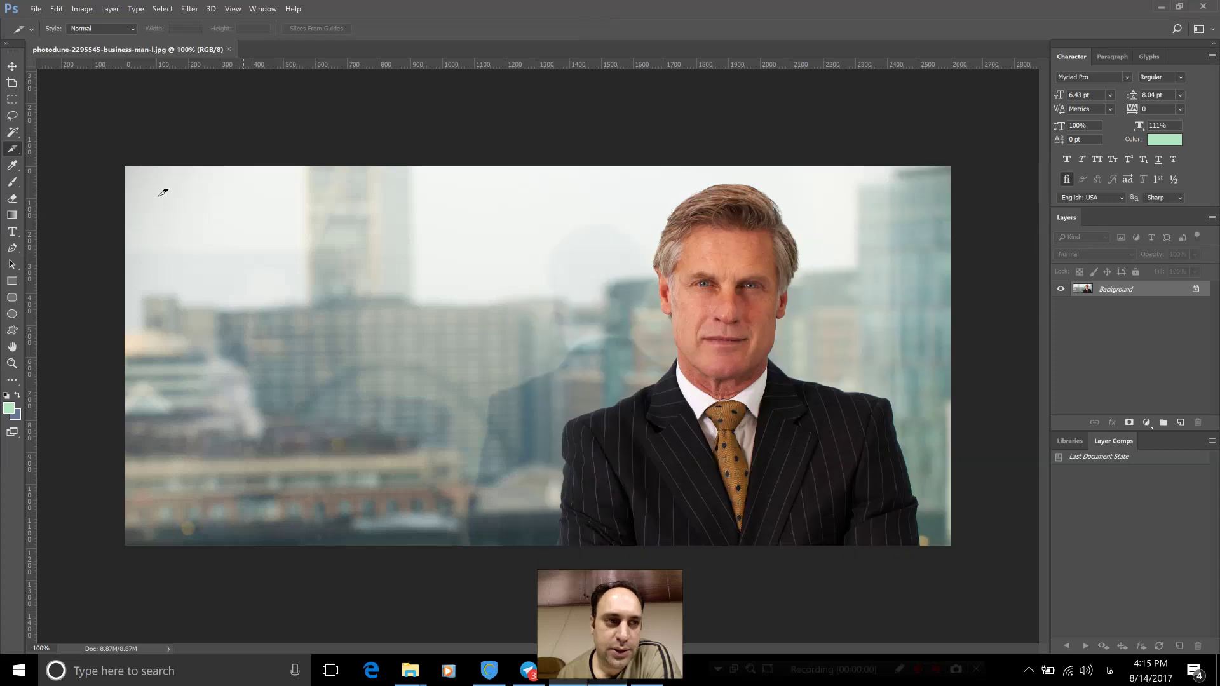
Draw a slice band across the businessman photo between the two guides
{"action": "right_click", "coordinate": [10, 153]}
{"action": "left_click", "coordinate": [61, 161]}
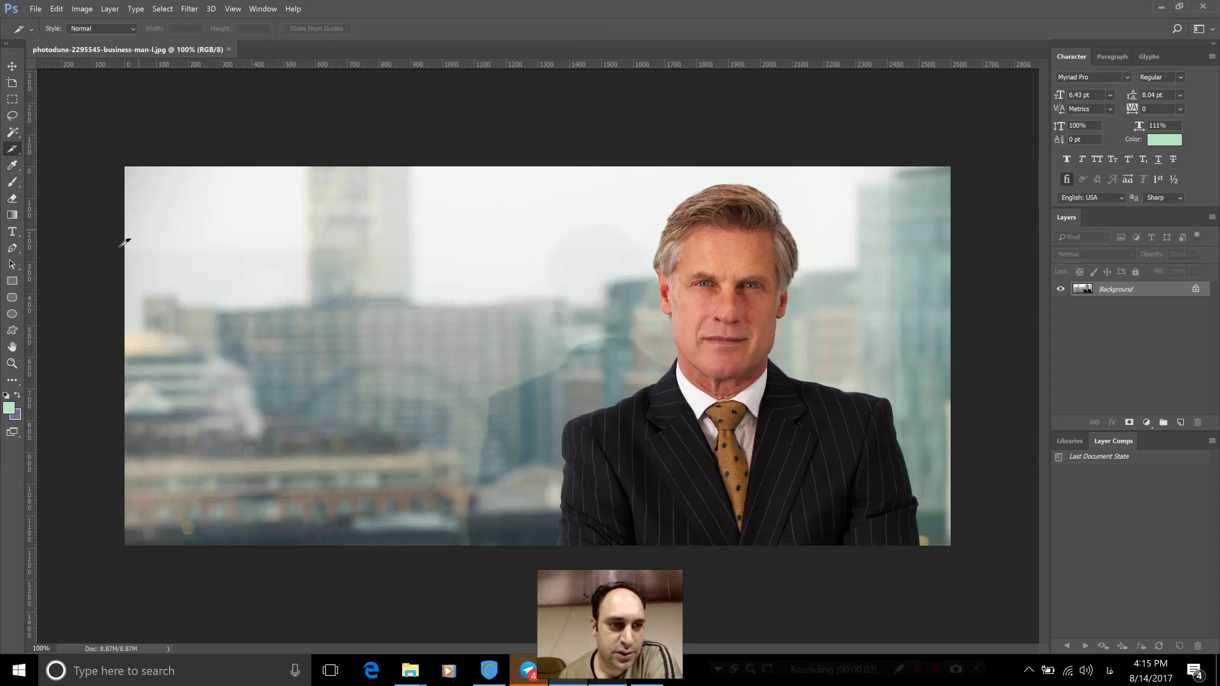
{"action": "left_click_drag", "start_coordinate": [125, 244], "coordinate": [971, 440]}
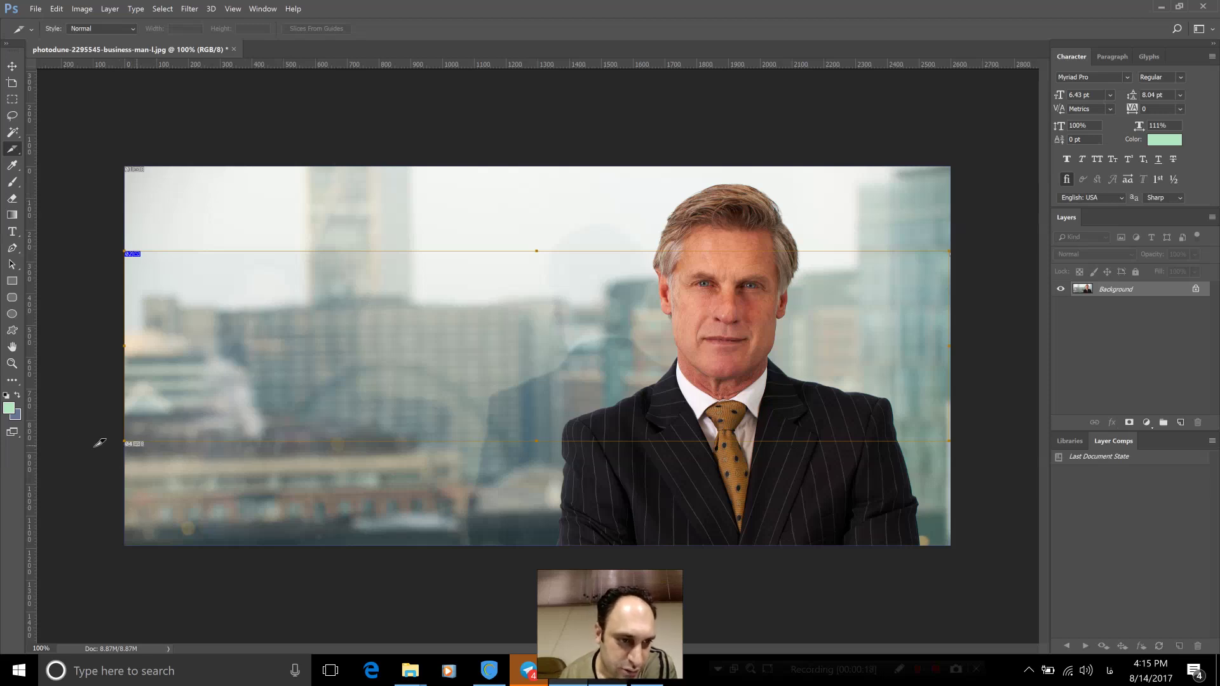
Zoom in on the photo's edges to check where the slice boundaries fall
{"action": "left_click", "coordinate": [12, 363]}
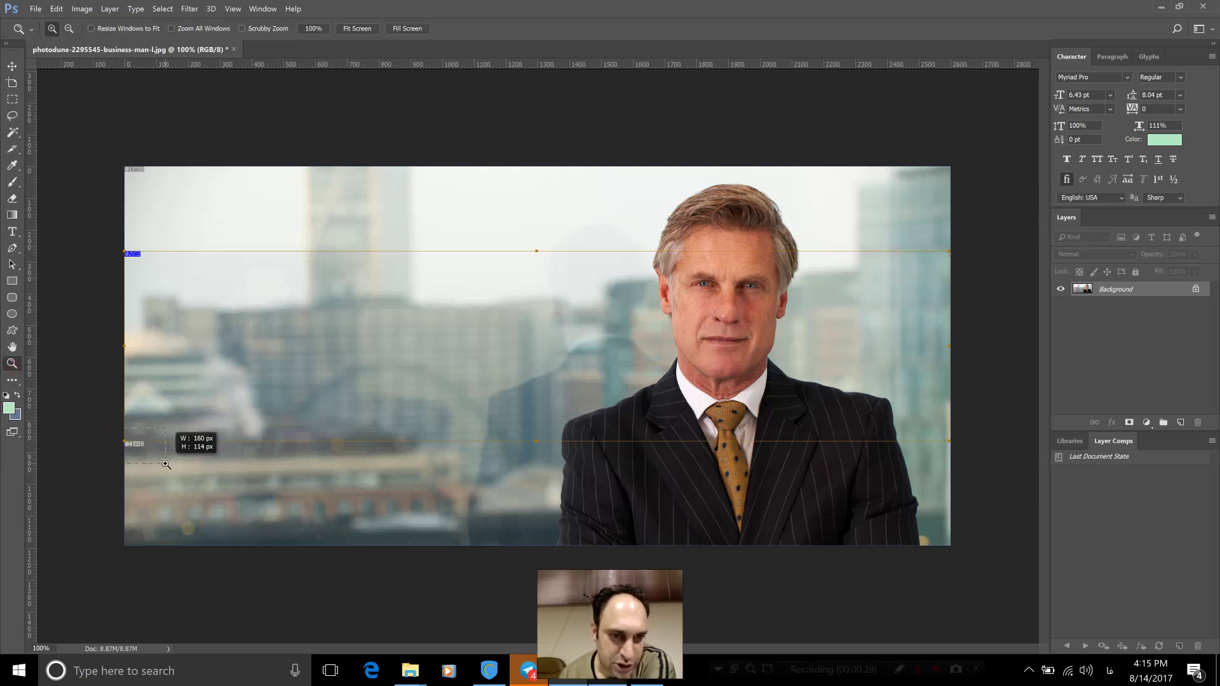
{"action": "left_click_drag", "start_coordinate": [115, 427], "coordinate": [176, 463]}
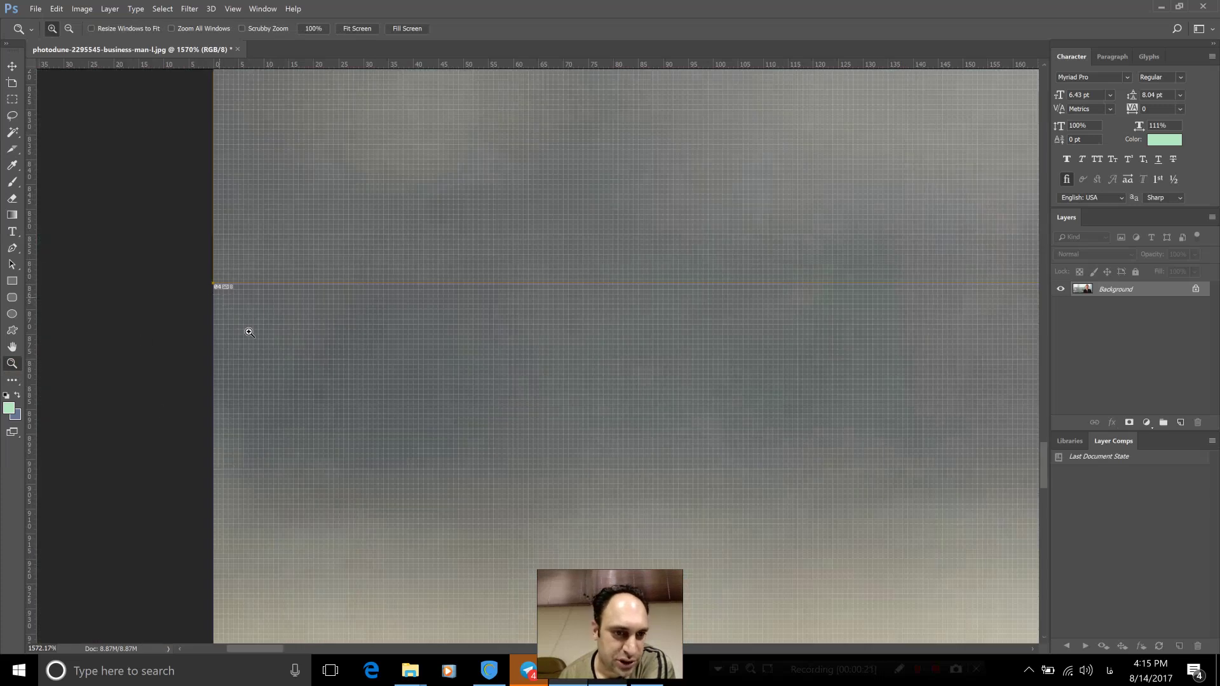
{"action": "scroll", "coordinate": [668, 310], "scroll_direction": "right", "scroll_amount": 10}
{"action": "key", "text": "ctrl+0"}
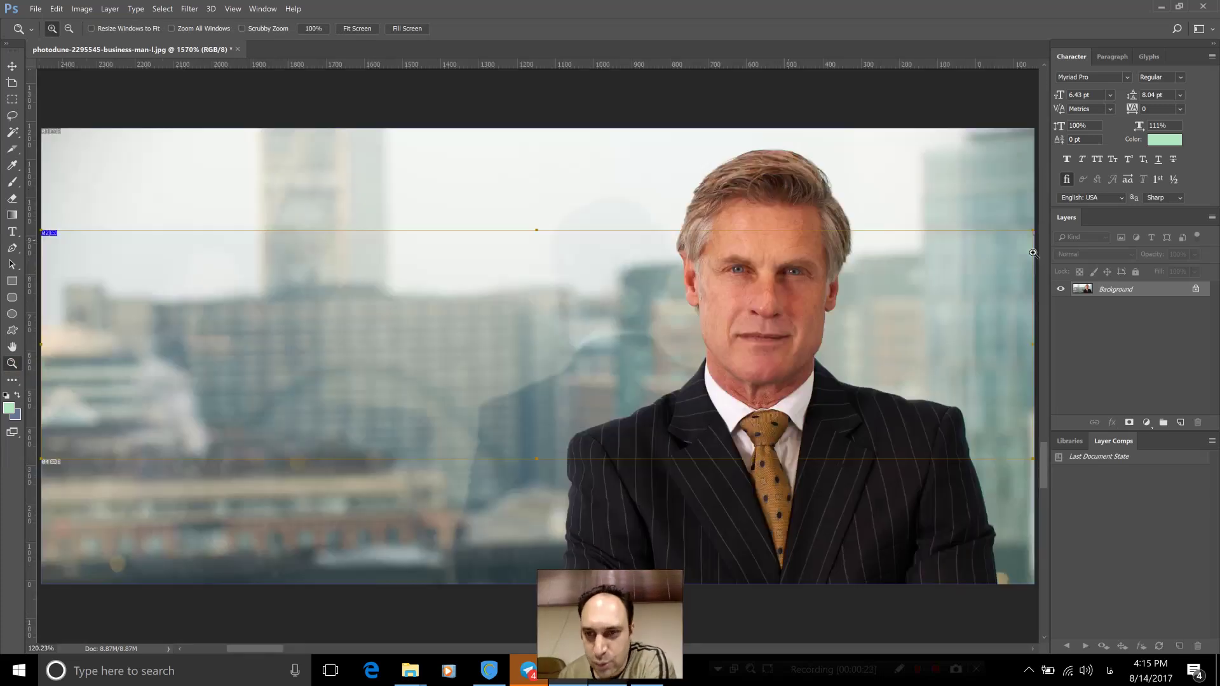
{"action": "left_click_drag", "start_coordinate": [1008, 216], "coordinate": [1087, 469]}
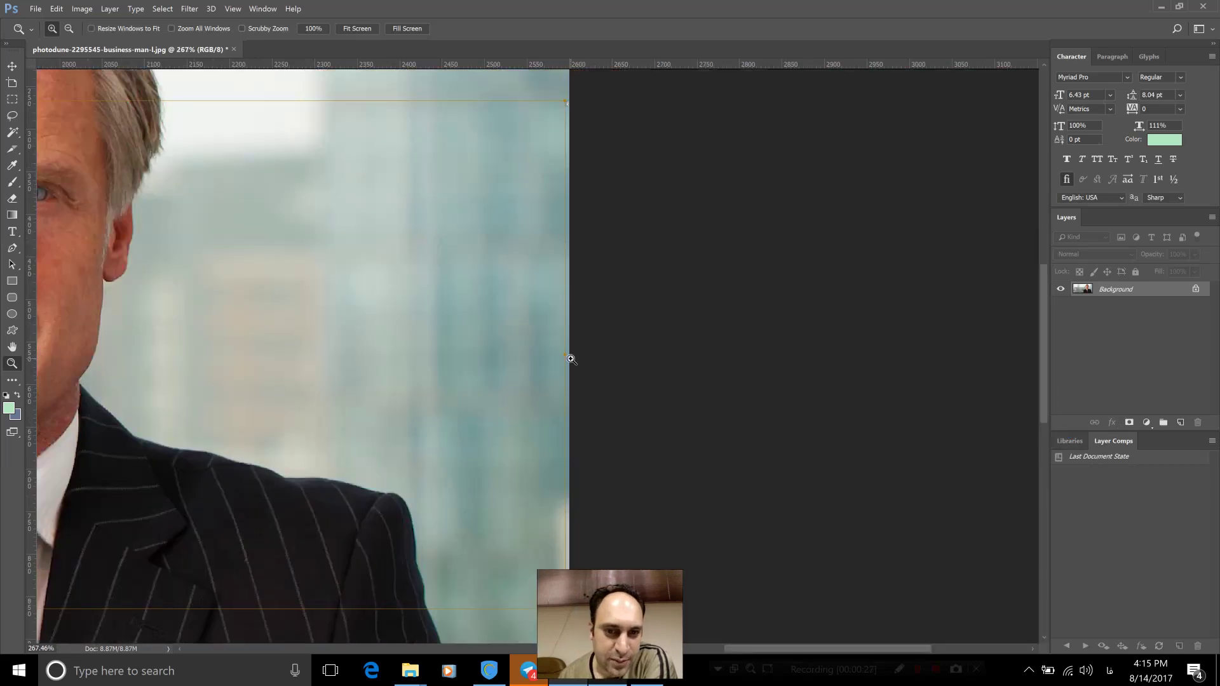
{"action": "left_click", "coordinate": [13, 151]}
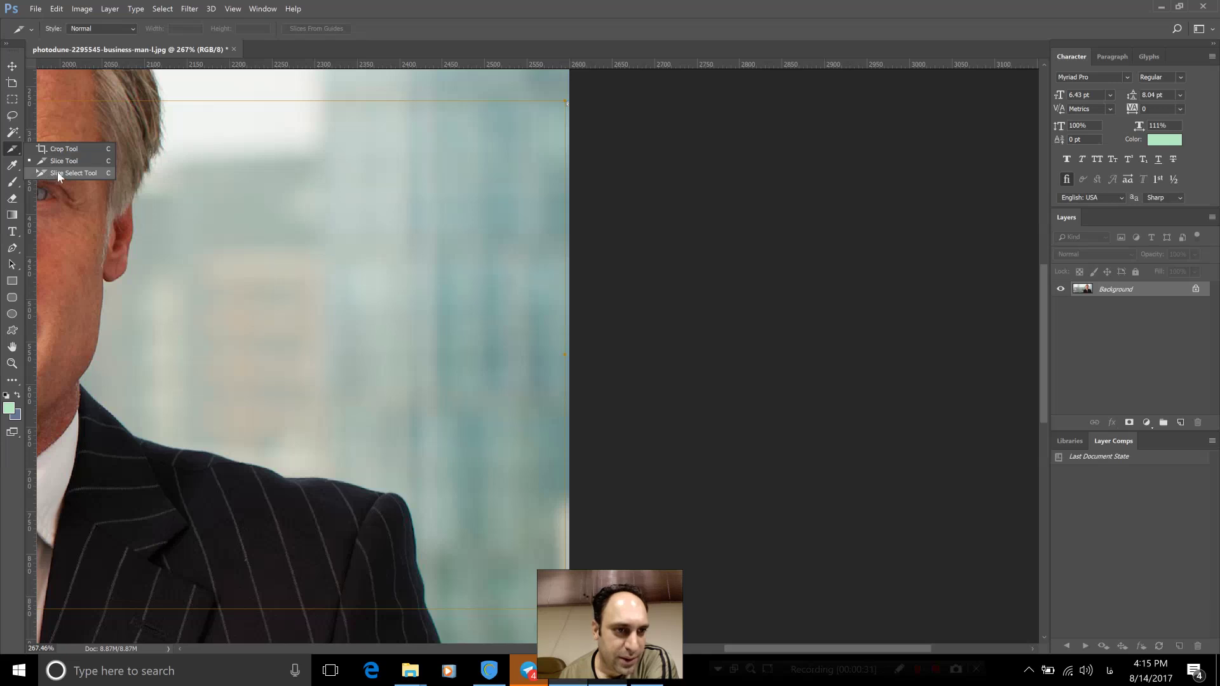
Extend the slice's right edge to the photo's edge and fit the whole photo in view
{"action": "left_click", "coordinate": [58, 173]}
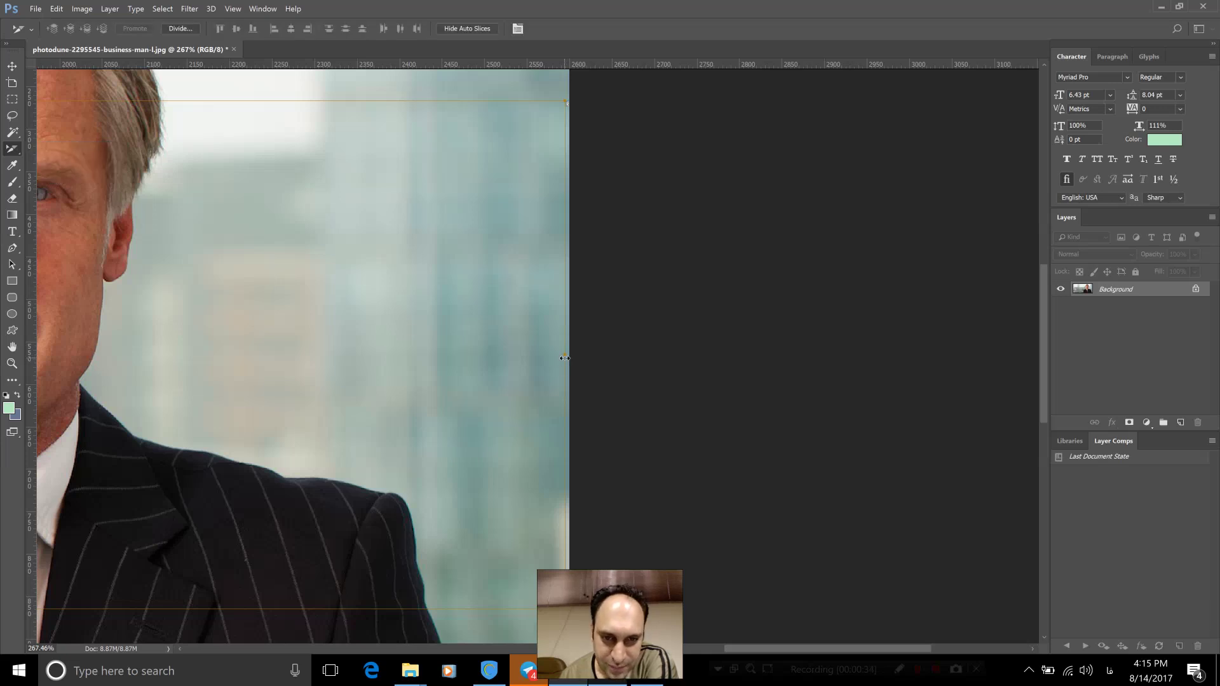
{"action": "left_click_drag", "start_coordinate": [566, 358], "coordinate": [570, 358]}
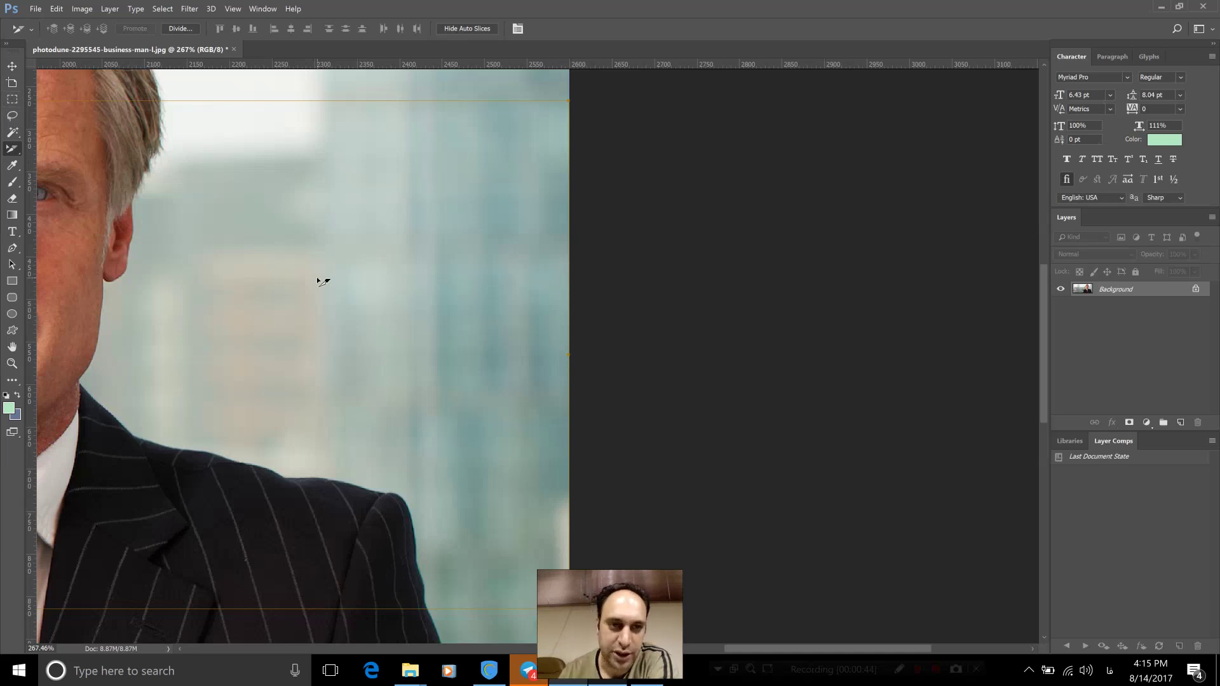
{"action": "key", "text": "ctrl+0"}
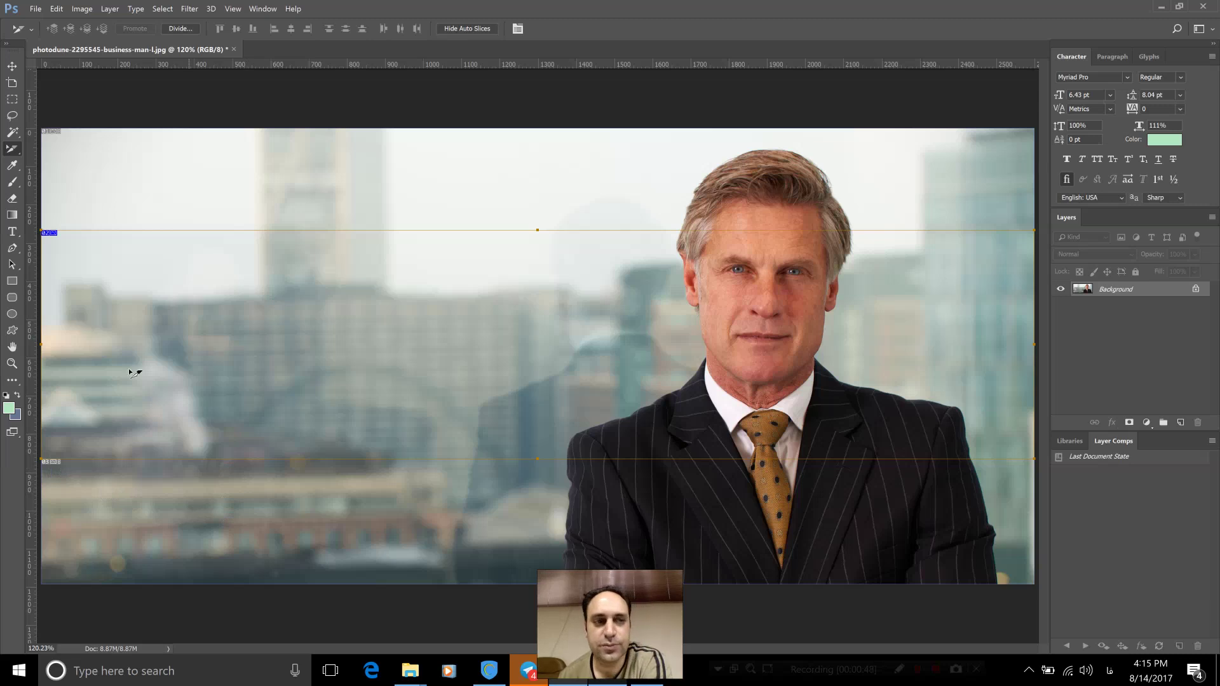
{"action": "left_click", "coordinate": [11, 65]}
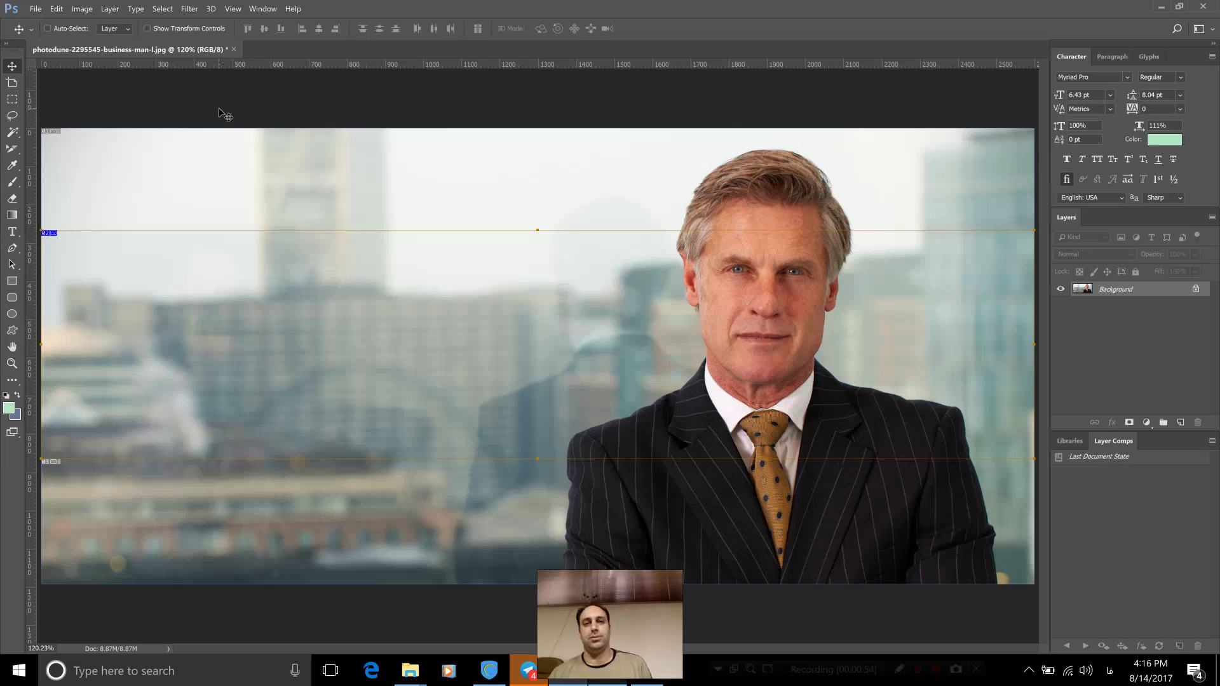
Close the photo without saving and create a new 320 × 150 px document
{"action": "left_click", "coordinate": [234, 48]}
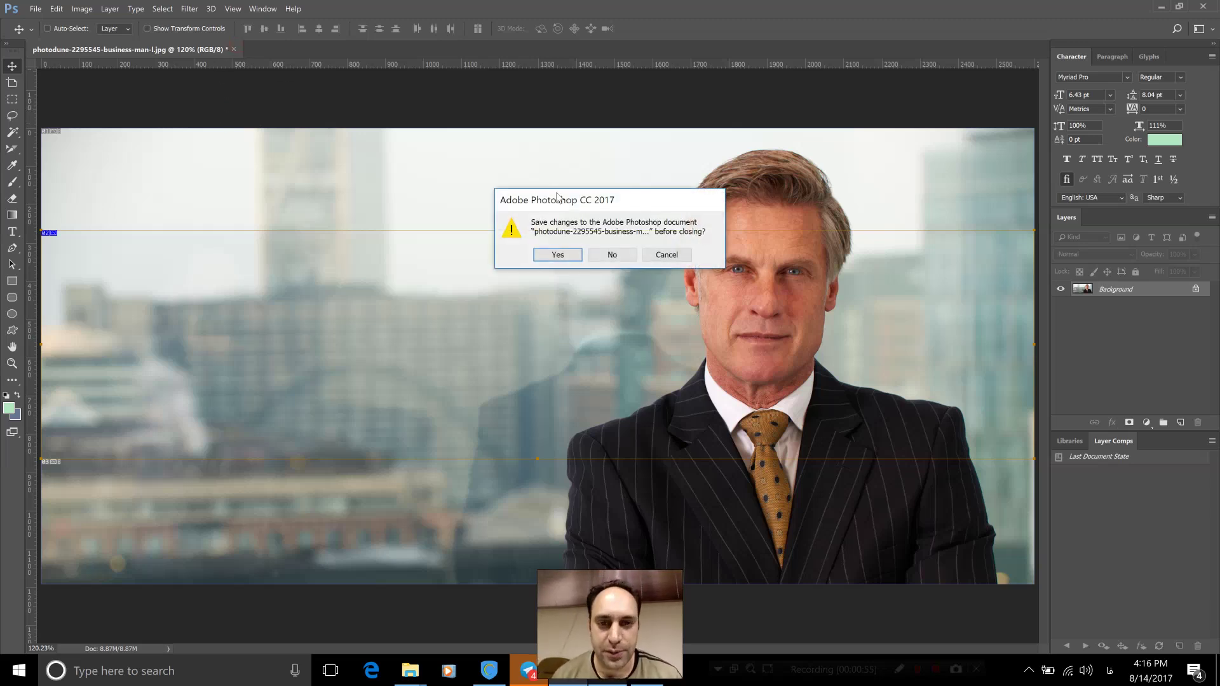
{"action": "left_click", "coordinate": [604, 255]}
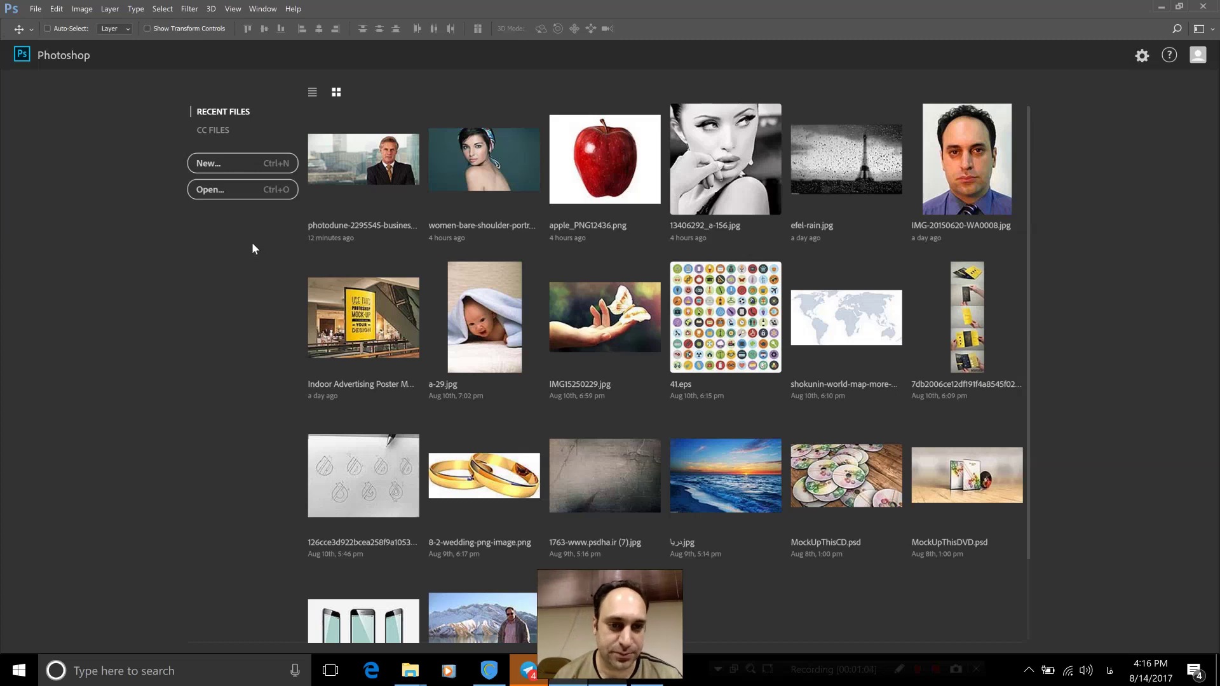
{"action": "left_click", "coordinate": [209, 164]}
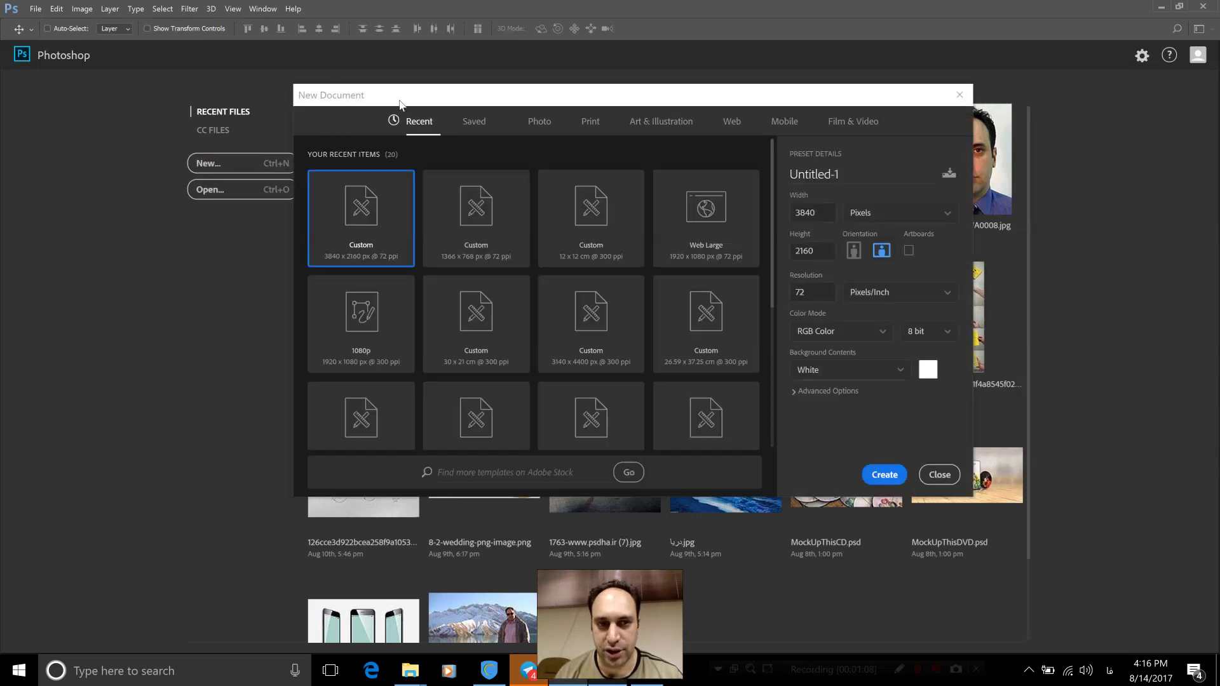
{"action": "left_click", "coordinate": [828, 212]}
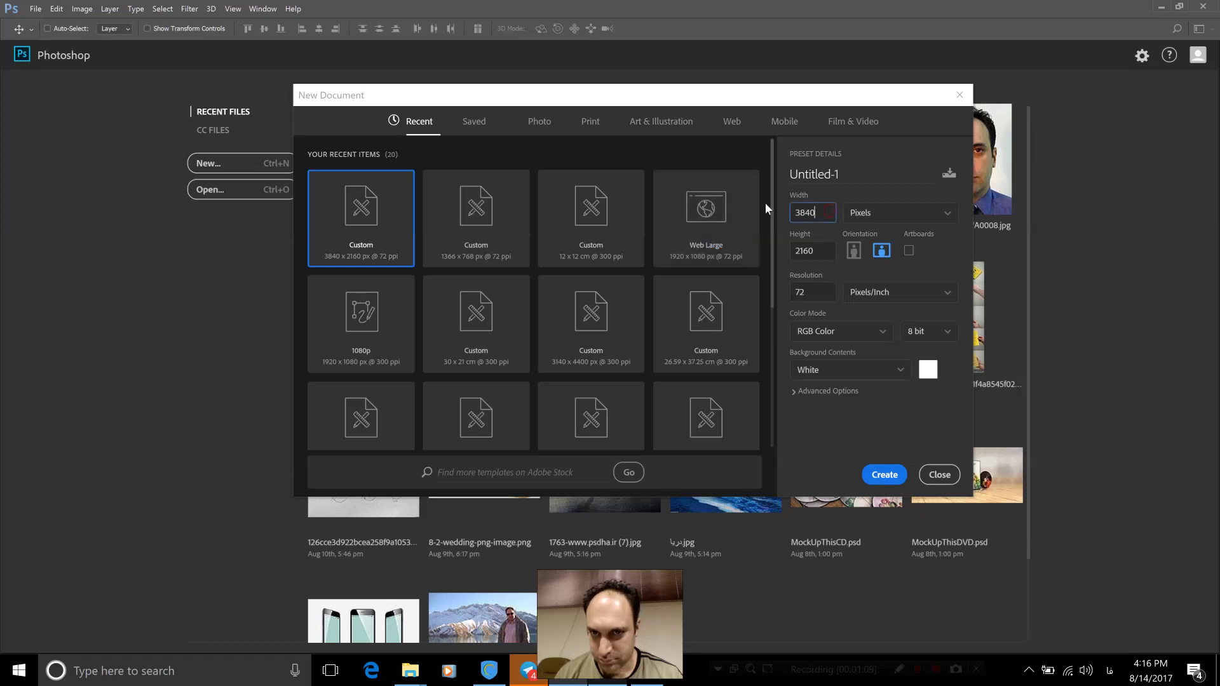
{"action": "key", "text": "ctrl+a"}
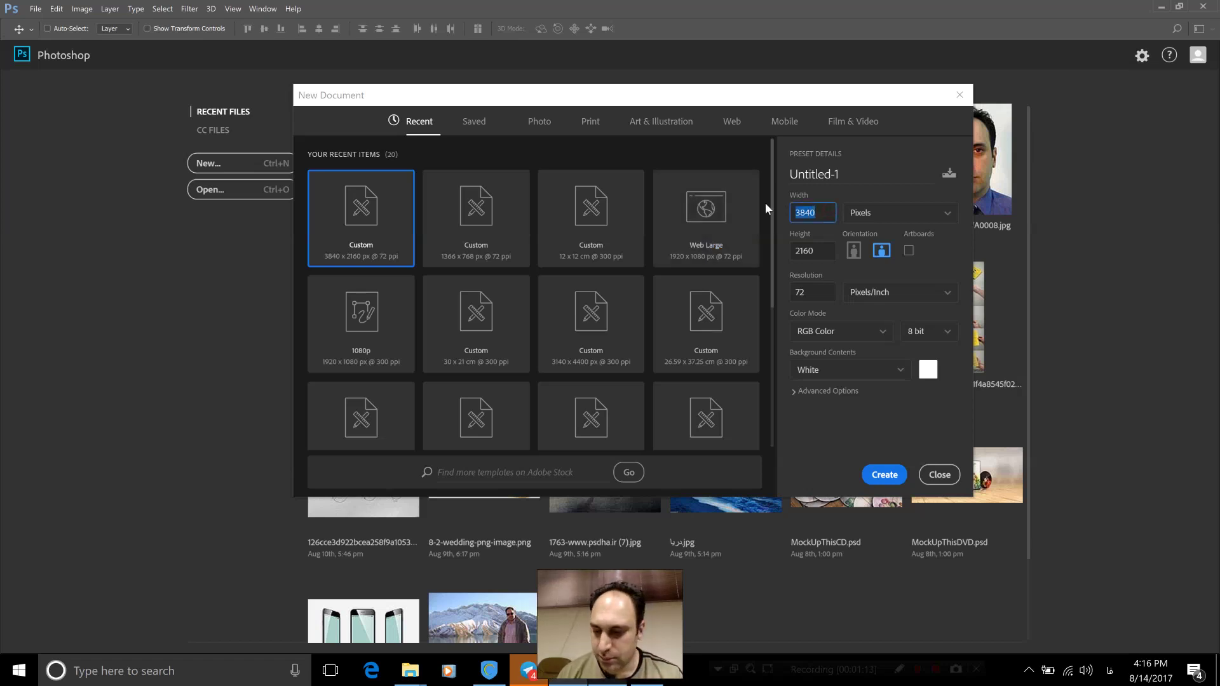
{"action": "type", "text": "3"}
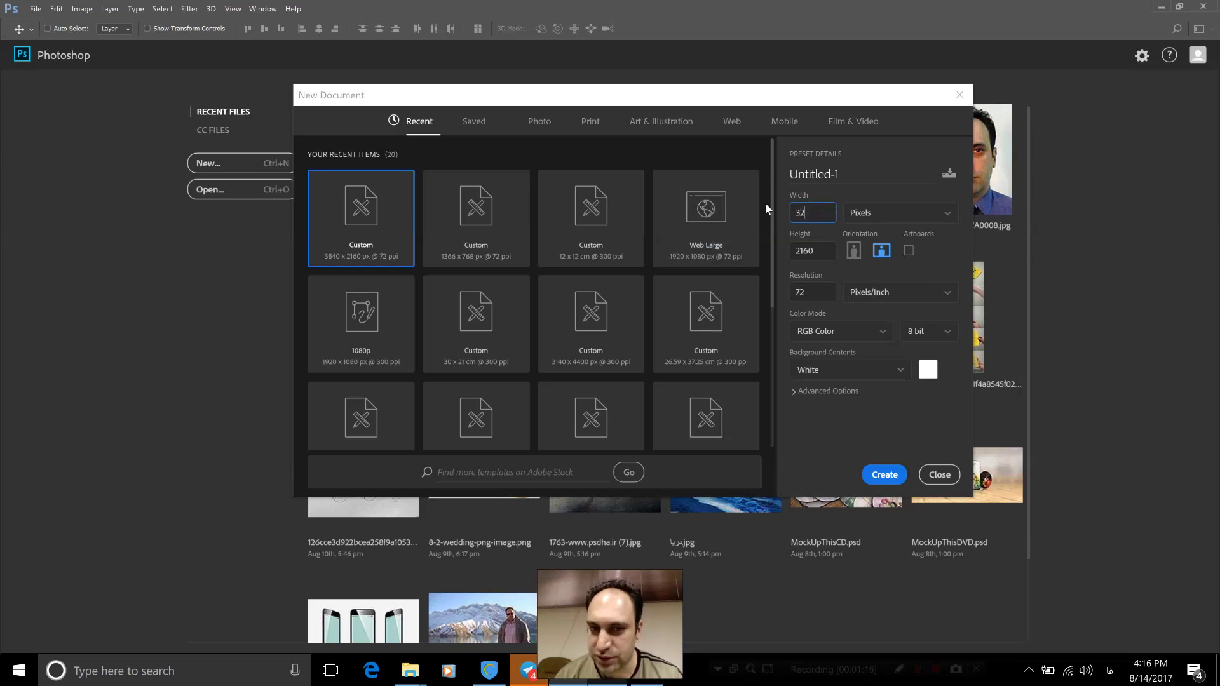
{"action": "type", "text": "20"}
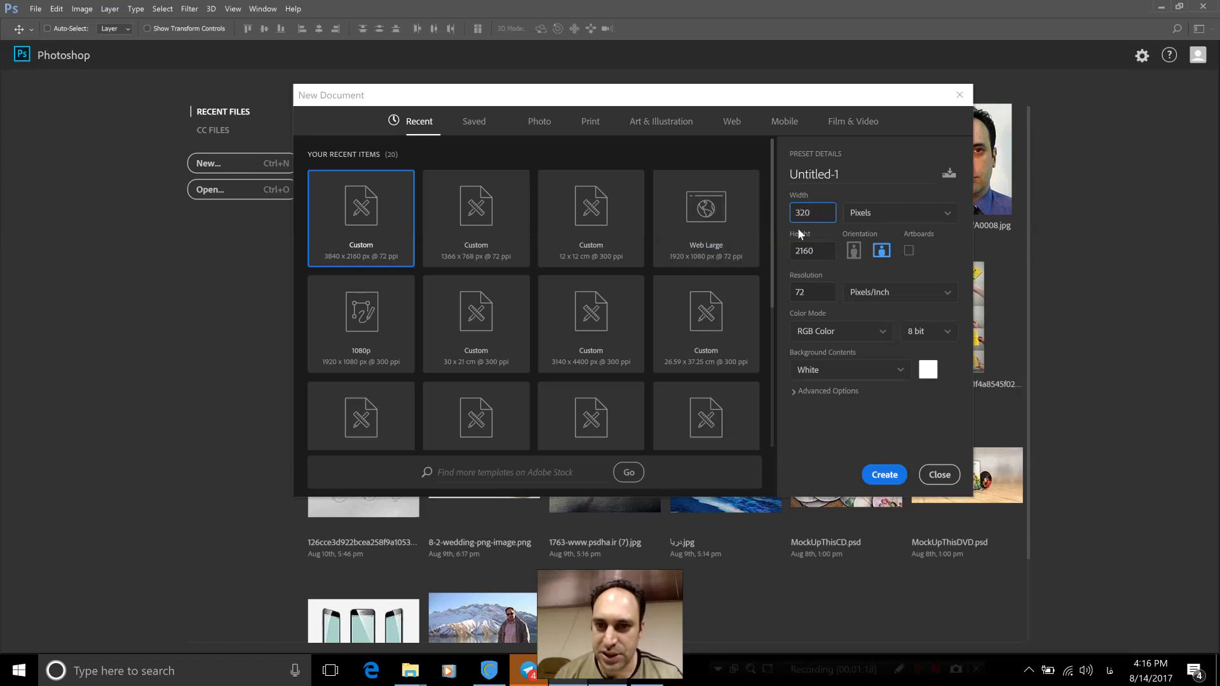
{"action": "key", "text": "Tab"}
{"action": "type", "text": "2"}
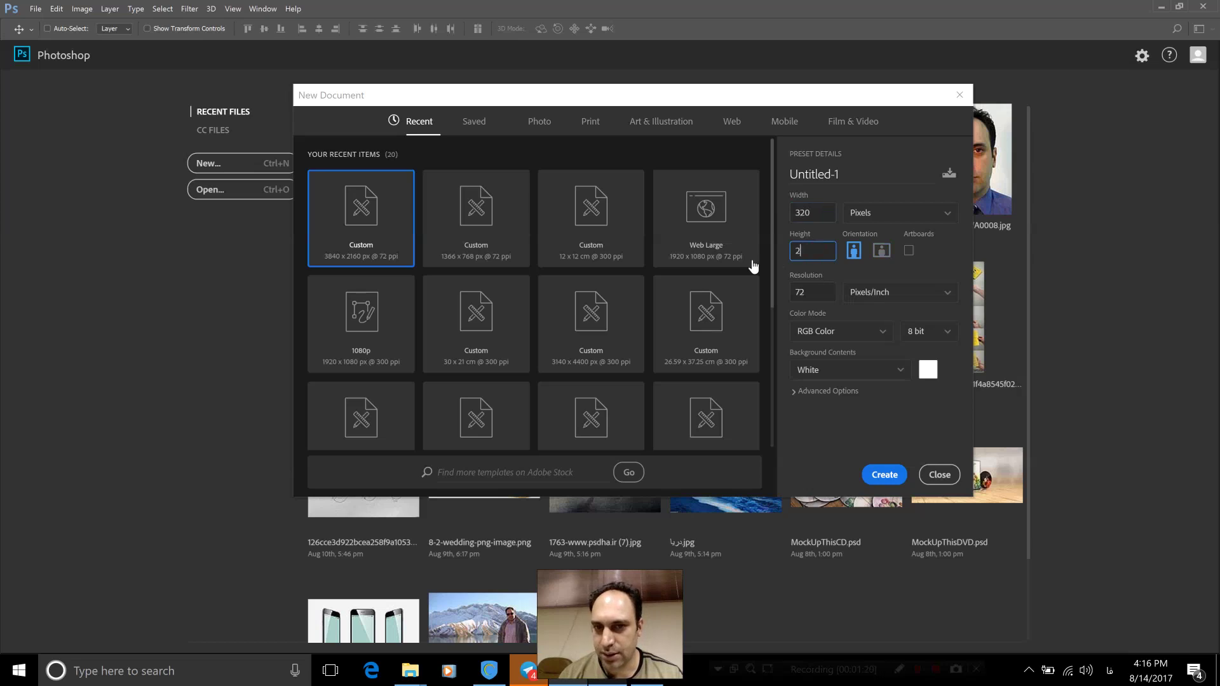
{"action": "type", "text": "150"}
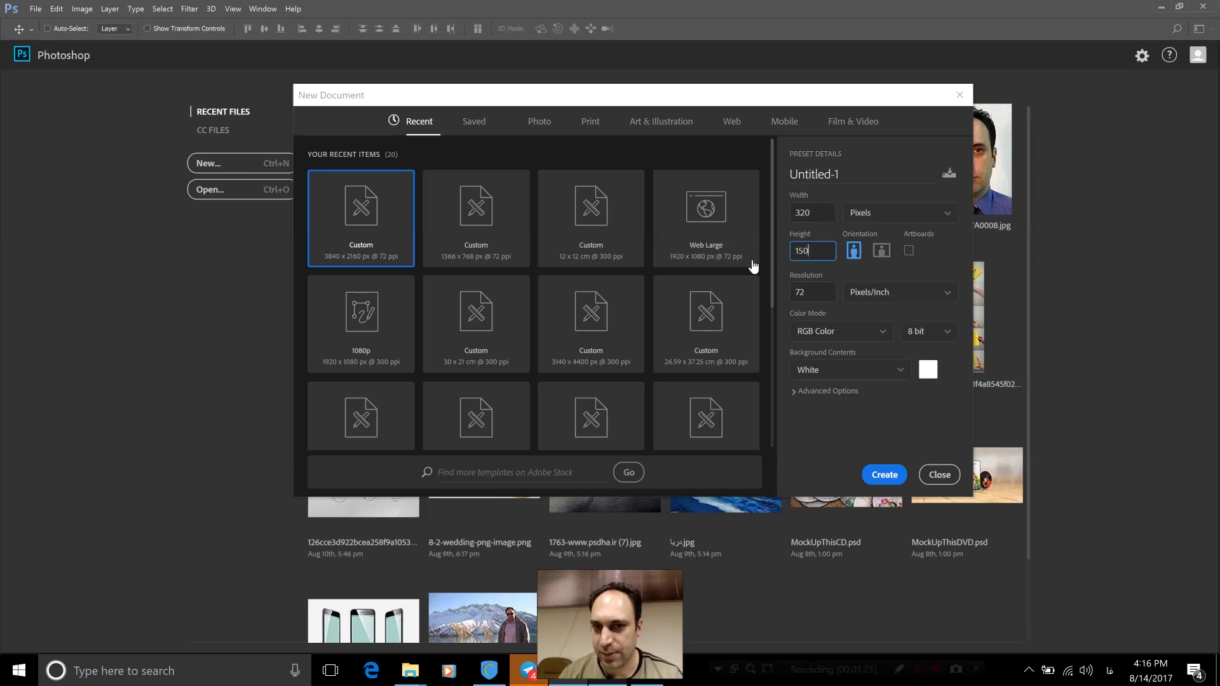
{"action": "key", "text": "Return"}
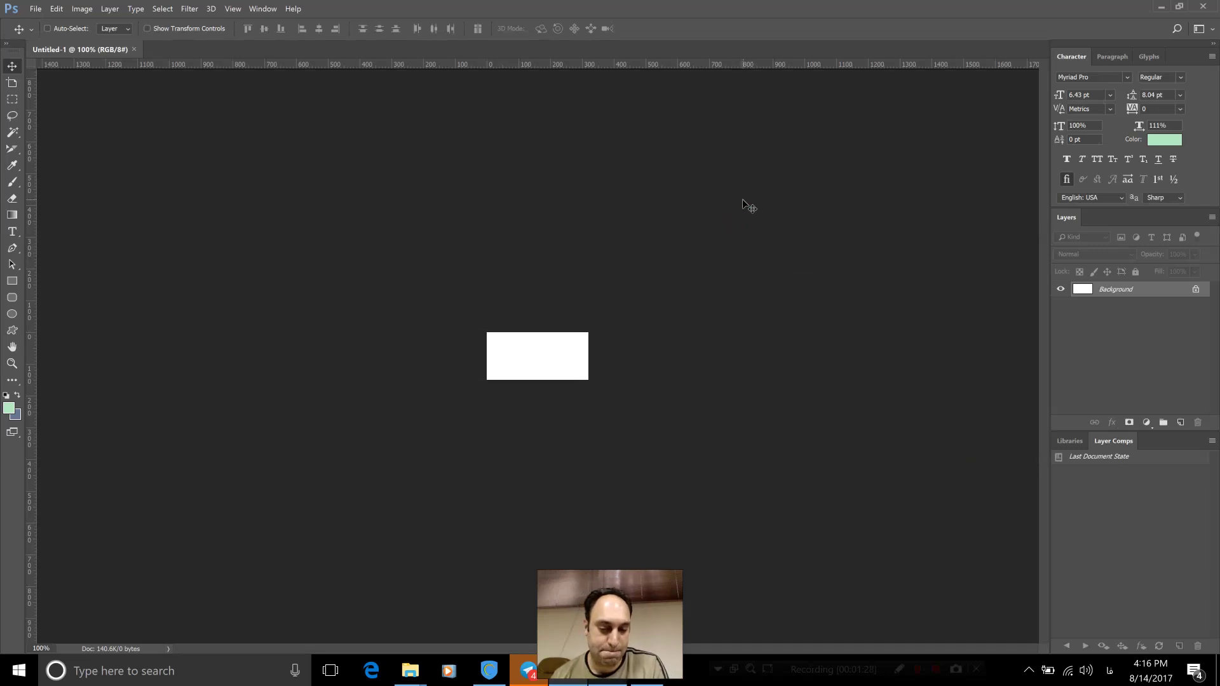
Zoom the blank canvas to fit the window and bring up the Open dialog
{"action": "key", "text": "ctrl+0"}
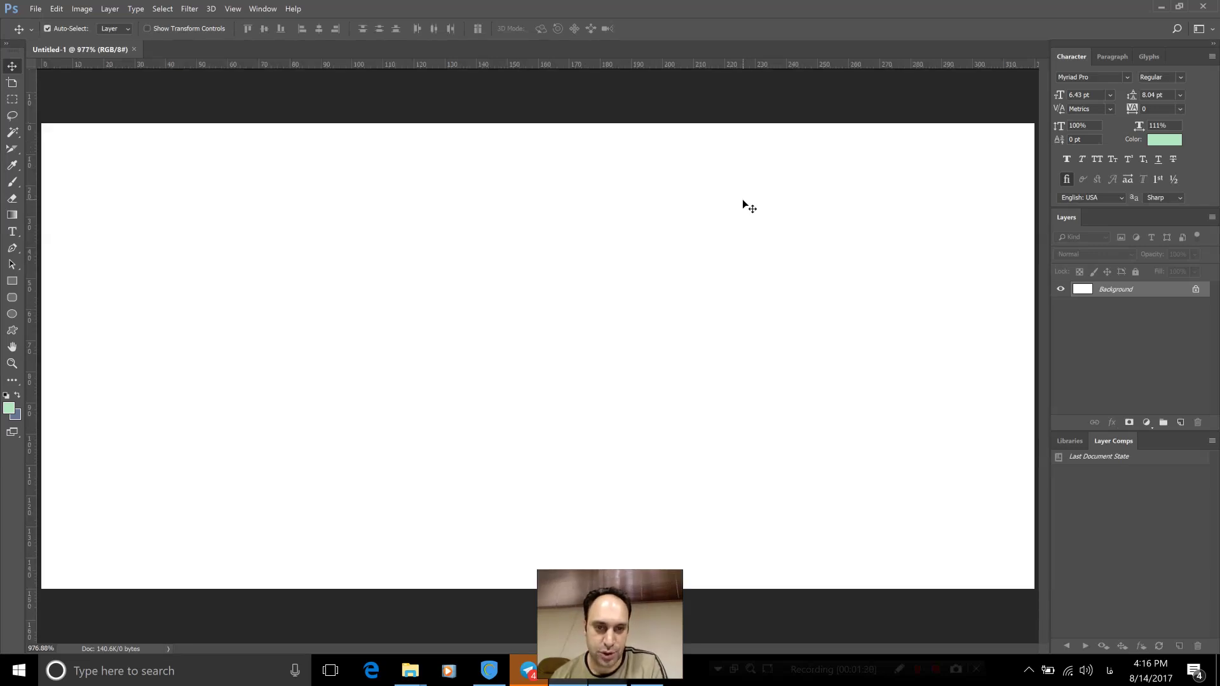
{"action": "key", "text": "ctrl+minus"}
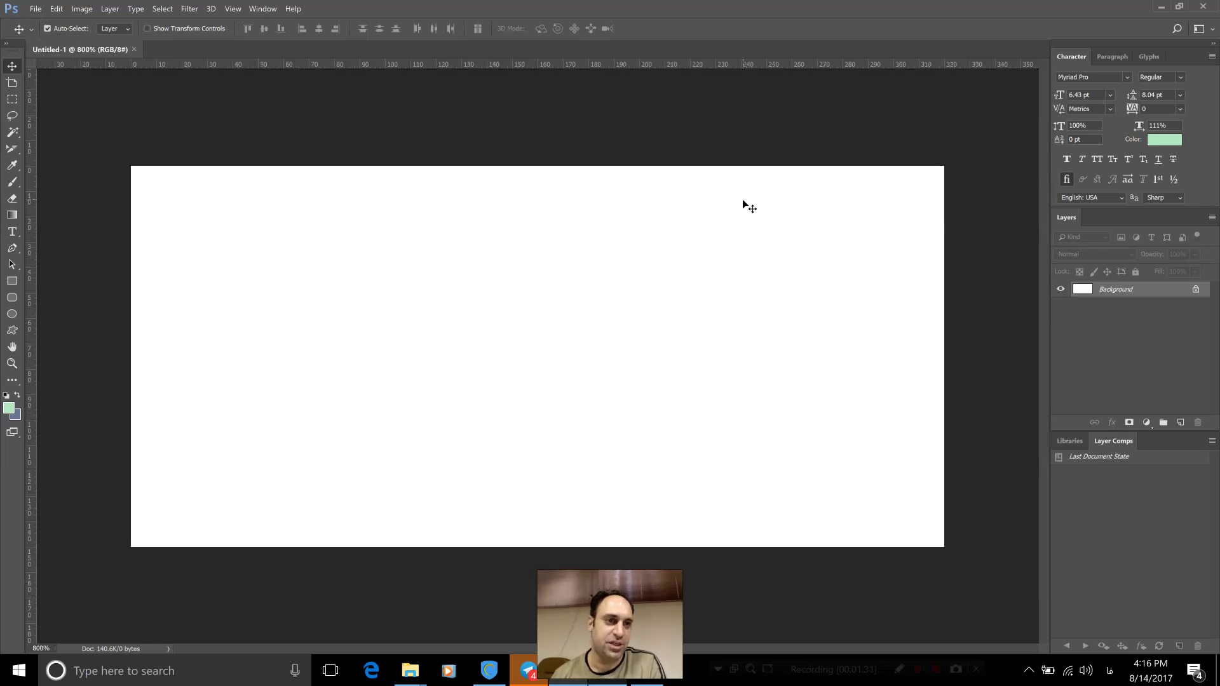
{"action": "key", "text": "ctrl"}
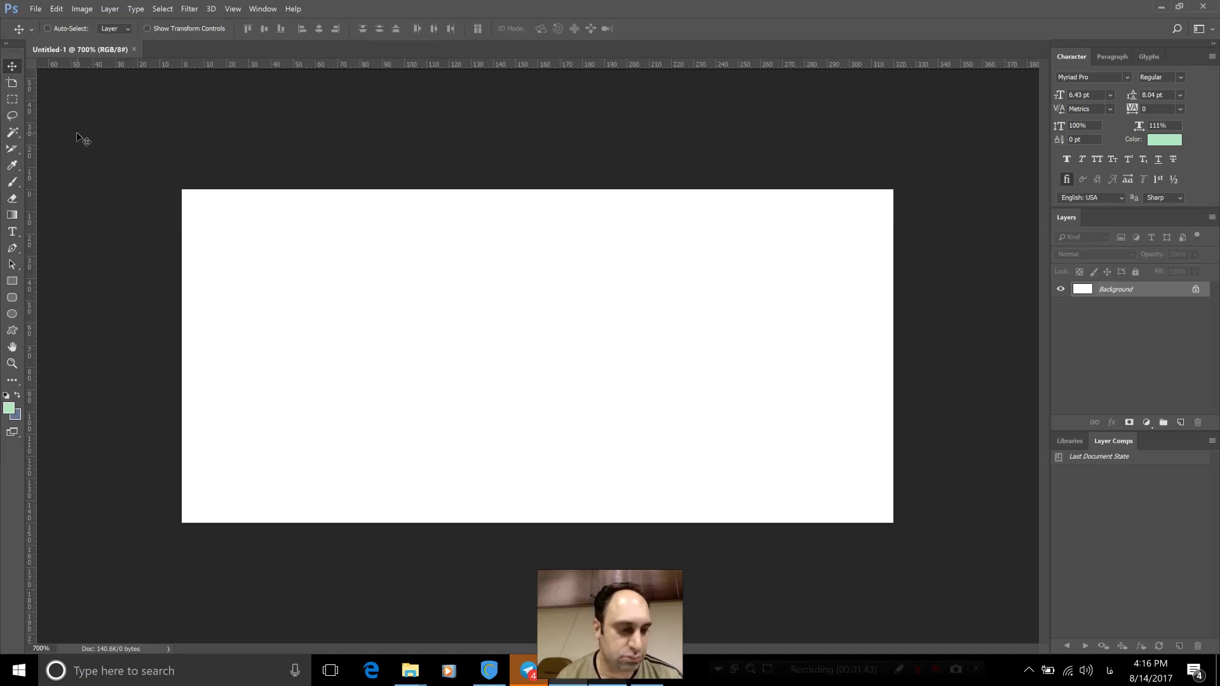
{"action": "key", "text": "ctrl+o"}
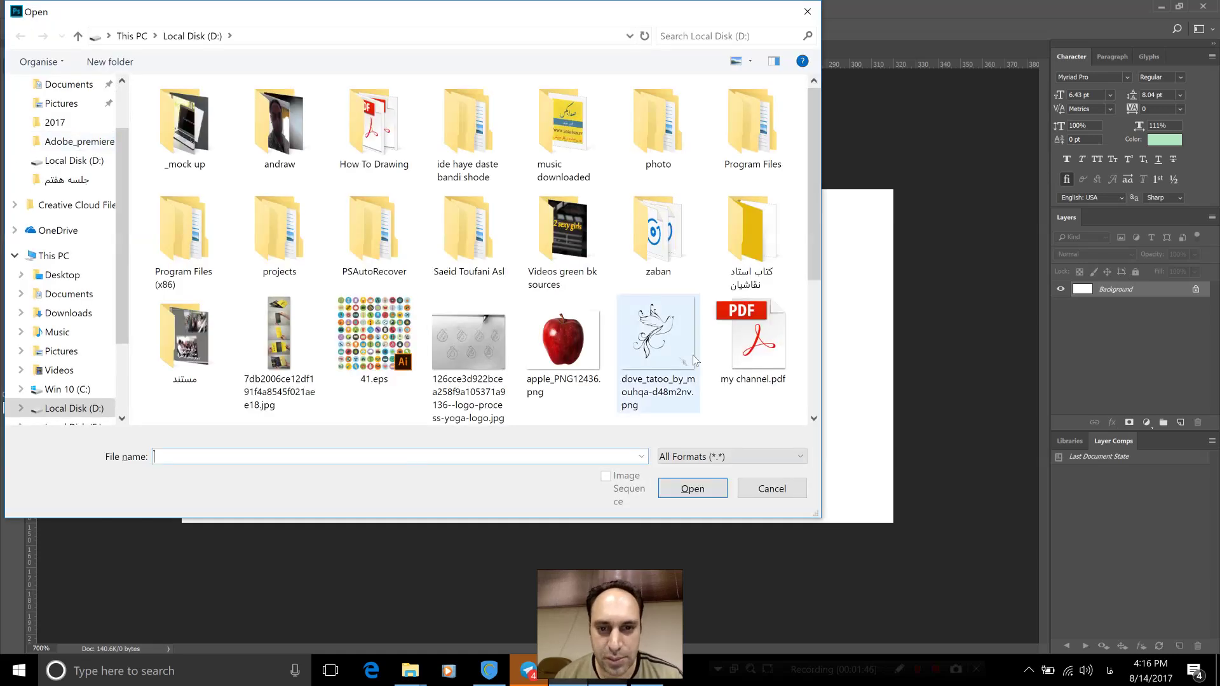
Open the businessman photo and paste it into the new blank document
{"action": "scroll", "coordinate": [818, 298], "scroll_direction": "down", "scroll_amount": 2}
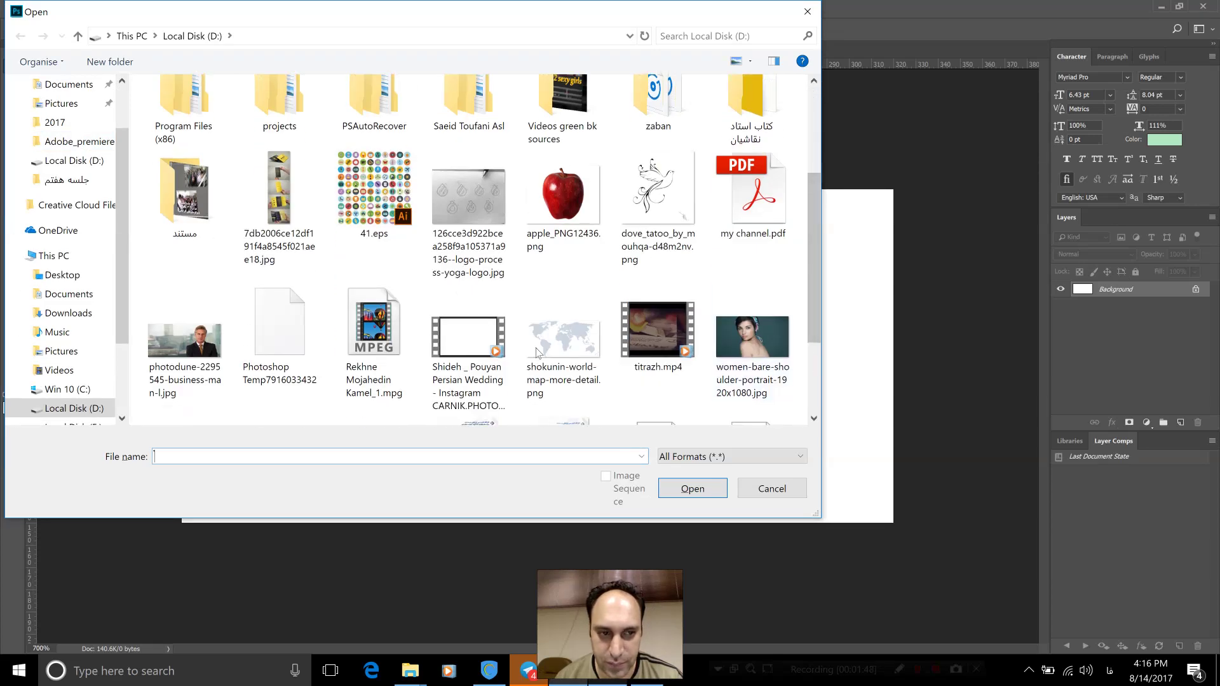
{"action": "double_click", "coordinate": [184, 340]}
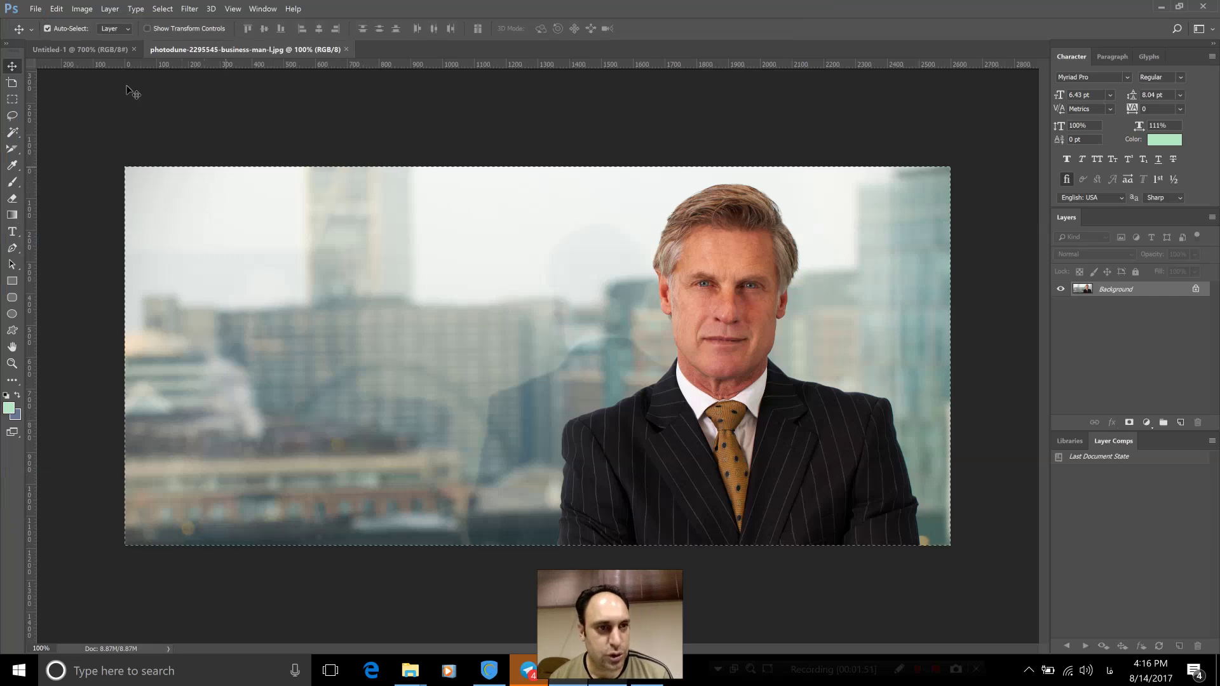
{"action": "left_click", "coordinate": [97, 49]}
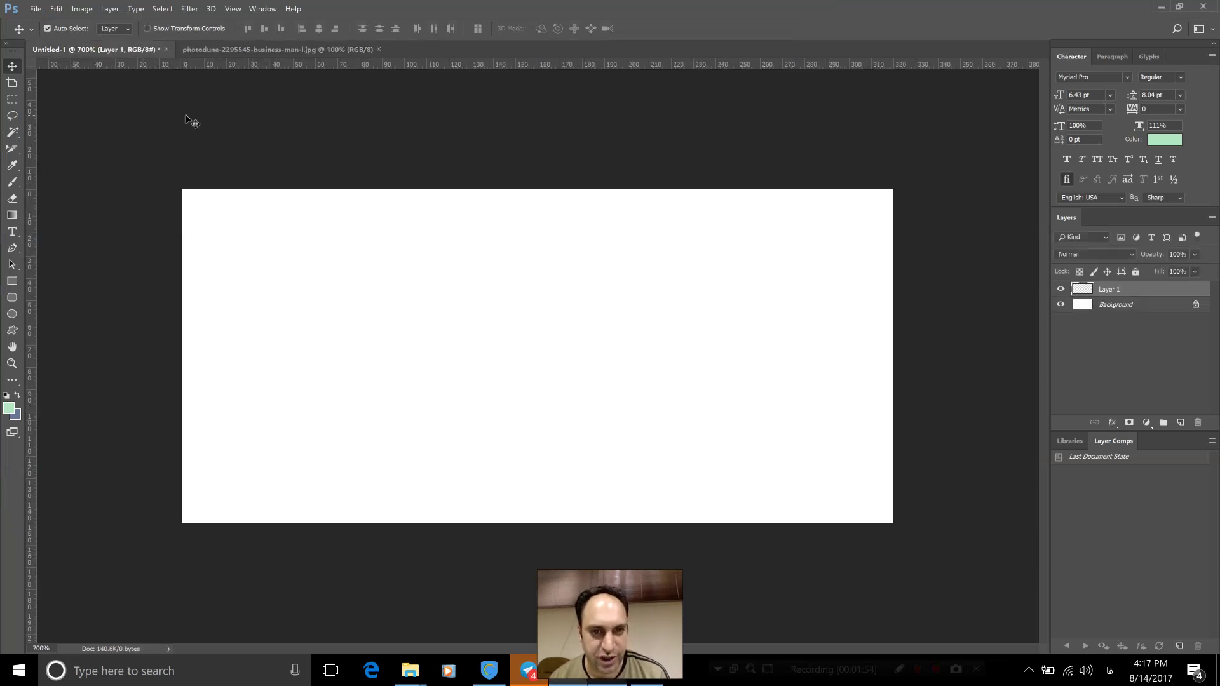
{"action": "key", "text": "ctrl+v"}
Free-transform the photo from its top-left corner, proportions linked, until it covers the canvas
{"action": "key", "text": "ctrl+t"}
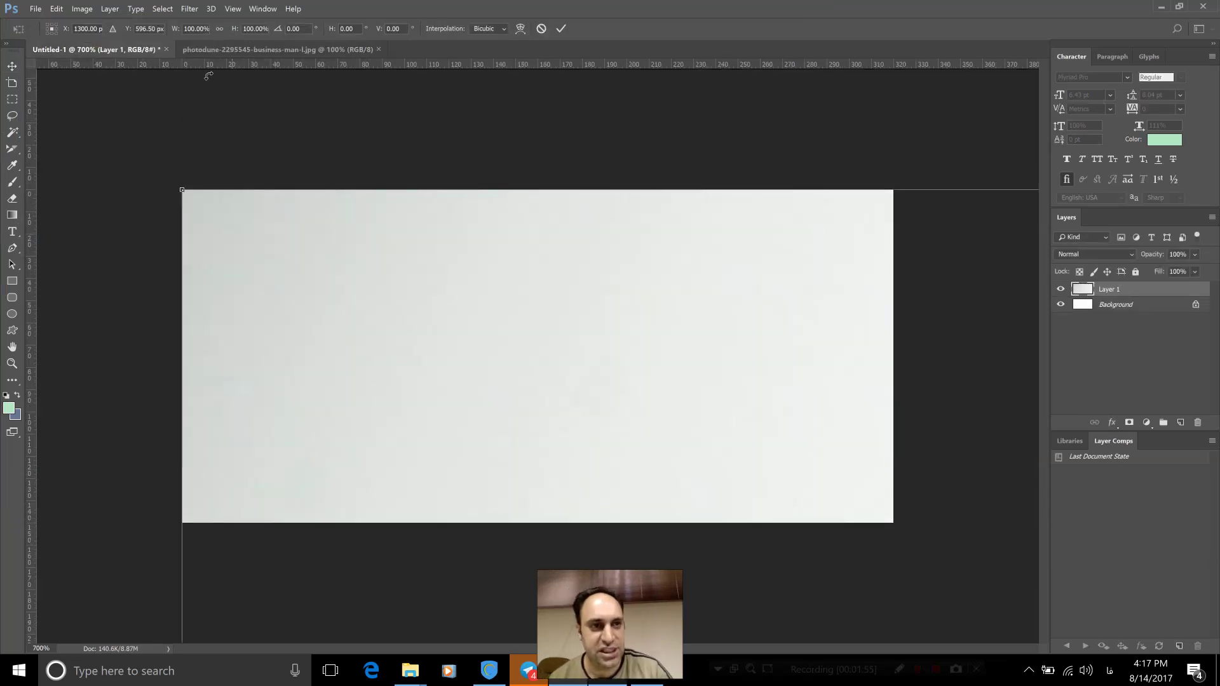
{"action": "left_click", "coordinate": [49, 25]}
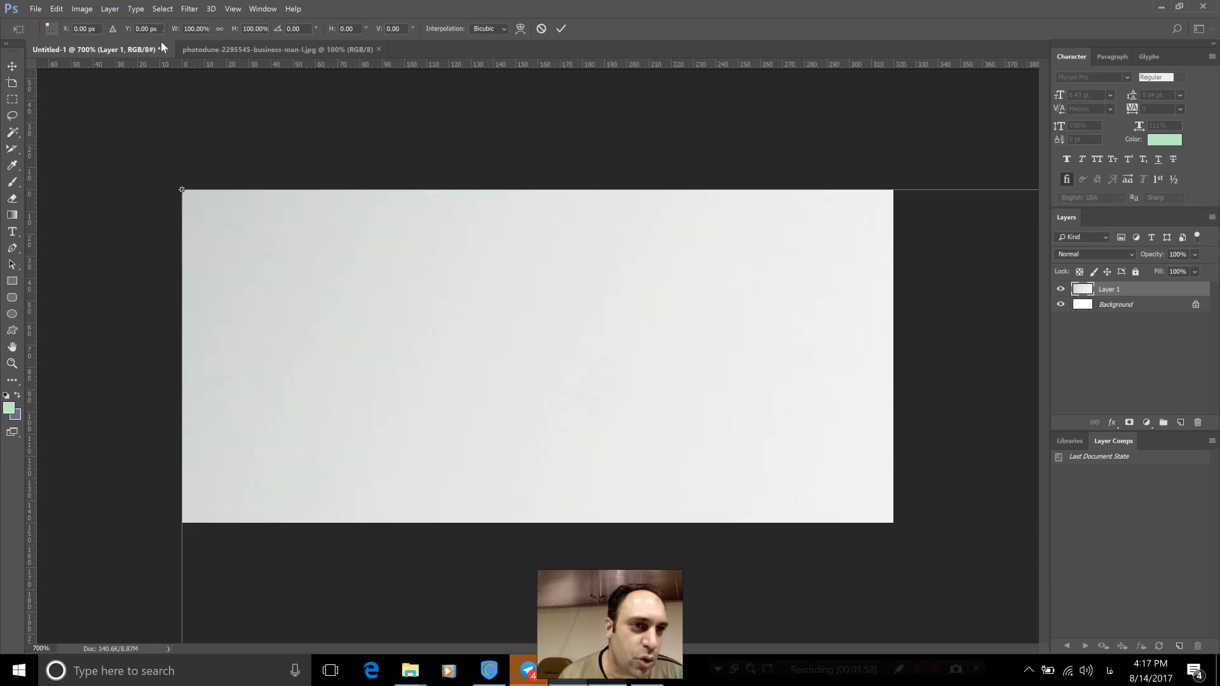
{"action": "left_click", "coordinate": [220, 29]}
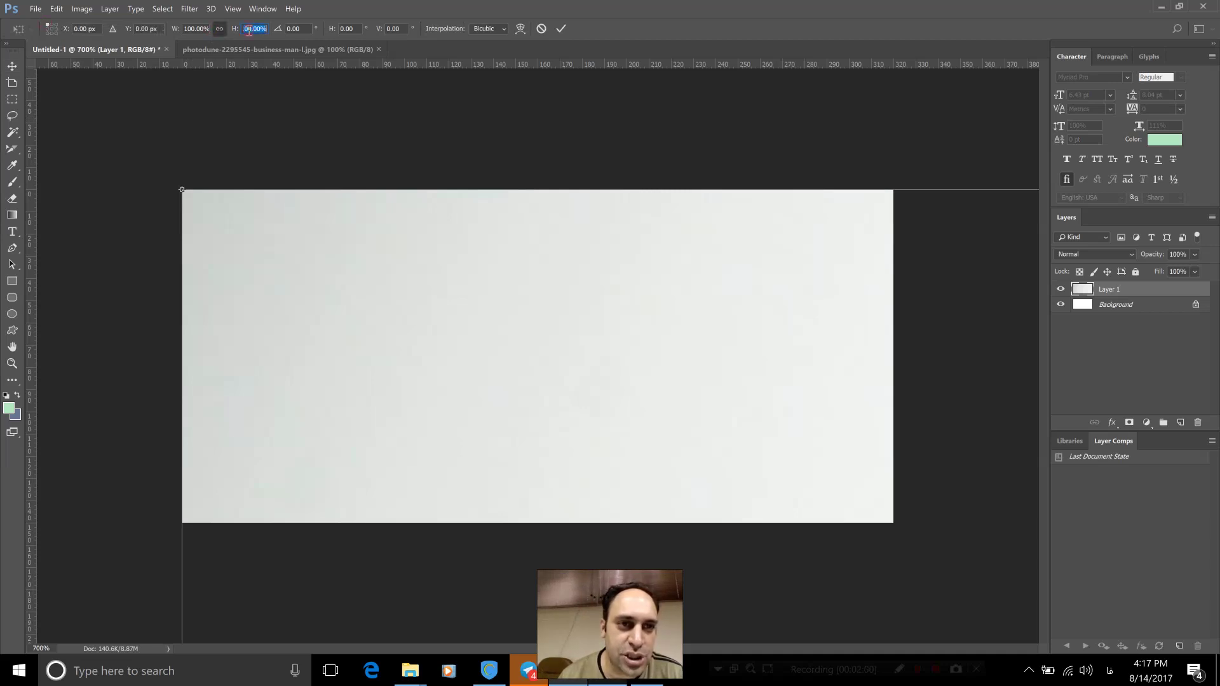
{"action": "type", "text": "20"}
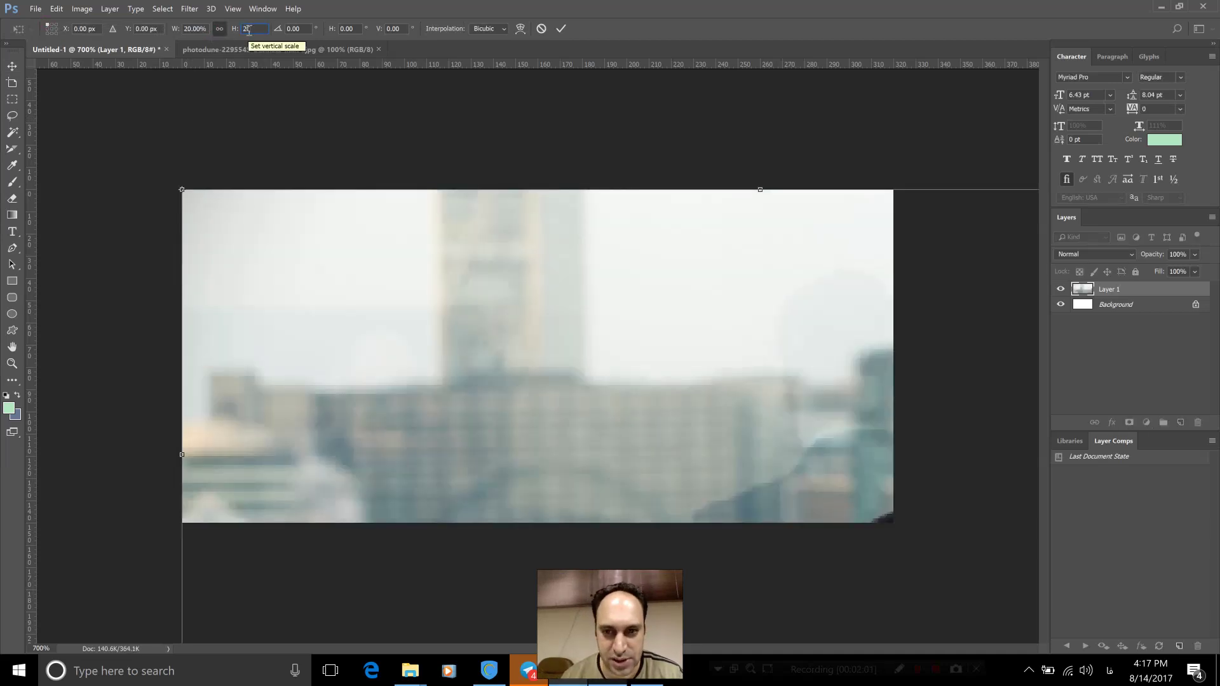
{"action": "key", "text": "BackSpace"}
{"action": "key", "text": "BackSpace"}
{"action": "type", "text": "5"}
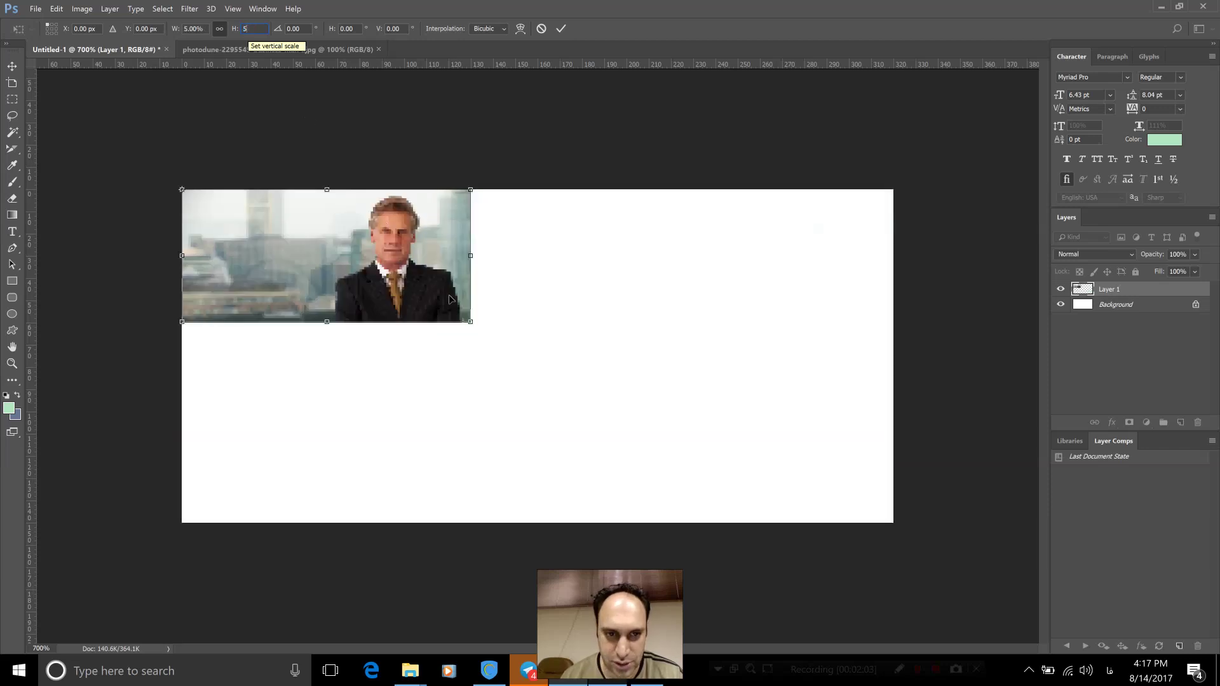
{"action": "left_click_drag", "start_coordinate": [471, 322], "coordinate": [885, 586]}
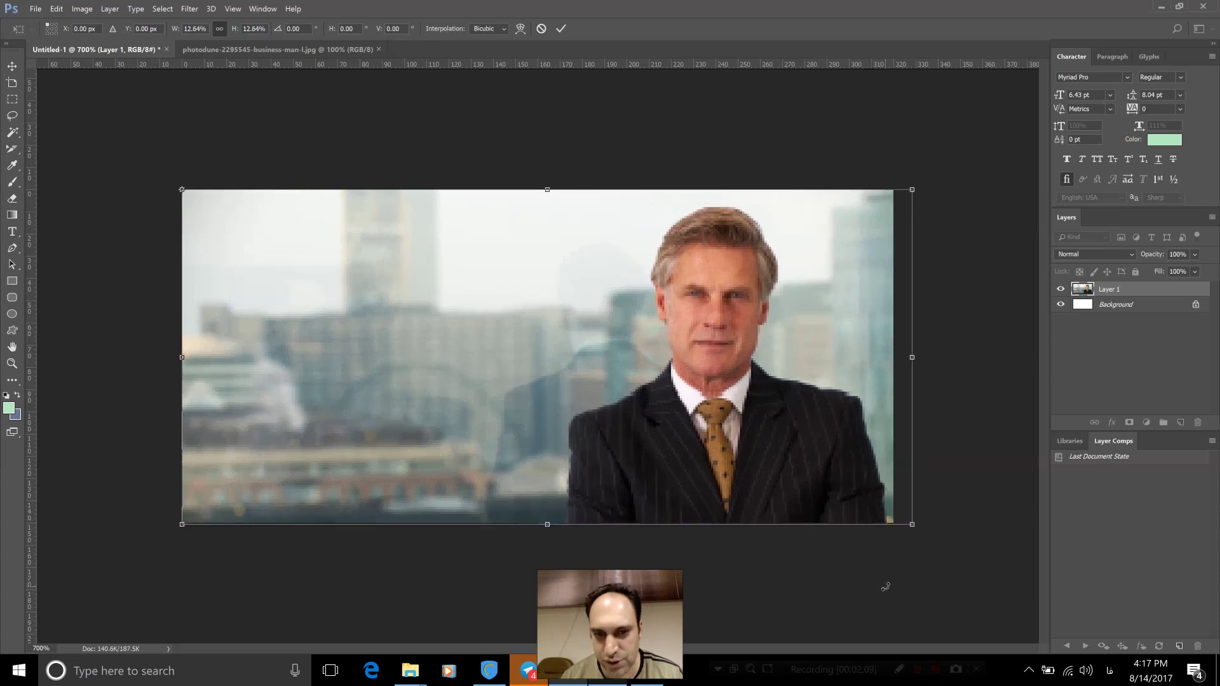
{"action": "key", "text": "Return"}
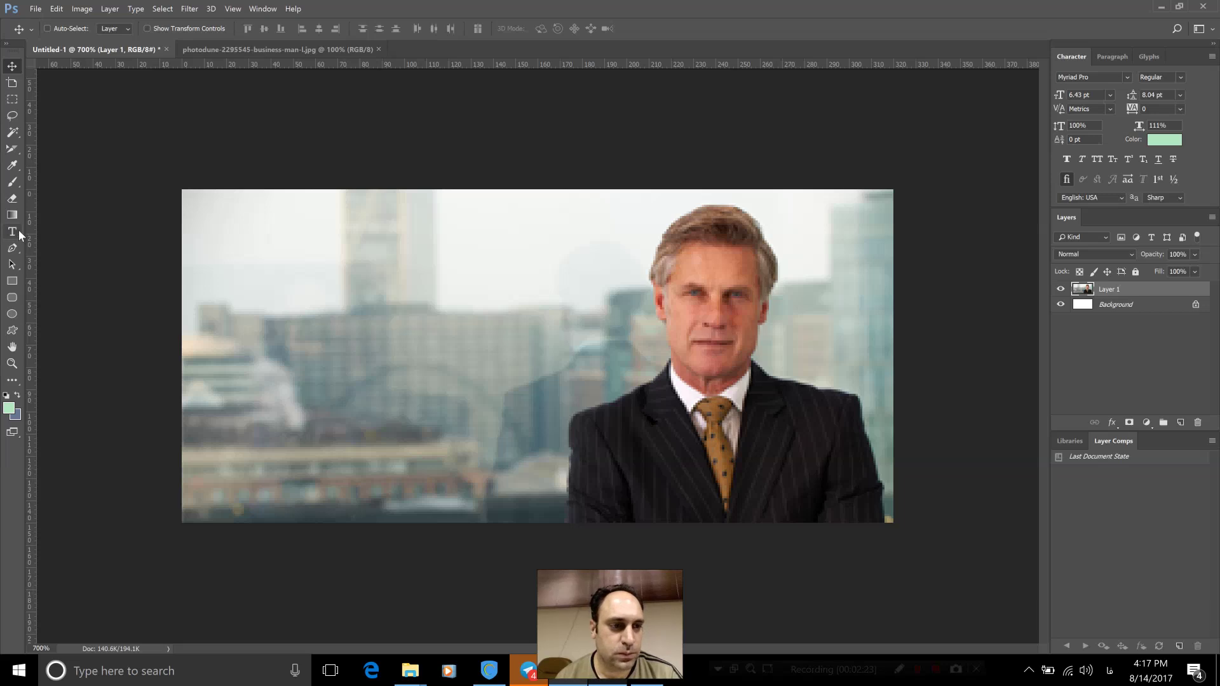
Set the foreground colour to red, ff0000
{"action": "left_click", "coordinate": [10, 410]}
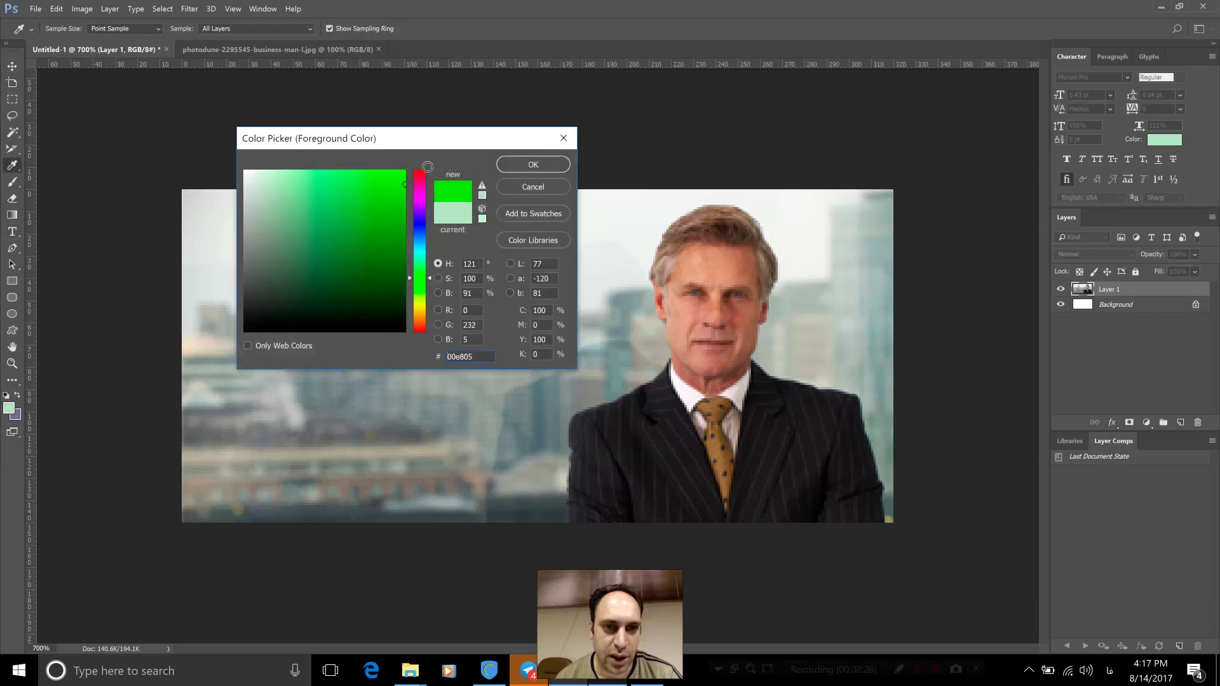
{"action": "type", "text": "ff0000"}
{"action": "left_click", "coordinate": [497, 164]}
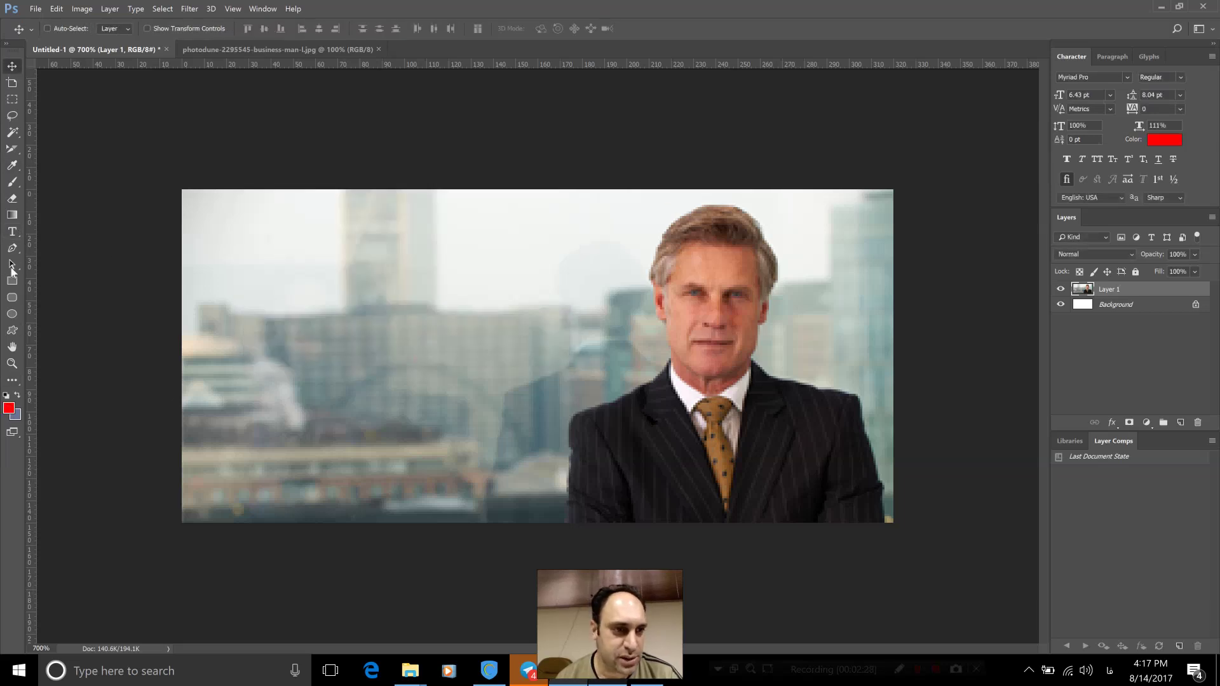
Type two lines of Persian text on the banner's left side in Adobe Arabic
{"action": "key", "text": "t"}
{"action": "left_click", "coordinate": [400, 286]}
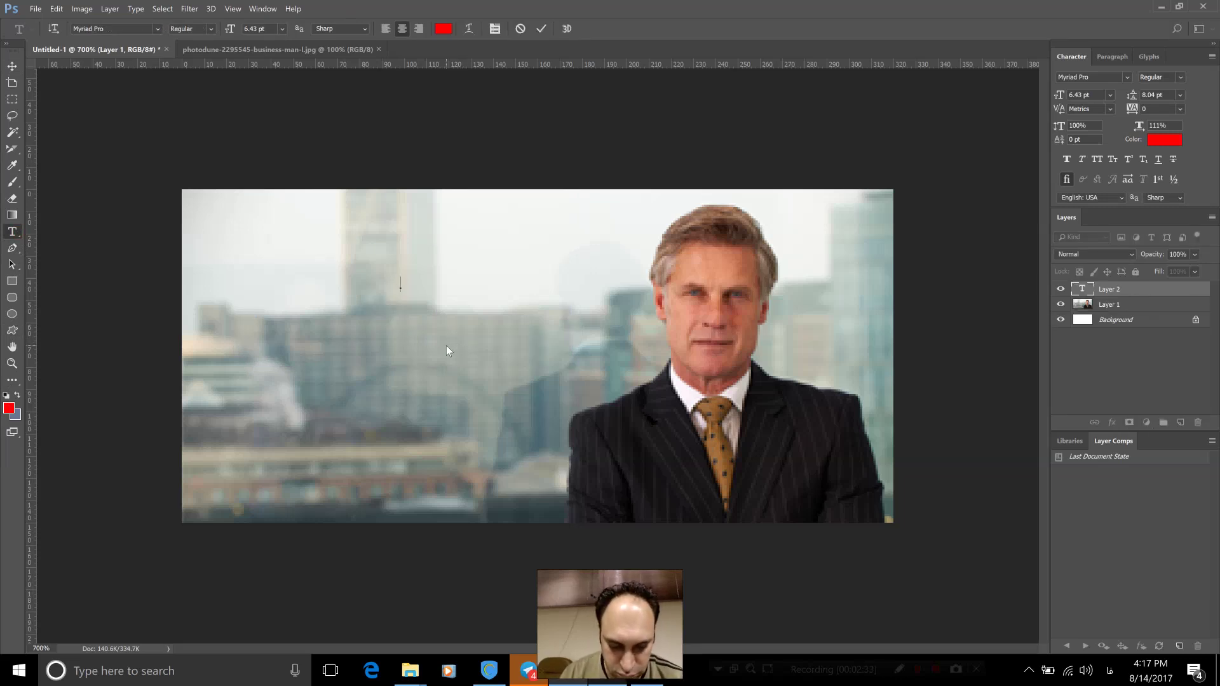
{"action": "type", "text": "سلام"}
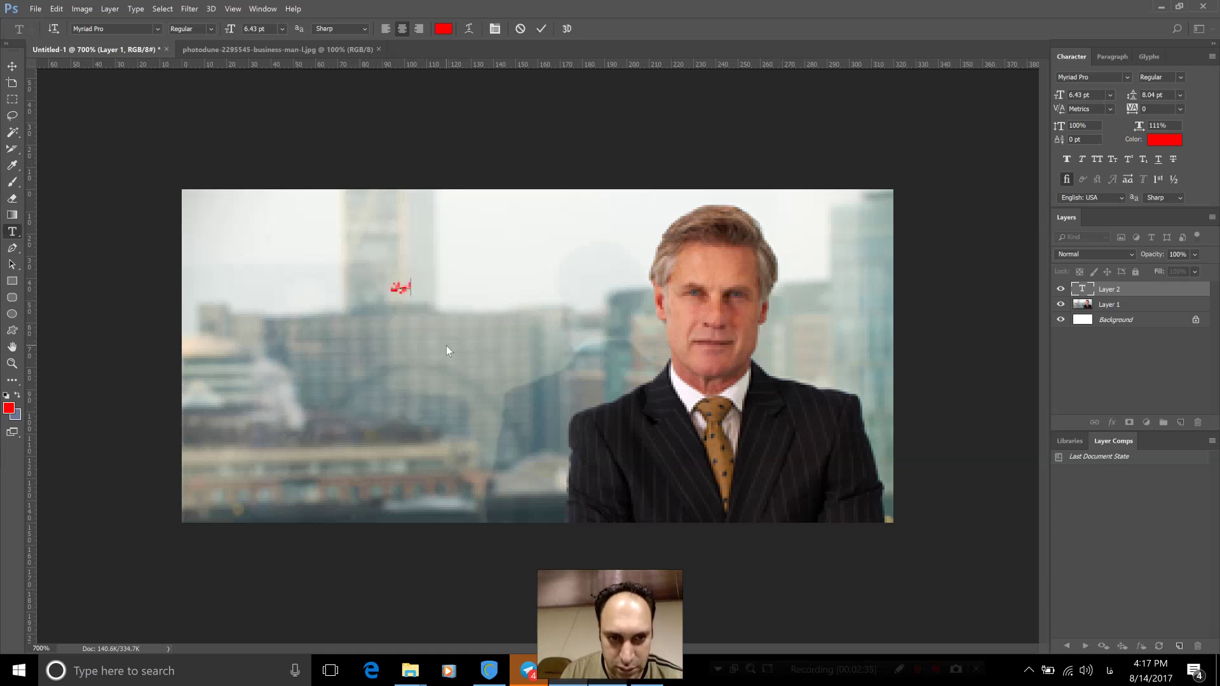
{"action": "type", "text": "س"}
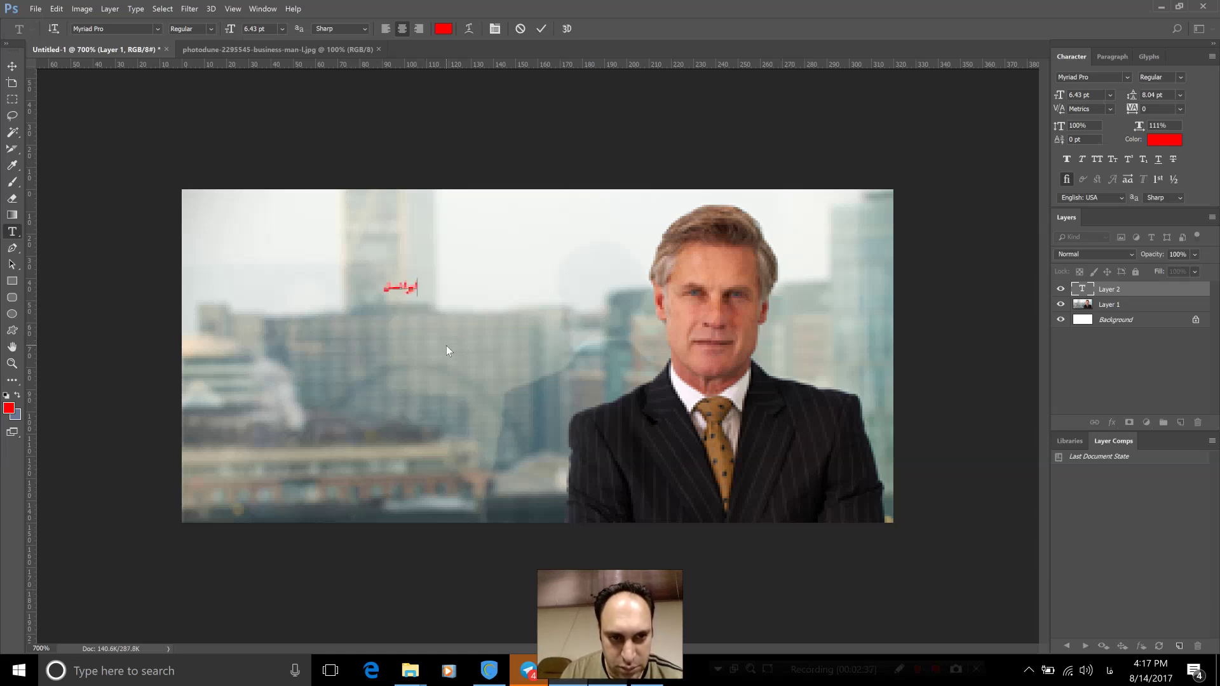
{"action": "key", "text": "ctrl+a"}
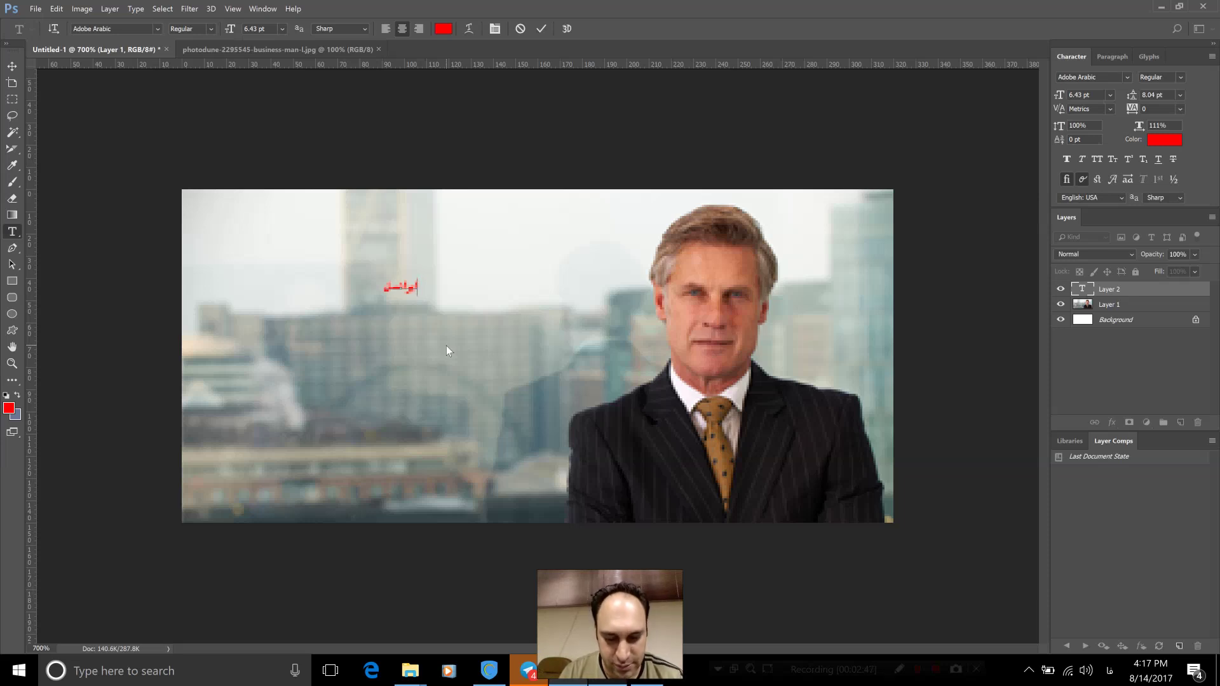
{"action": "type", "text": "ل"}
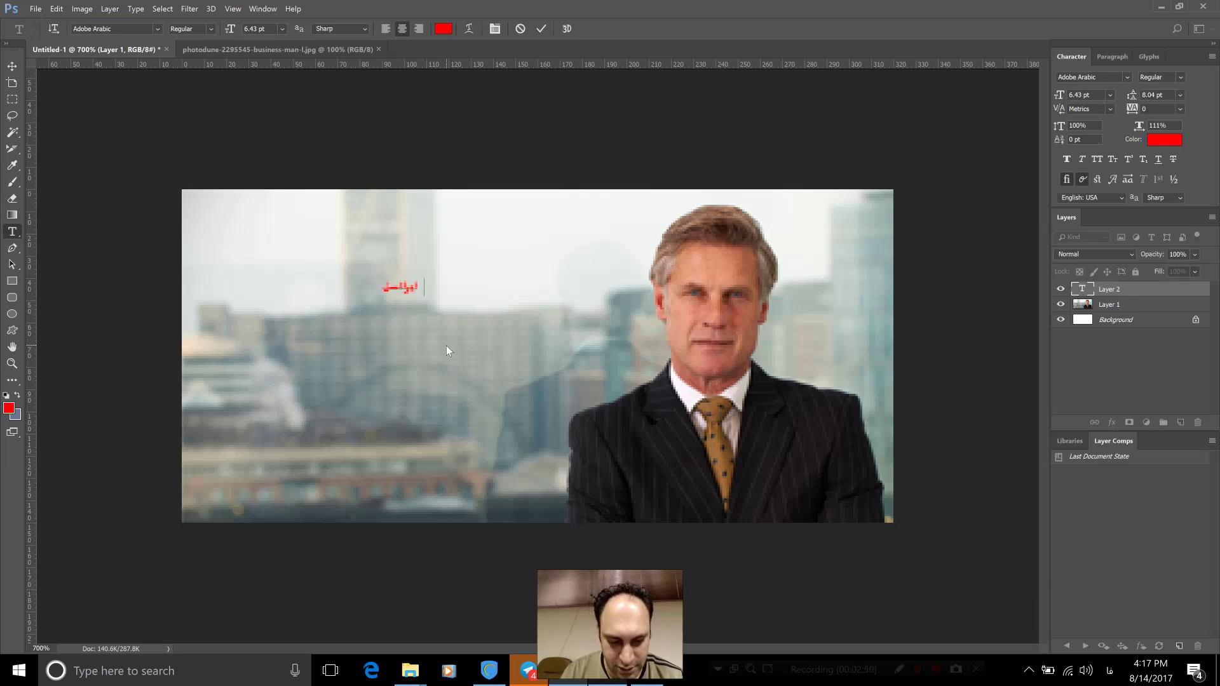
{"action": "type", "text": "سلسل"}
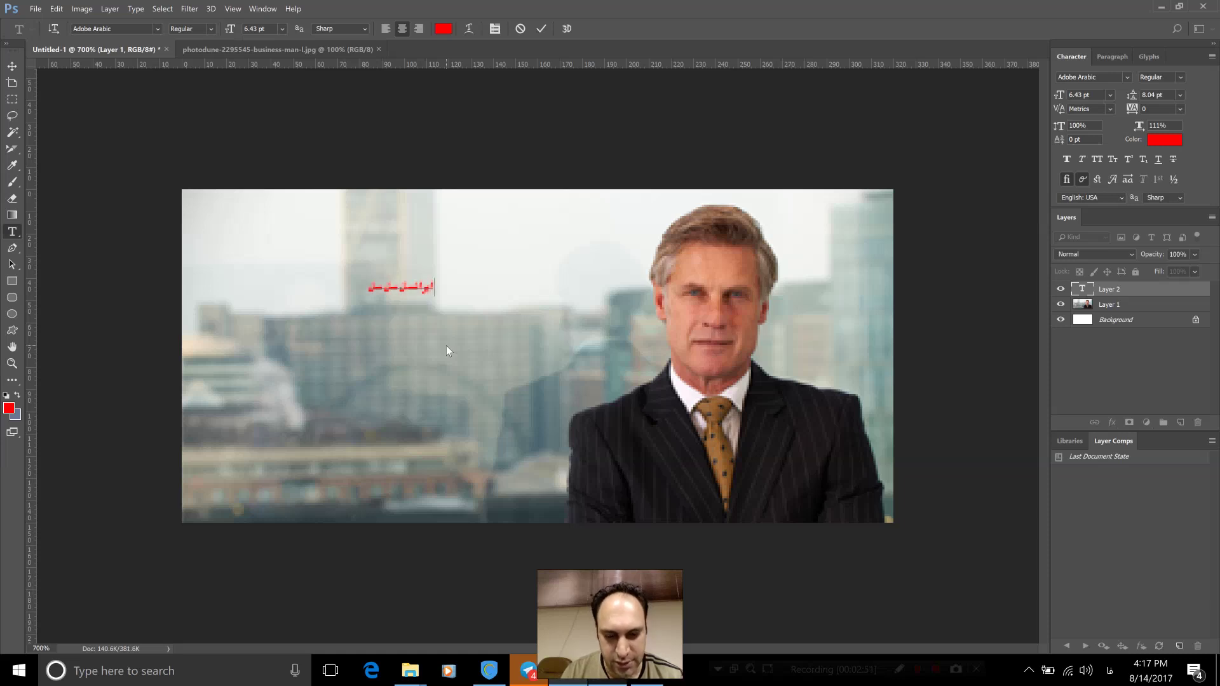
{"action": "type", "text": "سل"}
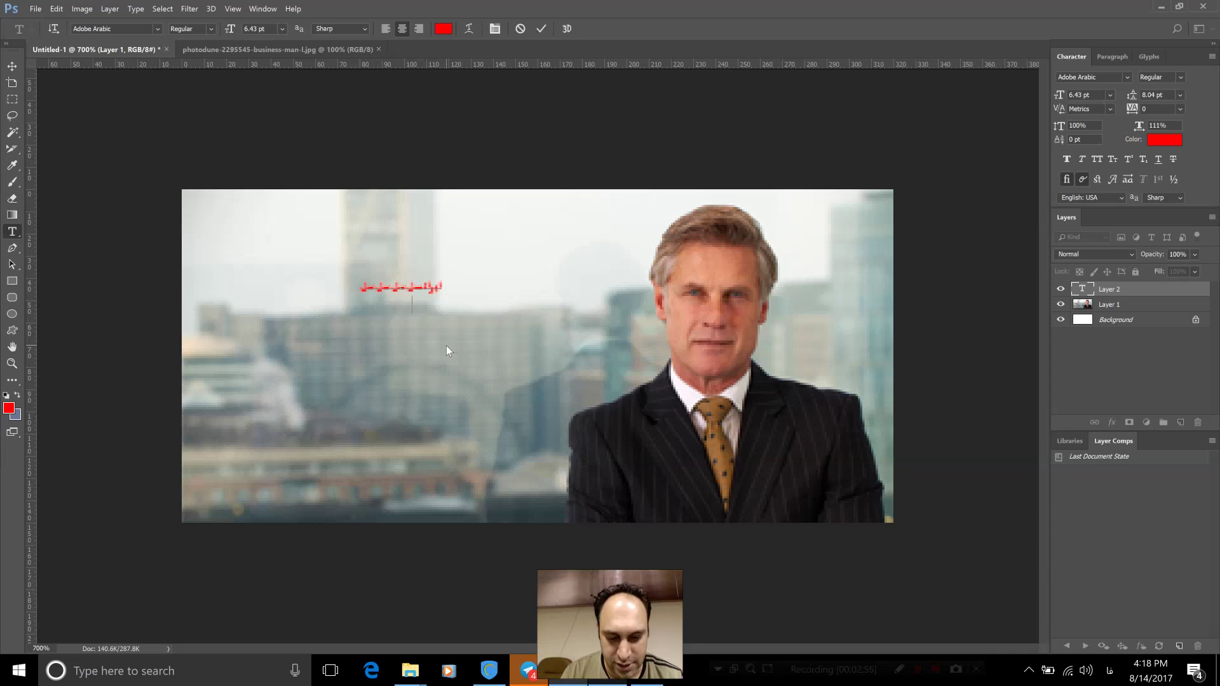
{"action": "type", "text": "سلم"}
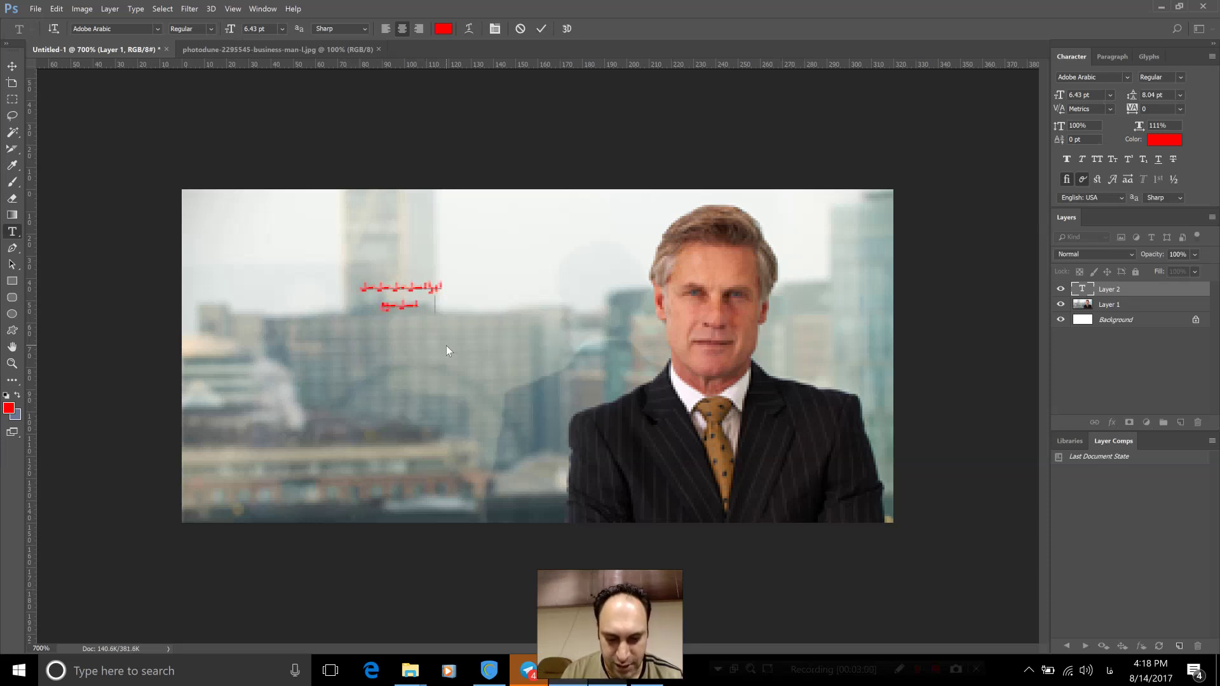
{"action": "type", "text": " مهدی عشقی"}
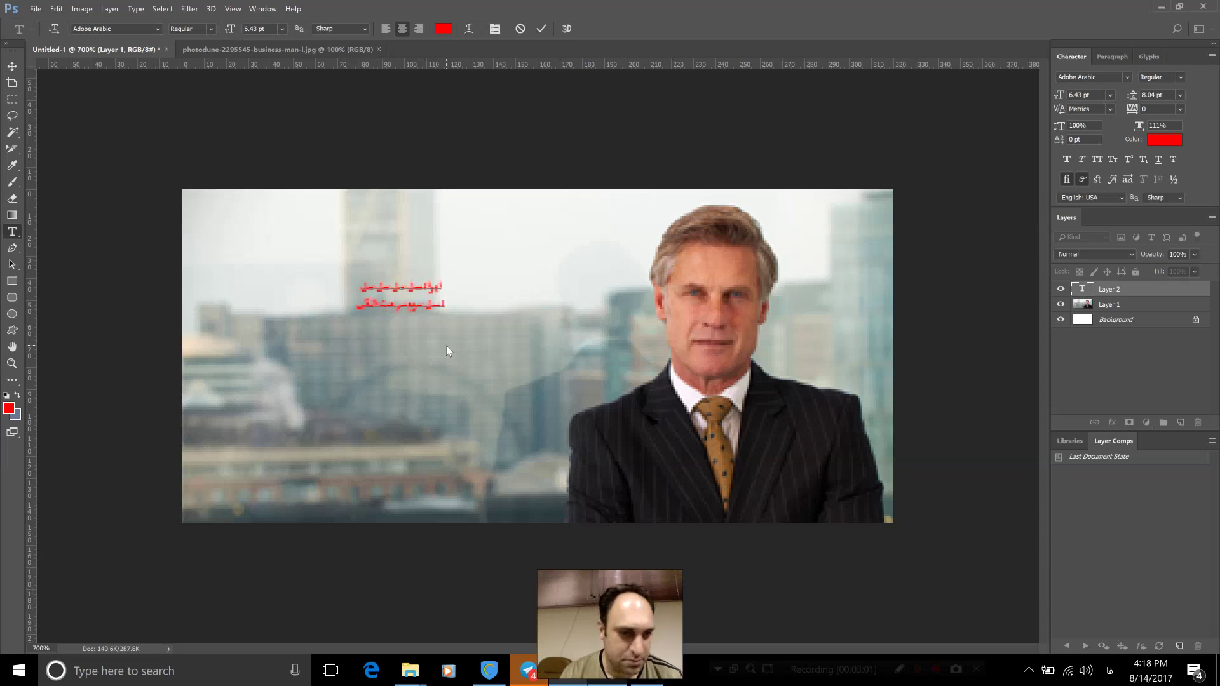
Right-align the red Persian text and commit the edit
{"action": "key", "text": "ctrl+a"}
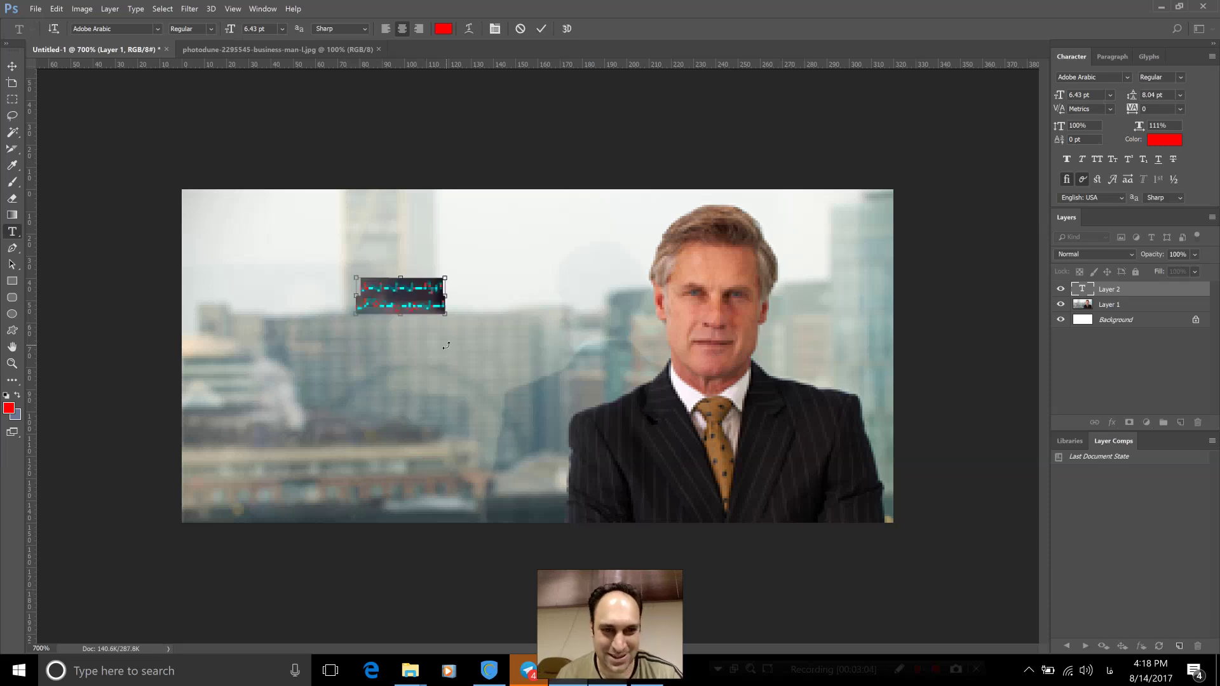
{"action": "left_click", "coordinate": [423, 27]}
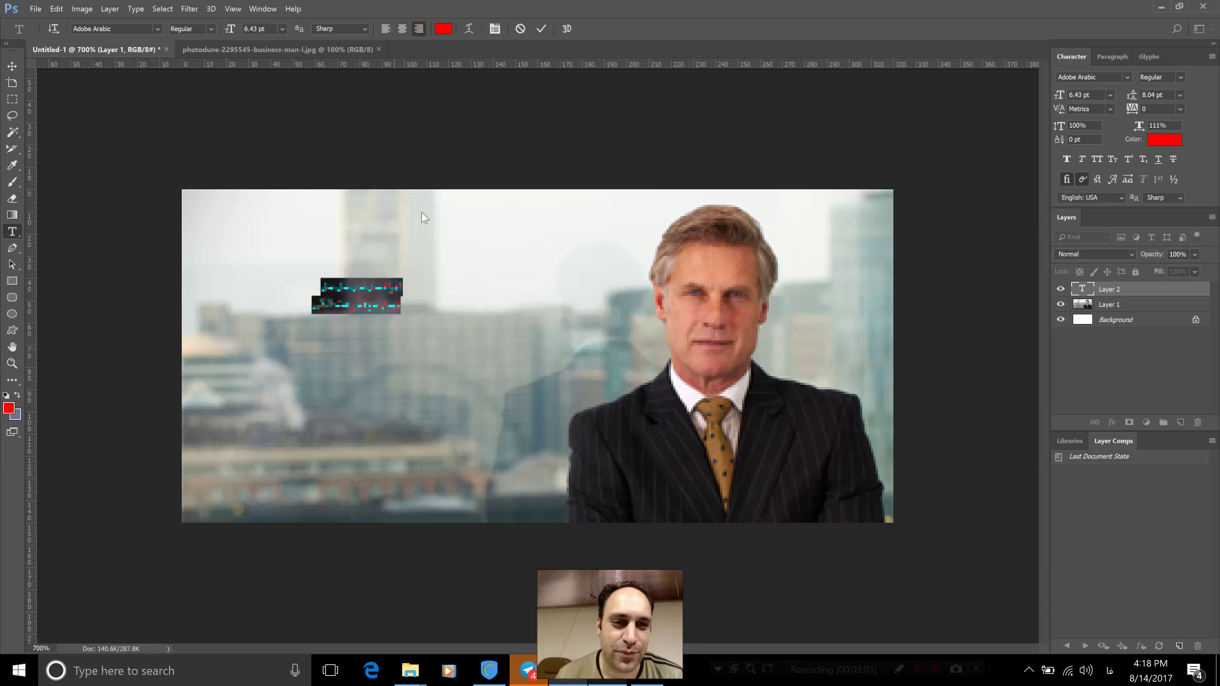
{"action": "left_click", "coordinate": [9, 67]}
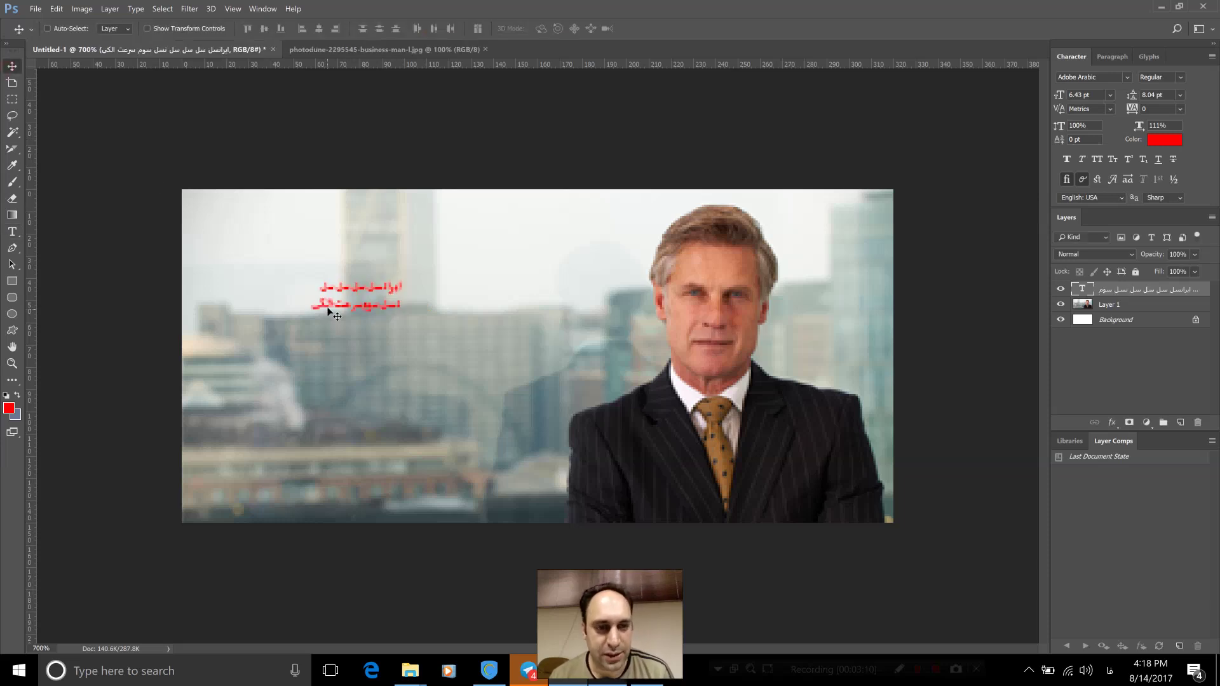
Trial-enlarge and raise the text with Free Transform, then cancel it with Esc
{"action": "key", "text": "ctrl+t"}
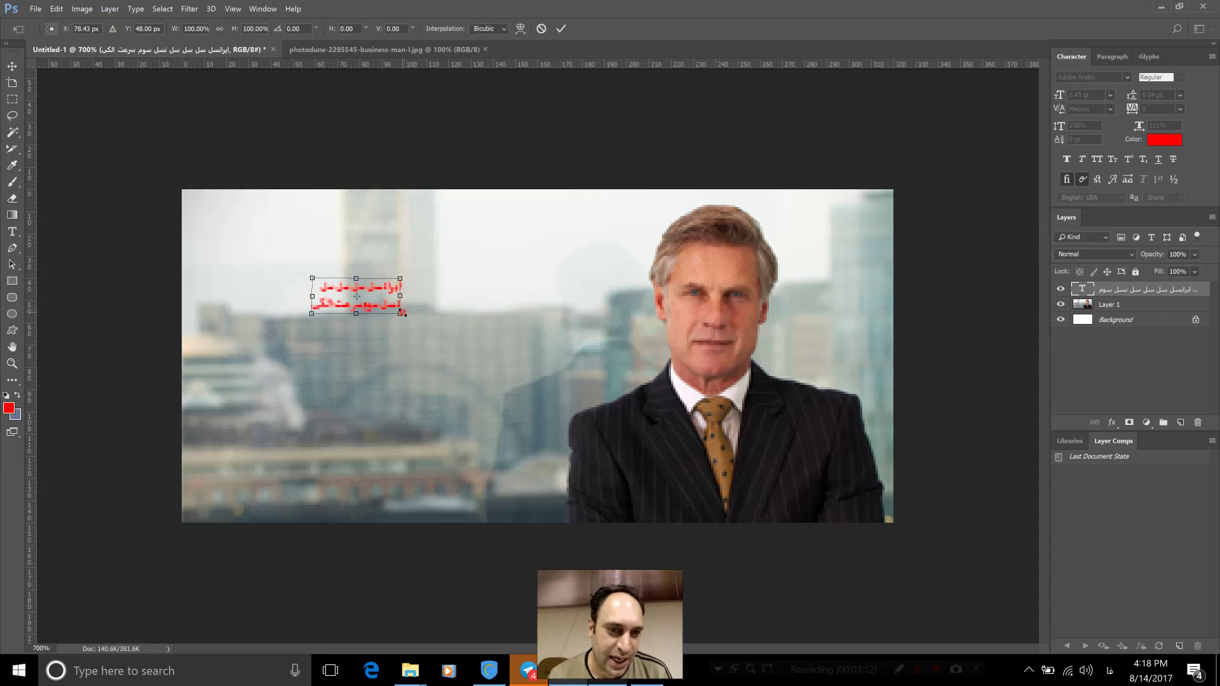
{"action": "mouse_move", "coordinate": [401, 314]}
{"action": "left_mouse_down"}
{"action": "mouse_move", "coordinate": [598, 449]}
{"action": "mouse_move", "coordinate": [655, 397]}
{"action": "left_mouse_up"}
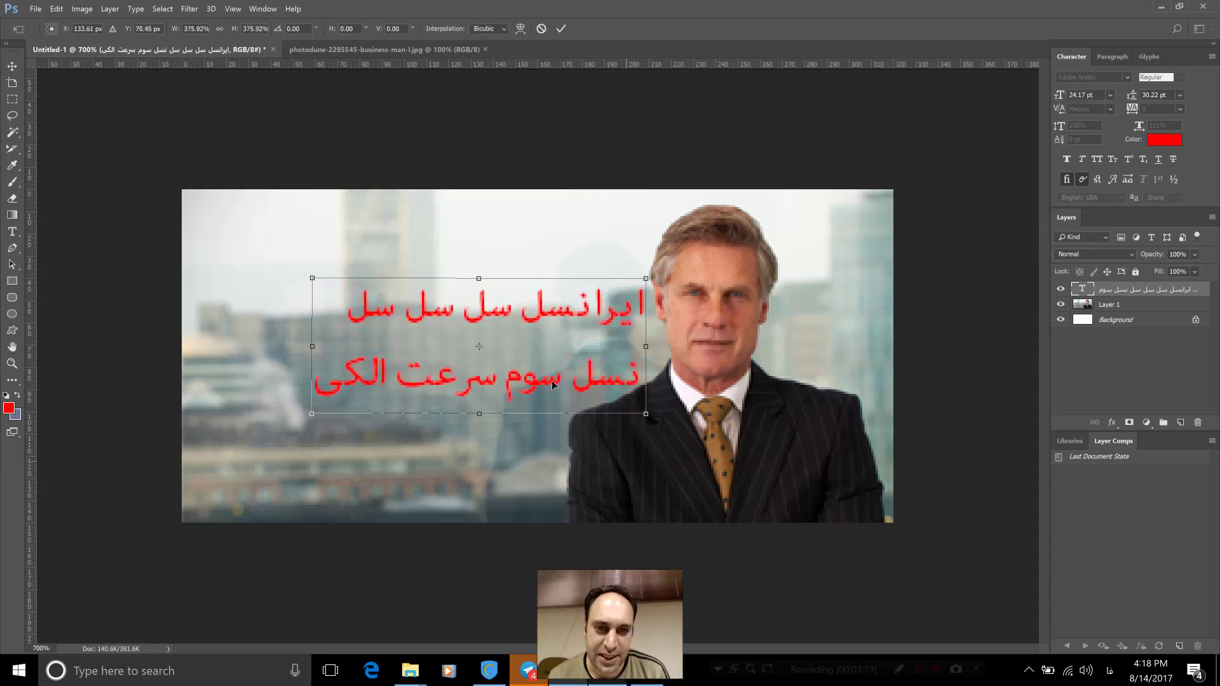
{"action": "left_click_drag", "start_coordinate": [546, 360], "coordinate": [468, 370]}
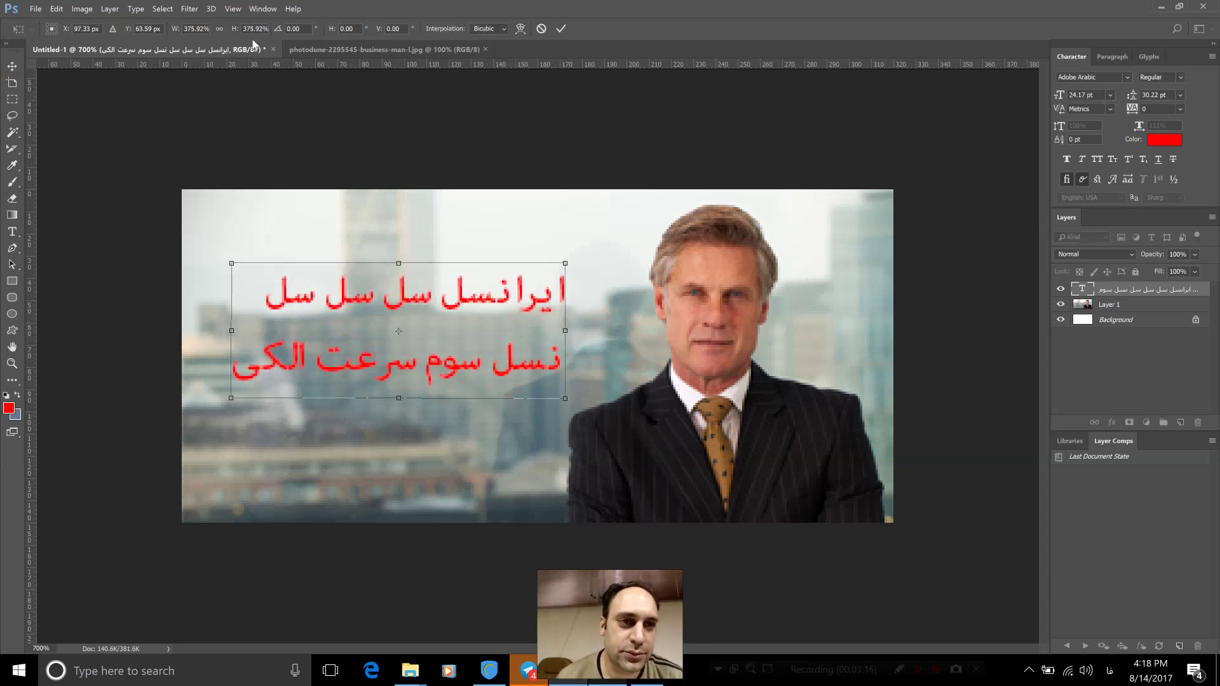
{"action": "left_click", "coordinate": [219, 30]}
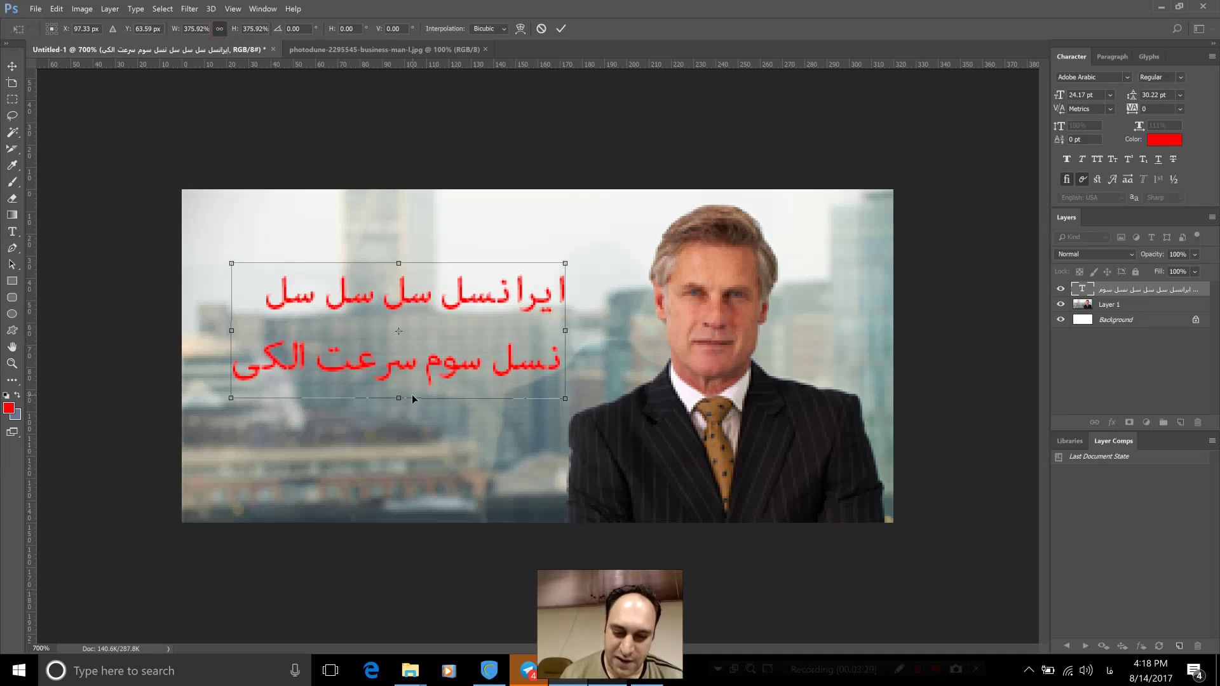
{"action": "key", "text": "ctrl+minus"}
{"action": "key", "text": "ctrl+minus"}
{"action": "key", "text": "ctrl+minus"}
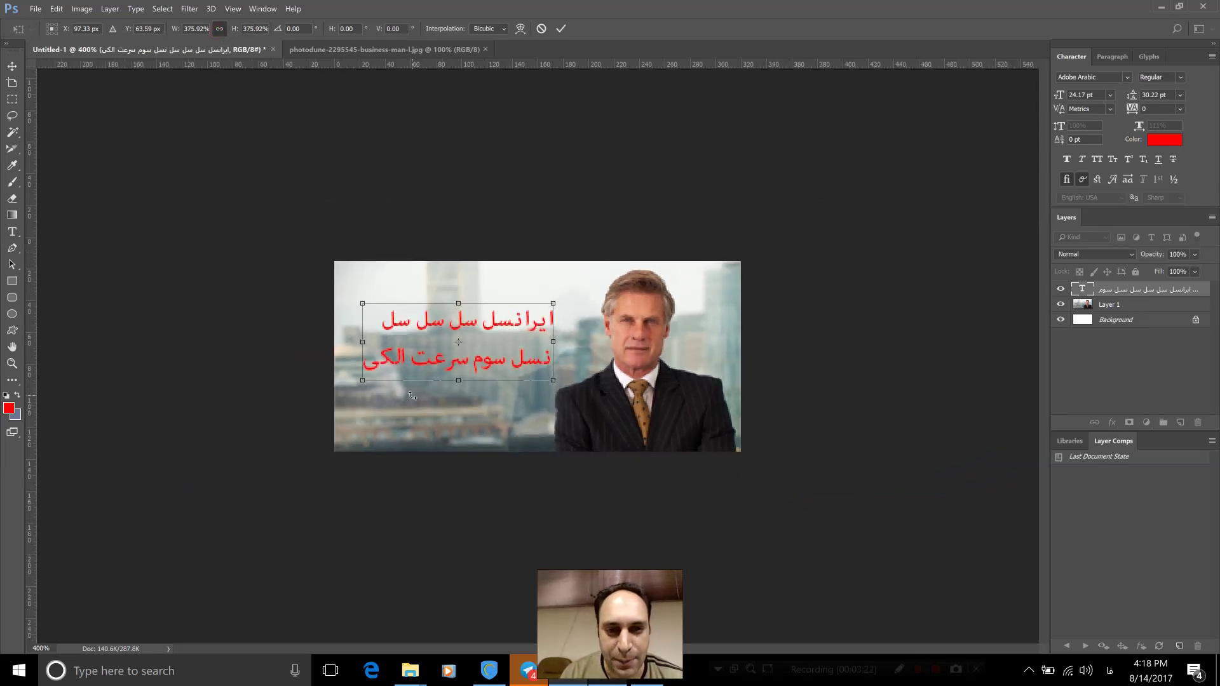
{"action": "key", "text": "ctrl+minus"}
{"action": "key", "text": "ctrl+minus"}
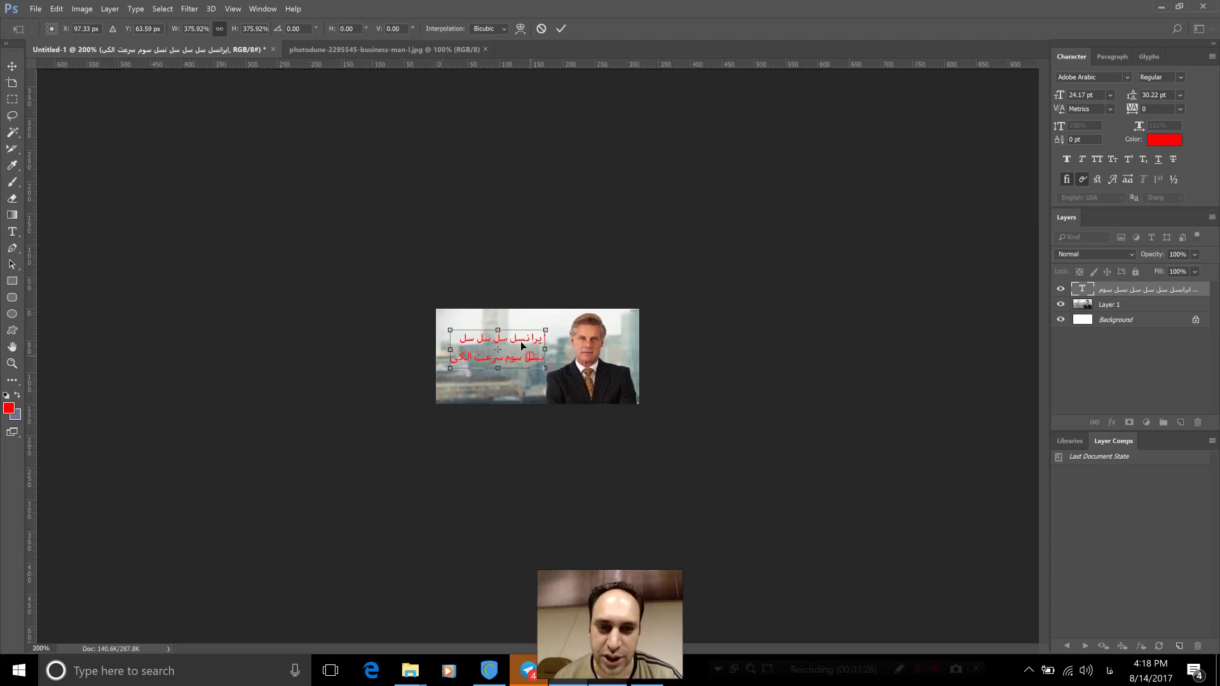
{"action": "left_click_drag", "start_coordinate": [520, 341], "coordinate": [520, 334]}
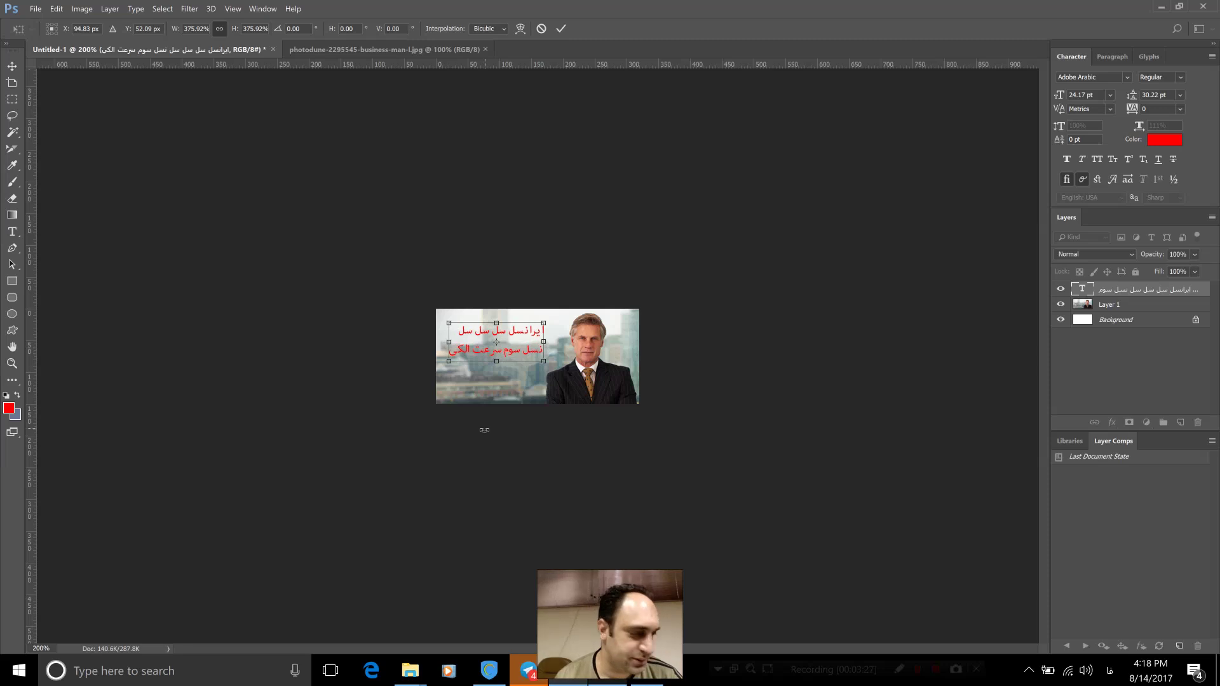
{"action": "key", "text": "Escape"}
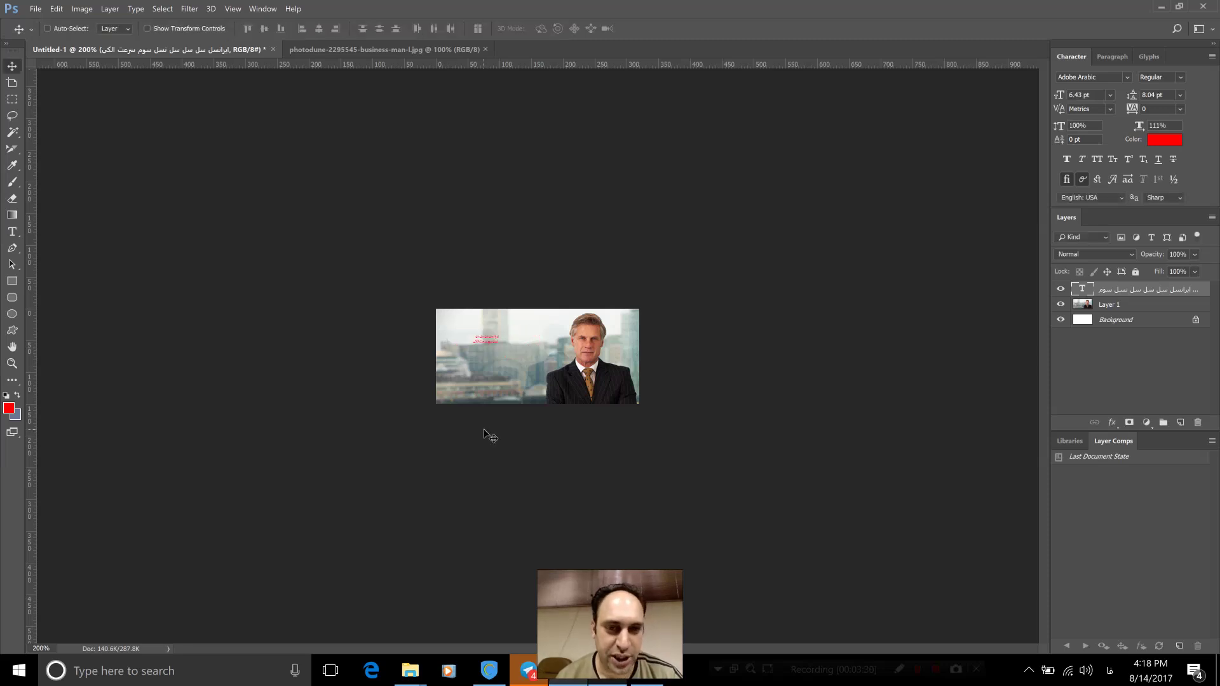
Close Untitled-1 unsaved and create a new 320 × 150 px document at 300 ppi
{"action": "left_click", "coordinate": [273, 49]}
{"action": "left_click", "coordinate": [620, 258]}
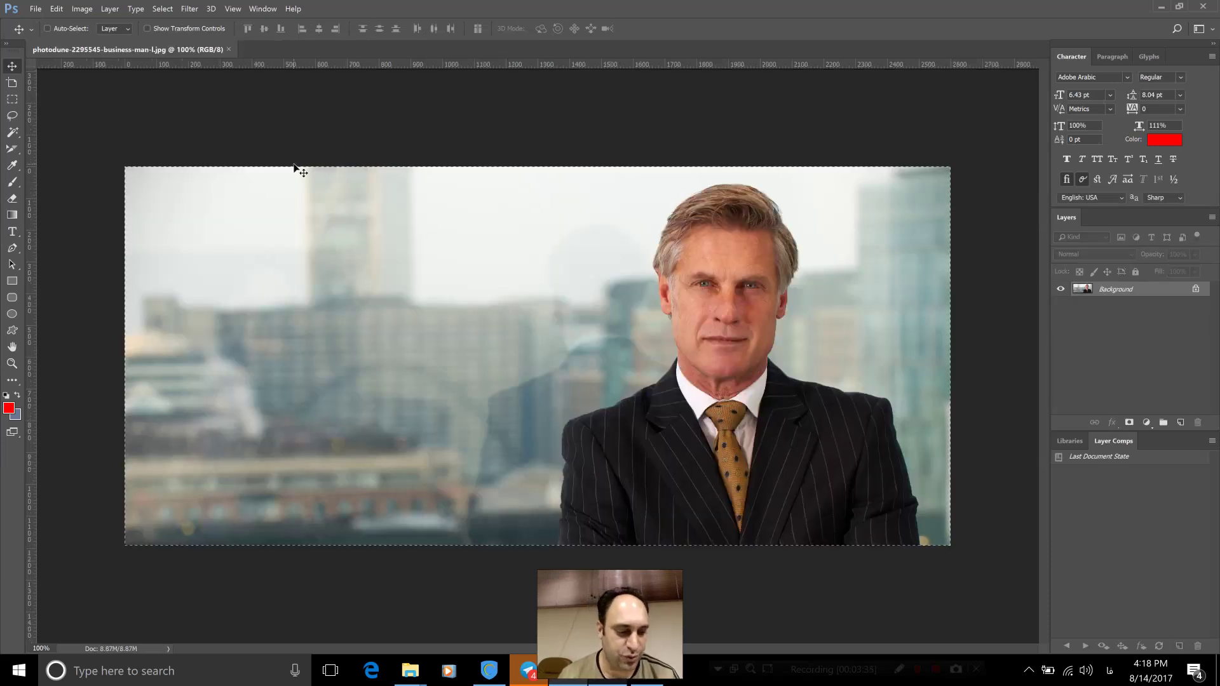
{"action": "key", "text": "ctrl+n"}
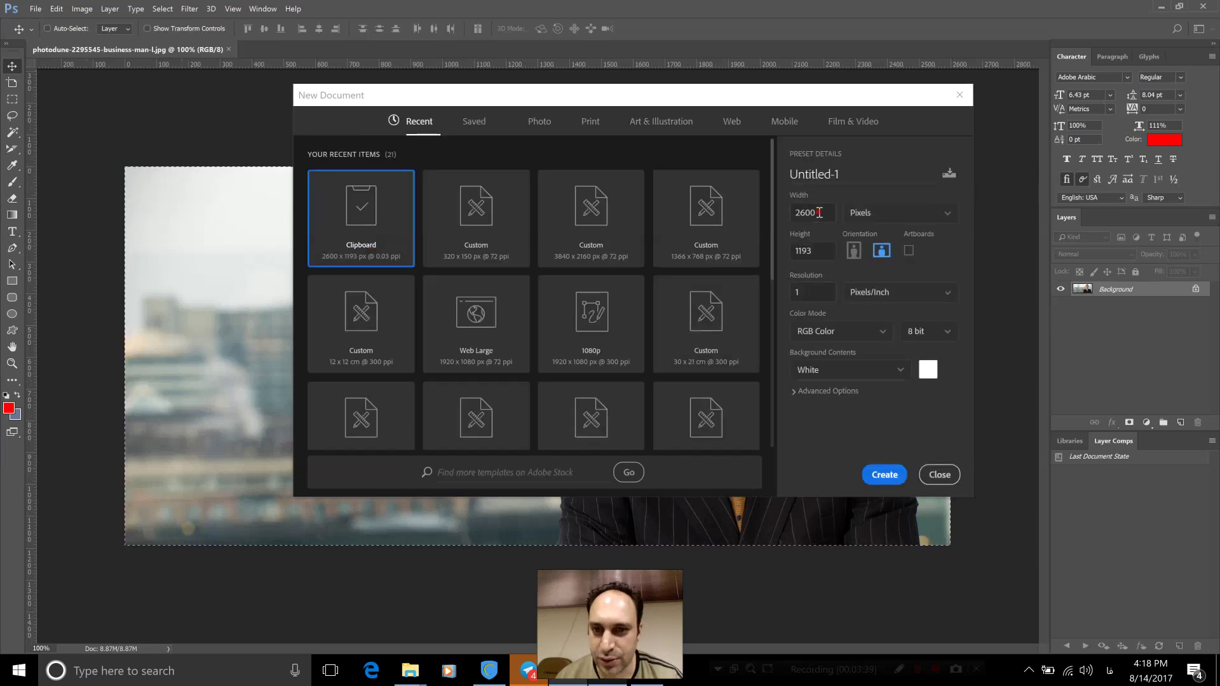
{"action": "double_click", "coordinate": [819, 213]}
{"action": "type", "text": "320"}
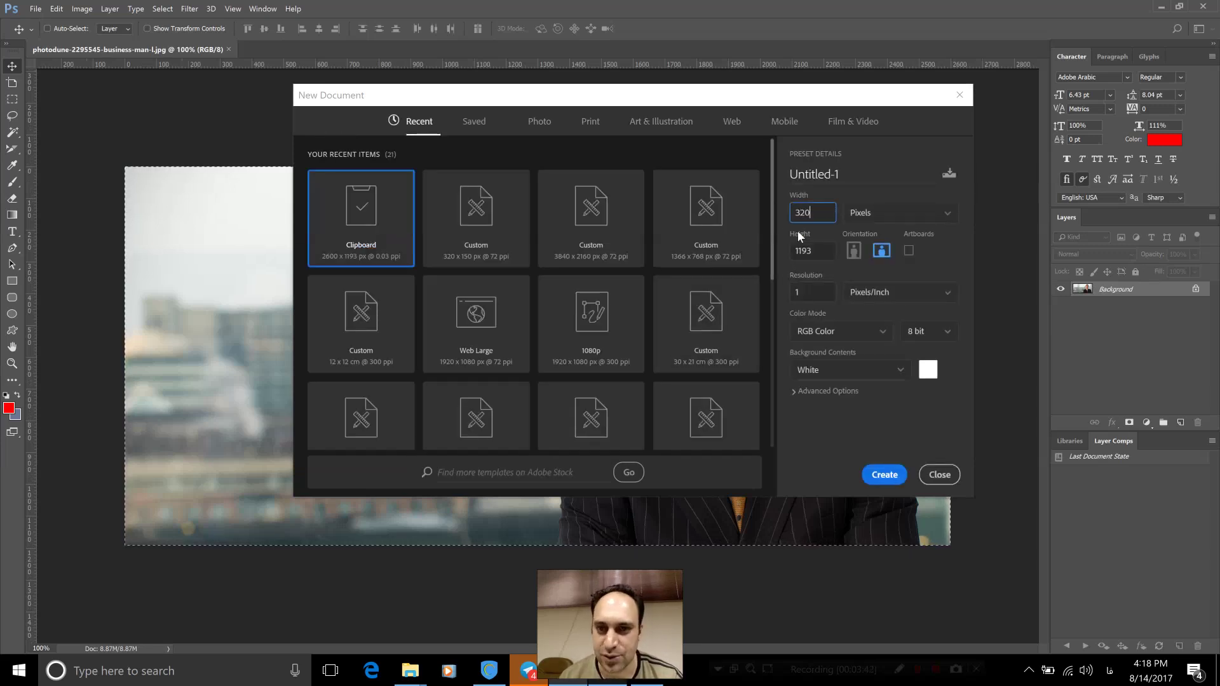
{"action": "key", "text": "Tab"}
{"action": "type", "text": "1"}
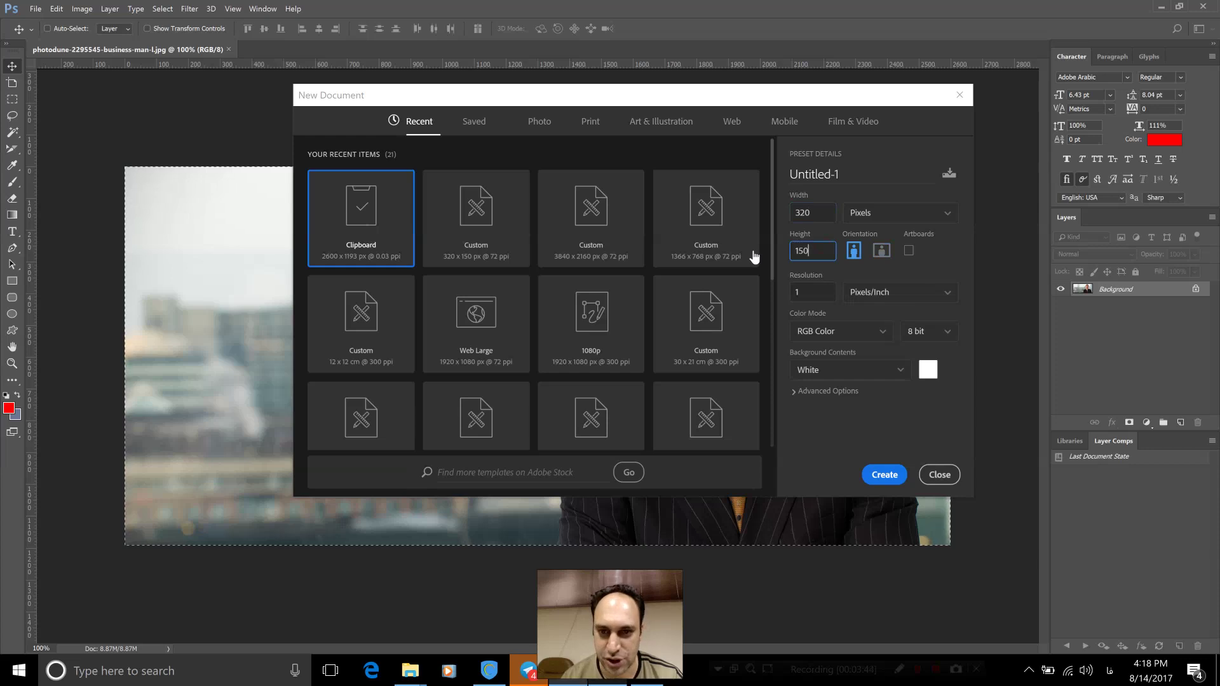
{"action": "key", "text": "Tab"}
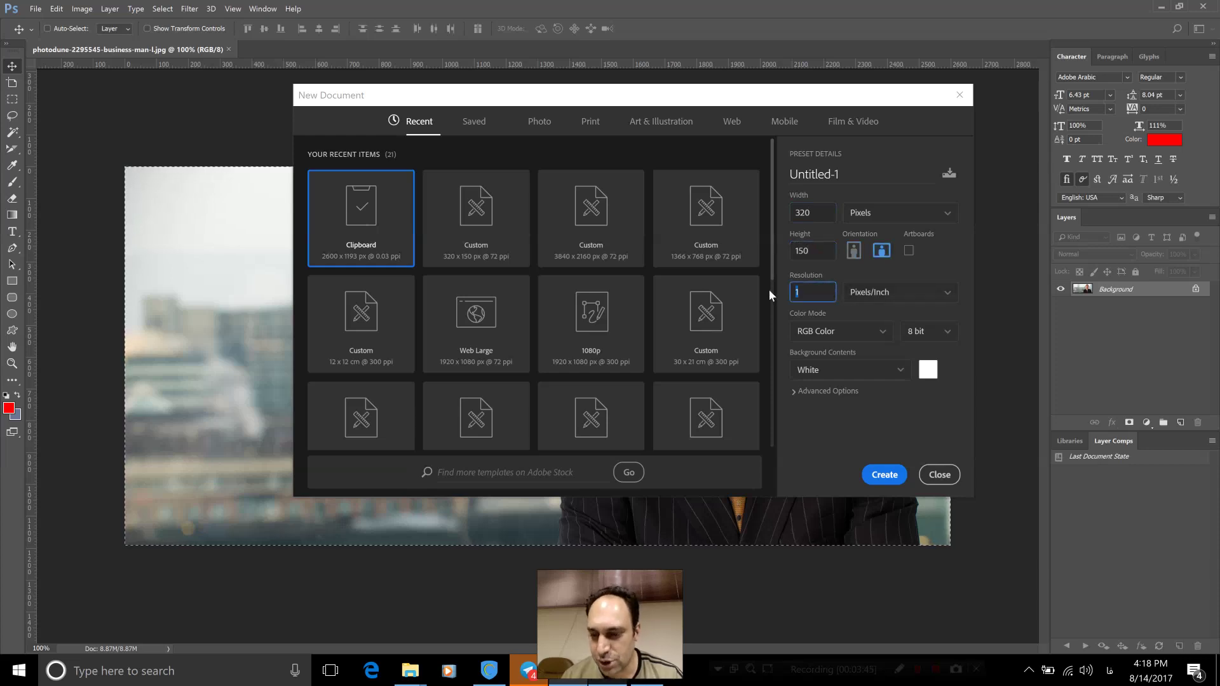
{"action": "type", "text": "300"}
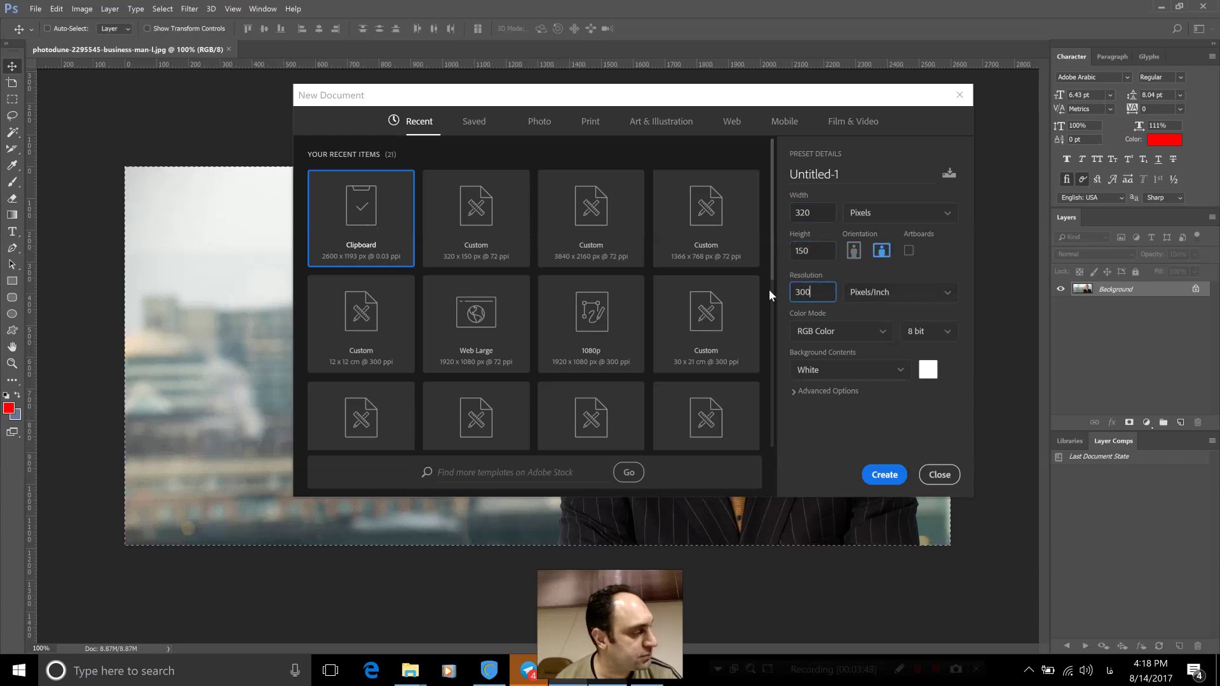
{"action": "left_click", "coordinate": [870, 478]}
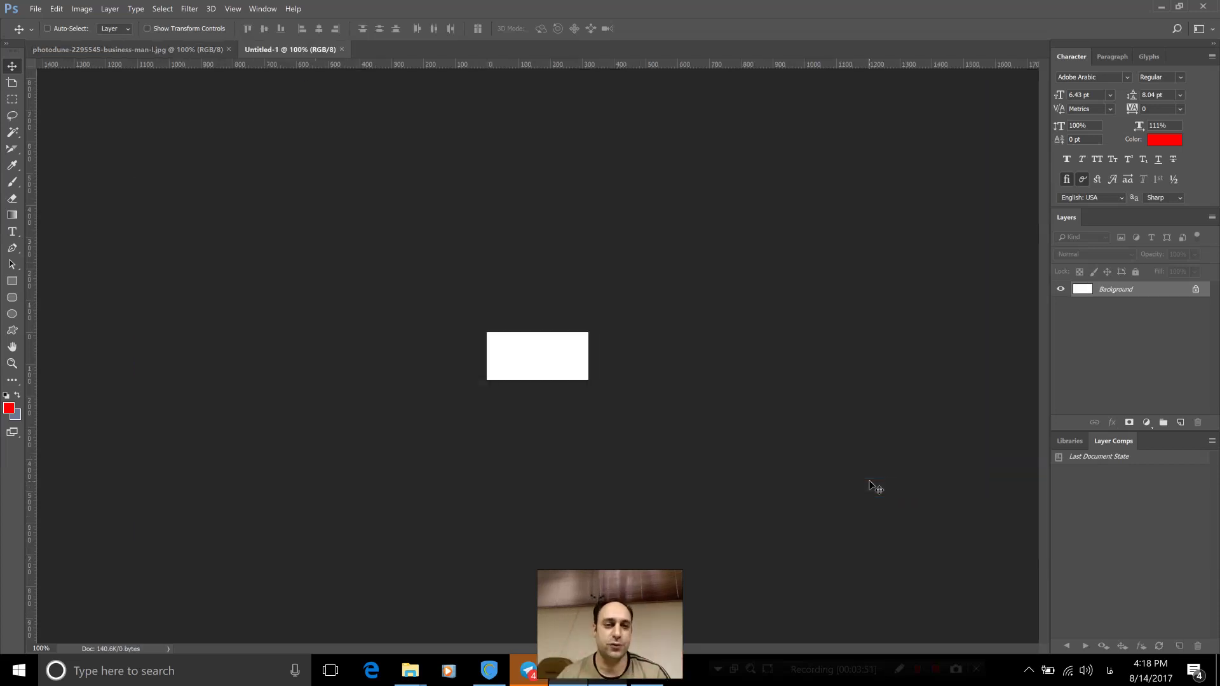
Paste the businessman photo into the new banner as its own layer
{"action": "scroll", "coordinate": [870, 485], "scroll_direction": "up", "scroll_amount": 8}
{"action": "scroll", "coordinate": [870, 485], "scroll_direction": "down", "scroll_amount": 1}
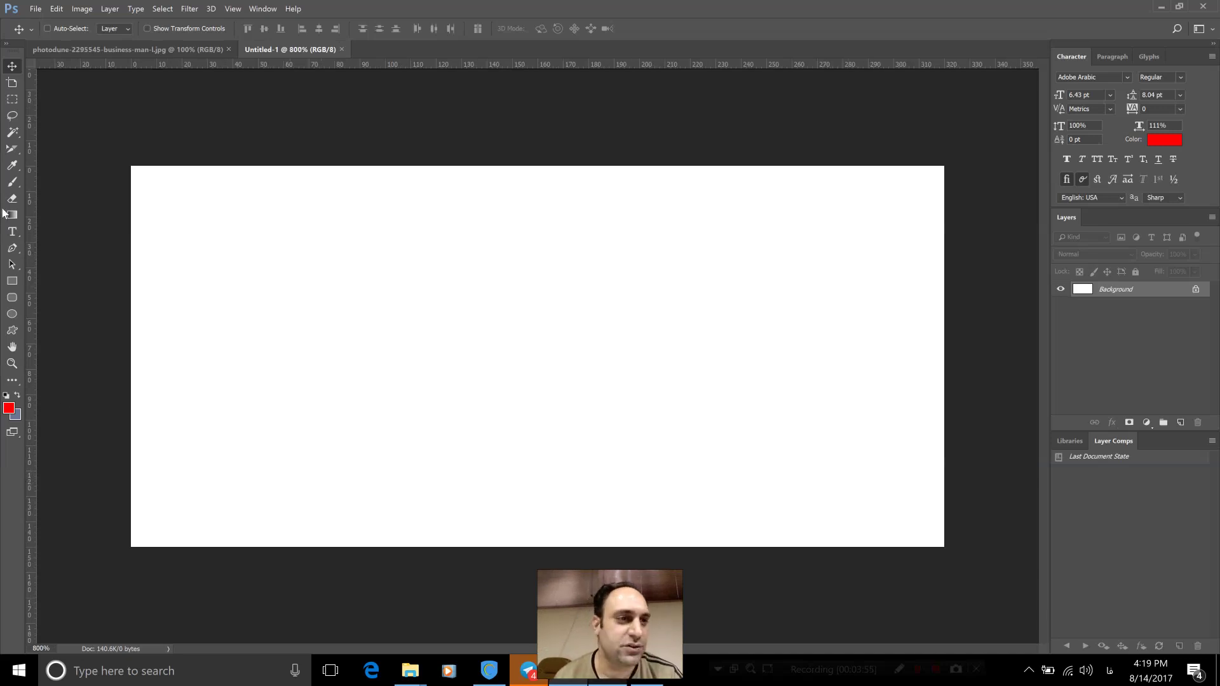
{"action": "left_click", "coordinate": [97, 51]}
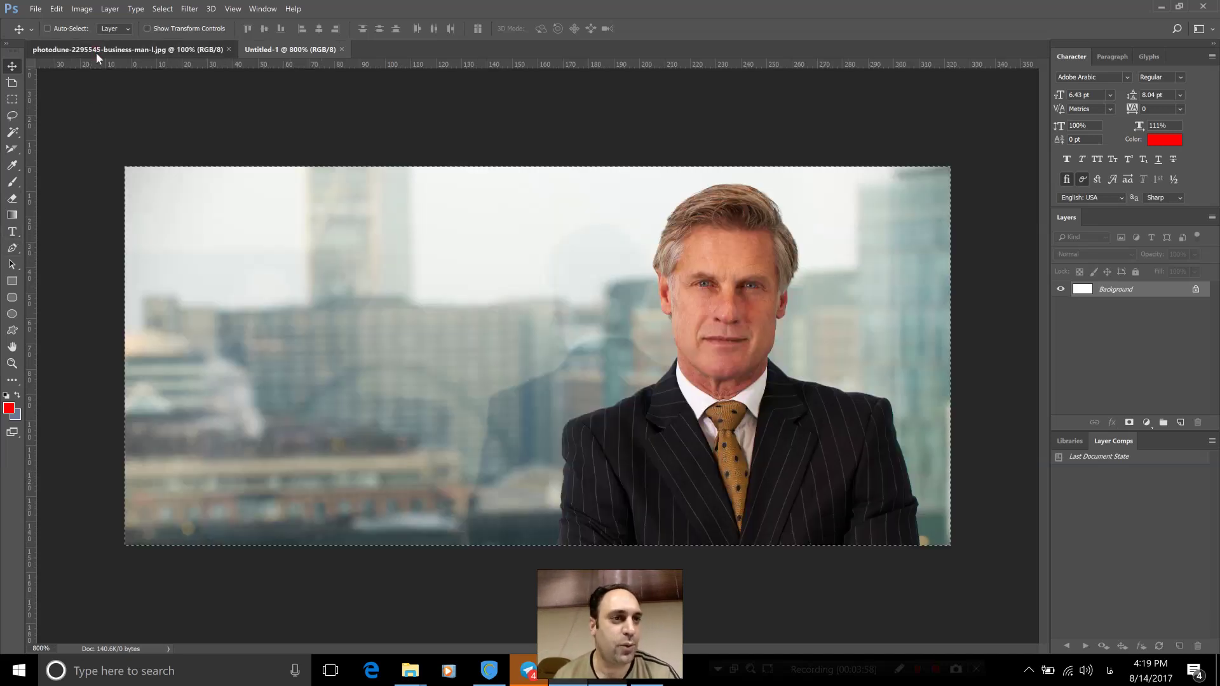
{"action": "left_click", "coordinate": [275, 49]}
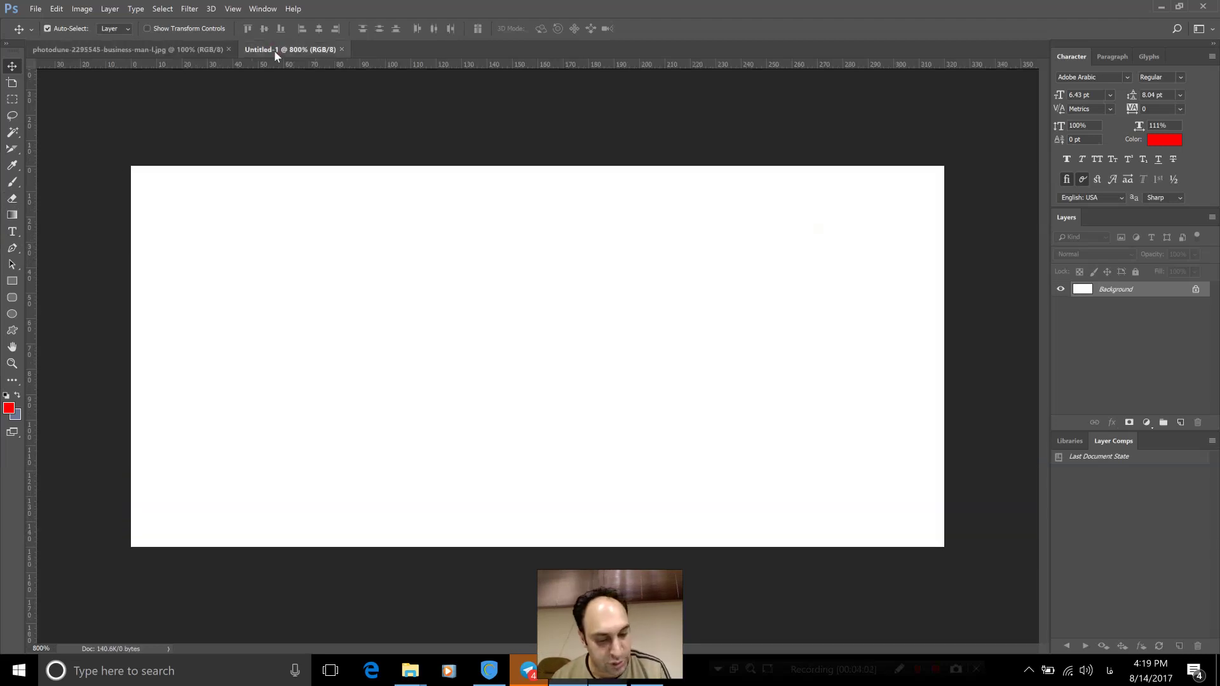
{"action": "key", "text": "ctrl+shift+alt+n"}
{"action": "key", "text": "ctrl+v"}
Scale the photo from its top-left corner, proportions linked, to cover the 320 × 150 canvas
{"action": "key", "text": "ctrl+t"}
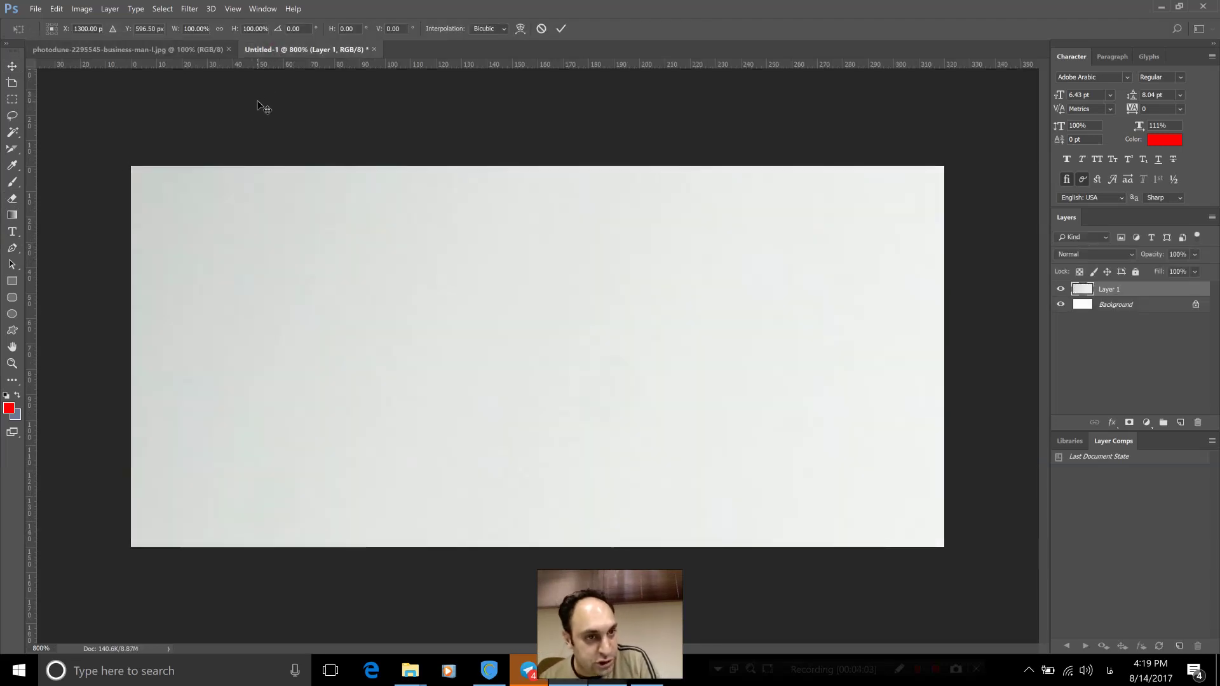
{"action": "left_click", "coordinate": [49, 26]}
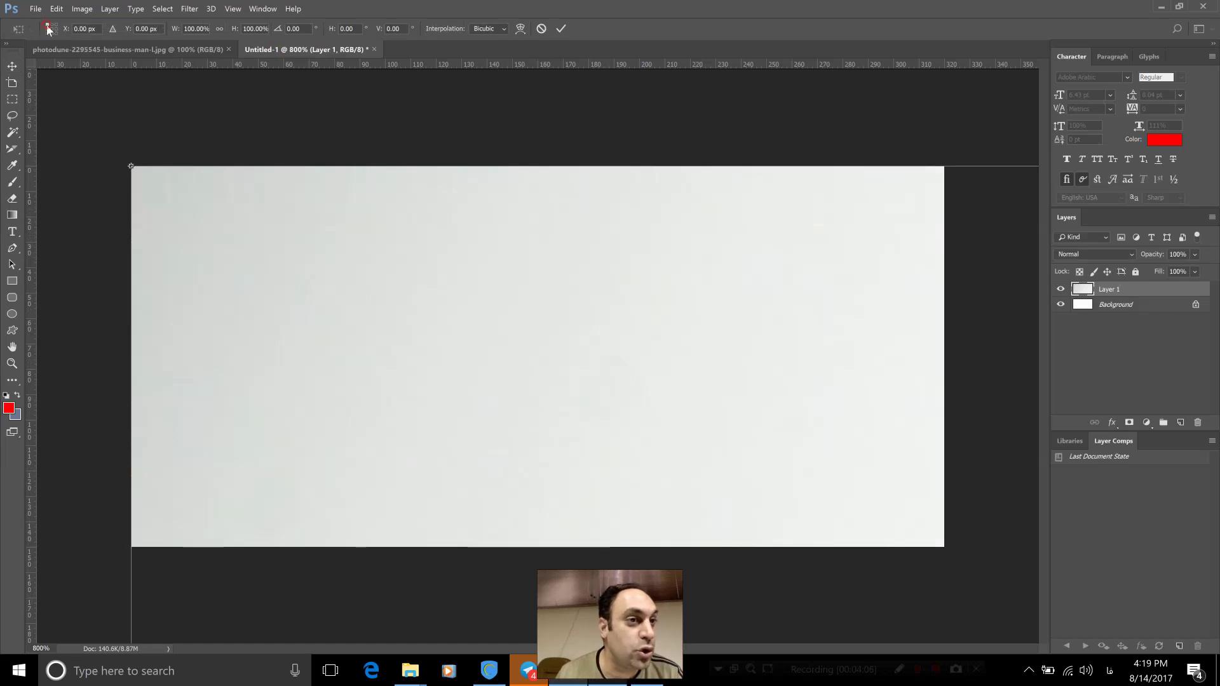
{"action": "left_click", "coordinate": [219, 29]}
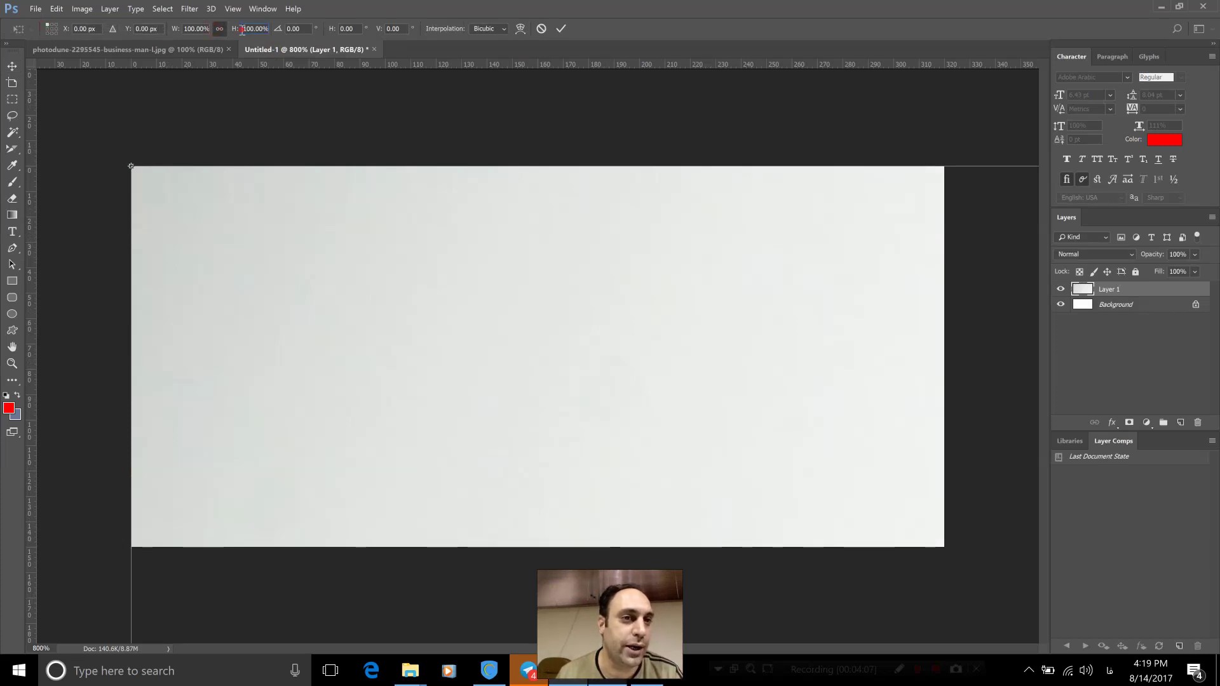
{"action": "double_click", "coordinate": [249, 29]}
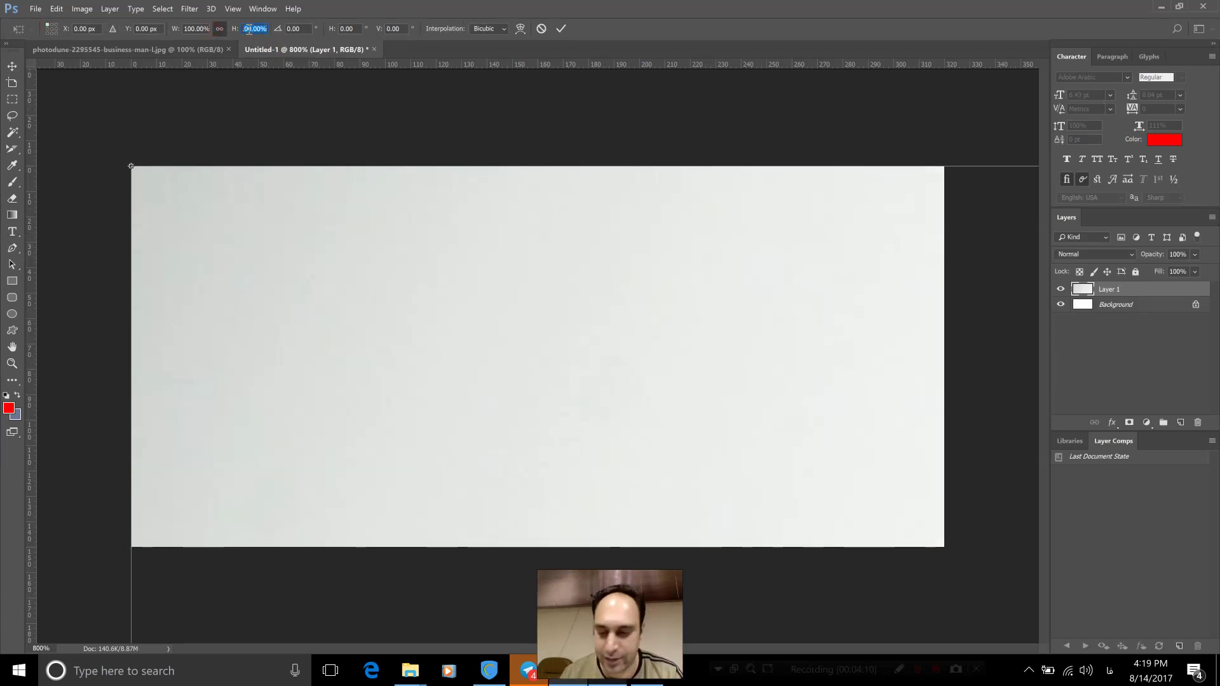
{"action": "type", "text": "5"}
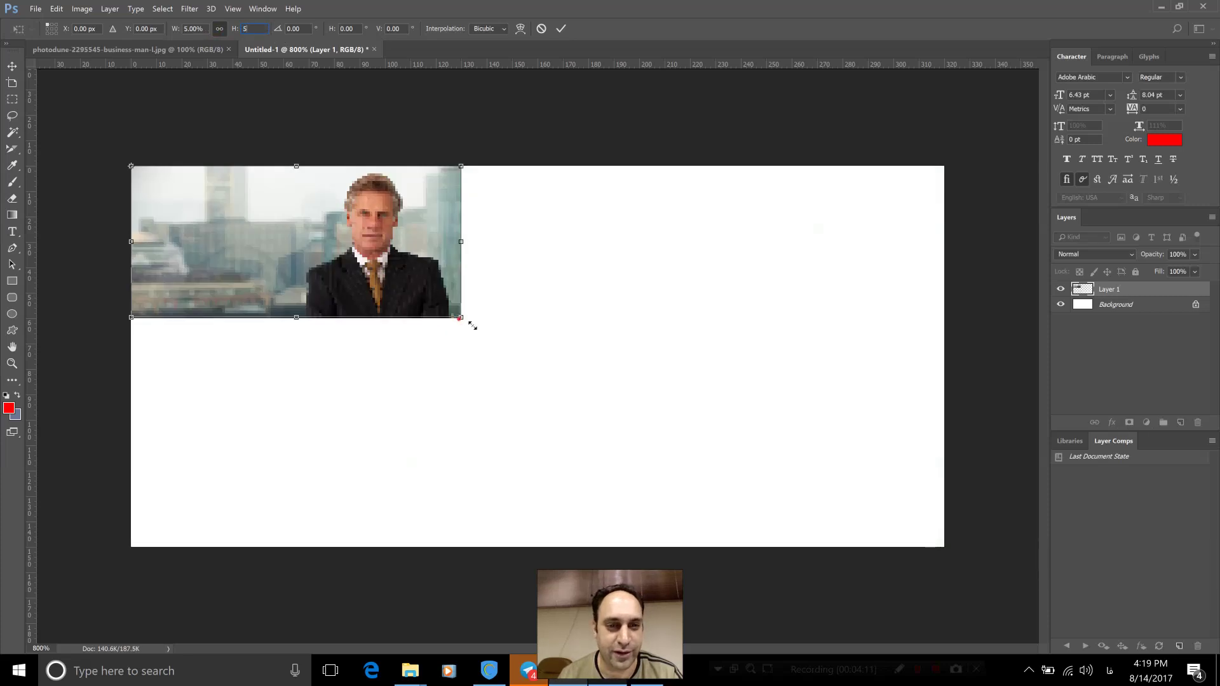
{"action": "left_click_drag", "start_coordinate": [472, 326], "coordinate": [945, 546]}
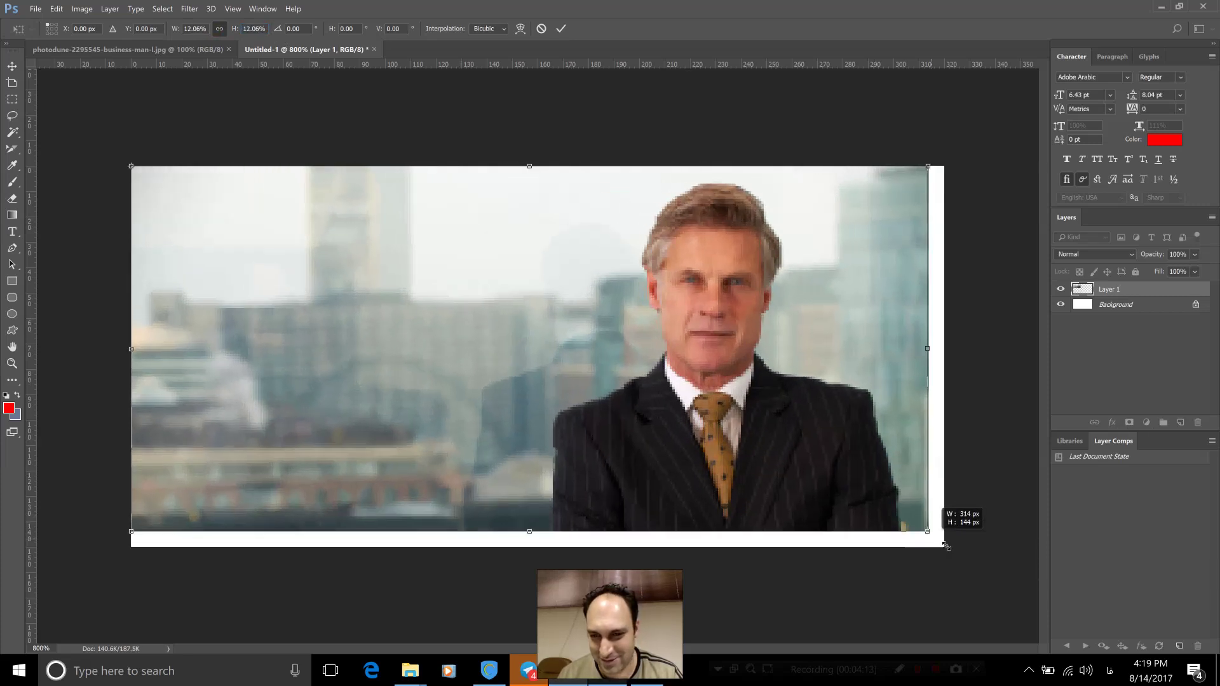
{"action": "left_click_drag", "start_coordinate": [945, 545], "coordinate": [961, 546]}
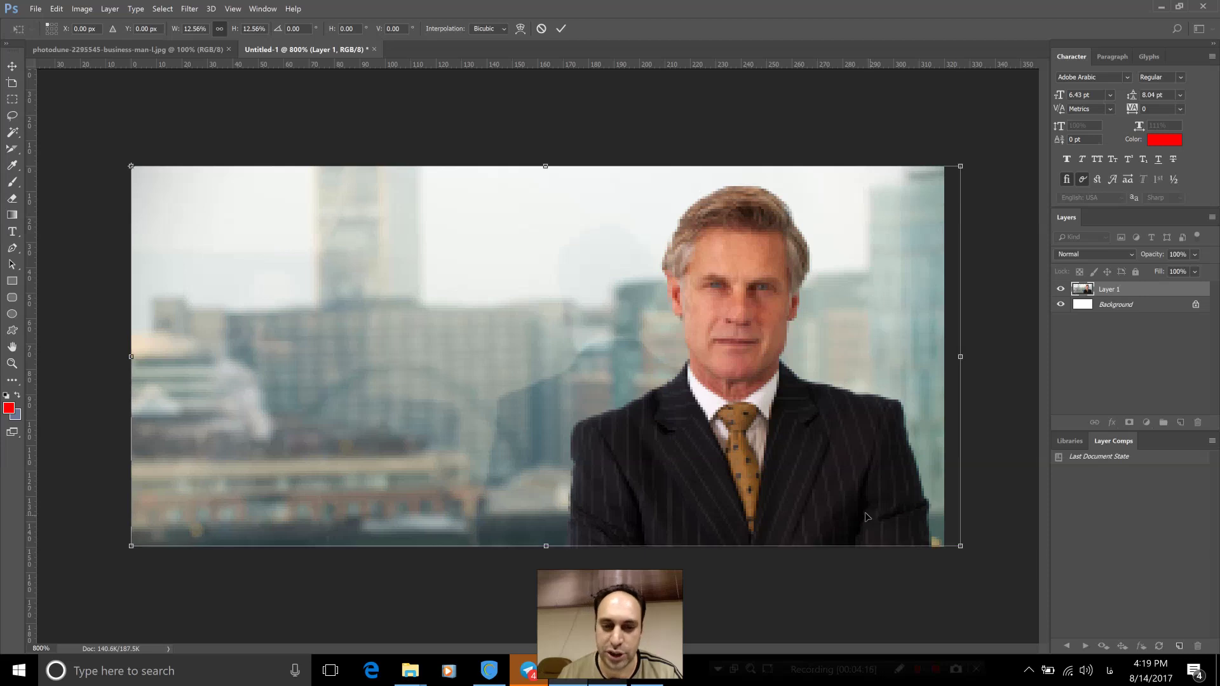
{"action": "key", "text": "Return"}
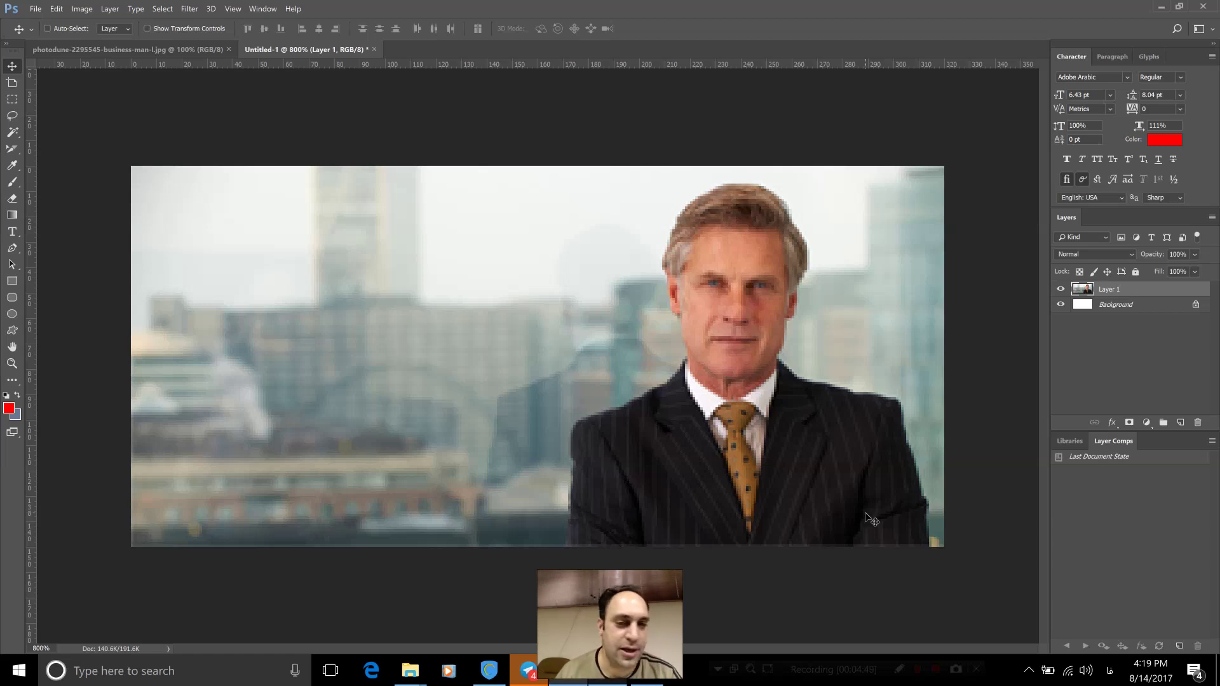
Type the red Persian line 'ایرانسل را وقتی سرعت ک' left of the businessman, fixing the last letter
{"action": "left_click", "coordinate": [11, 232]}
{"action": "left_click", "coordinate": [403, 350]}
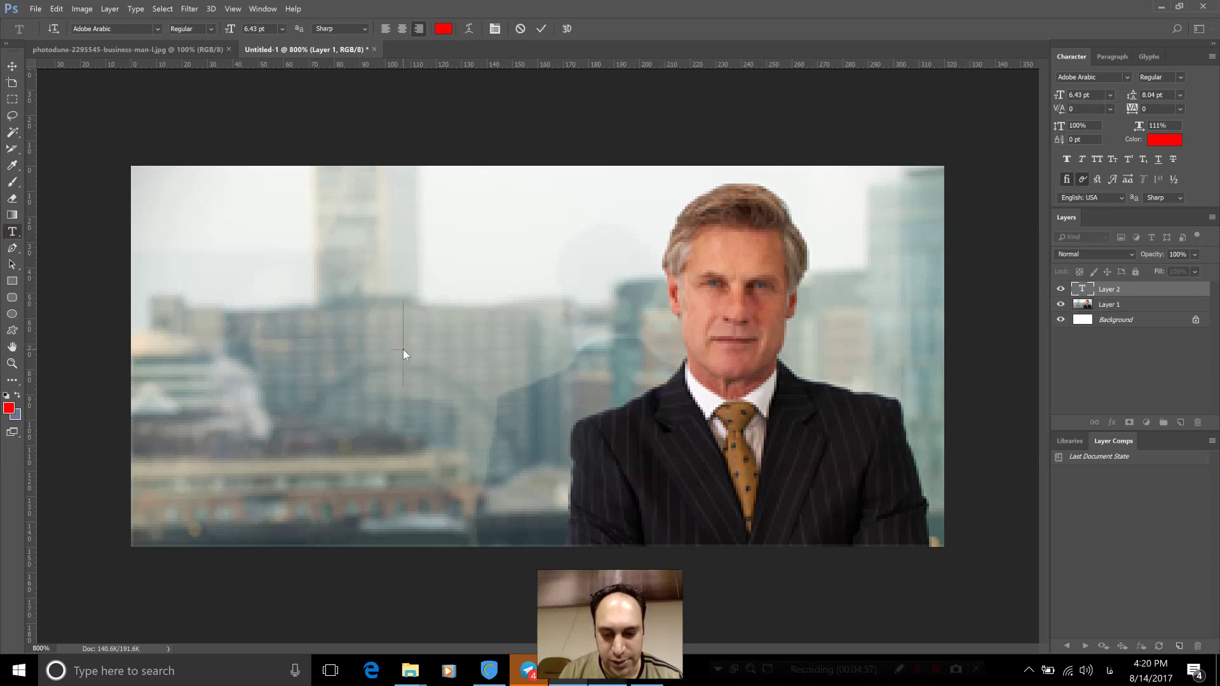
{"action": "type", "text": "ایرانسل"}
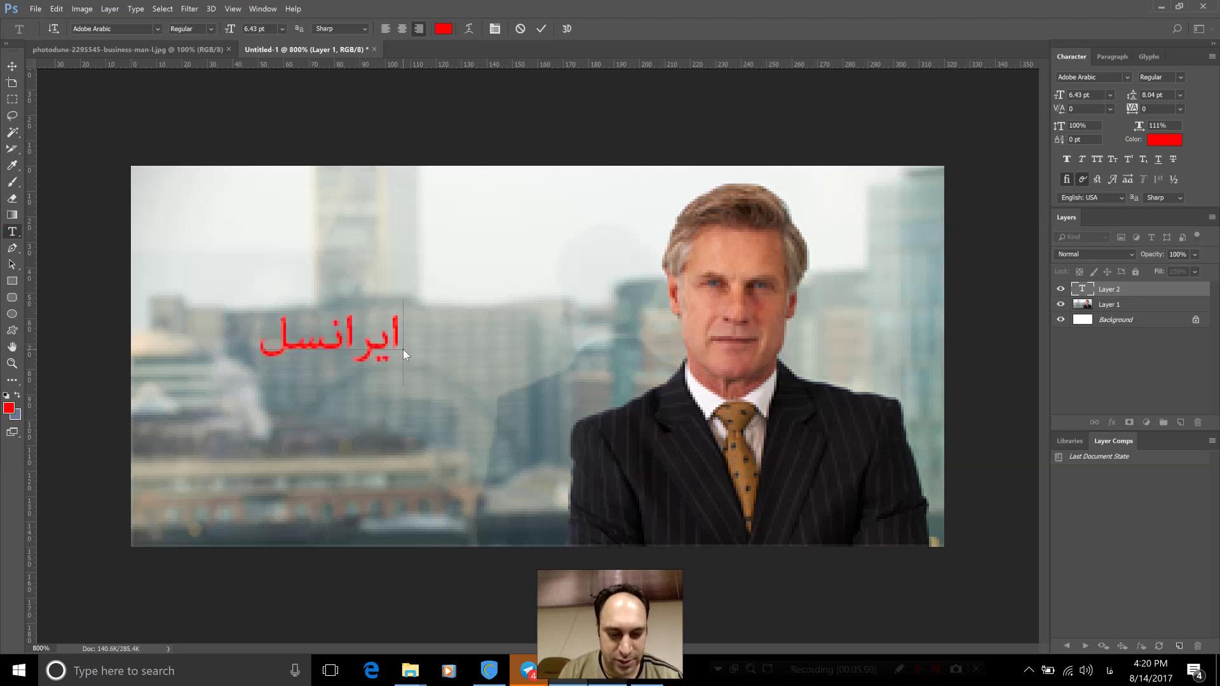
{"action": "type", "text": " را "}
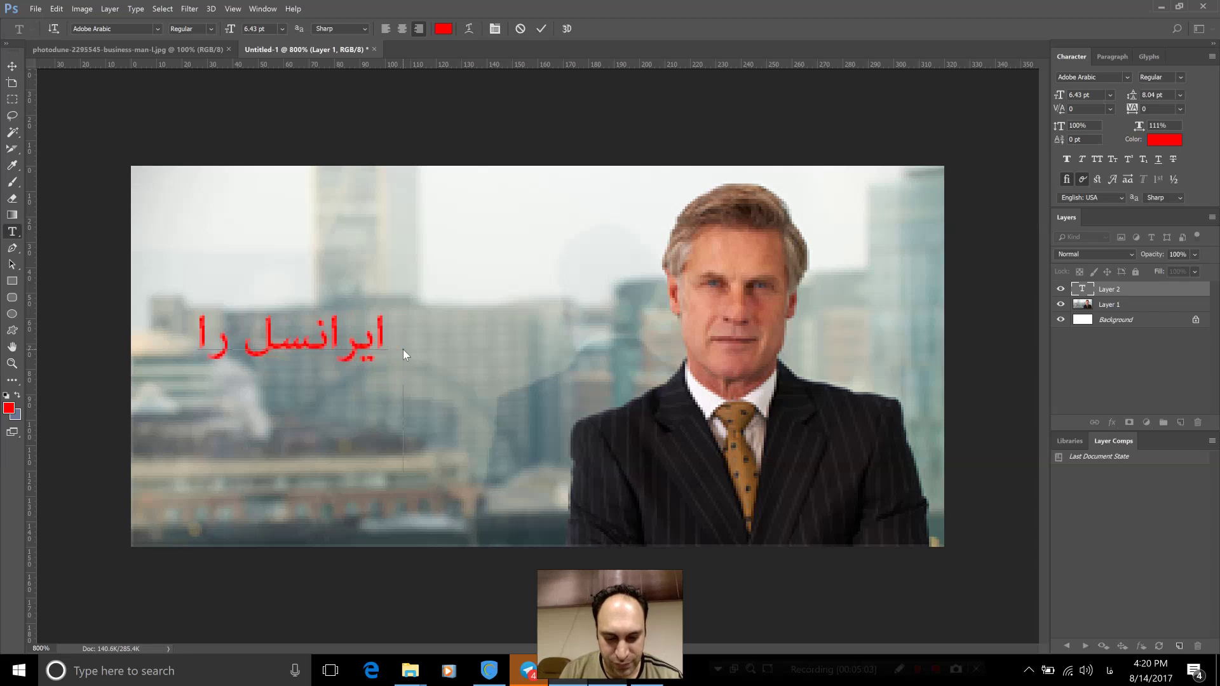
{"action": "type", "text": "وقتی"}
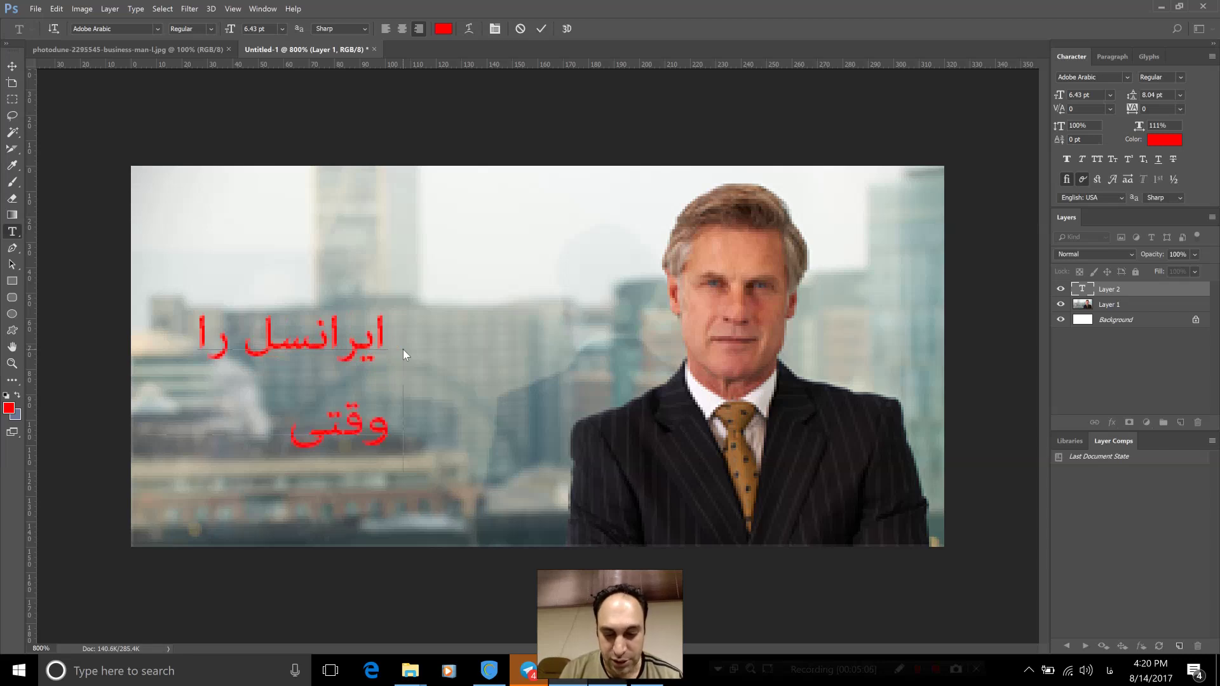
{"action": "type", "text": " سرعت ک"}
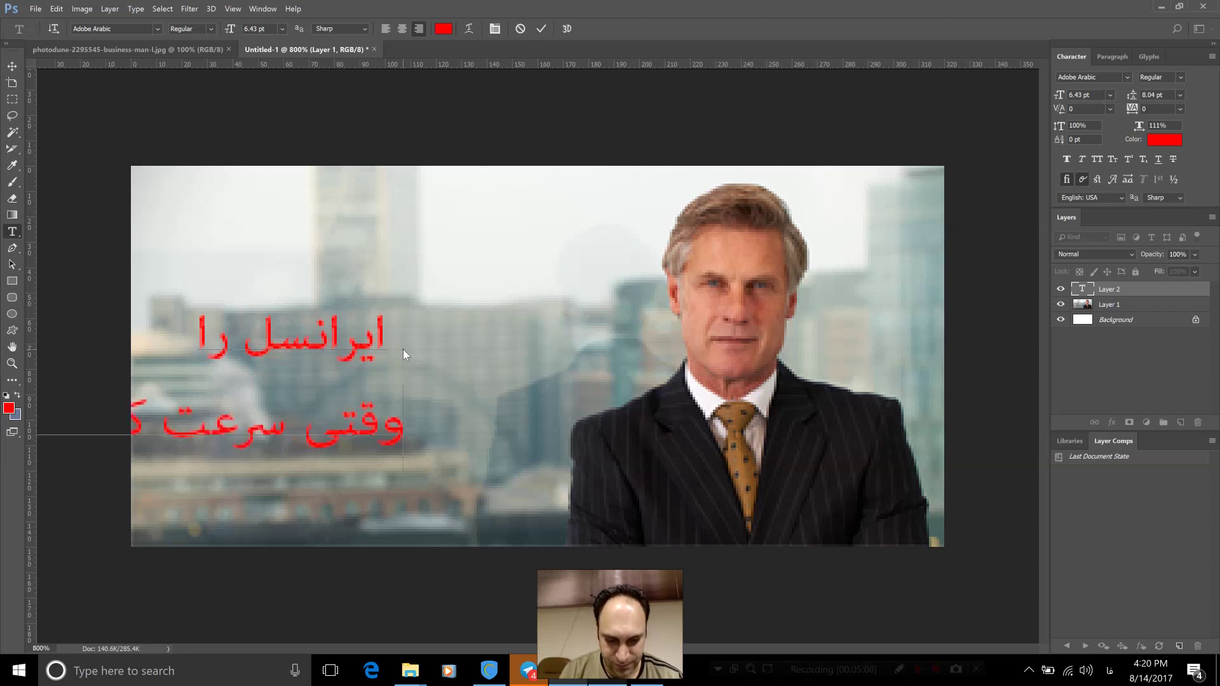
{"action": "key", "text": "BackSpace"}
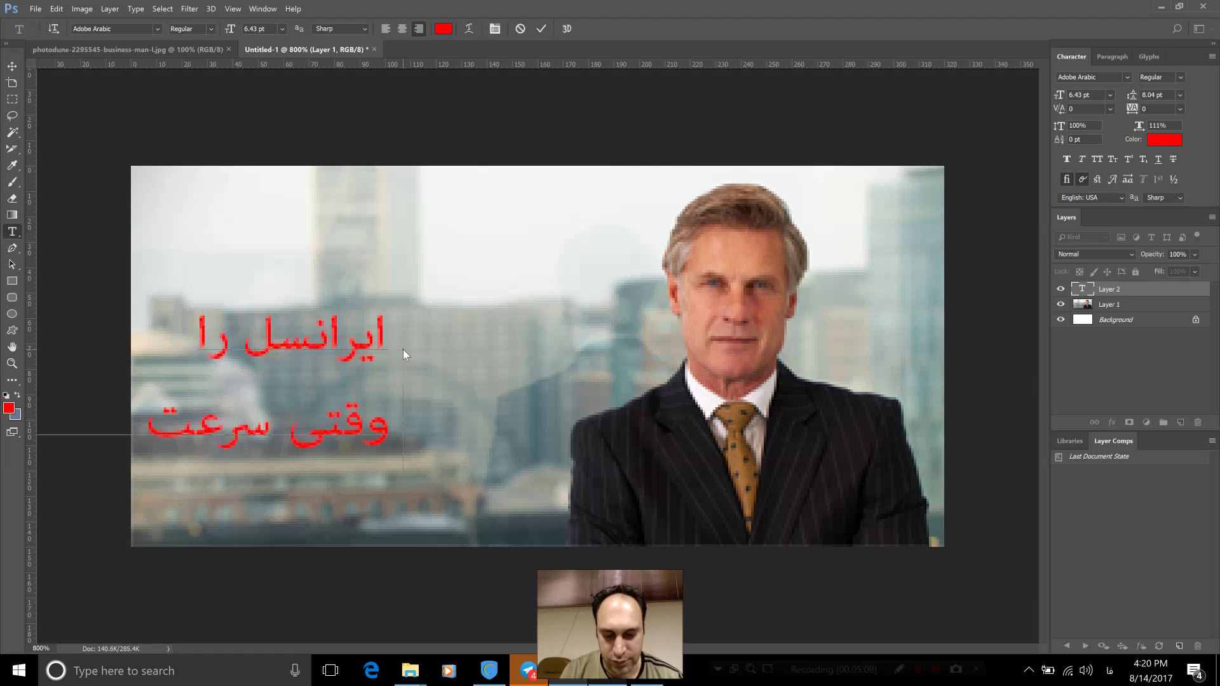
{"action": "type", "text": "ک"}
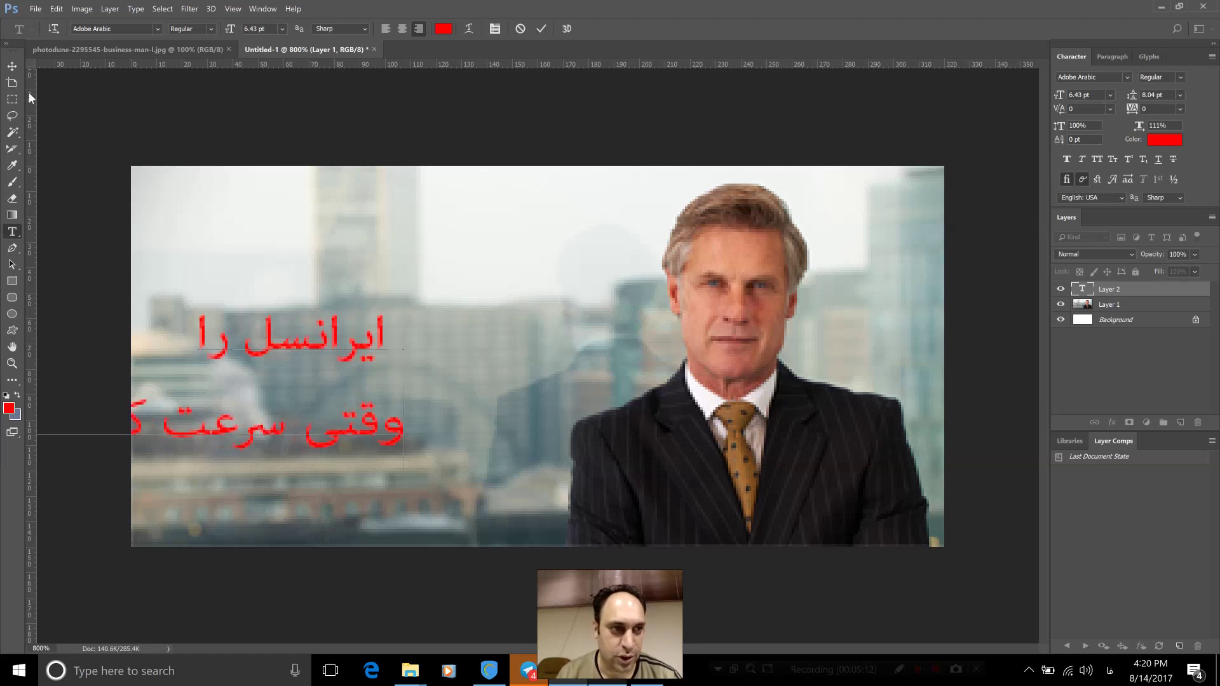
{"action": "key", "text": "ctrl+a"}
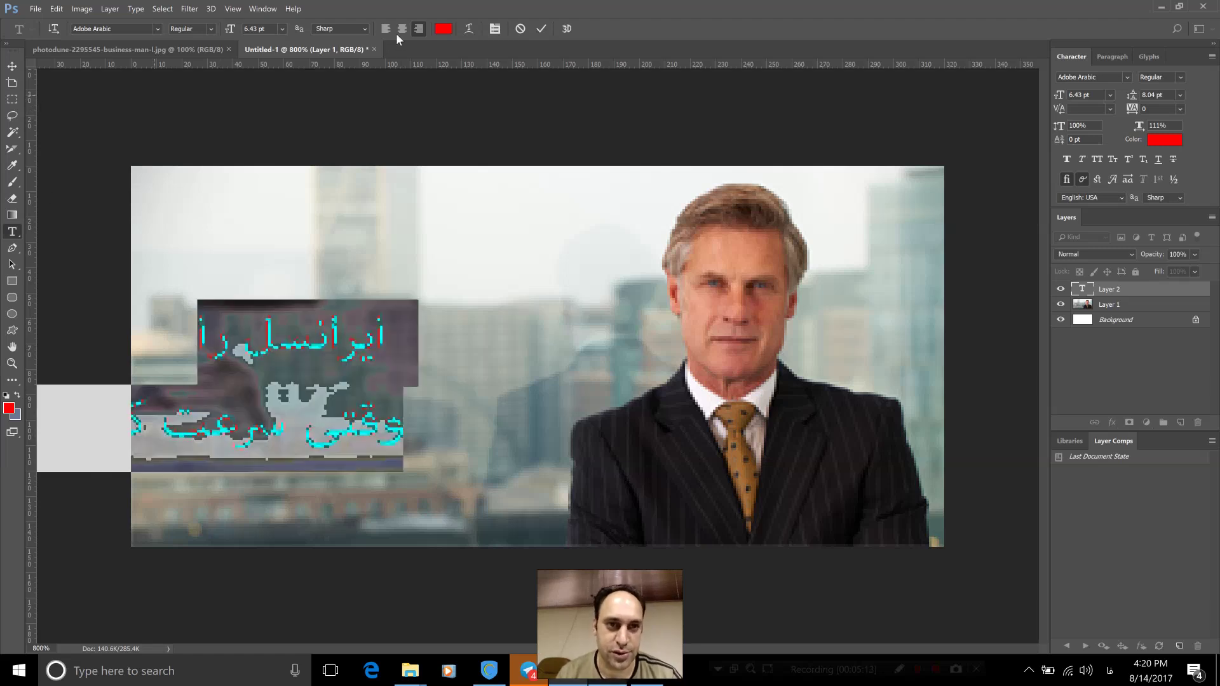
Move the red text up and right, then break its overflowing words onto a third line
{"action": "left_click", "coordinate": [12, 66]}
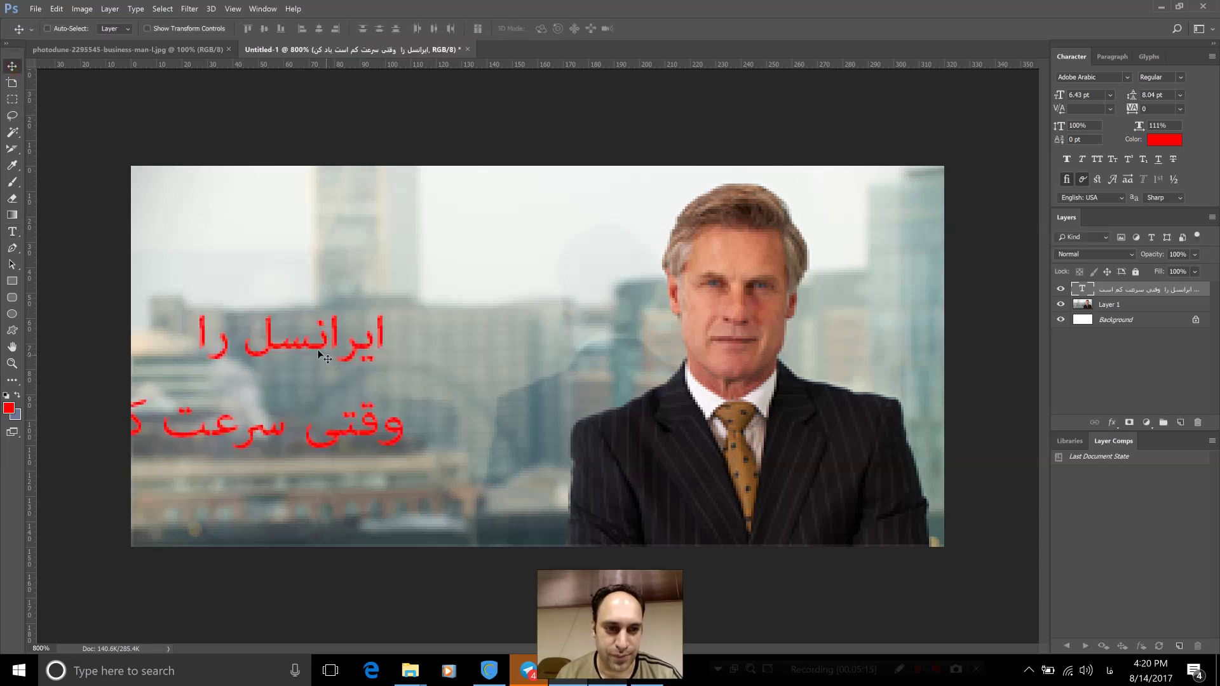
{"action": "mouse_move", "coordinate": [338, 339]}
{"action": "left_mouse_down"}
{"action": "mouse_move", "coordinate": [513, 305]}
{"action": "mouse_move", "coordinate": [526, 273]}
{"action": "left_mouse_up"}
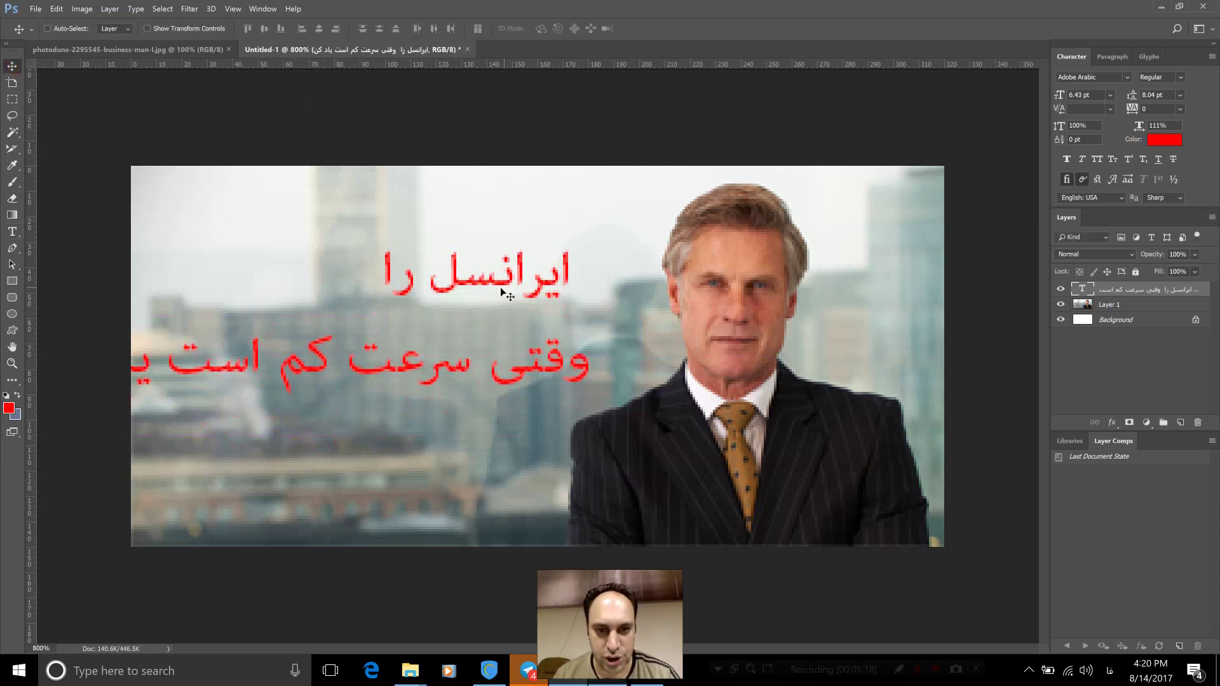
{"action": "left_click", "coordinate": [13, 234]}
{"action": "double_click", "coordinate": [570, 286]}
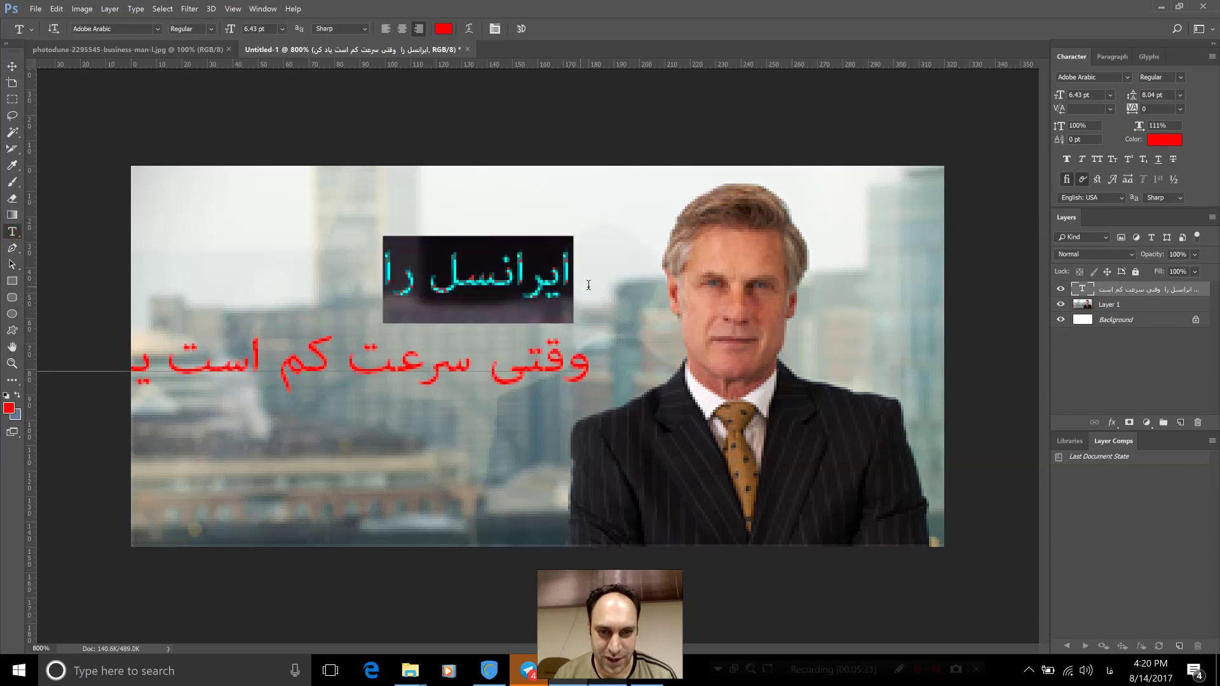
{"action": "left_click", "coordinate": [573, 277]}
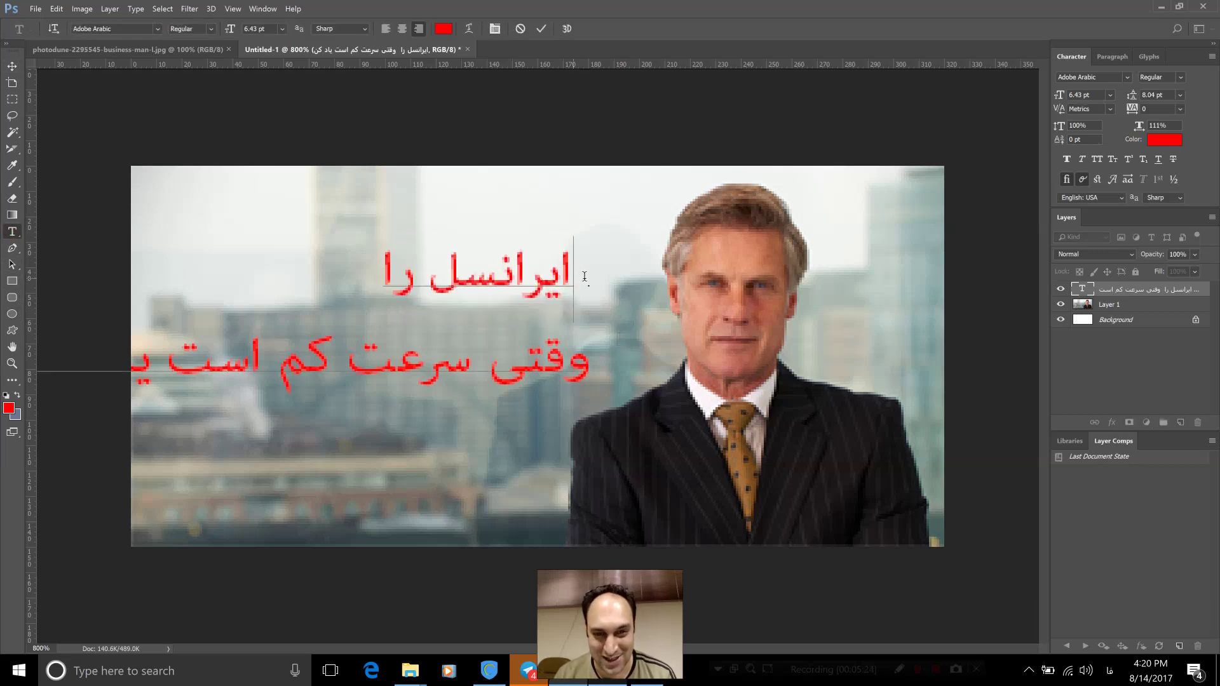
{"action": "double_click", "coordinate": [586, 276]}
{"action": "left_click", "coordinate": [595, 277]}
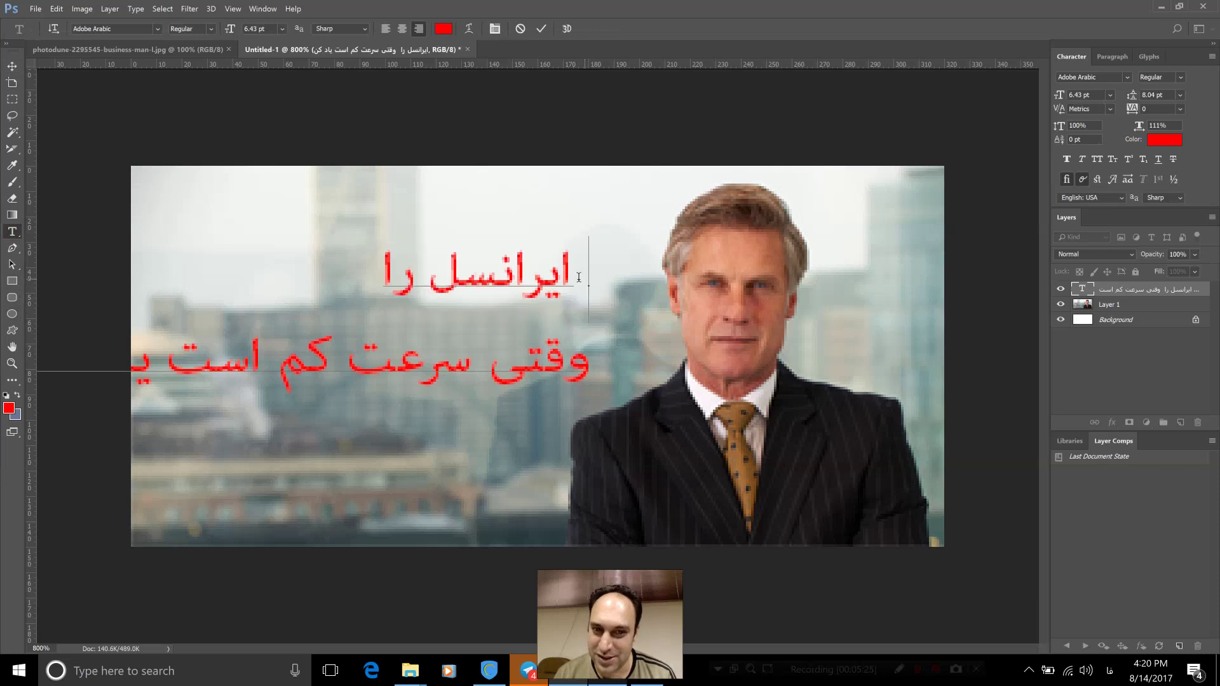
{"action": "double_click", "coordinate": [573, 277]}
{"action": "left_click", "coordinate": [577, 277]}
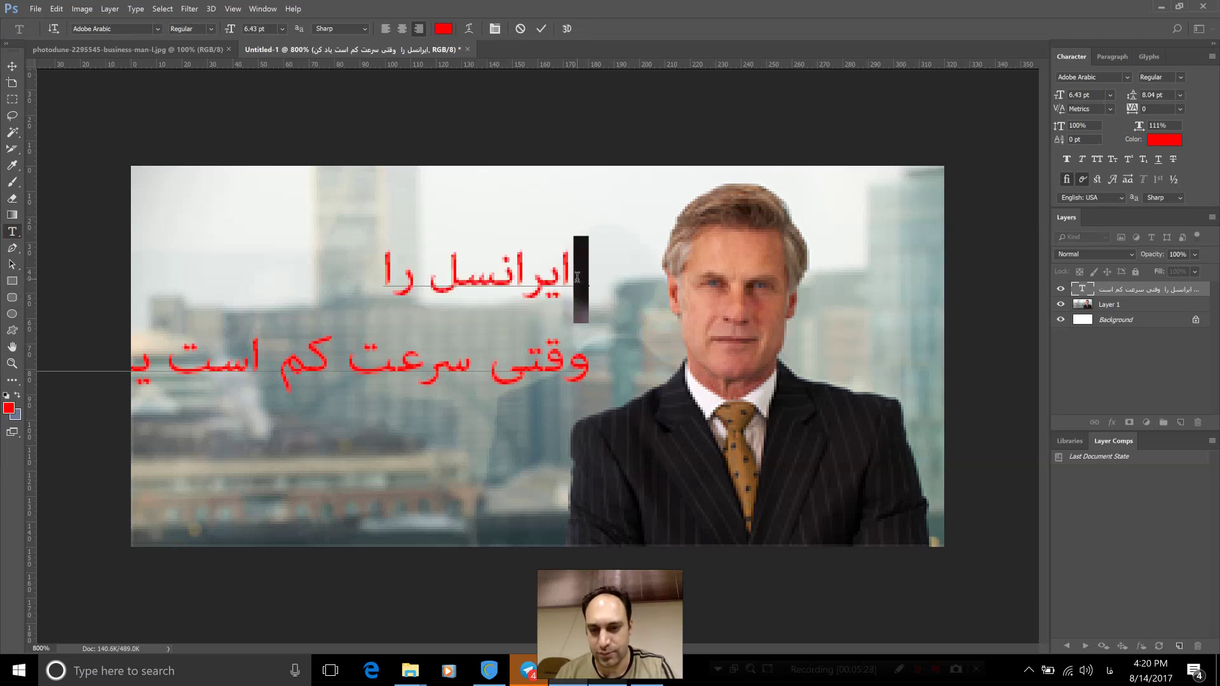
{"action": "key", "text": "BackSpace"}
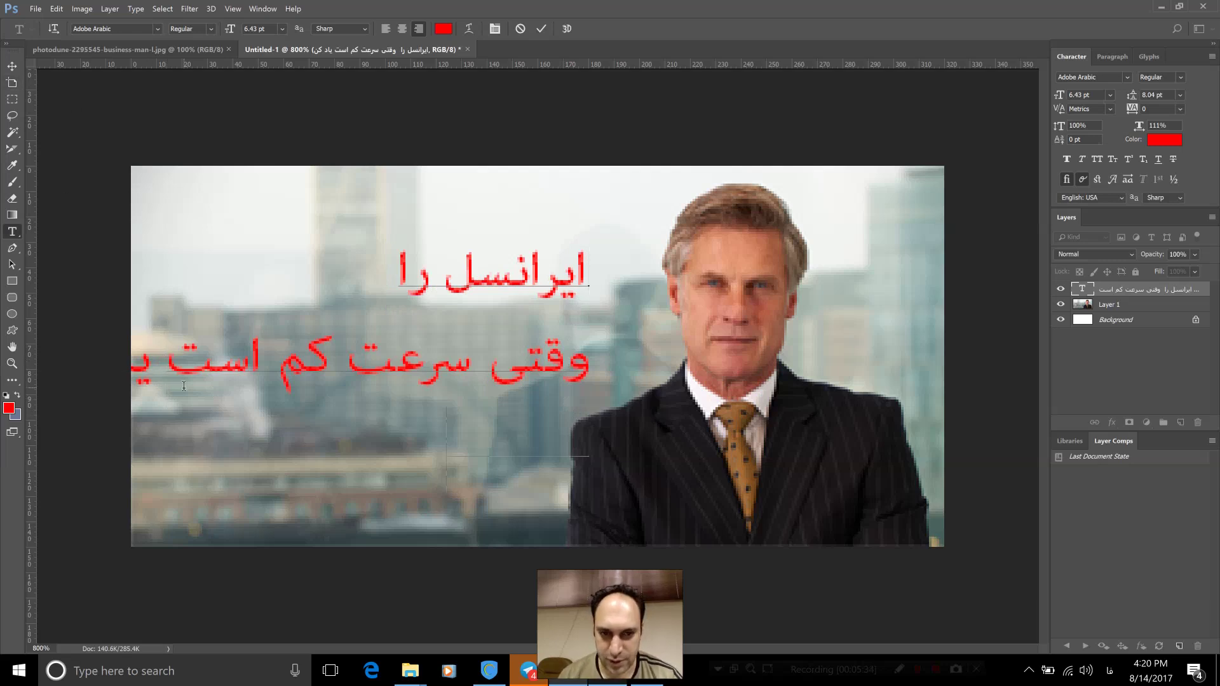
{"action": "key", "text": "Return"}
Nudge the text block up beside the businessman and select all its text for a font change
{"action": "left_click", "coordinate": [12, 66]}
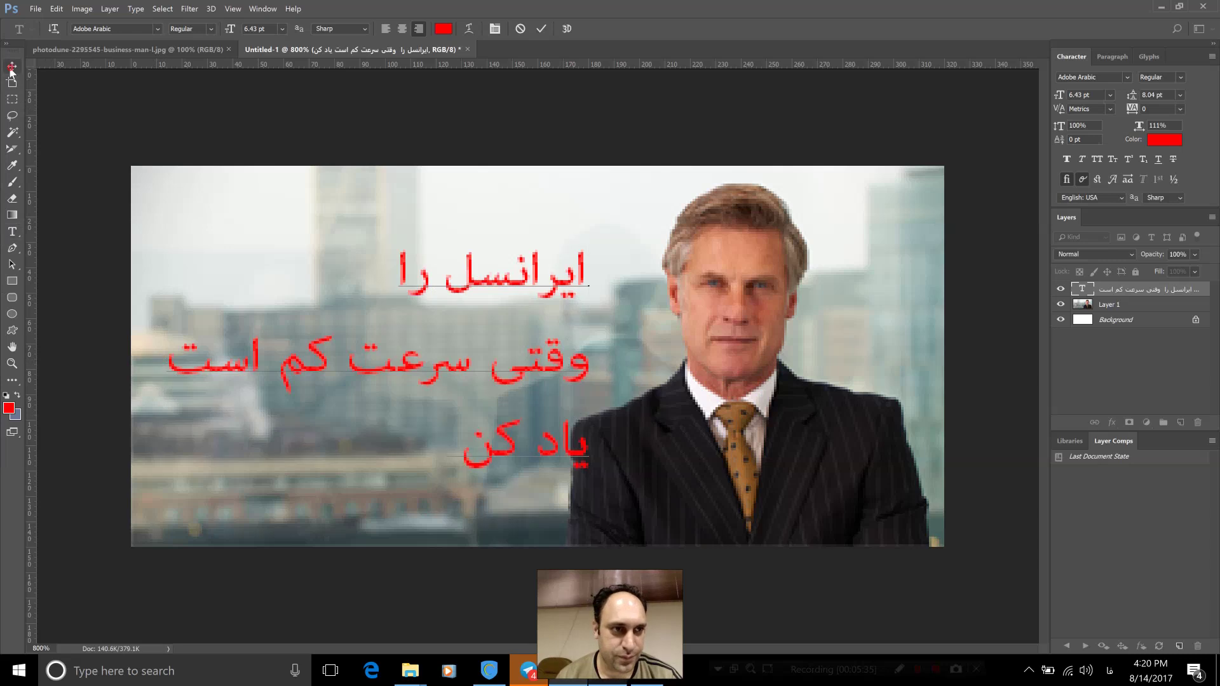
{"action": "left_click_drag", "start_coordinate": [474, 356], "coordinate": [474, 321]}
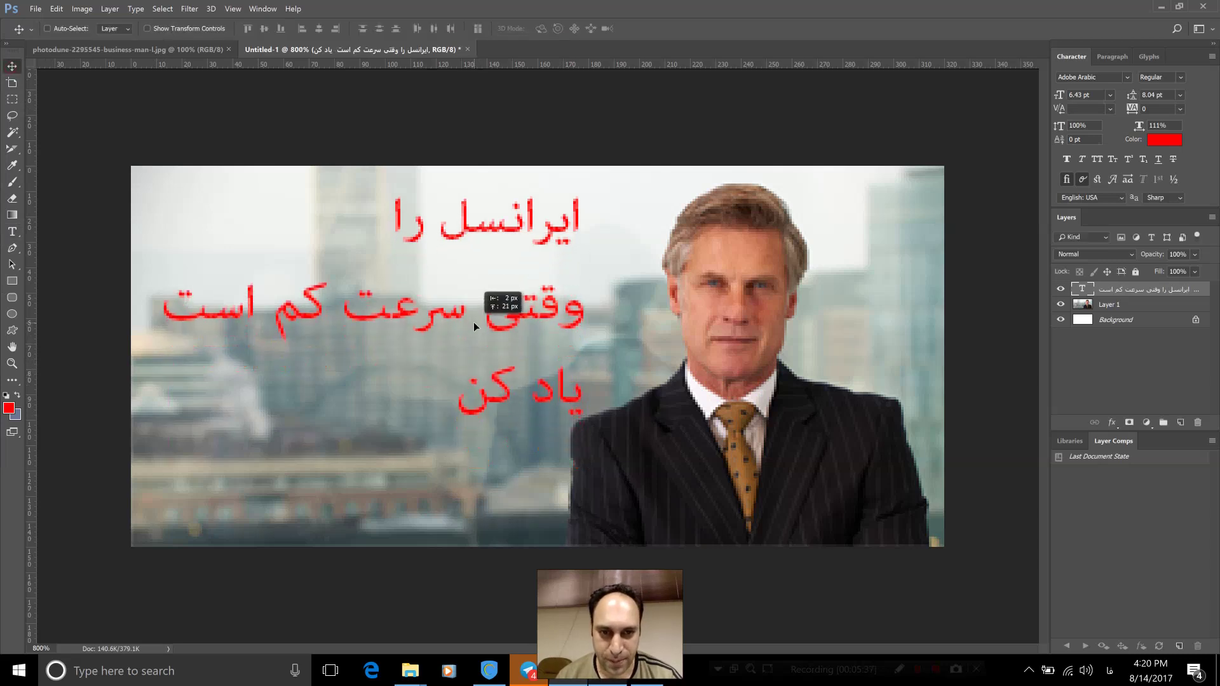
{"action": "left_click", "coordinate": [12, 232]}
{"action": "left_click", "coordinate": [272, 302]}
{"action": "key", "text": "ctrl+a"}
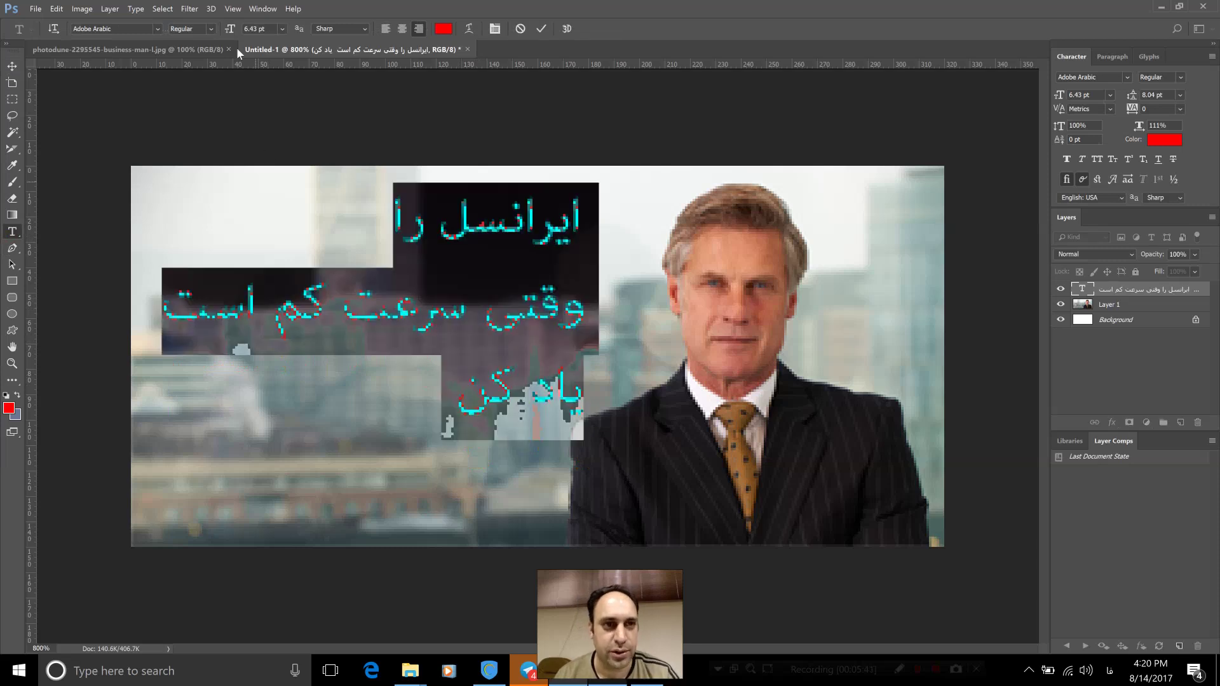
{"action": "left_click", "coordinate": [134, 29]}
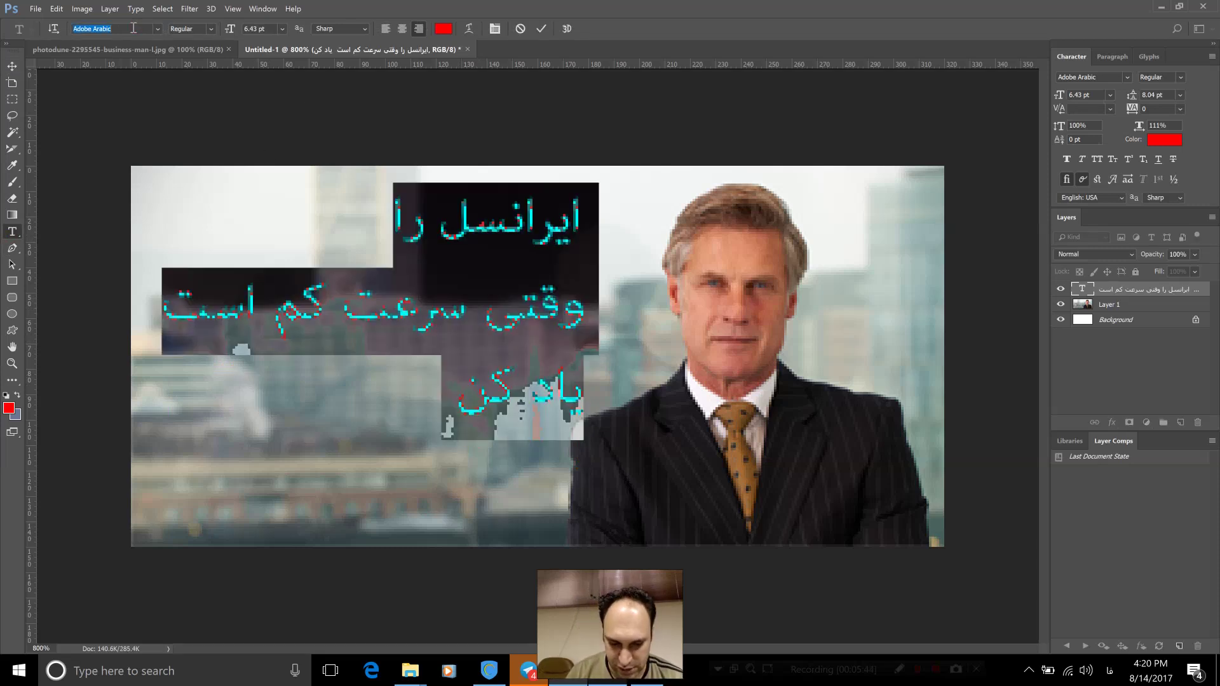
Set the red Persian headline's font to B Traffic Bold
{"action": "type", "text": "traf"}
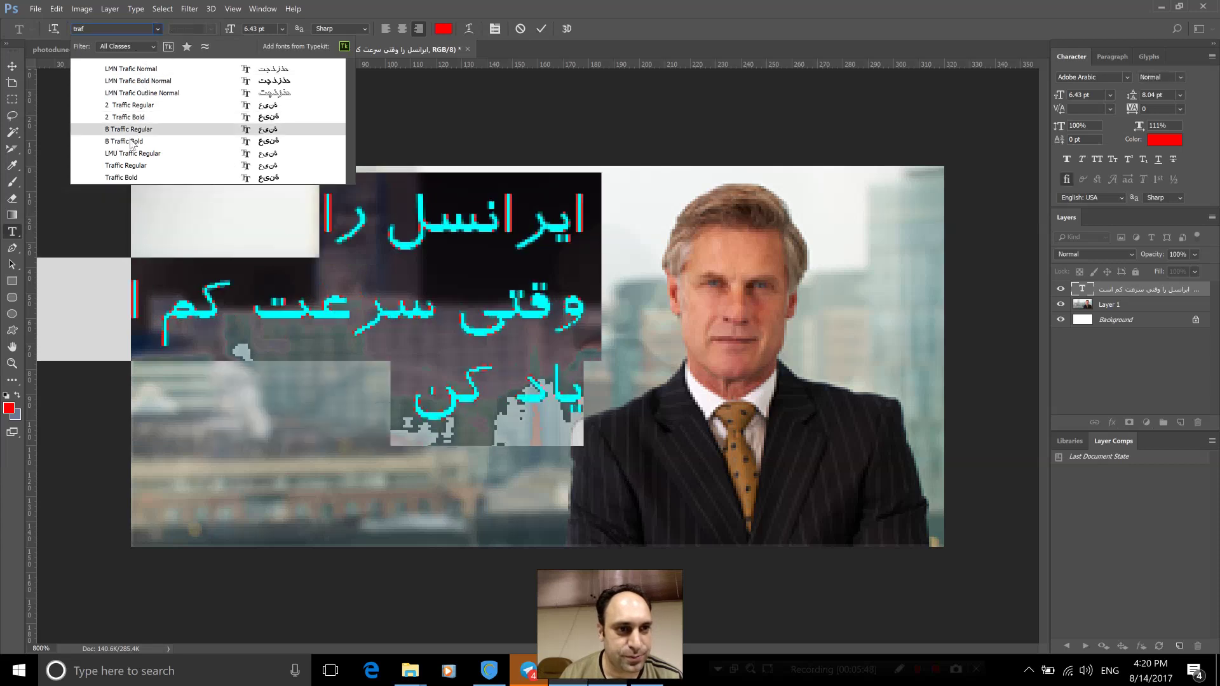
{"action": "left_click", "coordinate": [130, 141]}
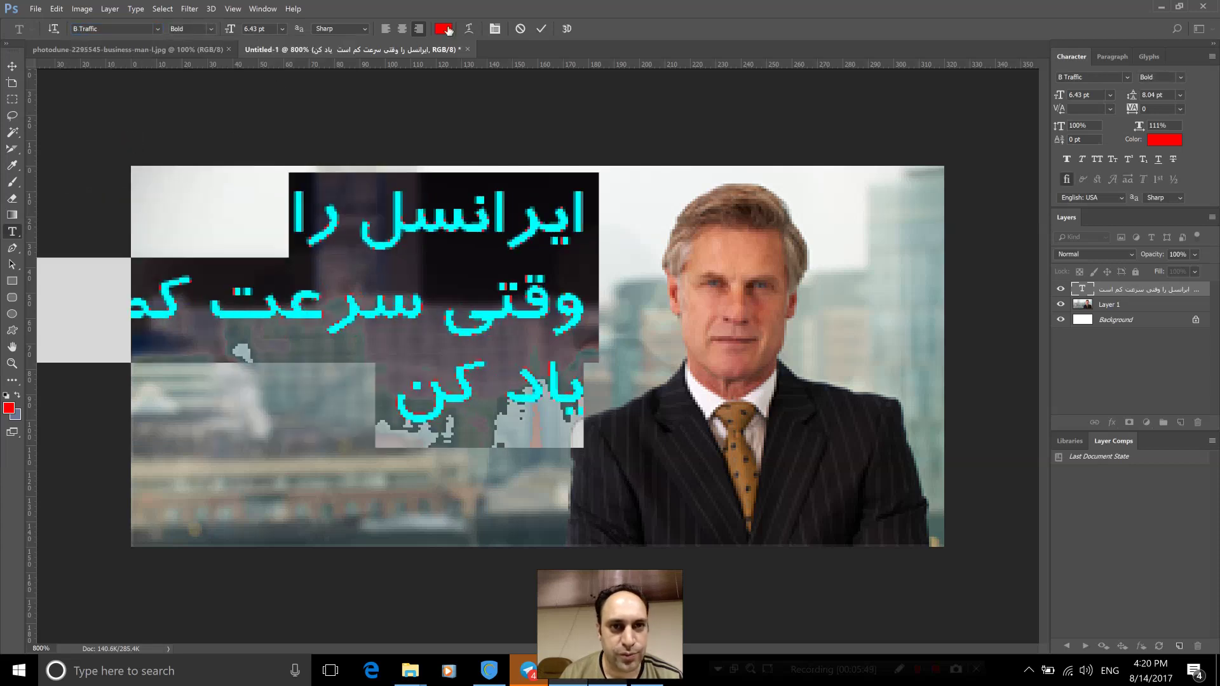
{"action": "left_click", "coordinate": [12, 65]}
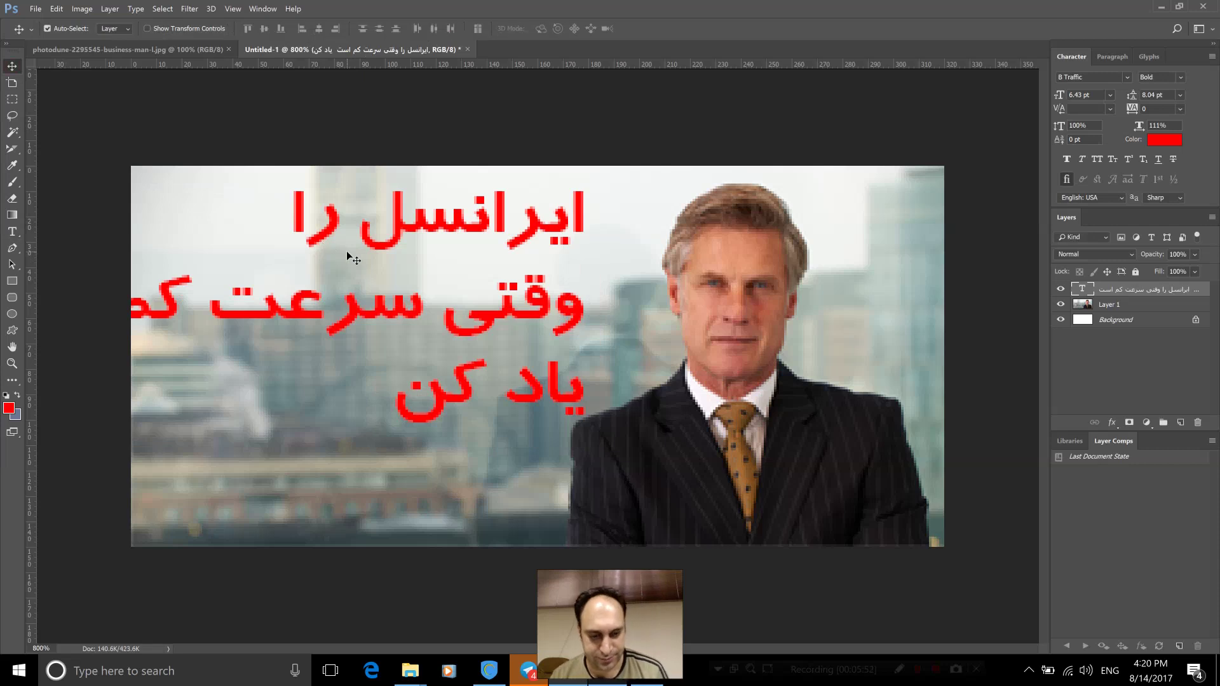
Scale the headline to about 70% and place it beside the businessman's head
{"action": "key", "text": "ctrl+t"}
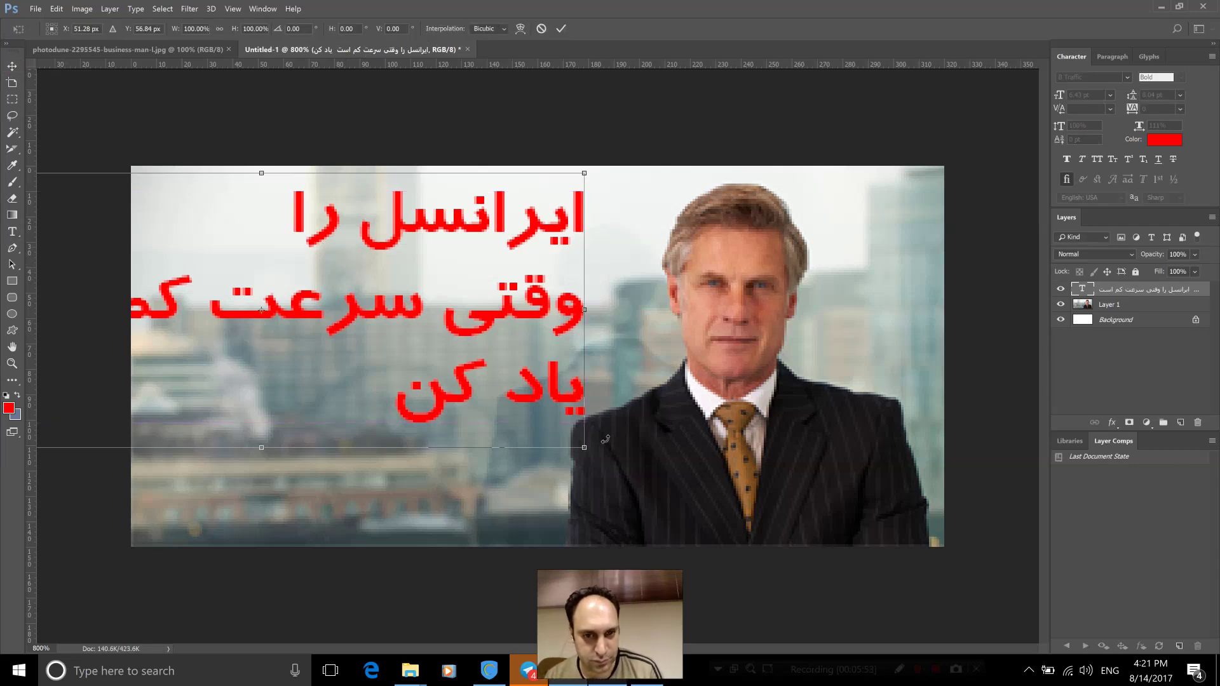
{"action": "left_click_drag", "start_coordinate": [585, 448], "coordinate": [391, 365]}
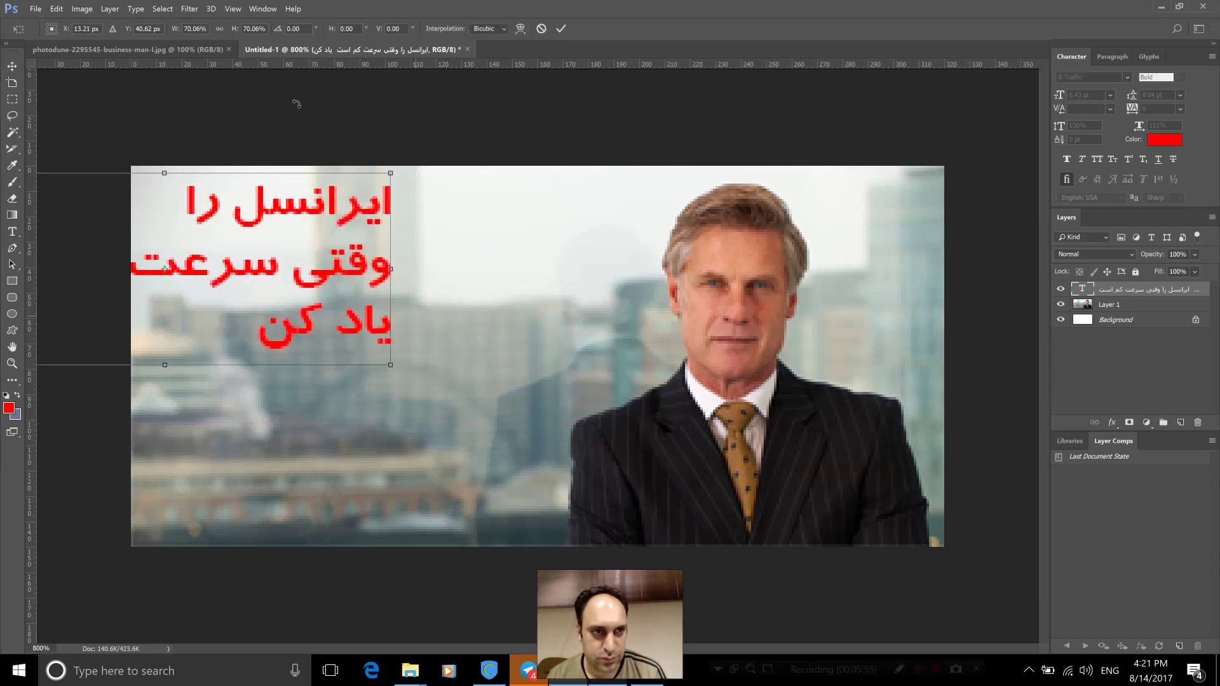
{"action": "left_click_drag", "start_coordinate": [318, 286], "coordinate": [487, 308]}
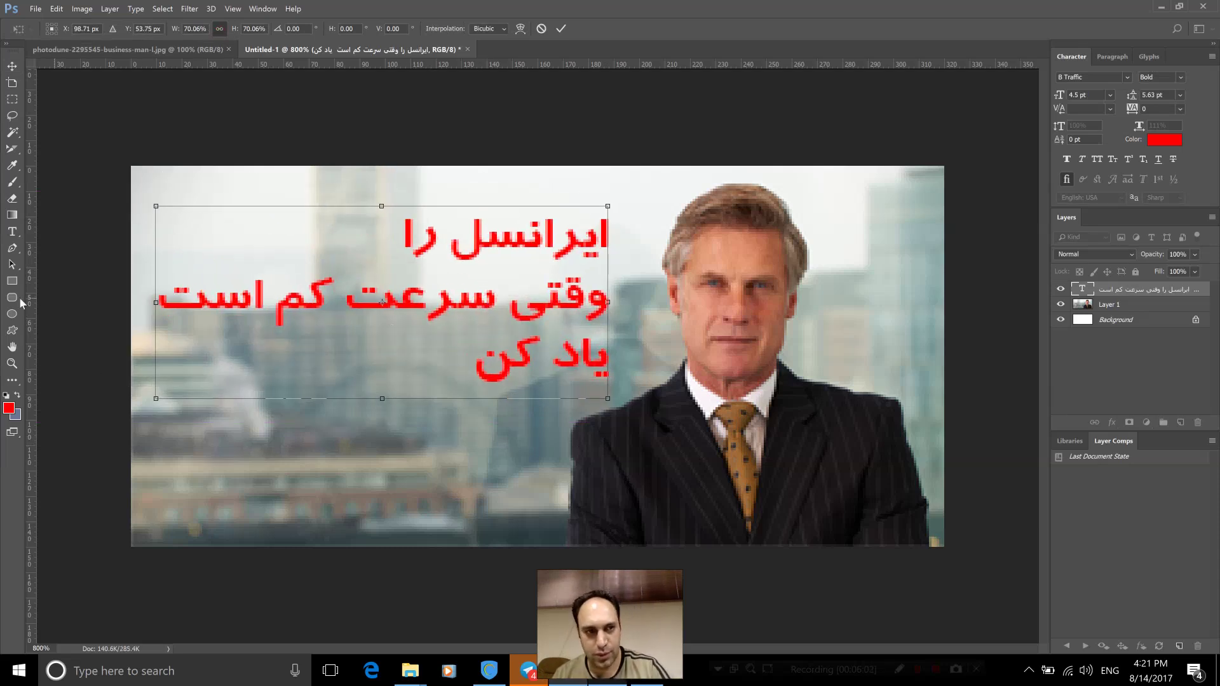
{"action": "key", "text": "Return"}
{"action": "left_click", "coordinate": [13, 232]}
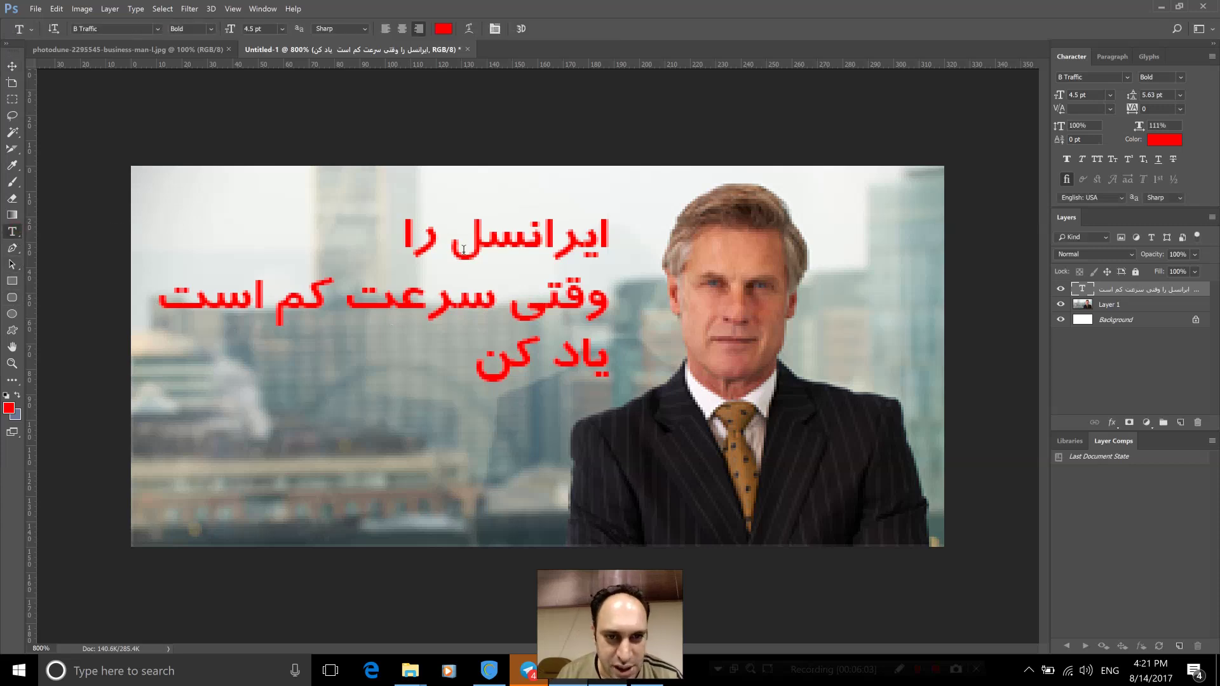
{"action": "mouse_move", "coordinate": [450, 248]}
{"action": "left_mouse_down"}
{"action": "mouse_move", "coordinate": [608, 242]}
{"action": "mouse_move", "coordinate": [485, 243]}
{"action": "left_mouse_up"}
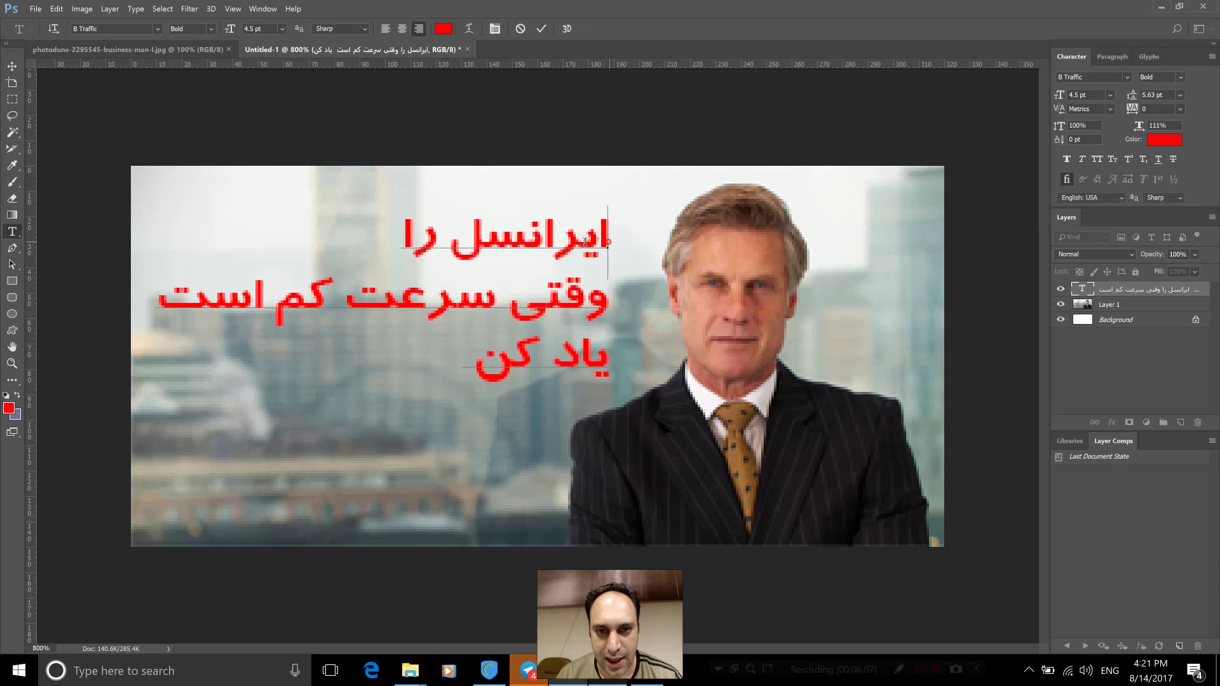
Select the headline's first word ایرانسل and colour it yellow
{"action": "left_click", "coordinate": [473, 245]}
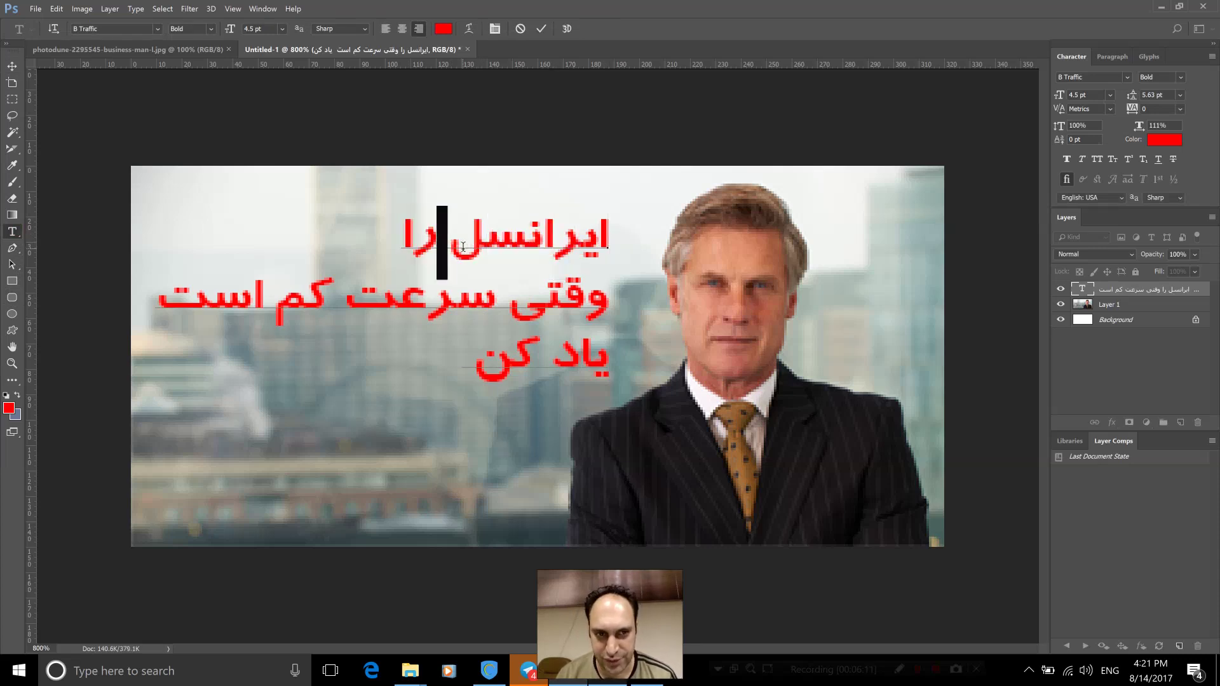
{"action": "key", "text": "shift+Right"}
{"action": "key", "text": "shift+Right"}
{"action": "key", "text": "shift+Right"}
{"action": "key", "text": "shift+Right"}
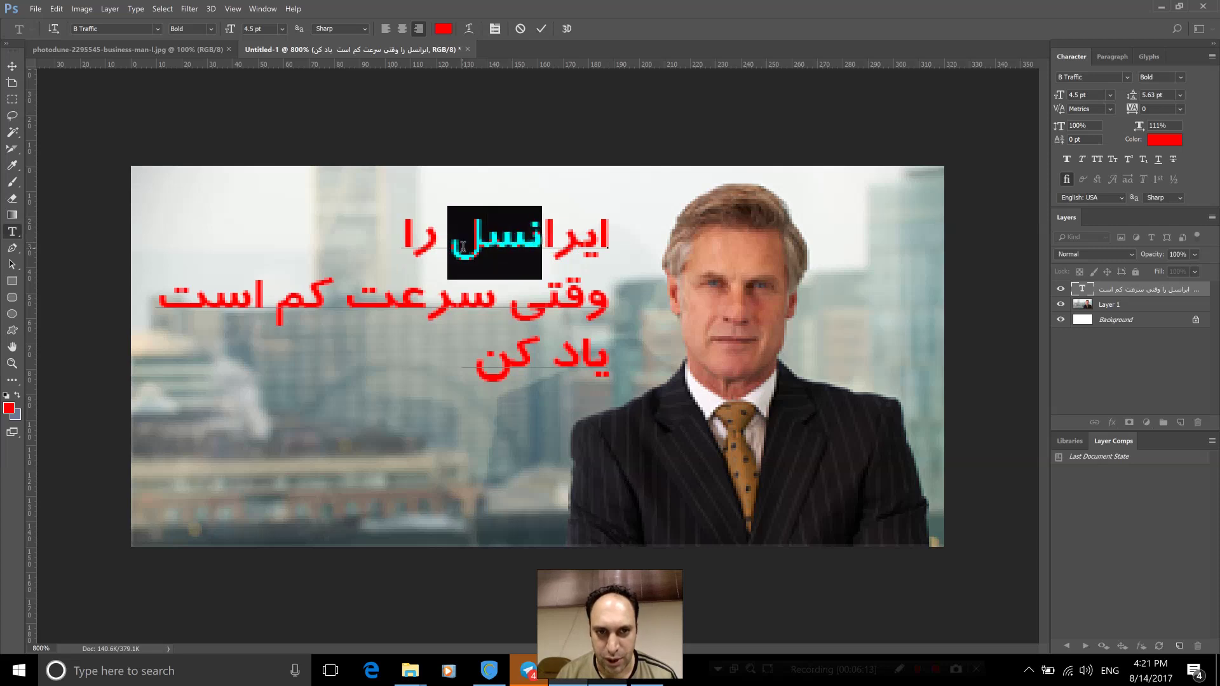
{"action": "key", "text": "shift+Right"}
{"action": "key", "text": "shift+Right"}
{"action": "key", "text": "shift+Right"}
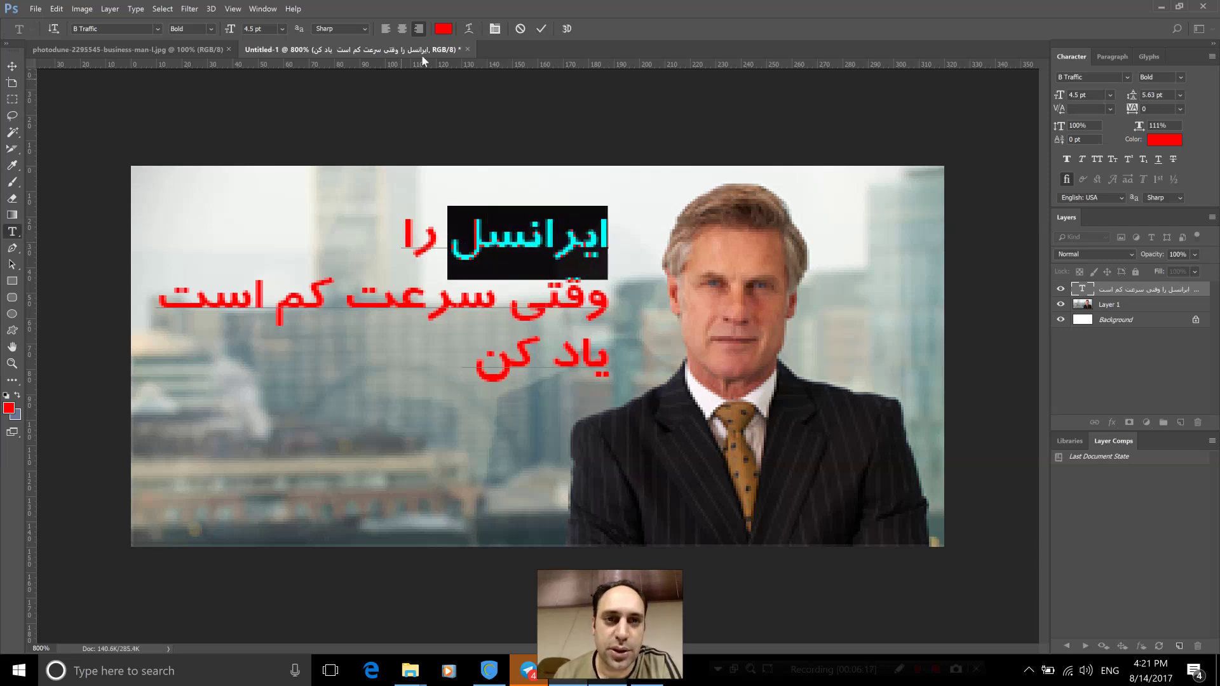
{"action": "left_click", "coordinate": [444, 30]}
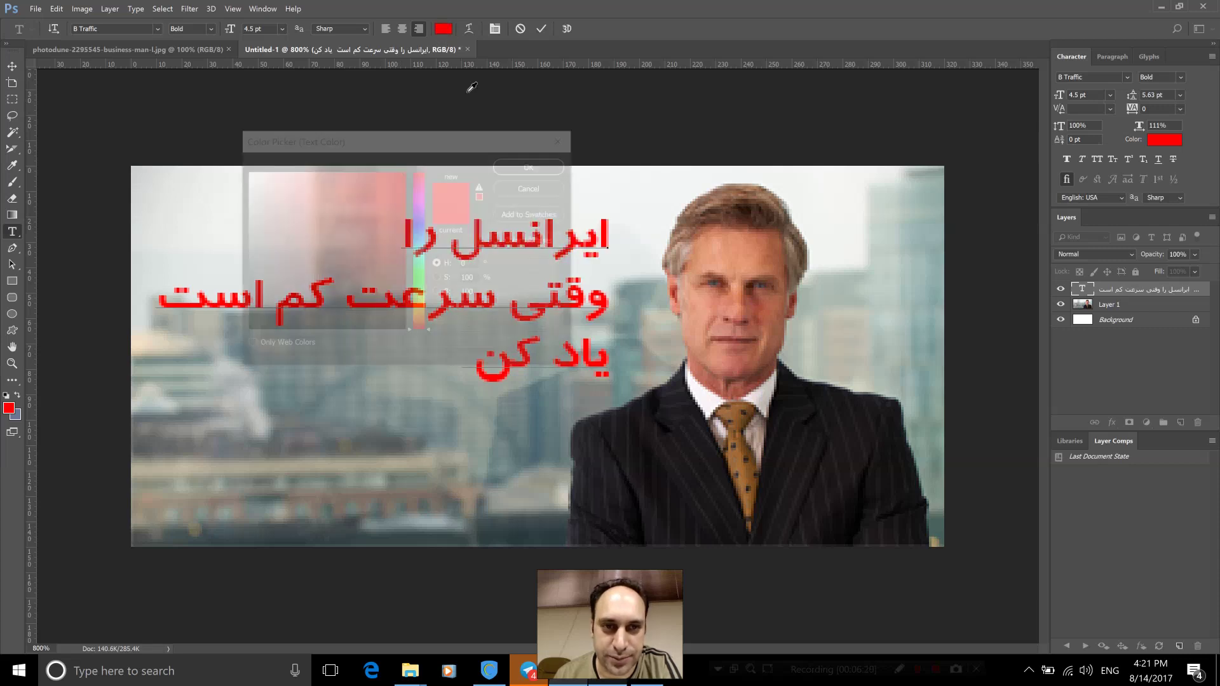
{"action": "left_click", "coordinate": [416, 306]}
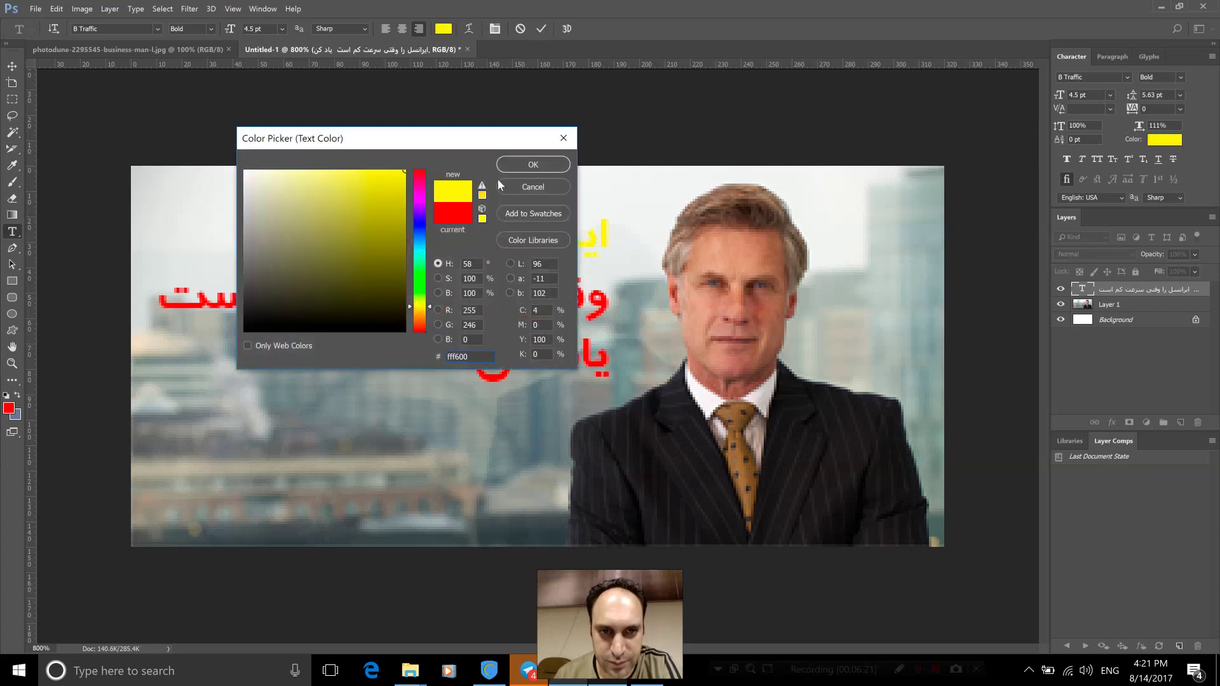
{"action": "key", "text": "Return"}
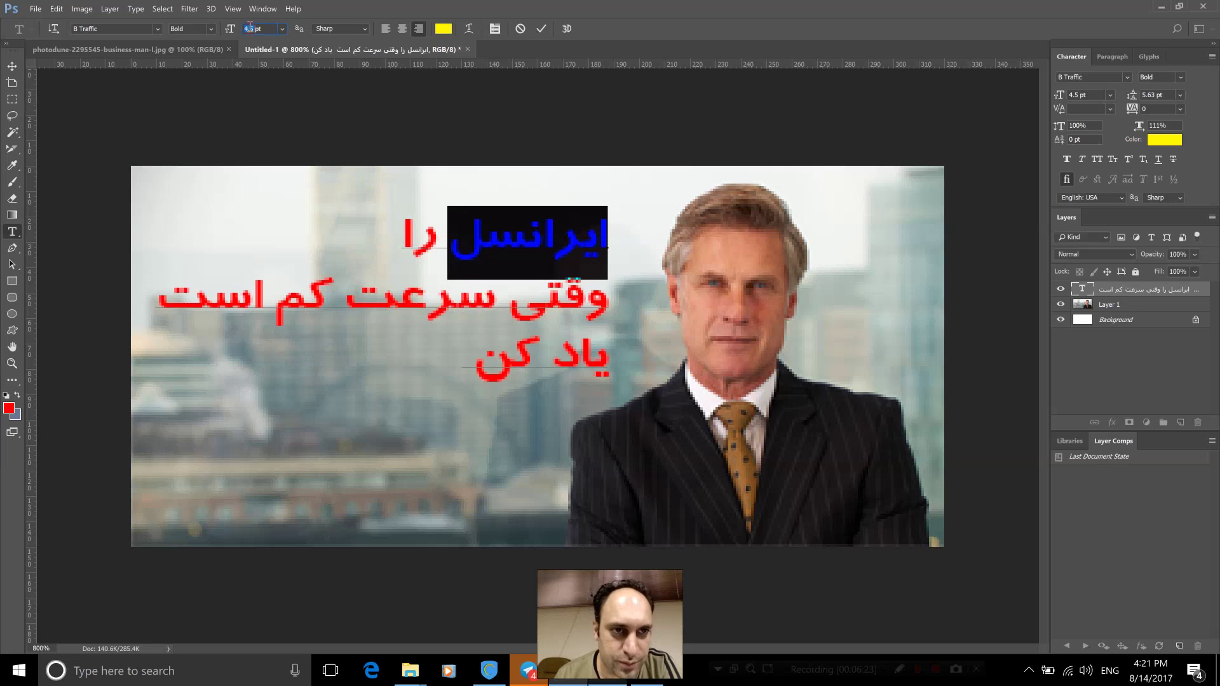
Make that word 8 pt and nudge the headline slightly lower
{"action": "type", "text": "8"}
{"action": "key", "text": "Return"}
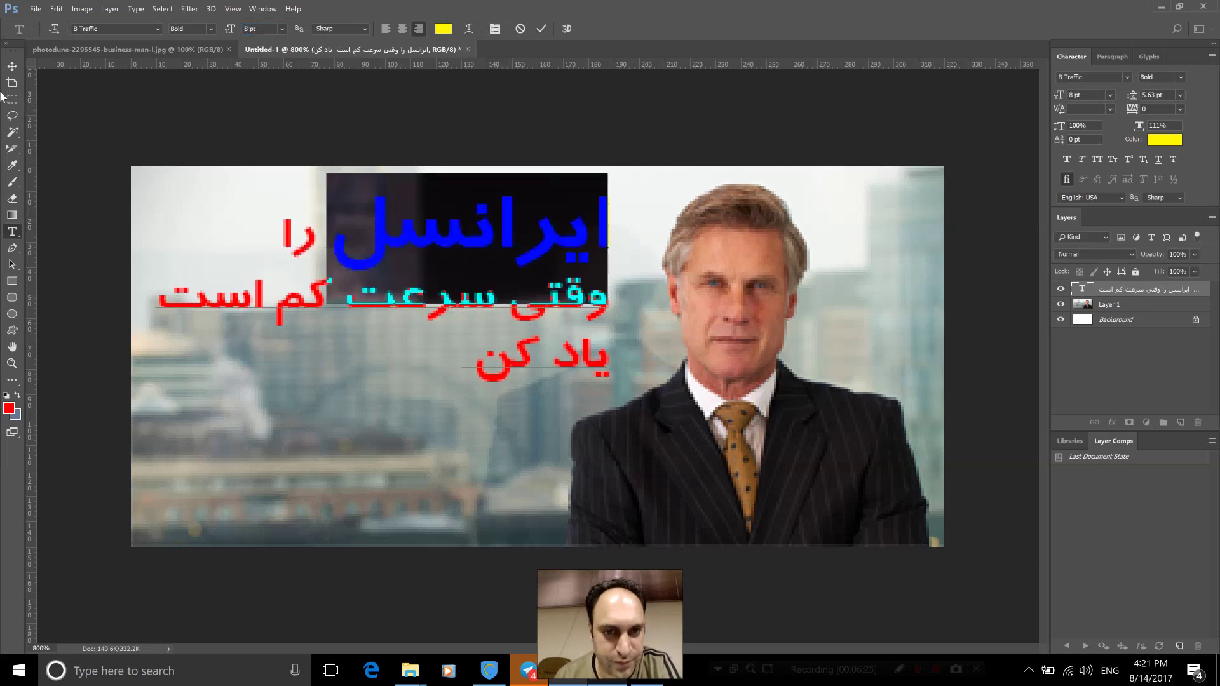
{"action": "left_click", "coordinate": [11, 66]}
{"action": "left_click_drag", "start_coordinate": [470, 312], "coordinate": [467, 353]}
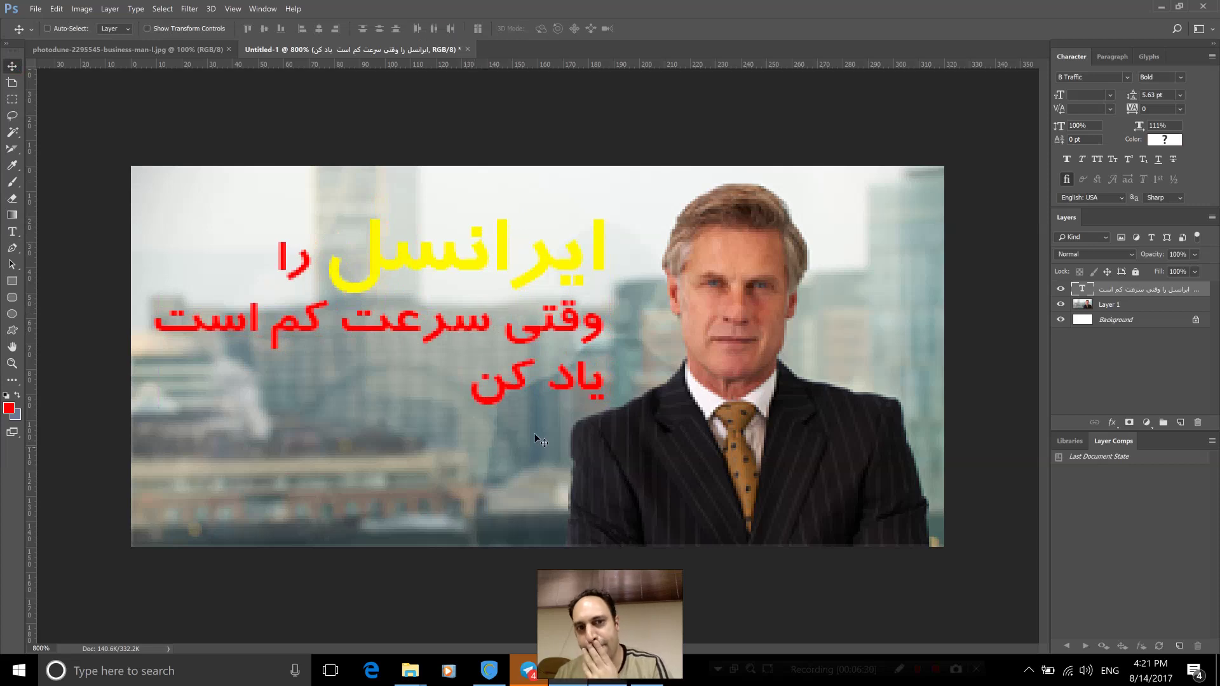
Add a drop shadow to the headline layer: 77% opacity, 1 px distance, 1 px size
{"action": "right_click", "coordinate": [1081, 292]}
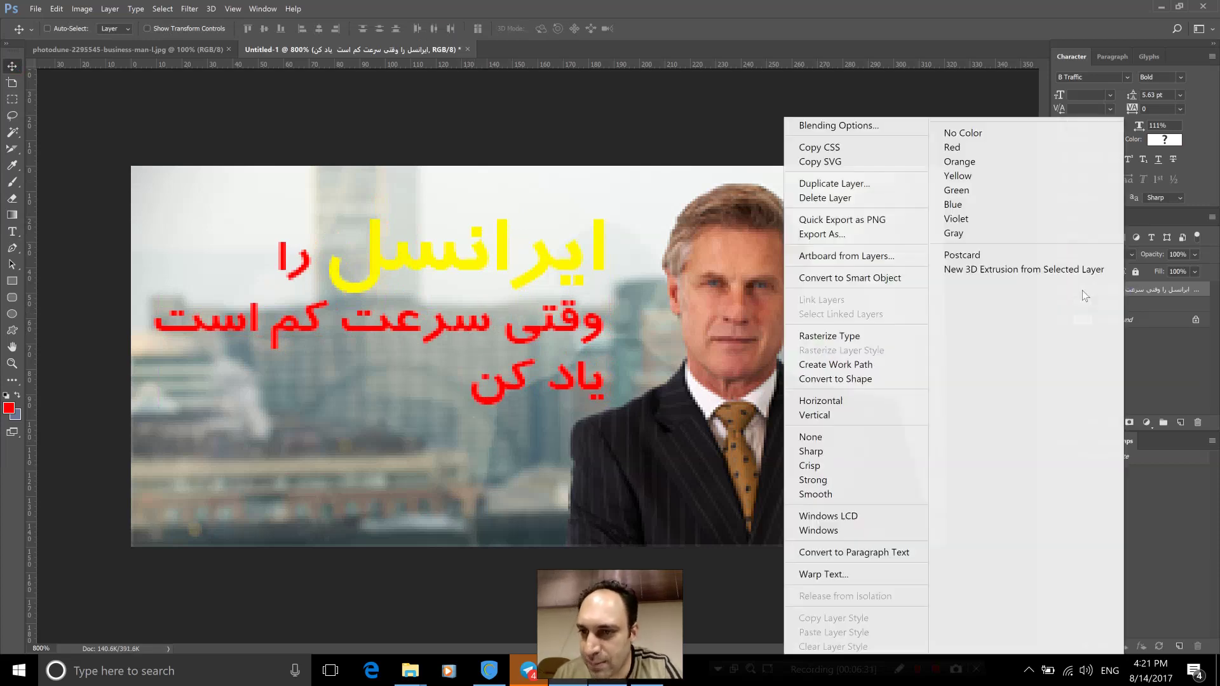
{"action": "left_click", "coordinate": [881, 127]}
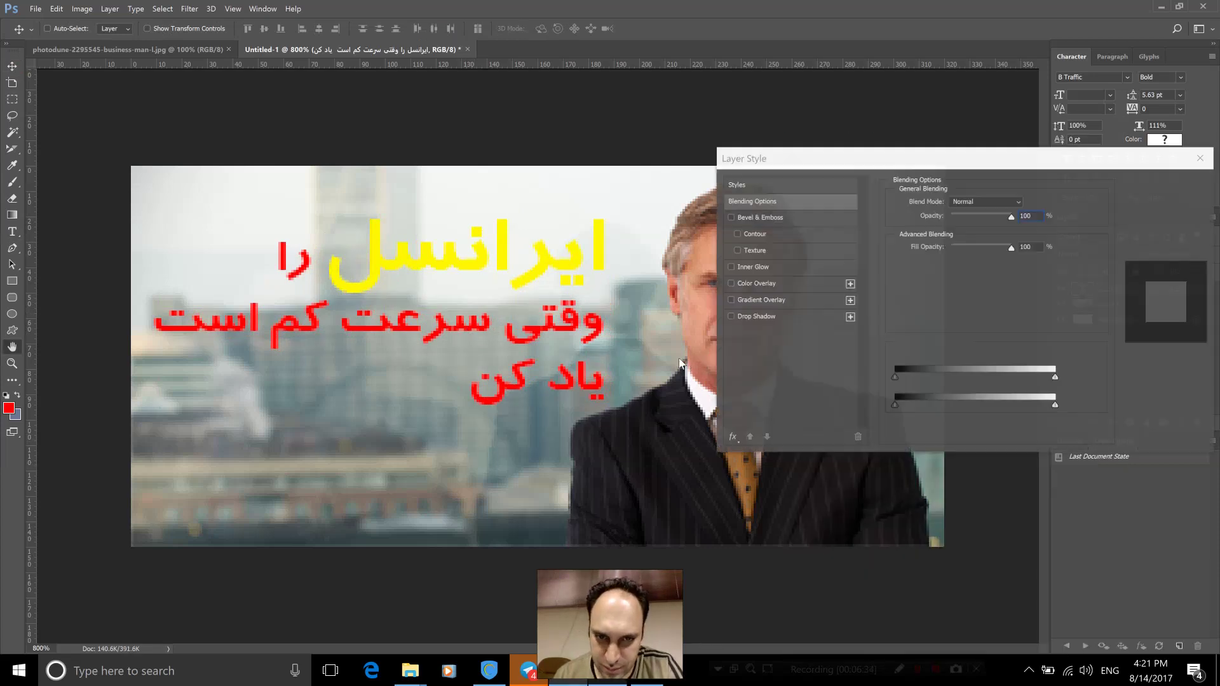
{"action": "left_click", "coordinate": [780, 318]}
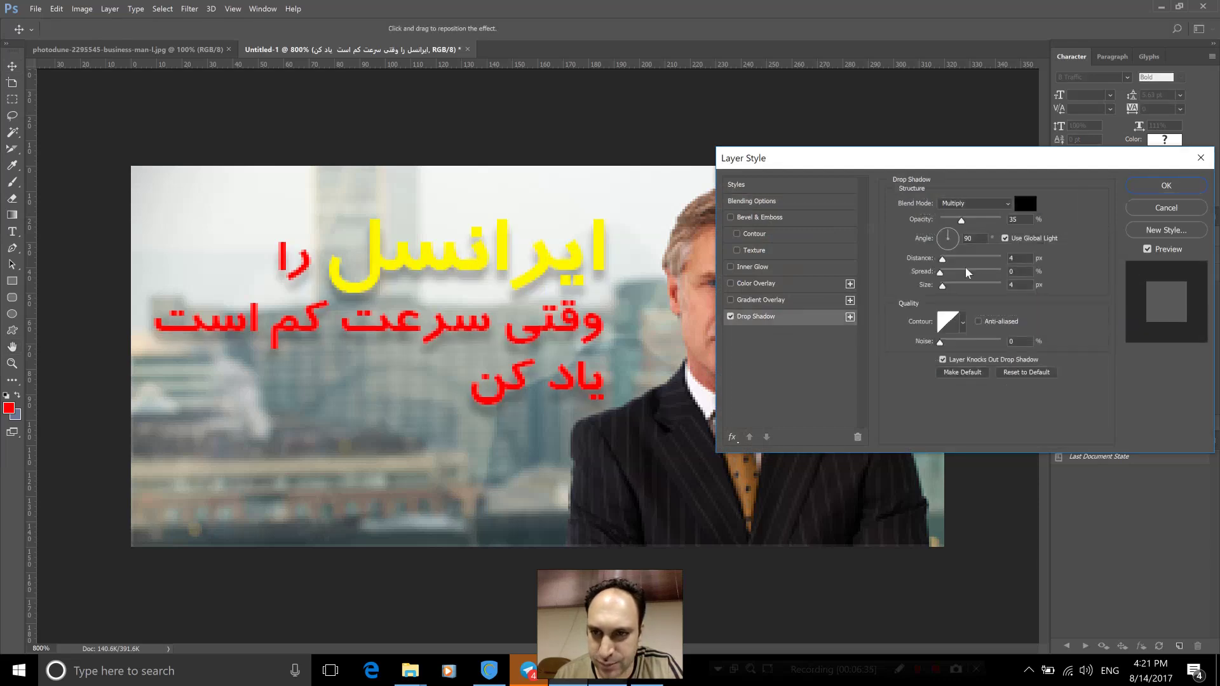
{"action": "left_click_drag", "start_coordinate": [943, 286], "coordinate": [940, 286]}
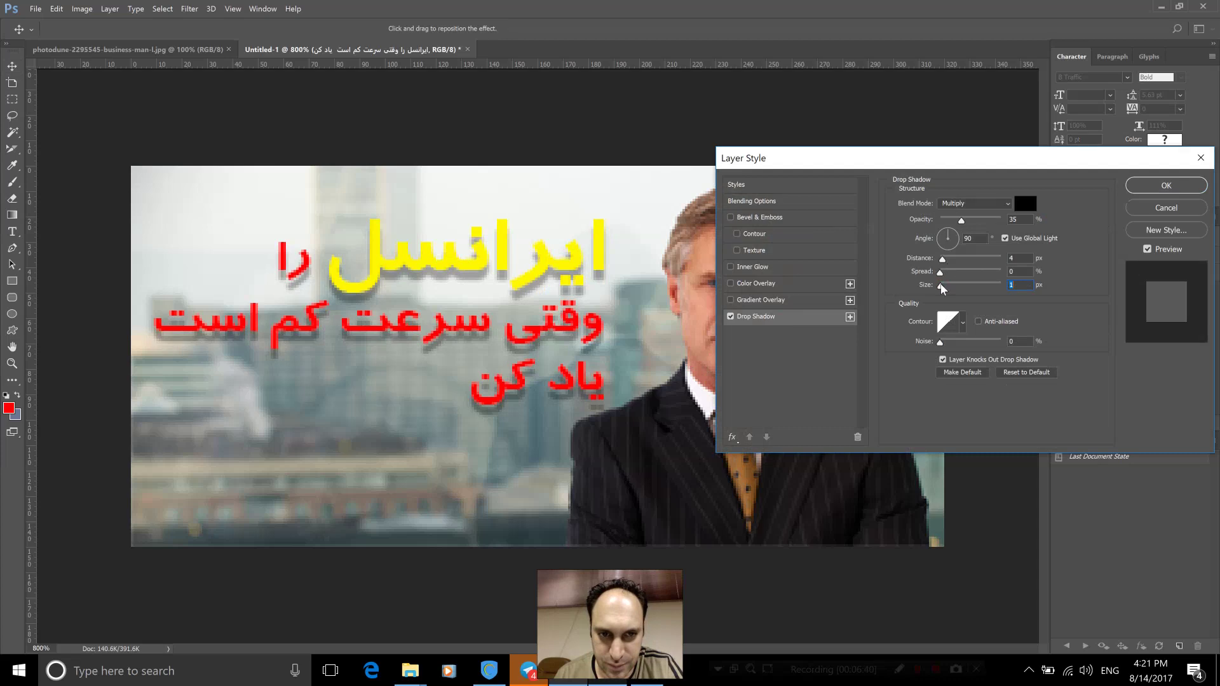
{"action": "left_click_drag", "start_coordinate": [983, 220], "coordinate": [987, 220]}
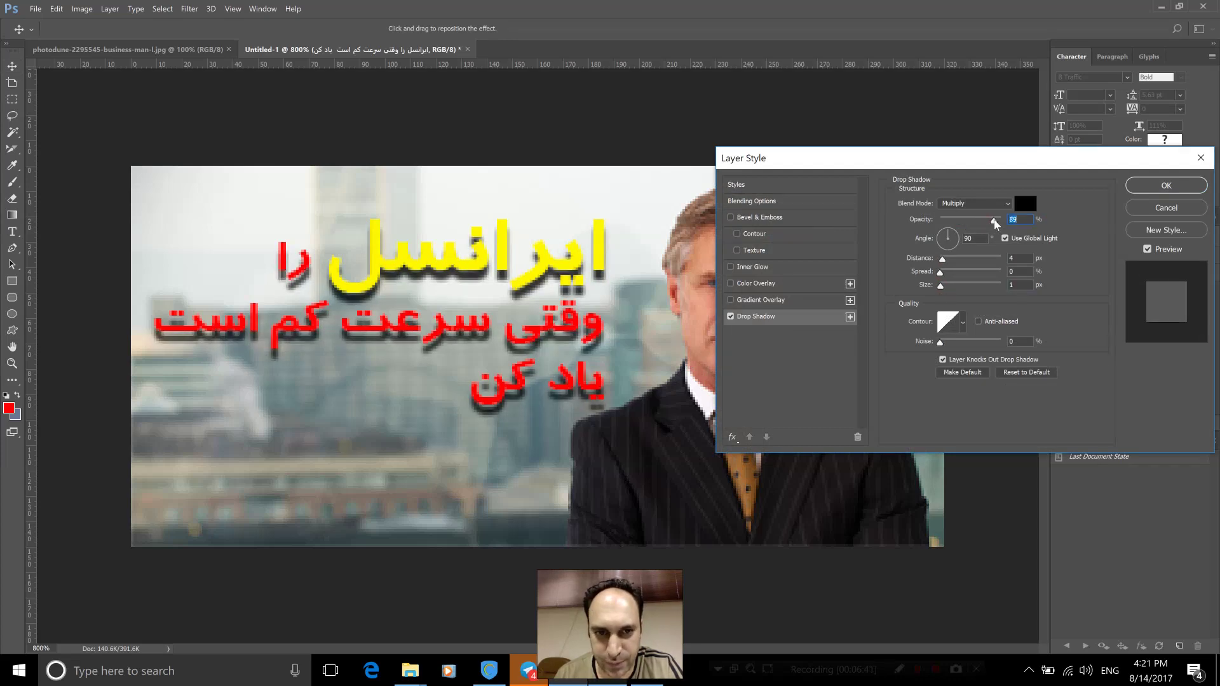
{"action": "left_click_drag", "start_coordinate": [943, 258], "coordinate": [940, 258]}
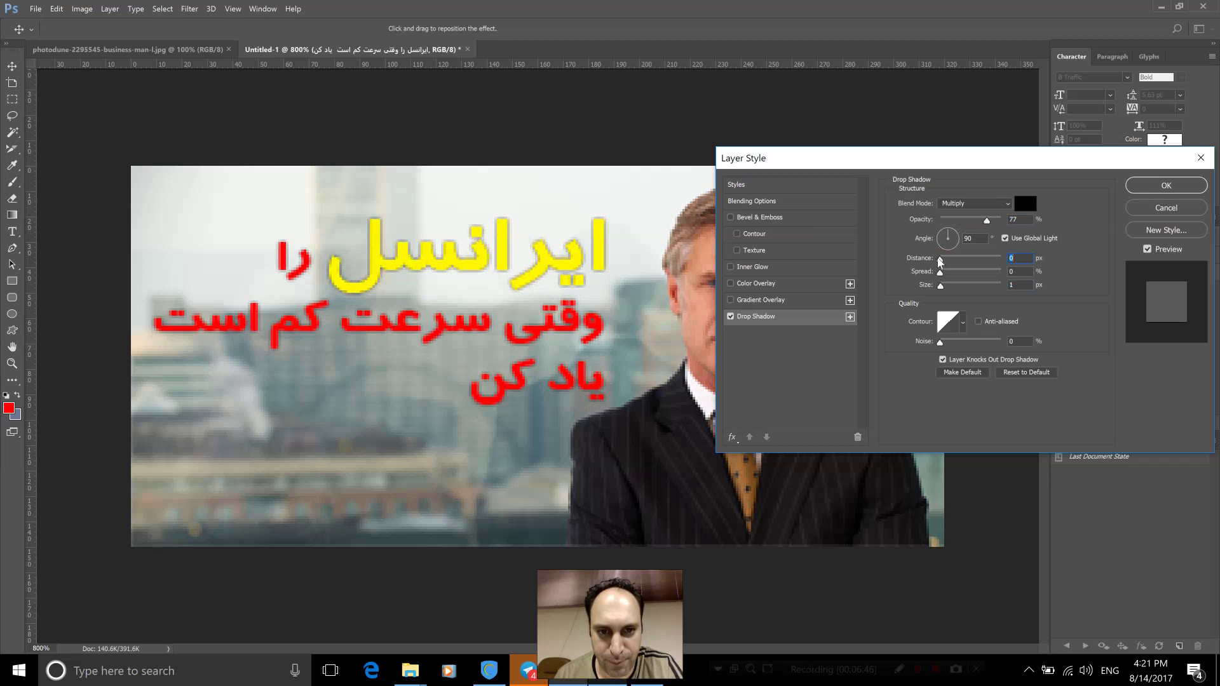
{"action": "left_click_drag", "start_coordinate": [943, 261], "coordinate": [943, 261]}
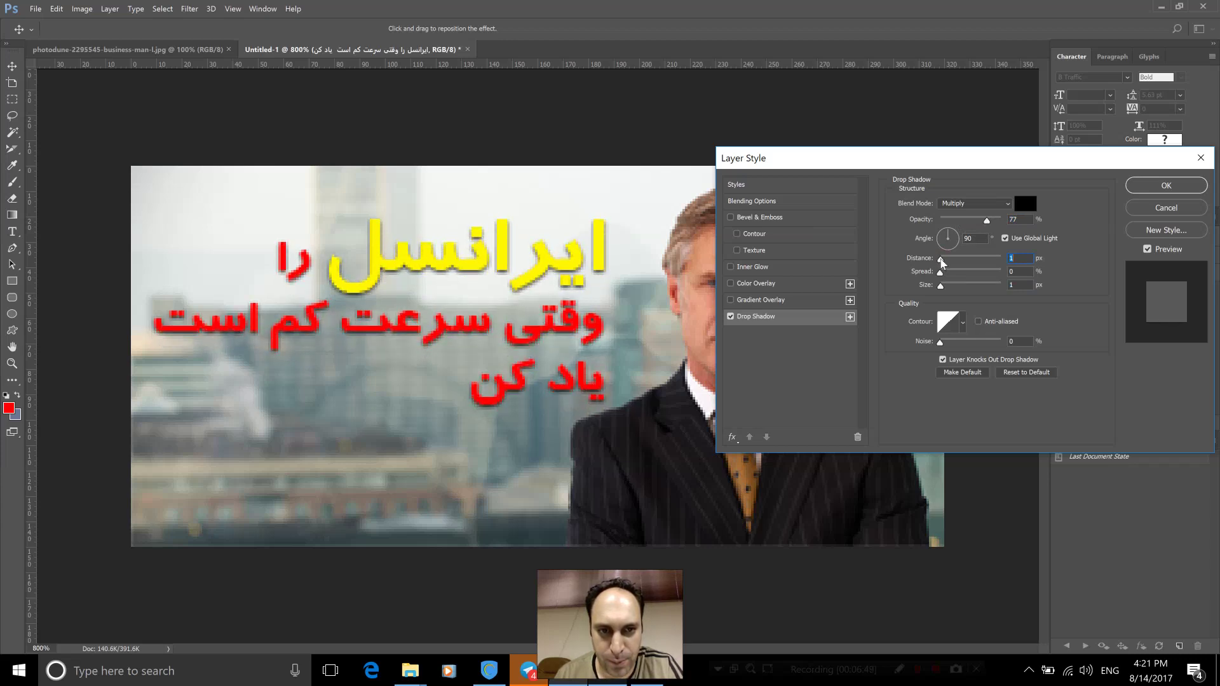
{"action": "left_click", "coordinate": [1166, 185]}
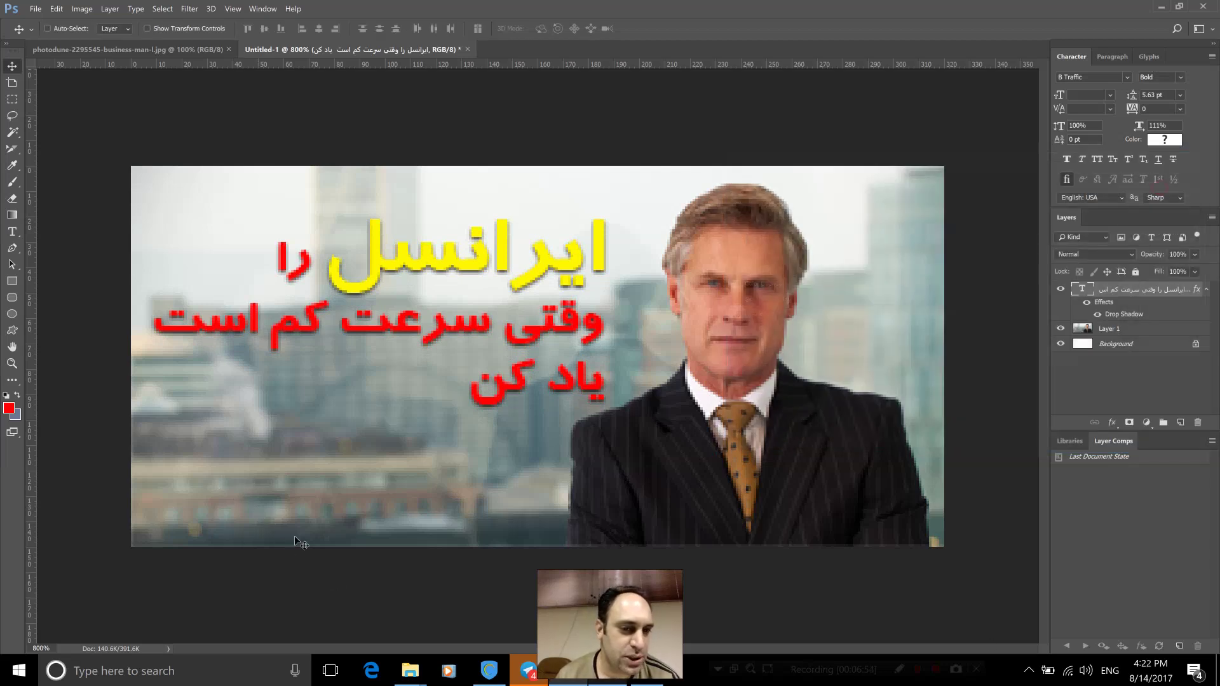
Add the web address text along the banner's lower left
{"action": "left_click", "coordinate": [12, 231]}
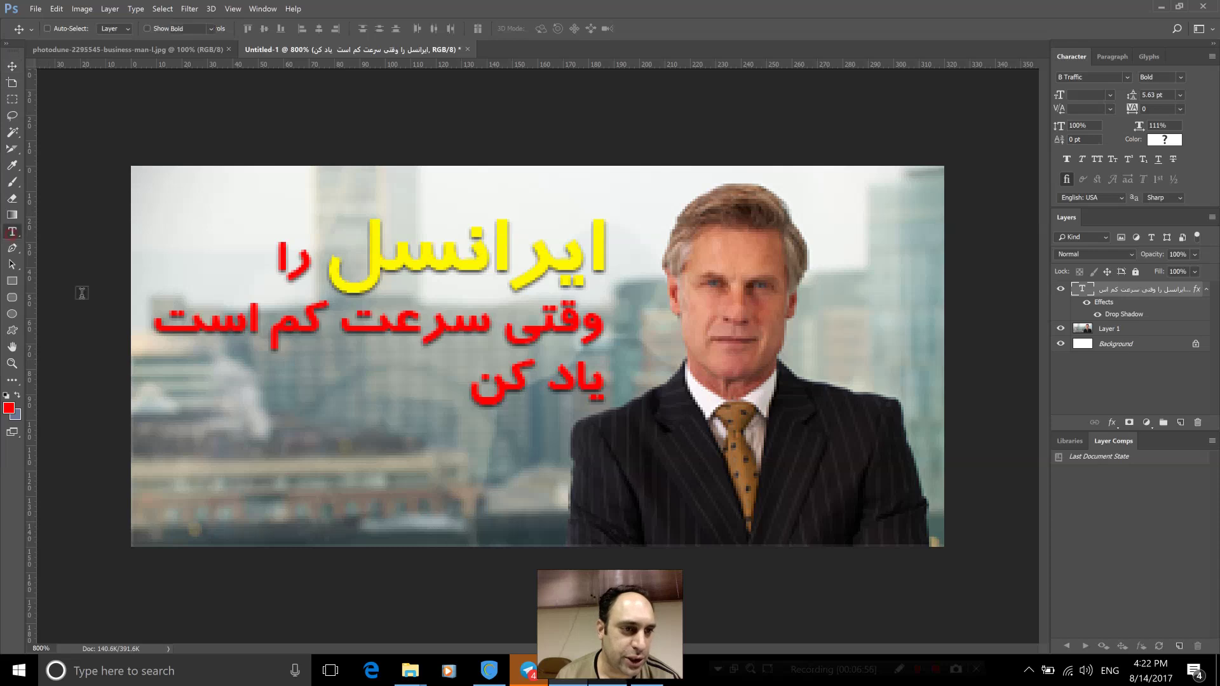
{"action": "left_click", "coordinate": [209, 572]}
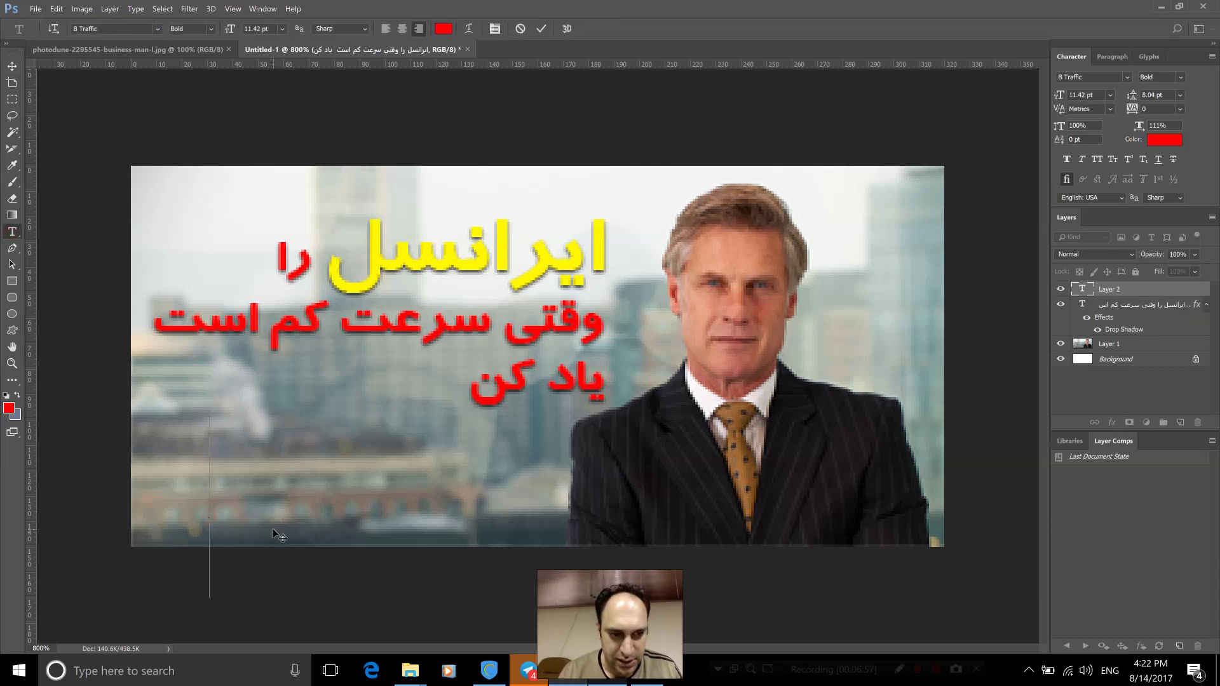
{"action": "type", "text": "W"}
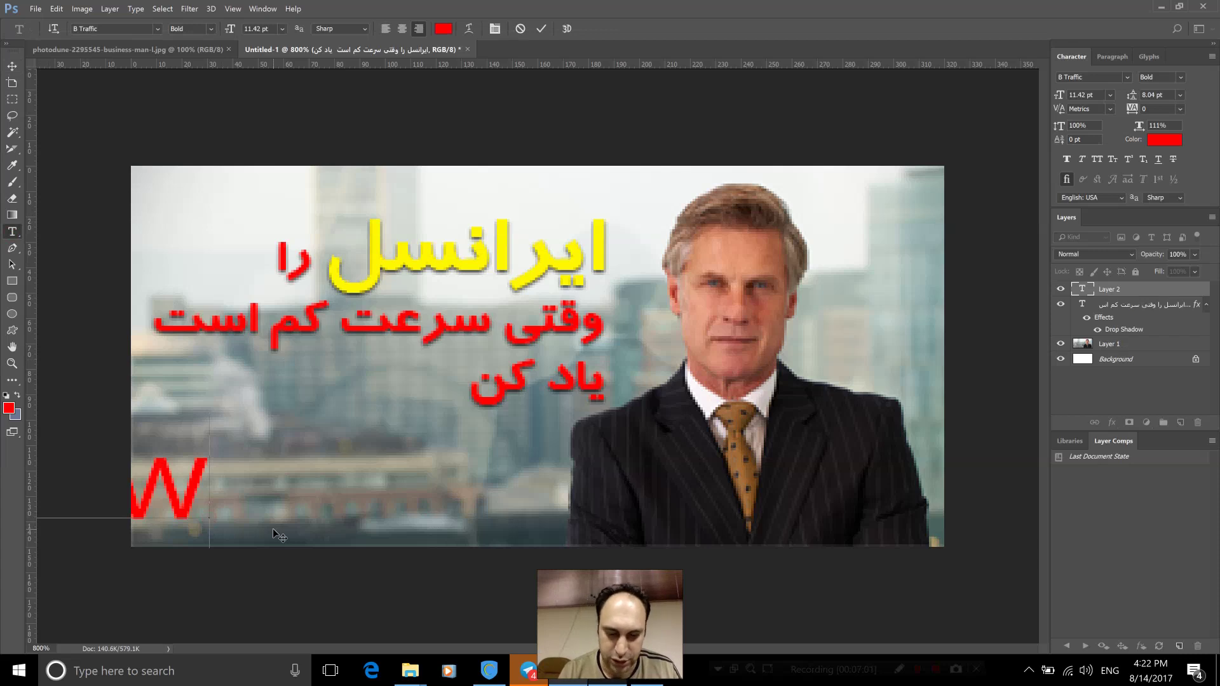
{"action": "key", "text": "BackSpace"}
{"action": "type", "text": "m"}
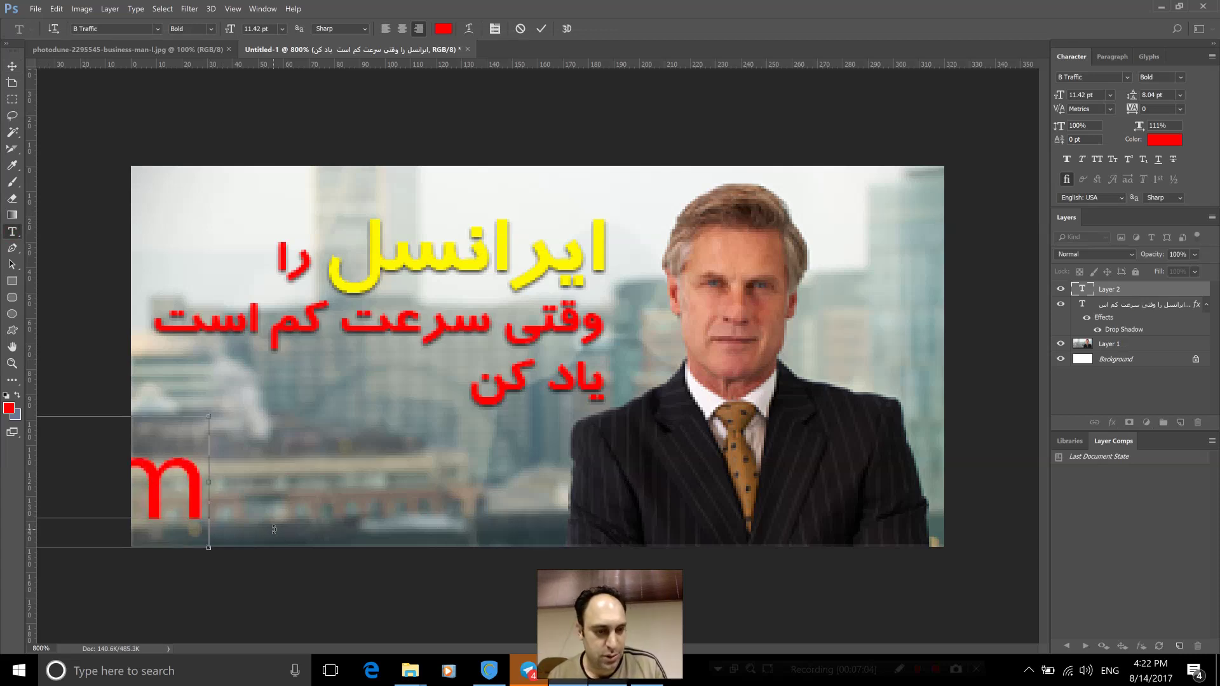
{"action": "left_click", "coordinate": [12, 67]}
{"action": "left_click_drag", "start_coordinate": [176, 497], "coordinate": [527, 478]}
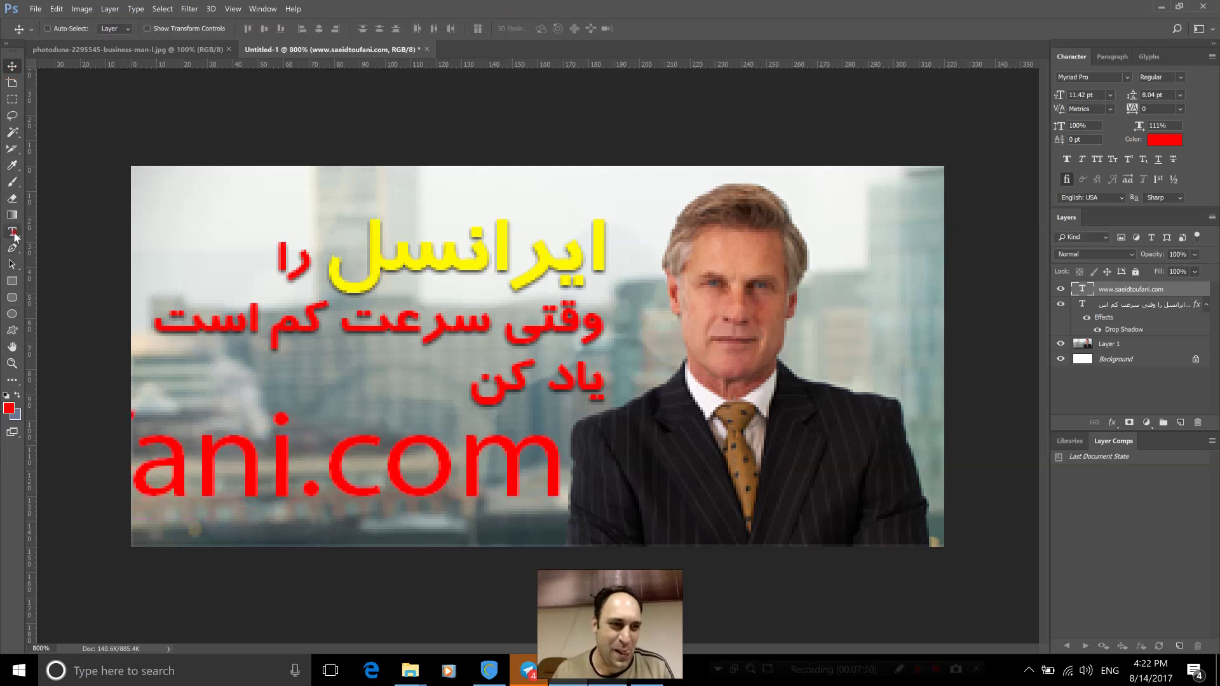
Set the whole web address text to 3 pt
{"action": "left_click", "coordinate": [12, 231]}
{"action": "left_click", "coordinate": [271, 473]}
{"action": "key", "text": "ctrl+a"}
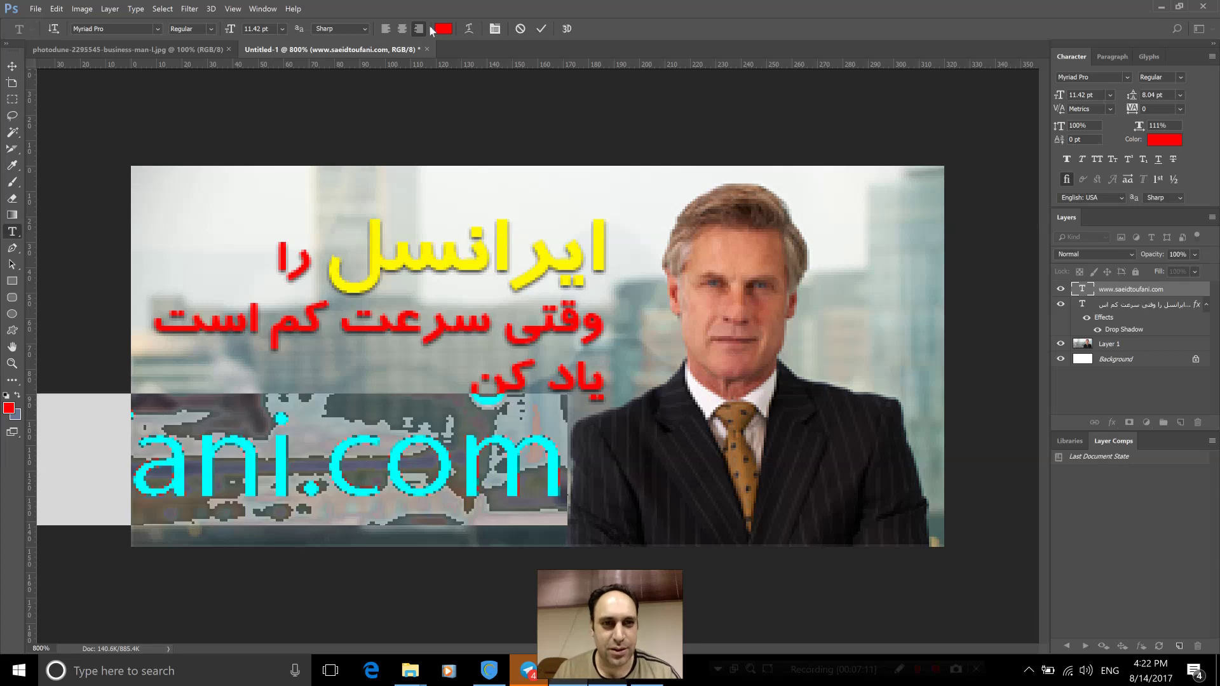
{"action": "left_click", "coordinate": [257, 28]}
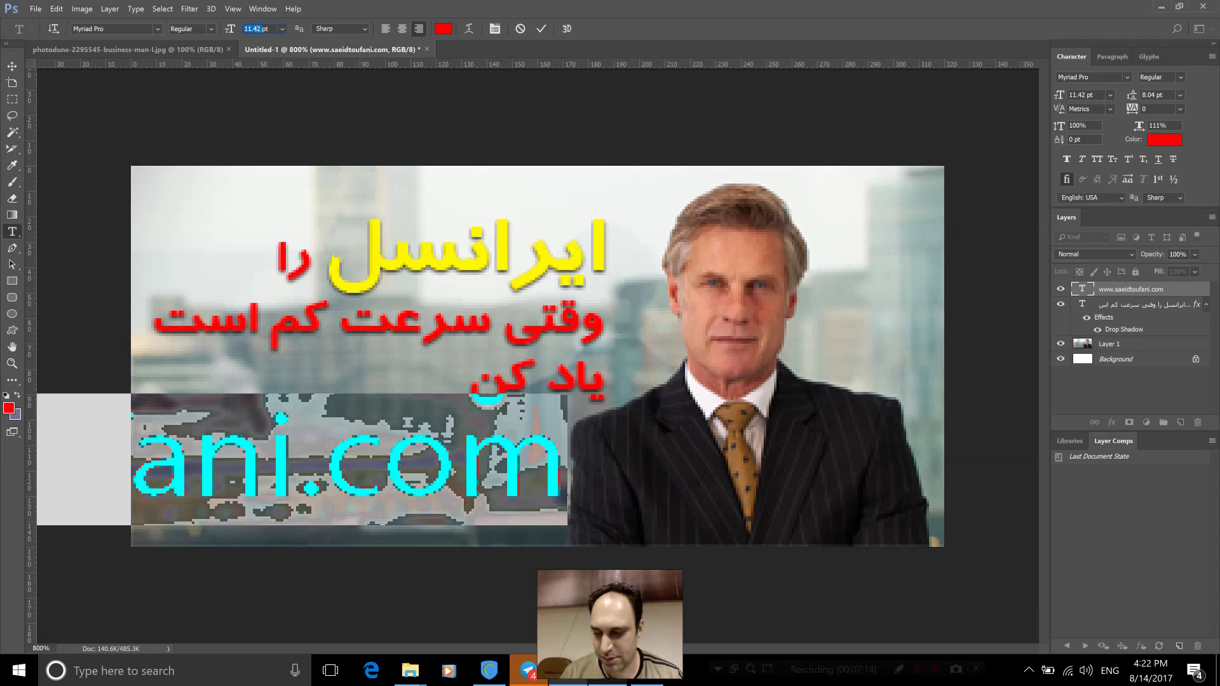
{"action": "type", "text": "3pt"}
{"action": "key", "text": "Return"}
Colour the web address lavender (a087fd) and move it lower and further left
{"action": "left_click", "coordinate": [443, 30]}
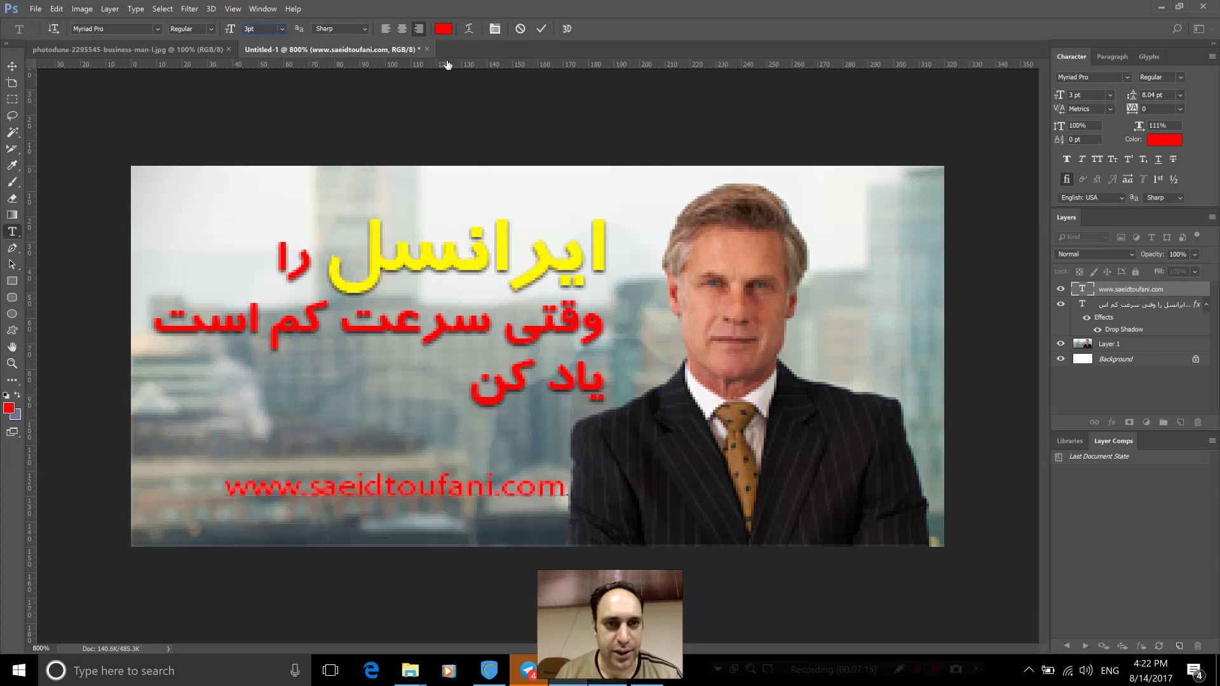
{"action": "left_click", "coordinate": [420, 225]}
{"action": "left_click_drag", "start_coordinate": [419, 224], "coordinate": [420, 219]}
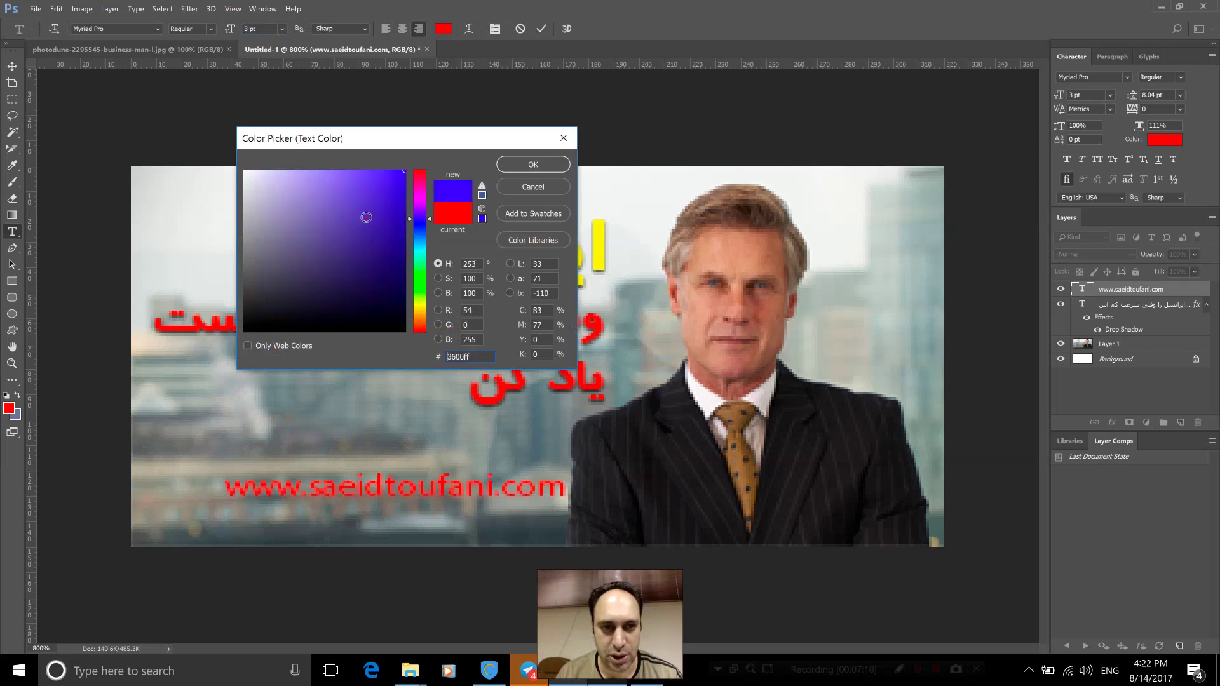
{"action": "left_click", "coordinate": [319, 172]}
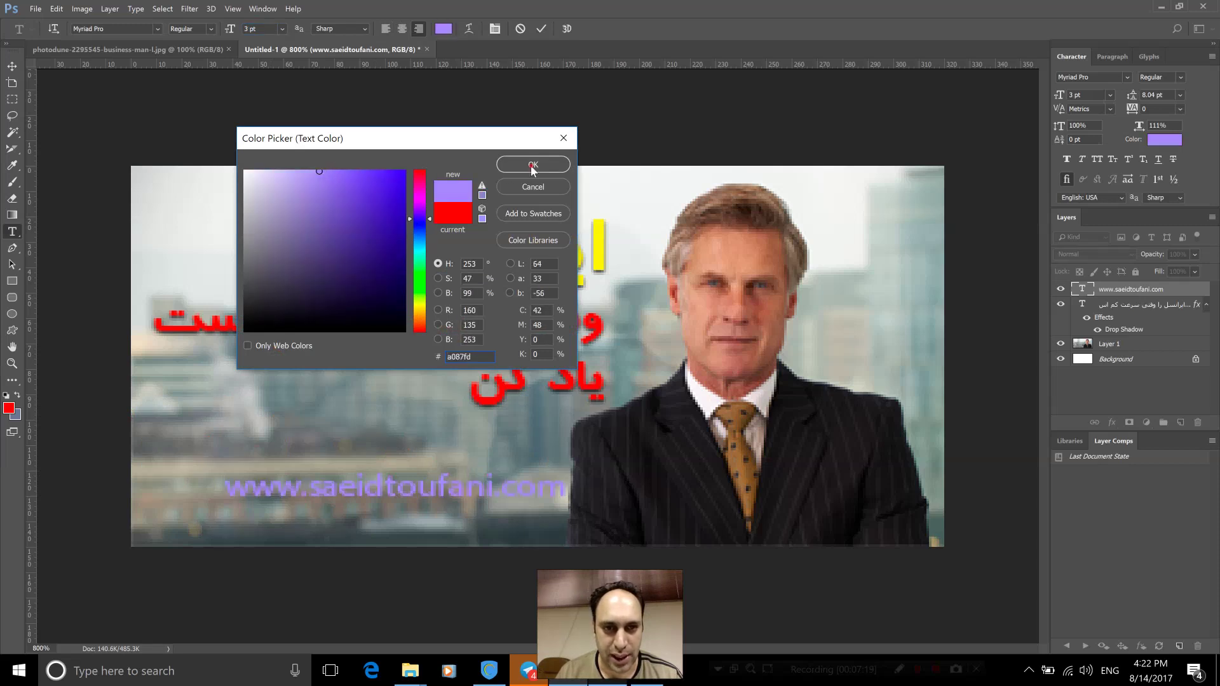
{"action": "left_click", "coordinate": [506, 166]}
{"action": "left_click", "coordinate": [11, 65]}
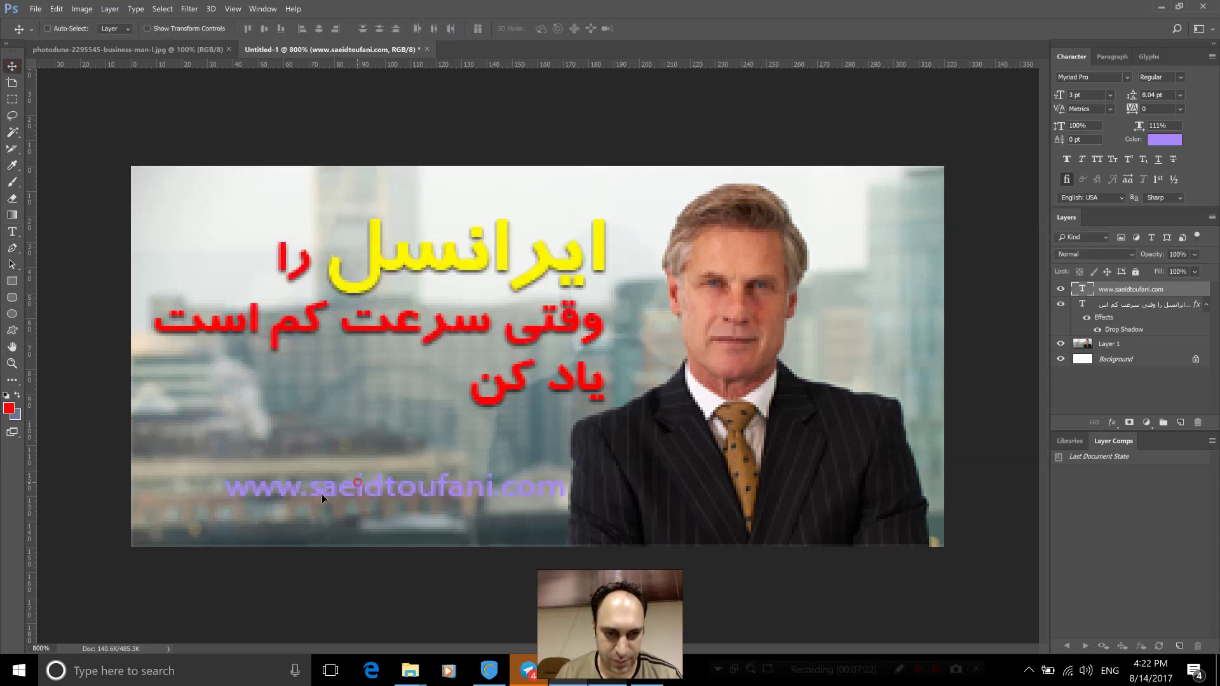
{"action": "left_click_drag", "start_coordinate": [322, 494], "coordinate": [295, 520]}
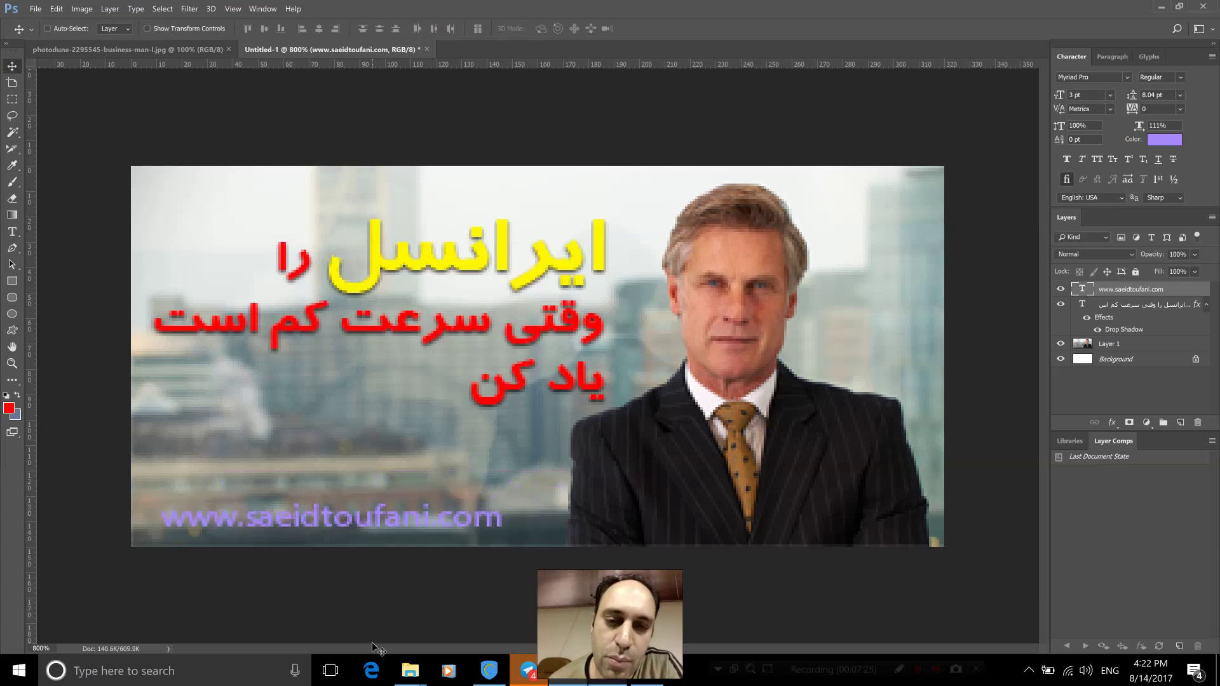
Reset the workspace to the Graphic and Web layout
{"action": "left_click", "coordinate": [264, 8]}
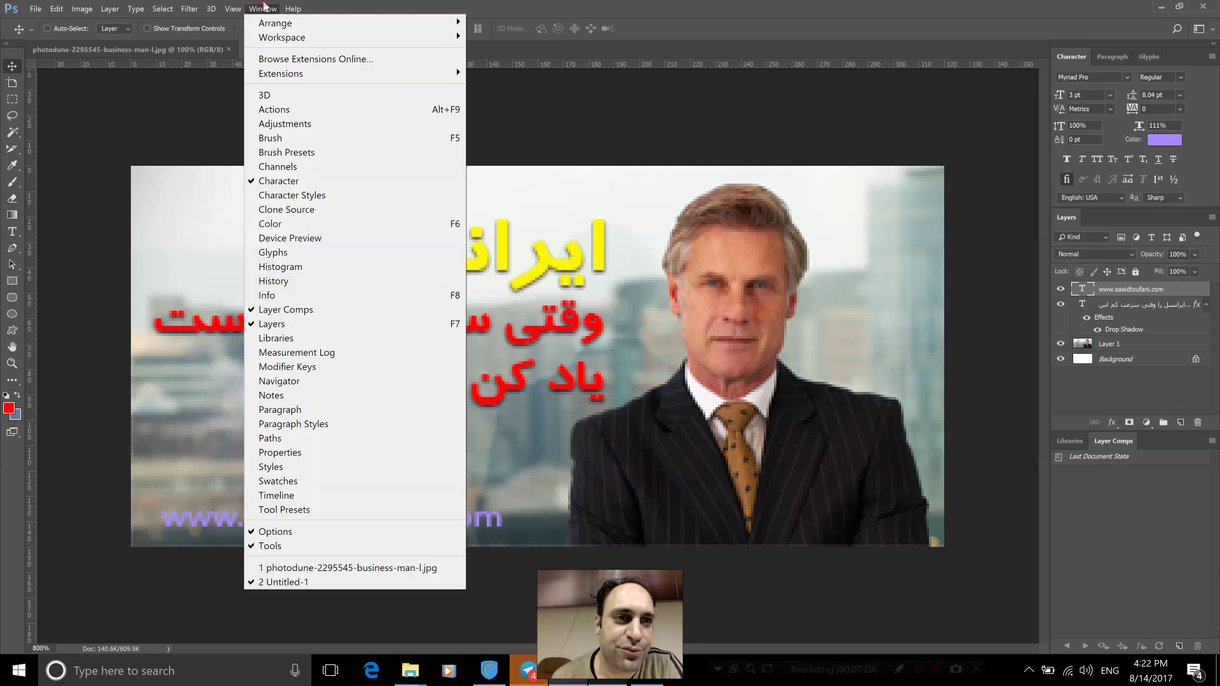
{"action": "mouse_move", "coordinate": [282, 37]}
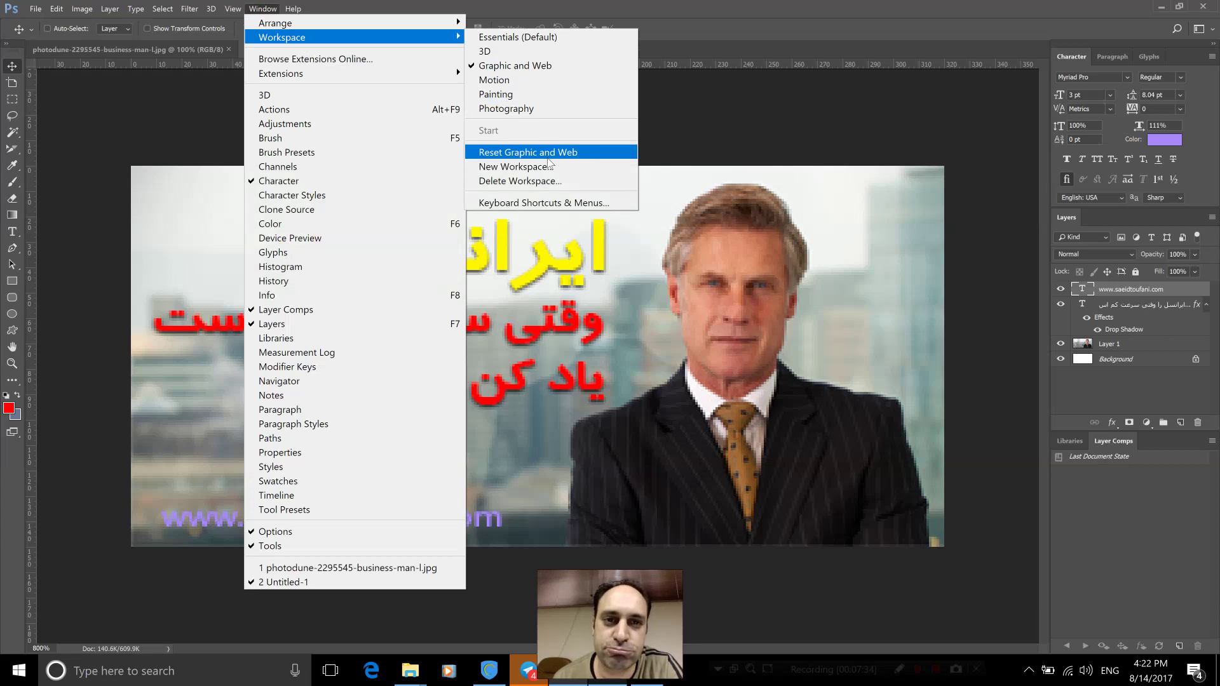
{"action": "left_click", "coordinate": [543, 81]}
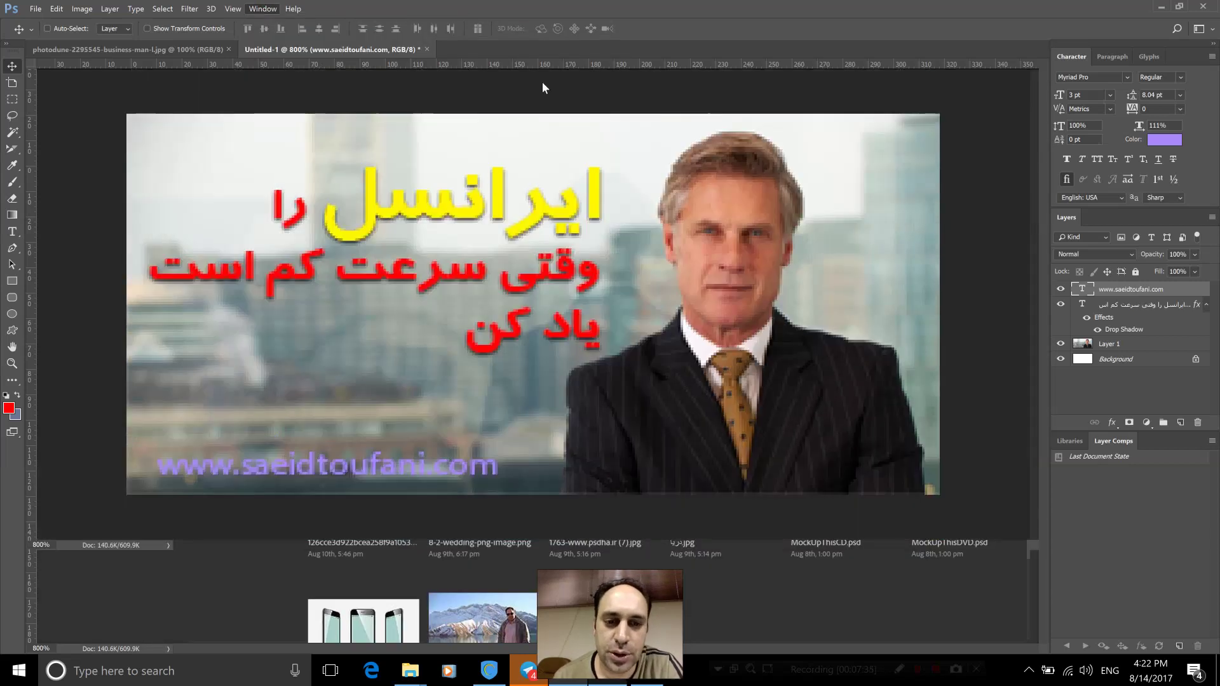
{"action": "left_click", "coordinate": [257, 9]}
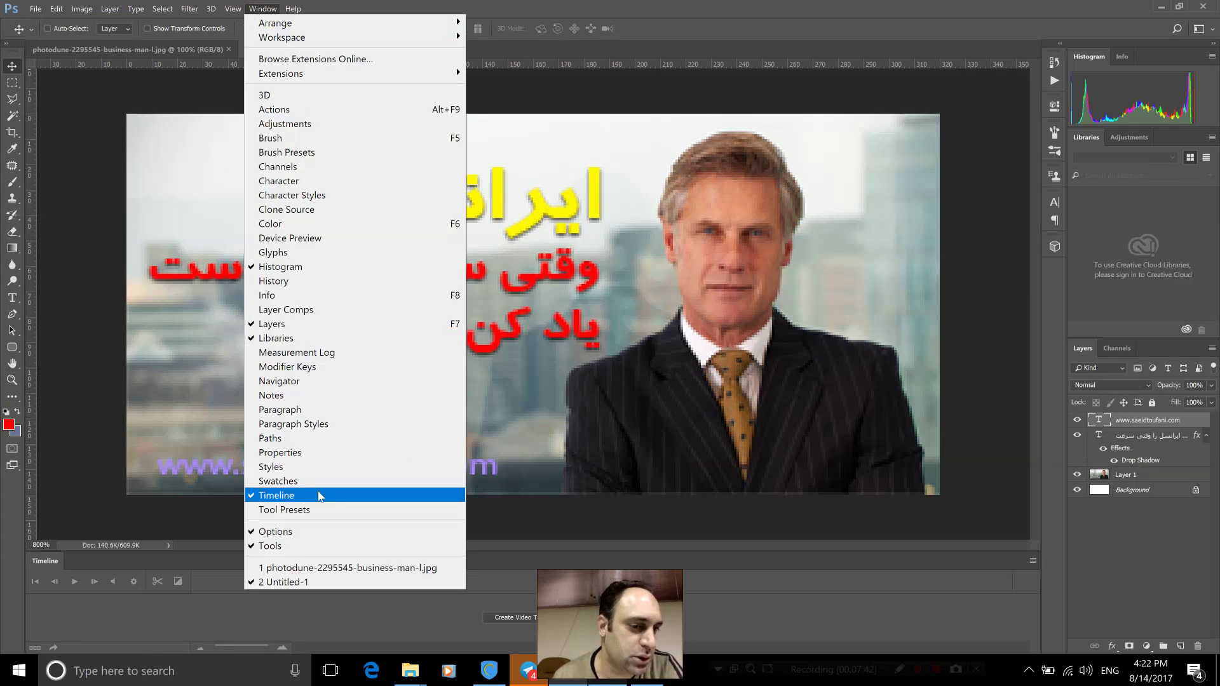
{"action": "key", "text": "Escape"}
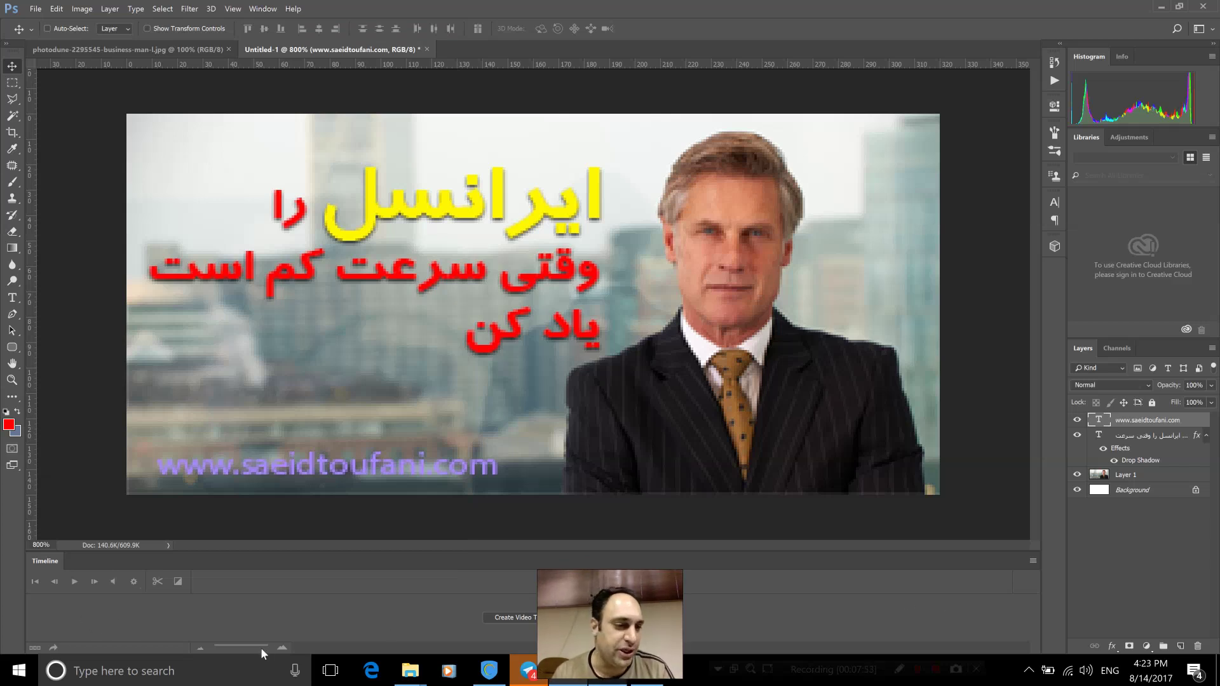
Create a timeline for the banner and convert it to frame animation
{"action": "left_click", "coordinate": [511, 619]}
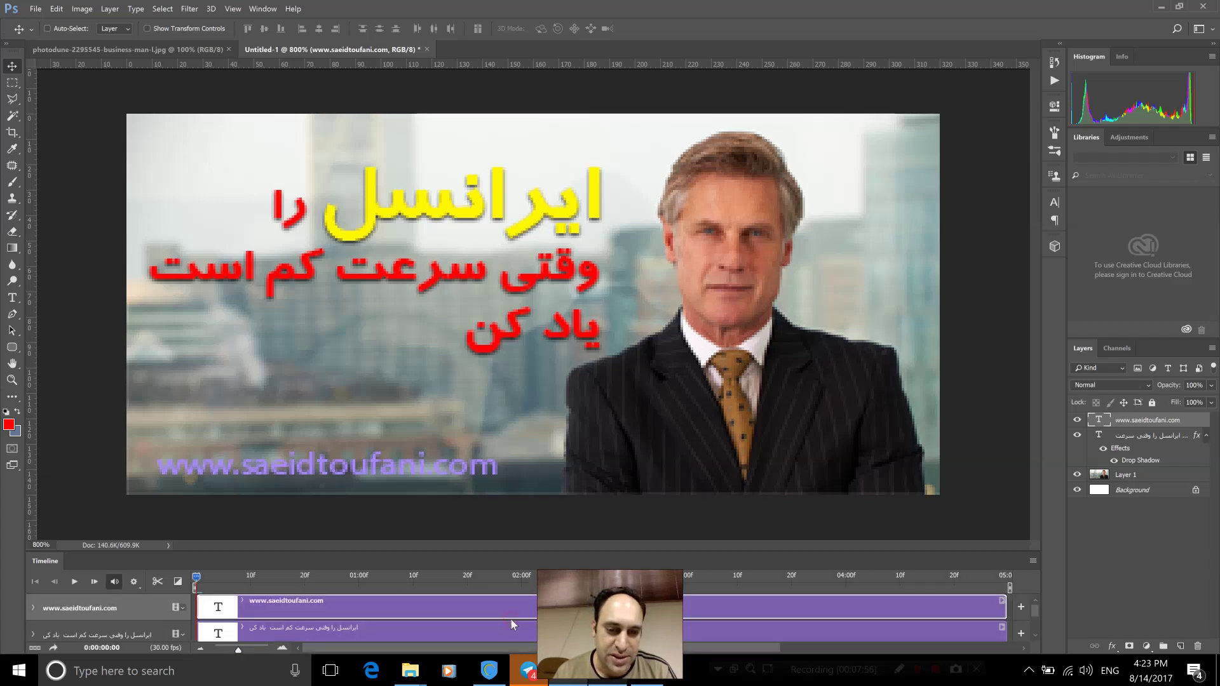
{"action": "left_click", "coordinate": [36, 647]}
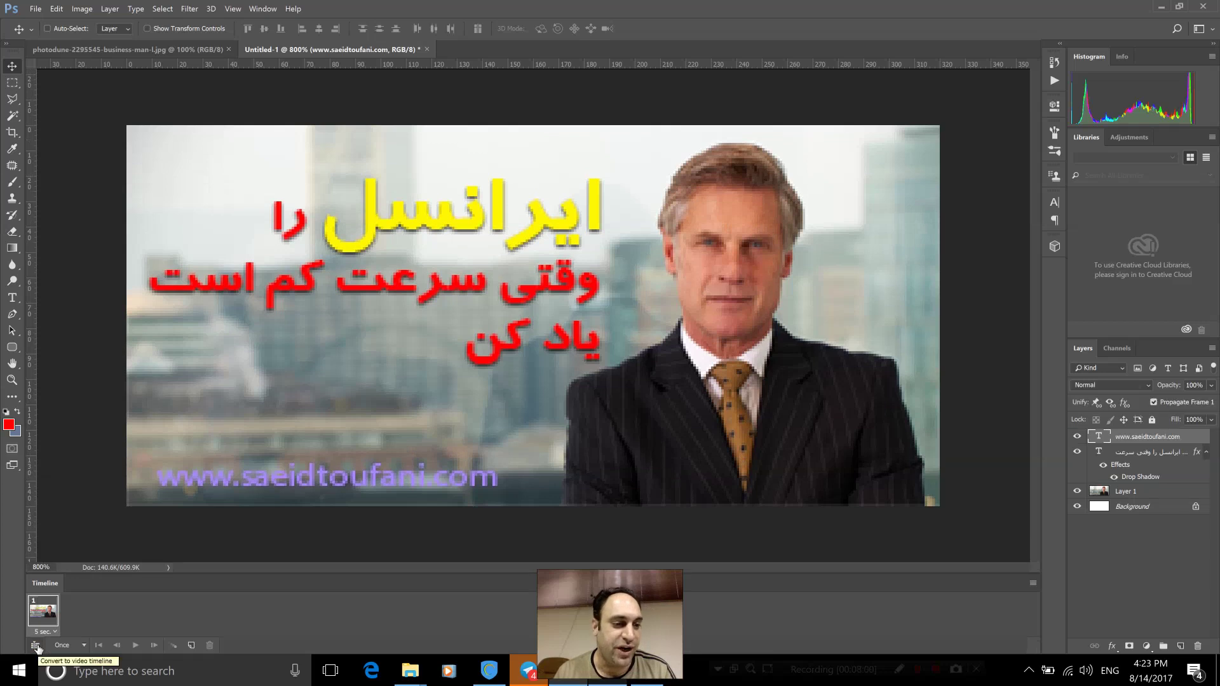
{"action": "left_click", "coordinate": [36, 648]}
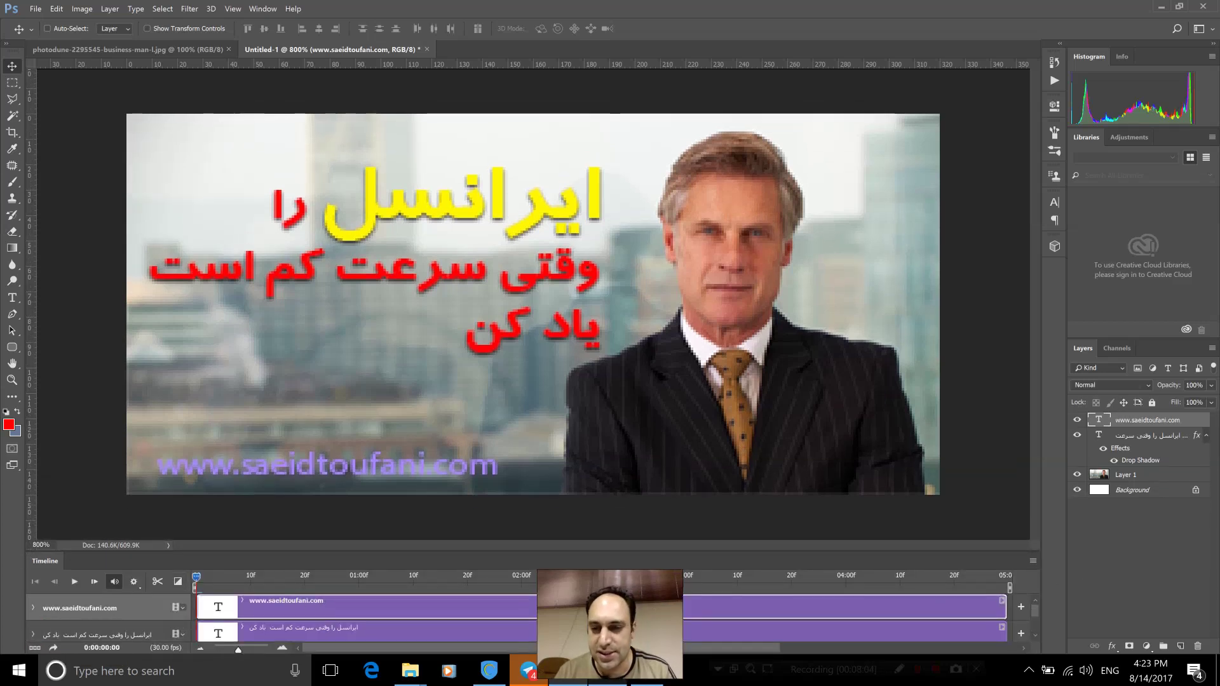
{"action": "left_click", "coordinate": [36, 648]}
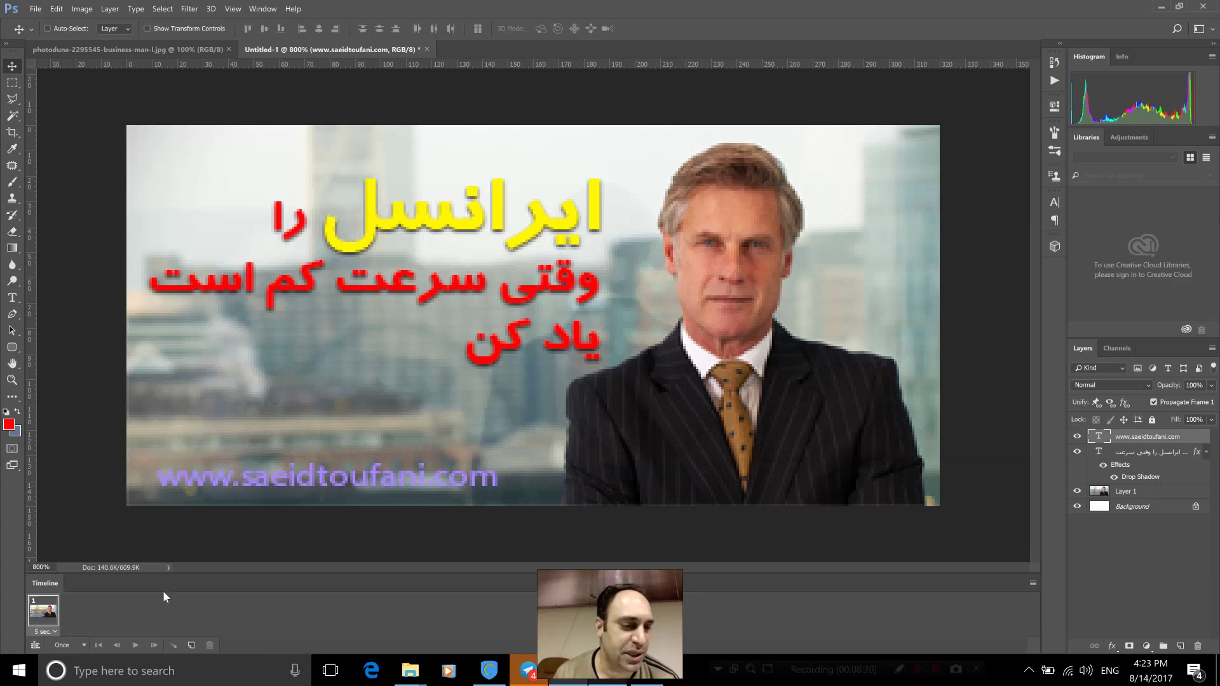
Duplicate the frame until the timeline holds eight identical 5-second frames
{"action": "left_click", "coordinate": [192, 646]}
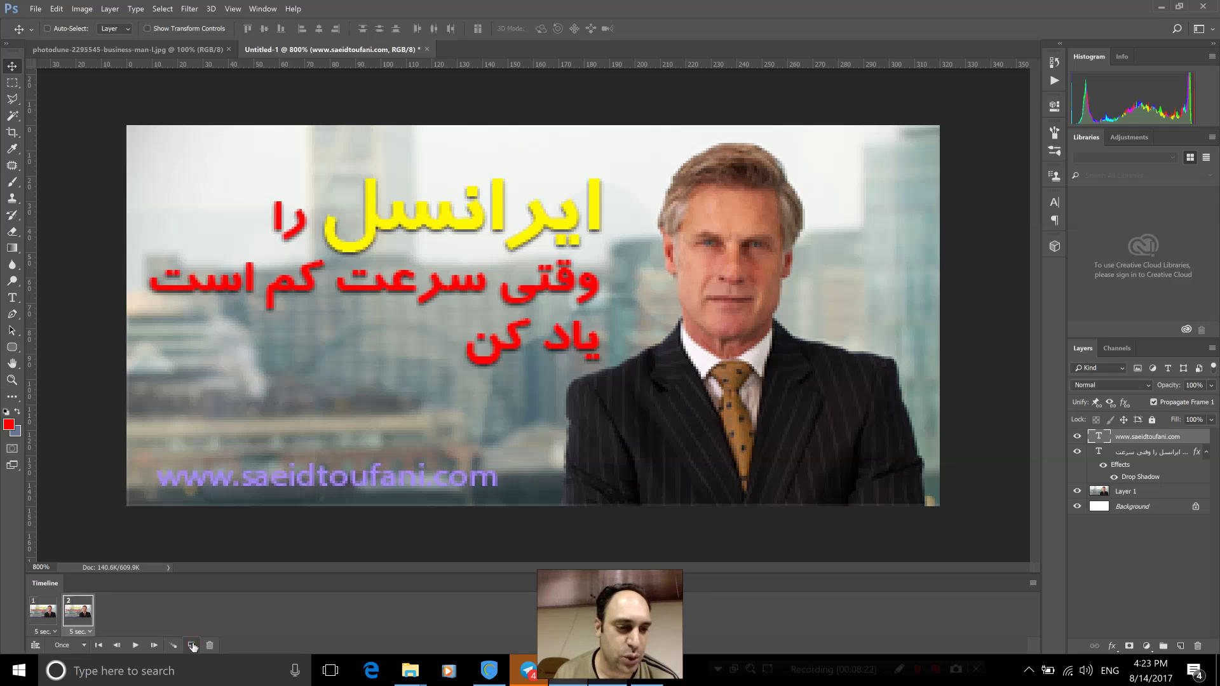
{"action": "left_click", "coordinate": [192, 646]}
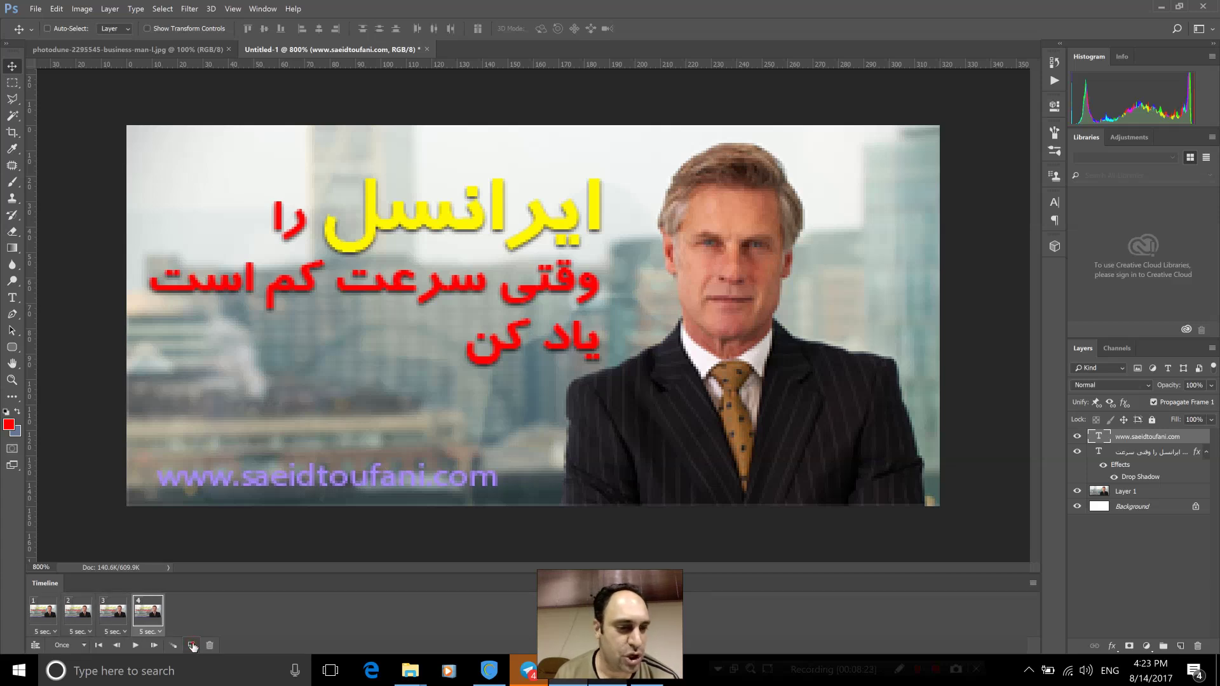
{"action": "left_click", "coordinate": [192, 645]}
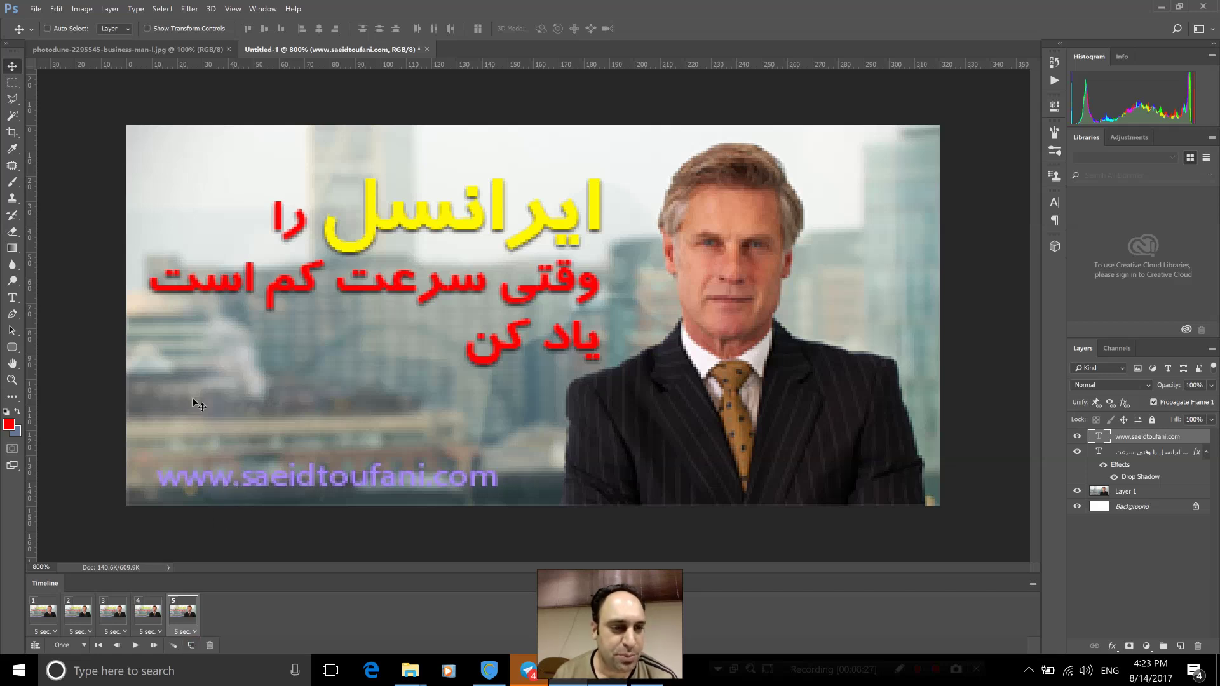
{"action": "left_click", "coordinate": [191, 645]}
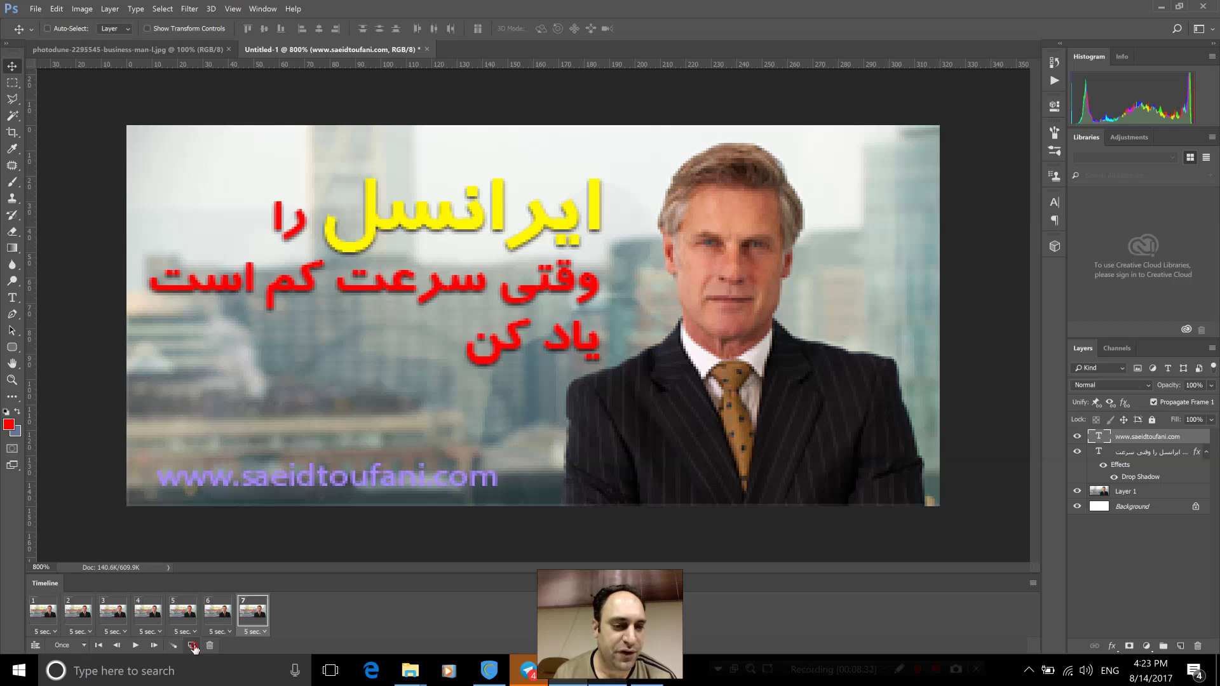
{"action": "left_click", "coordinate": [192, 645]}
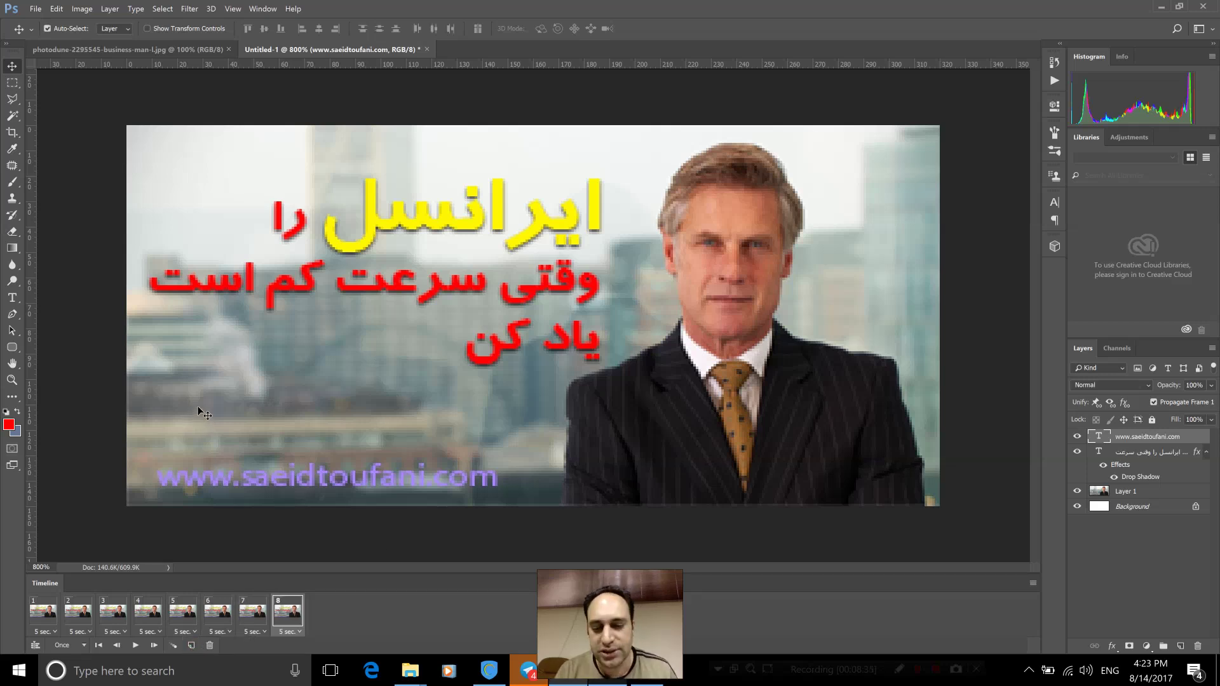
{"action": "key", "text": "ctrl+minus"}
{"action": "key", "text": "ctrl+minus"}
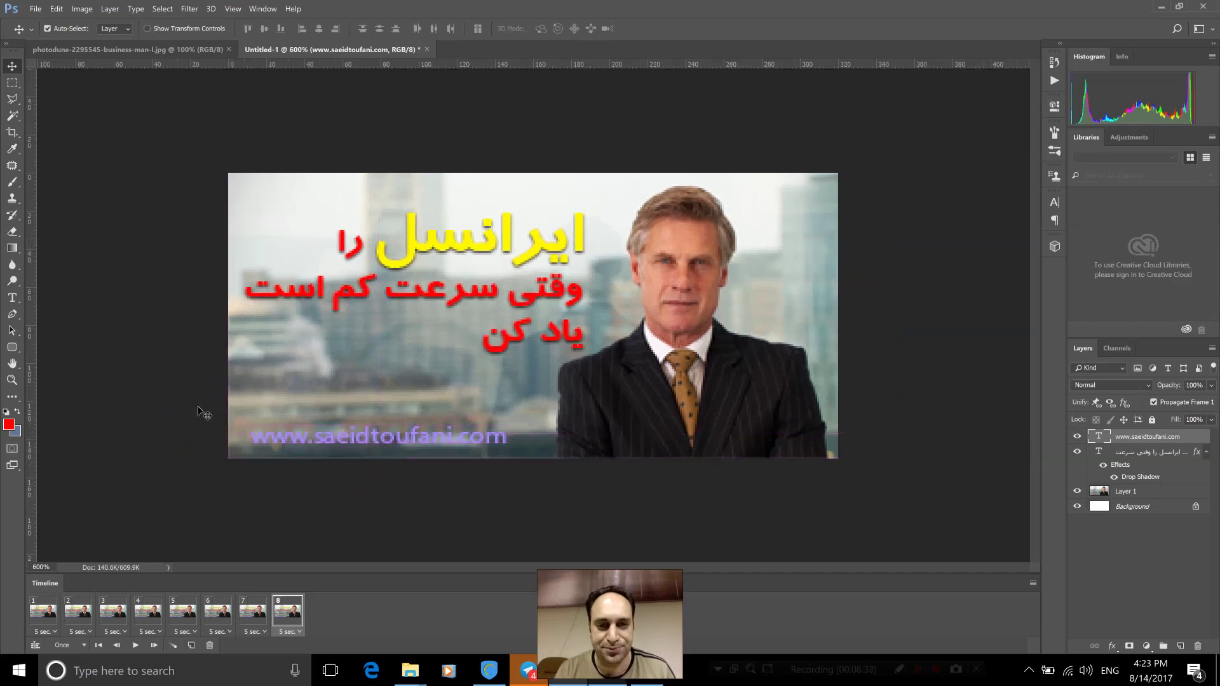
{"action": "key", "text": "ctrl+minus"}
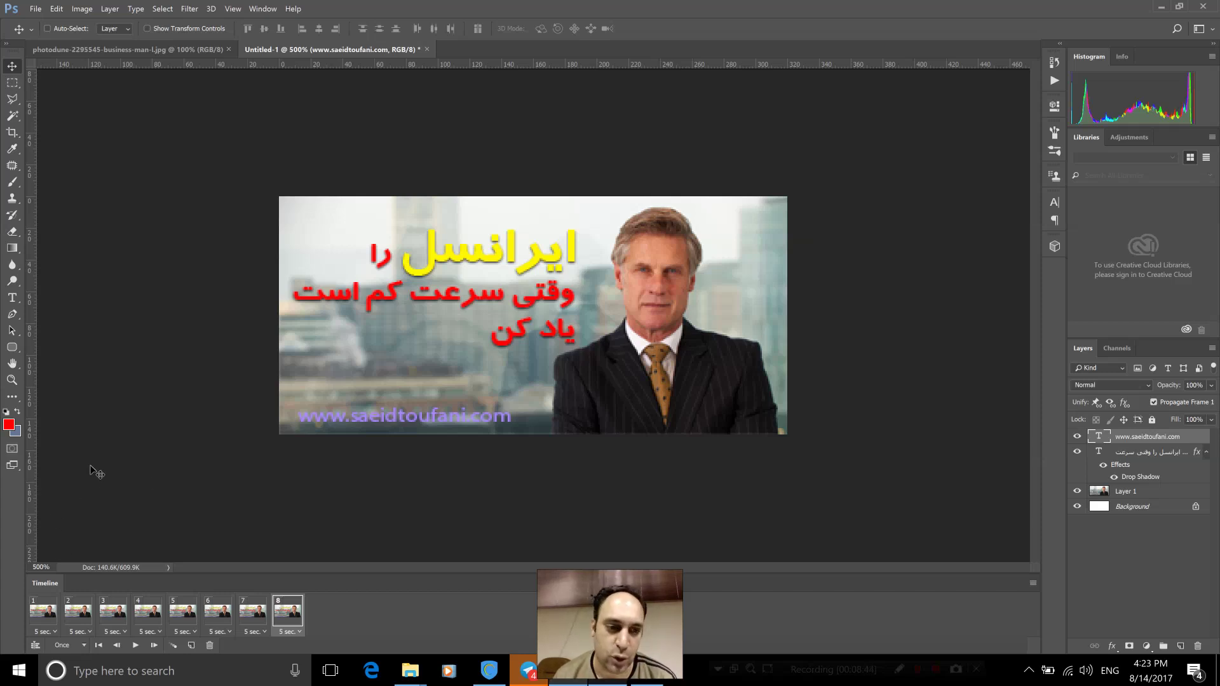
Set the animation's looping option to Forever
{"action": "left_click", "coordinate": [62, 646]}
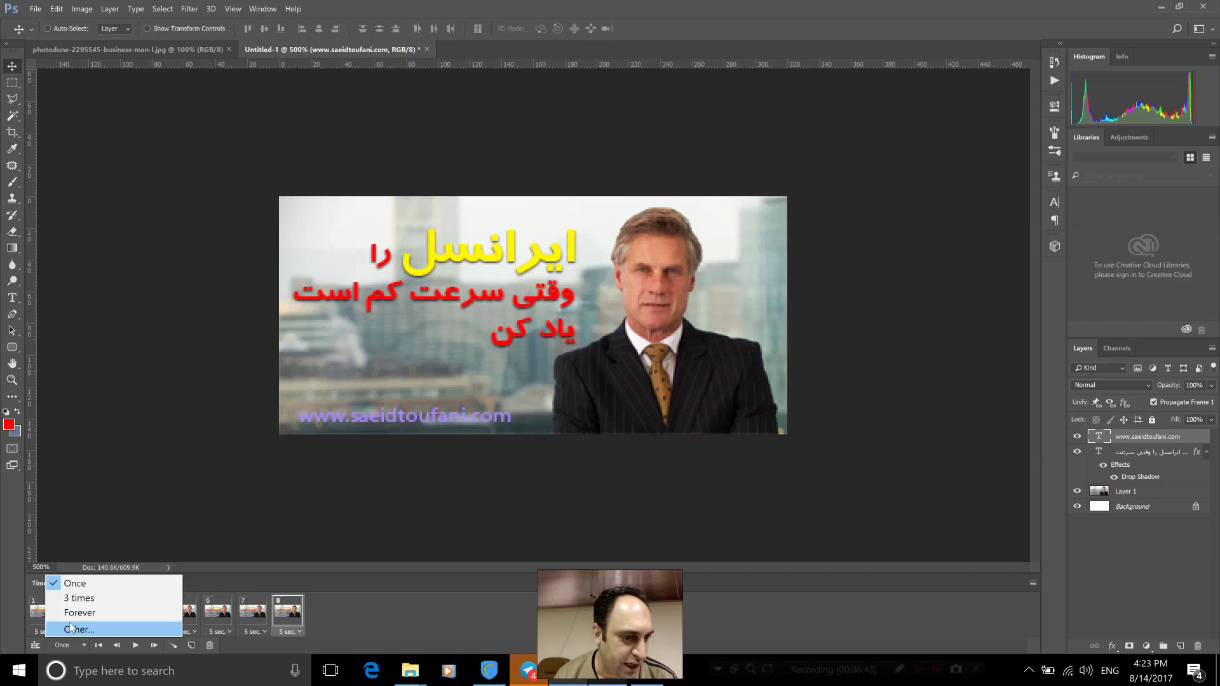
{"action": "left_click", "coordinate": [72, 614]}
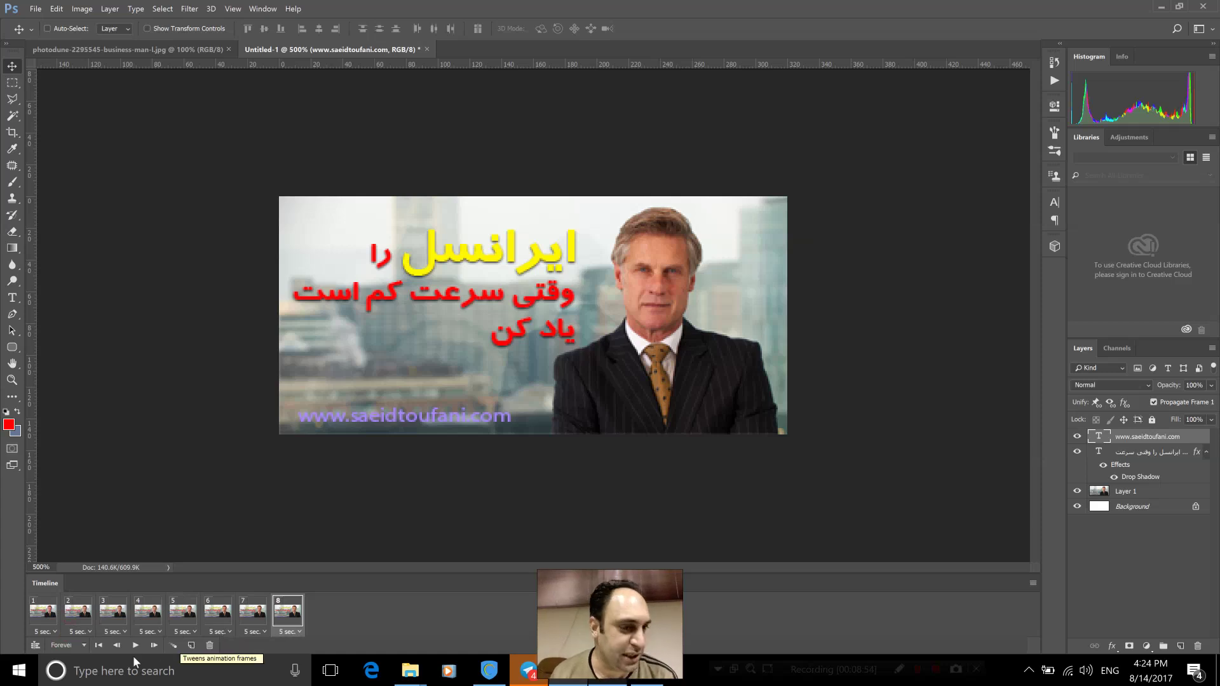
{"action": "left_click", "coordinate": [72, 646]}
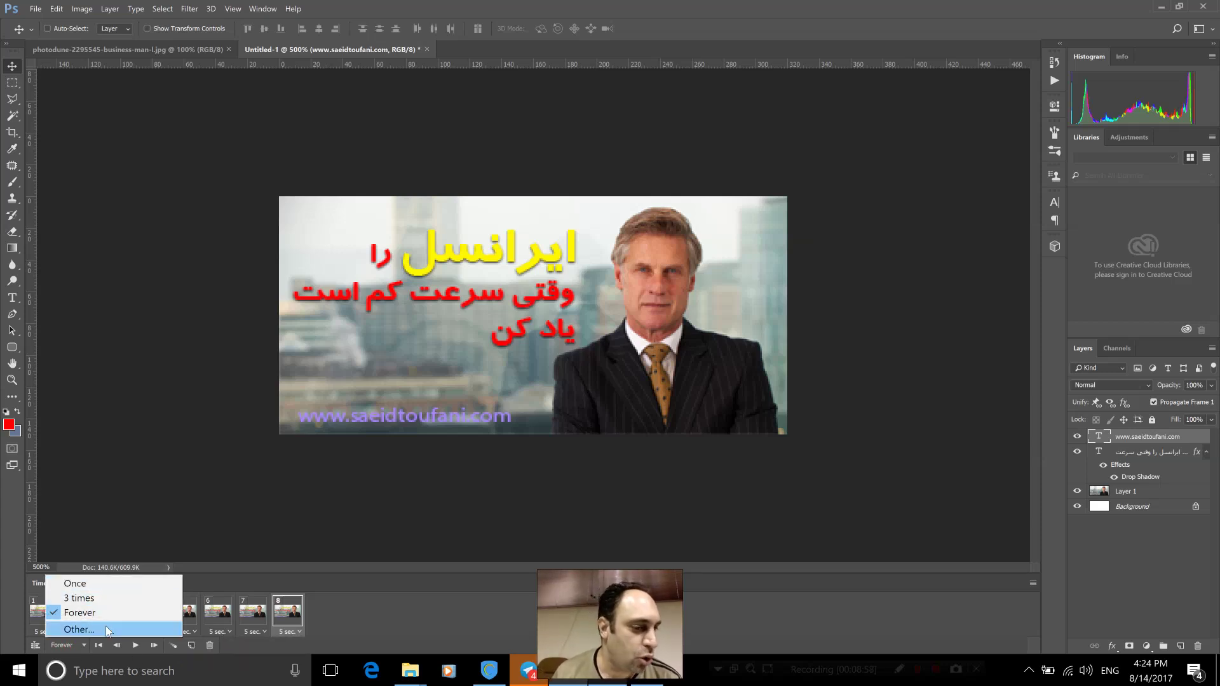
{"action": "key", "text": "Escape"}
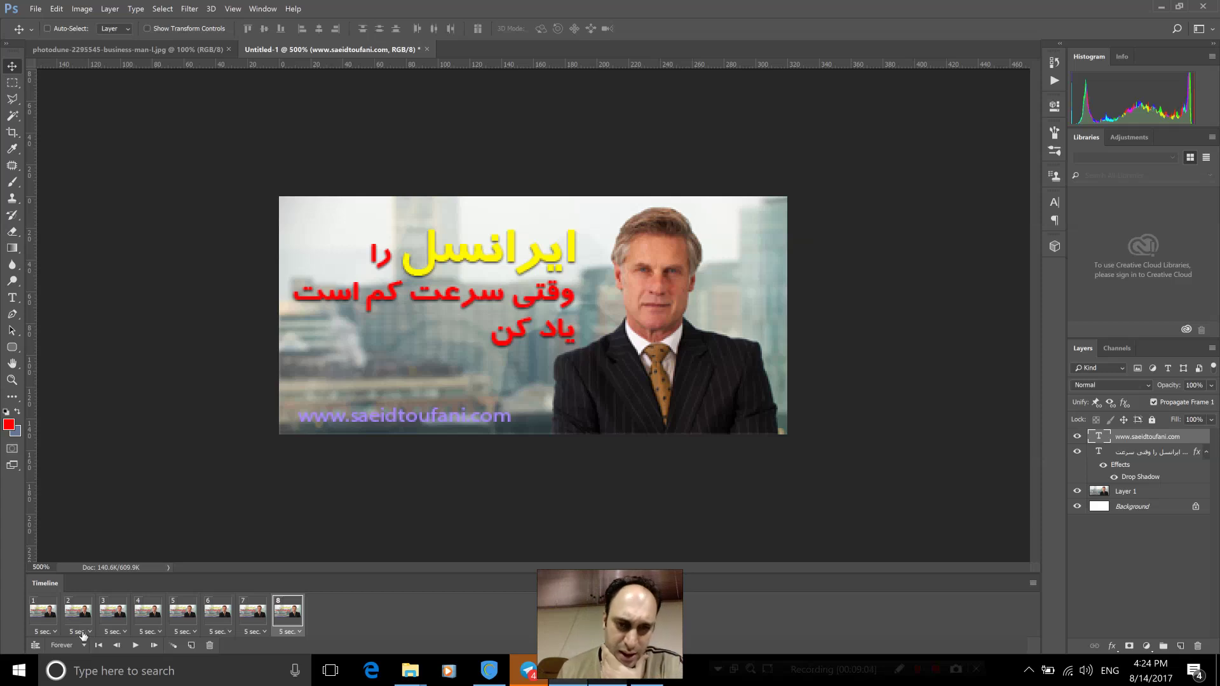
In frame 1, move the Persian headline off the banner's left edge
{"action": "left_click", "coordinate": [49, 609]}
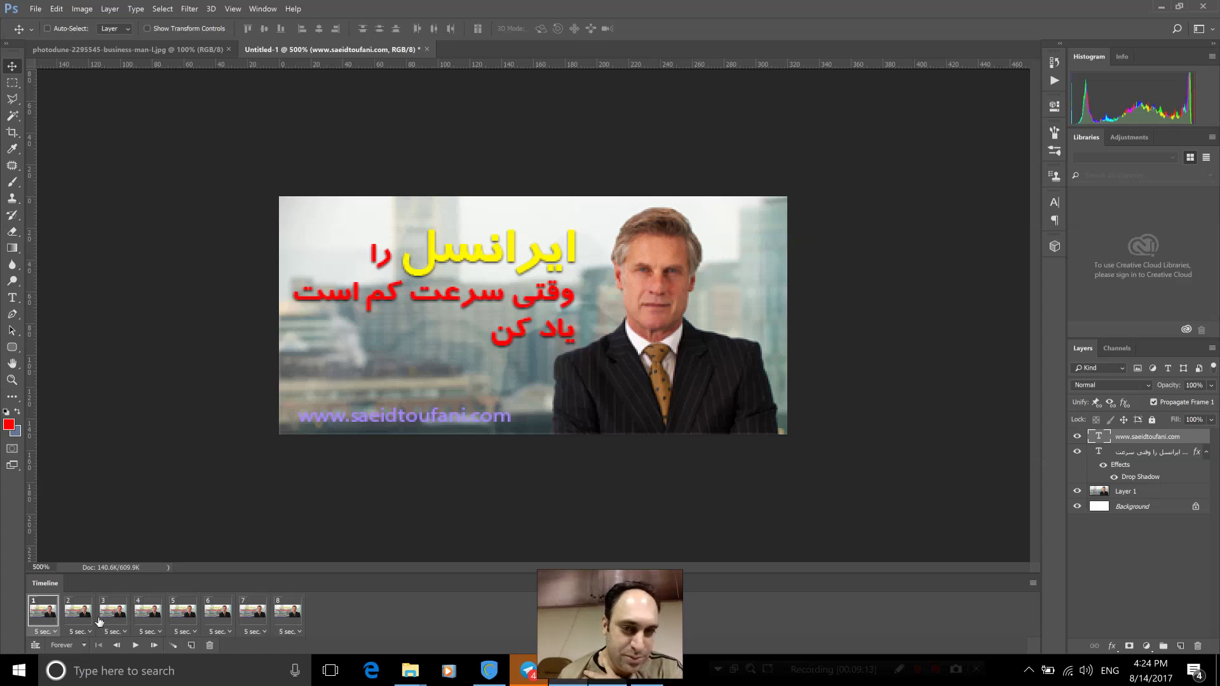
{"action": "left_click", "coordinate": [1135, 453]}
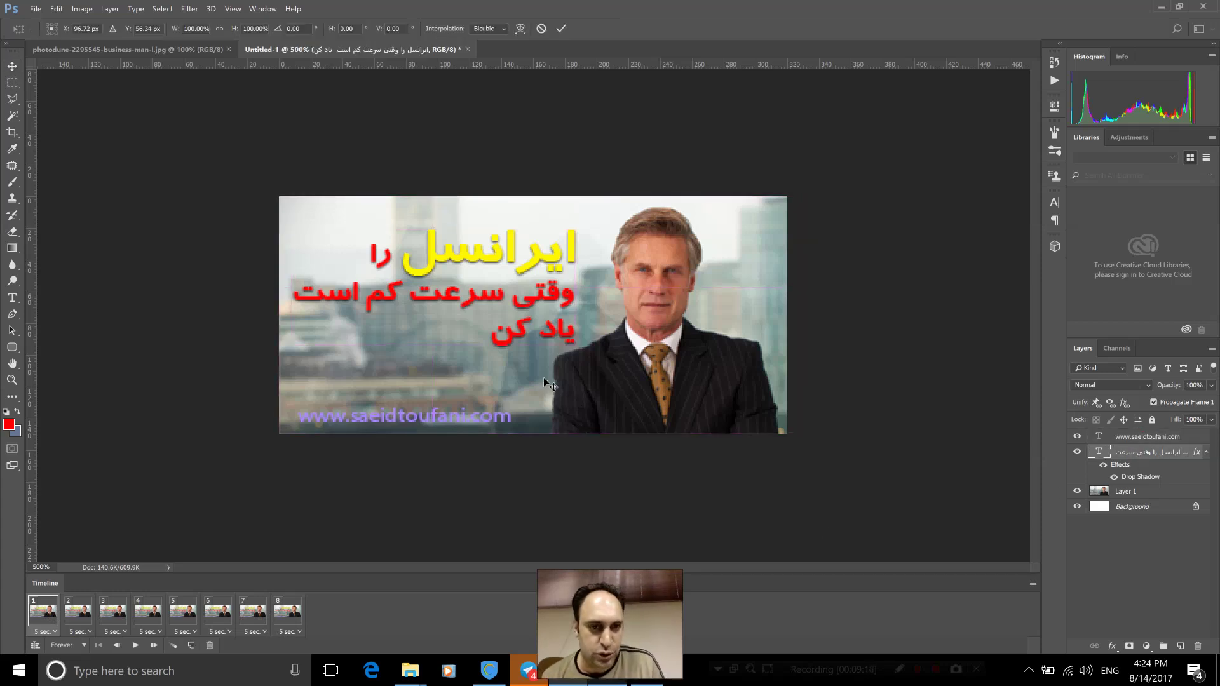
{"action": "key", "text": "ctrl+t"}
{"action": "left_click_drag", "start_coordinate": [513, 337], "coordinate": [213, 323]}
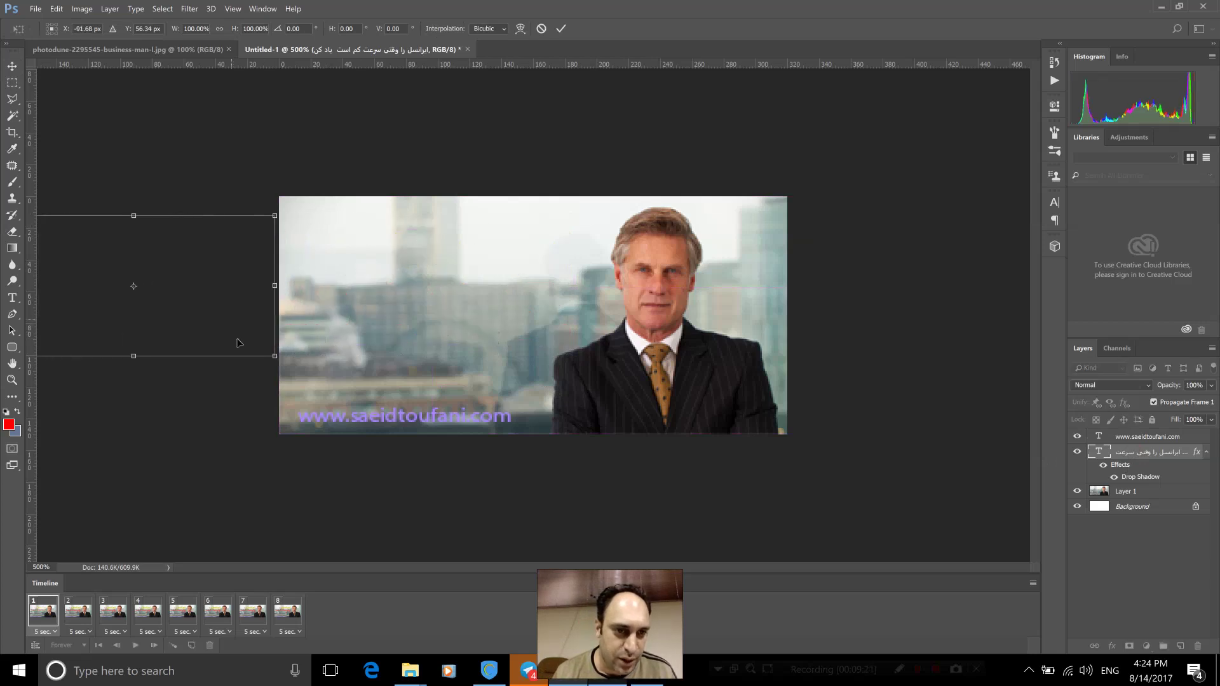
{"action": "key", "text": "Return"}
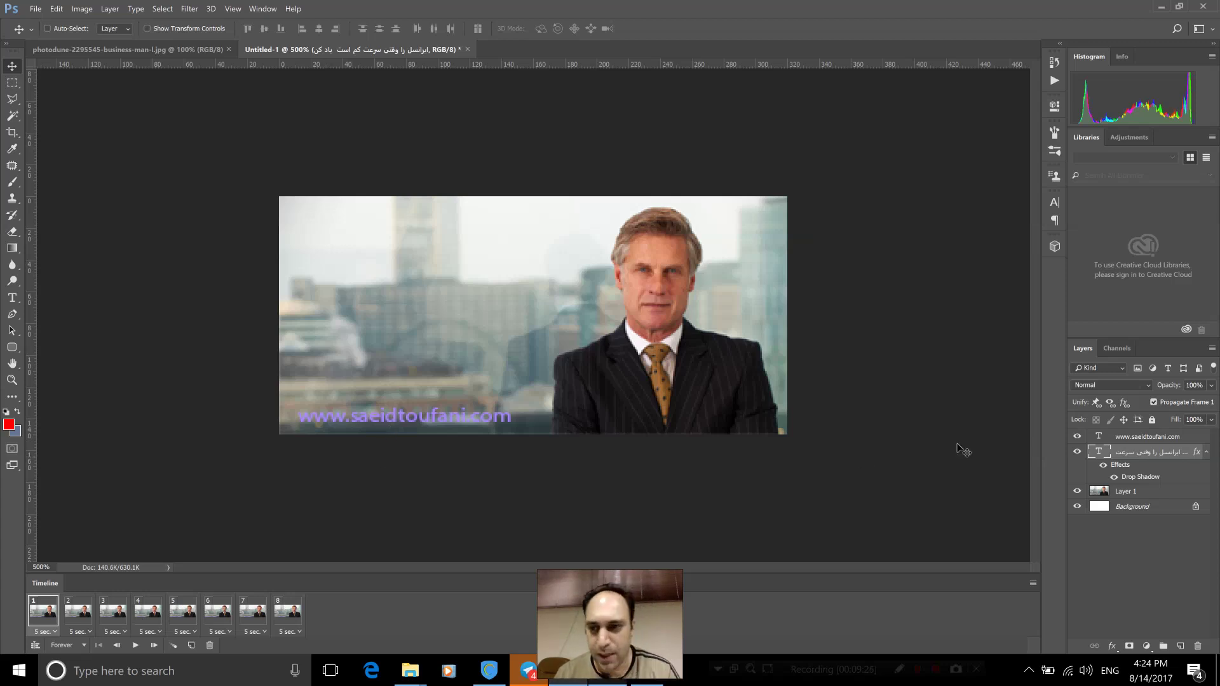
In frame 1, move the web address down below the banner
{"action": "left_click", "coordinate": [1147, 437]}
{"action": "key", "text": "ctrl+t"}
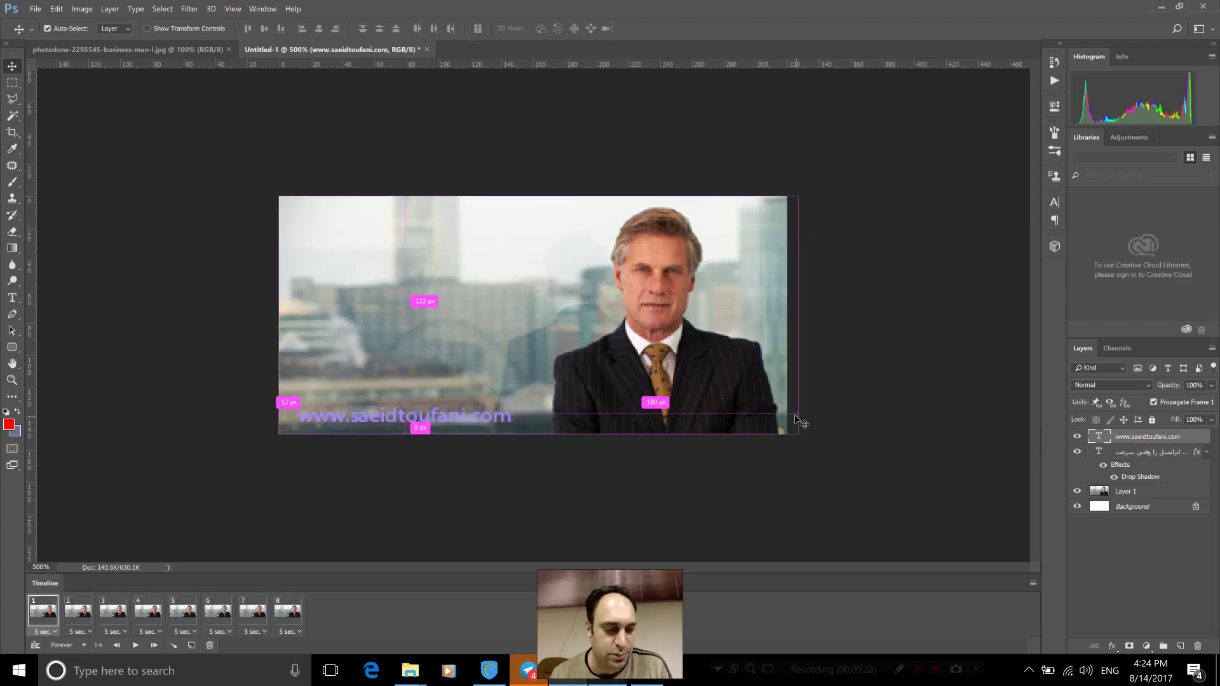
{"action": "left_click_drag", "start_coordinate": [426, 421], "coordinate": [423, 454]}
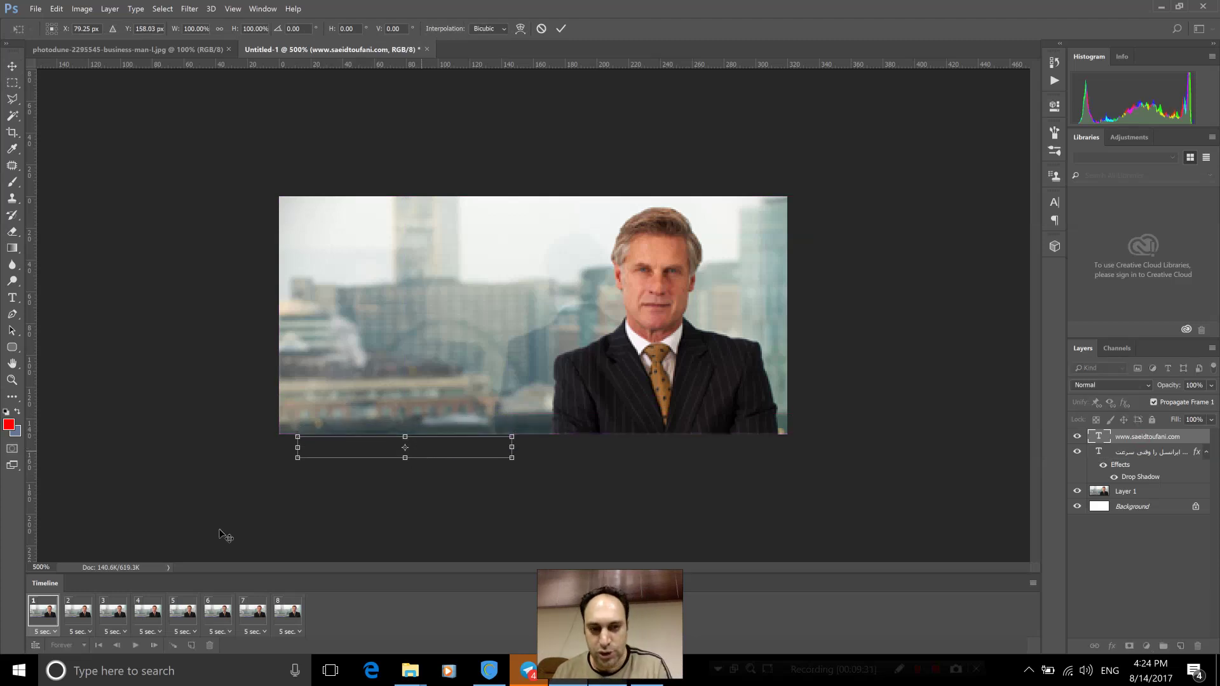
{"action": "key", "text": "Return"}
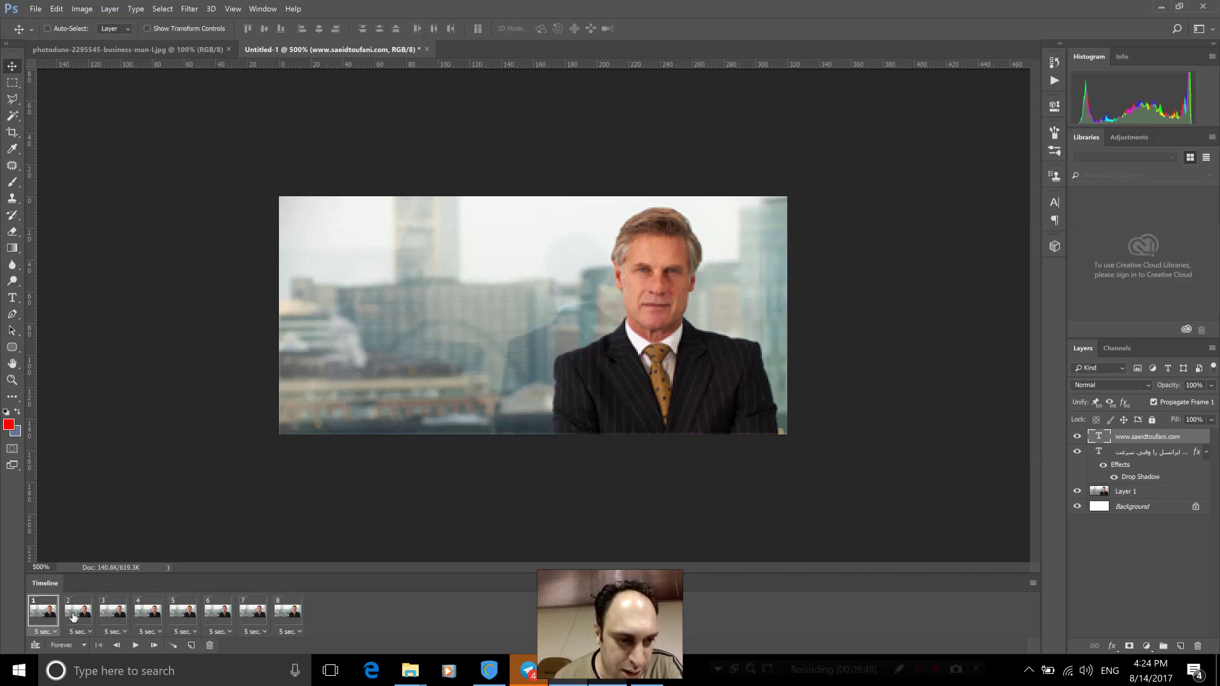
{"action": "left_click", "coordinate": [73, 615]}
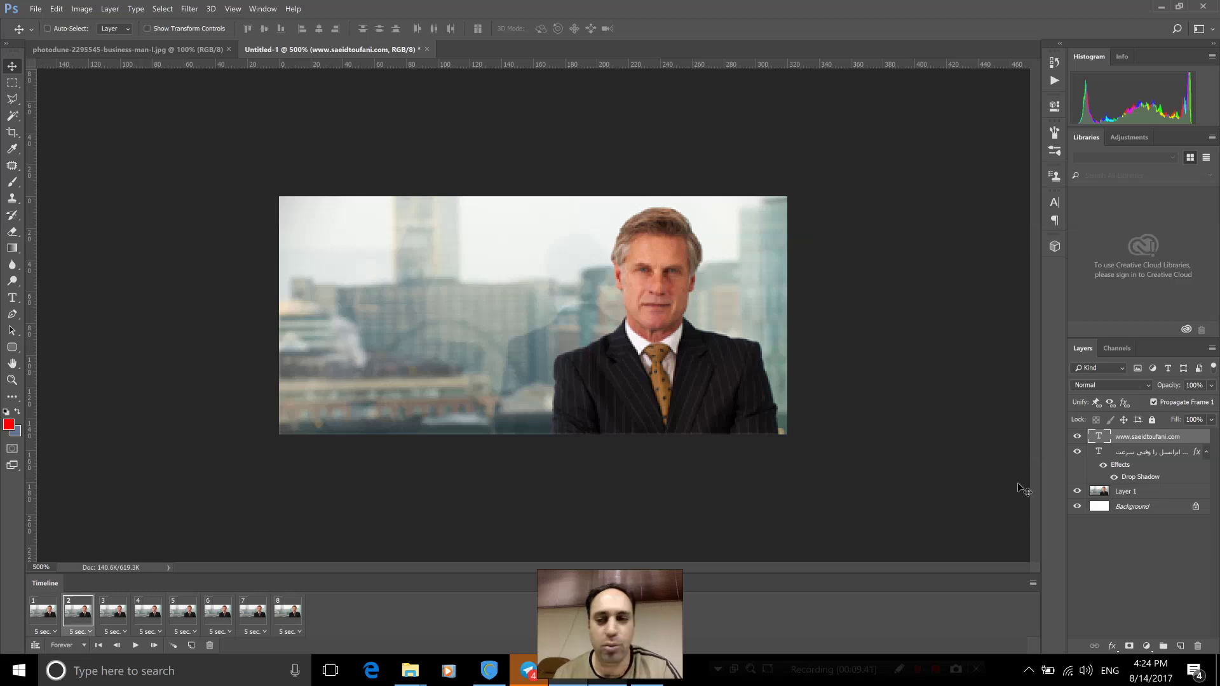
In frame 2, slide the Persian text partway onto the banner
{"action": "left_click", "coordinate": [1136, 458]}
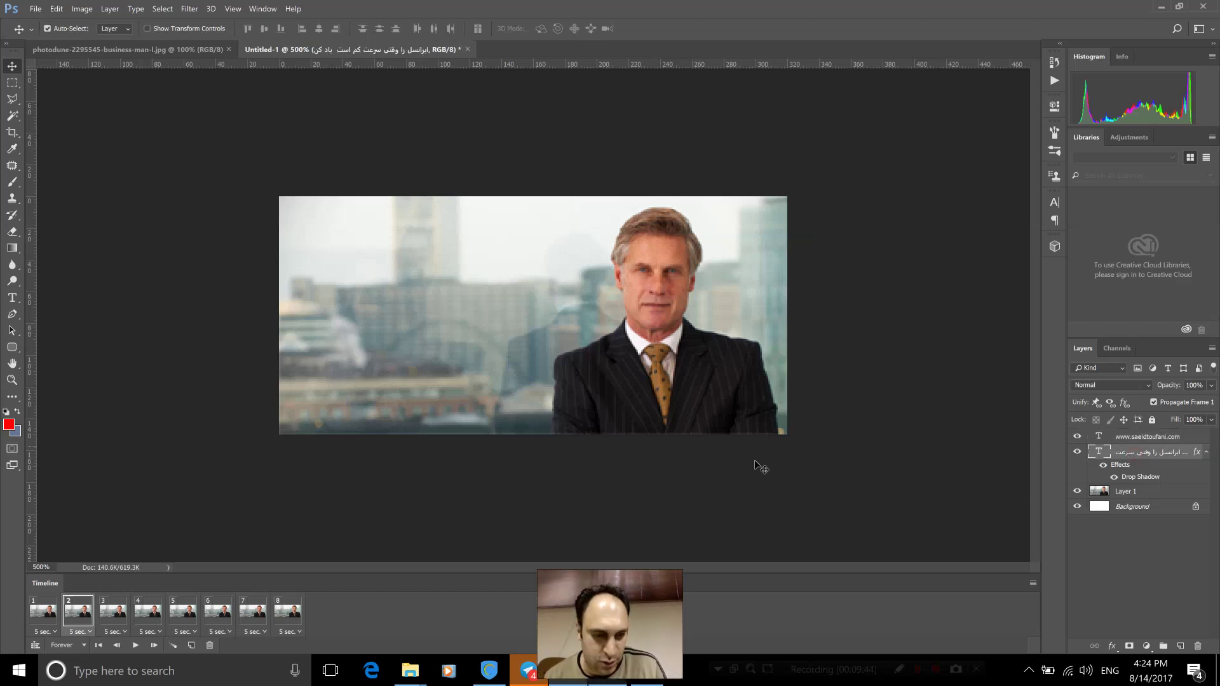
{"action": "key", "text": "ctrl+t"}
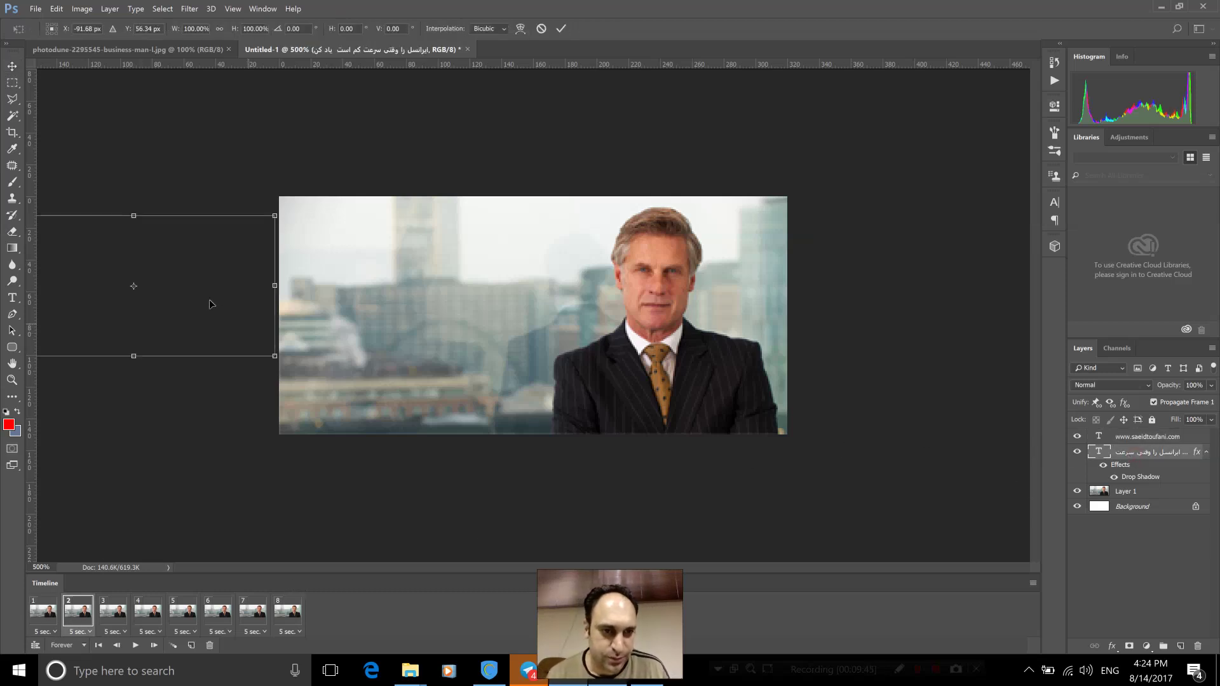
{"action": "left_click_drag", "start_coordinate": [212, 299], "coordinate": [265, 299]}
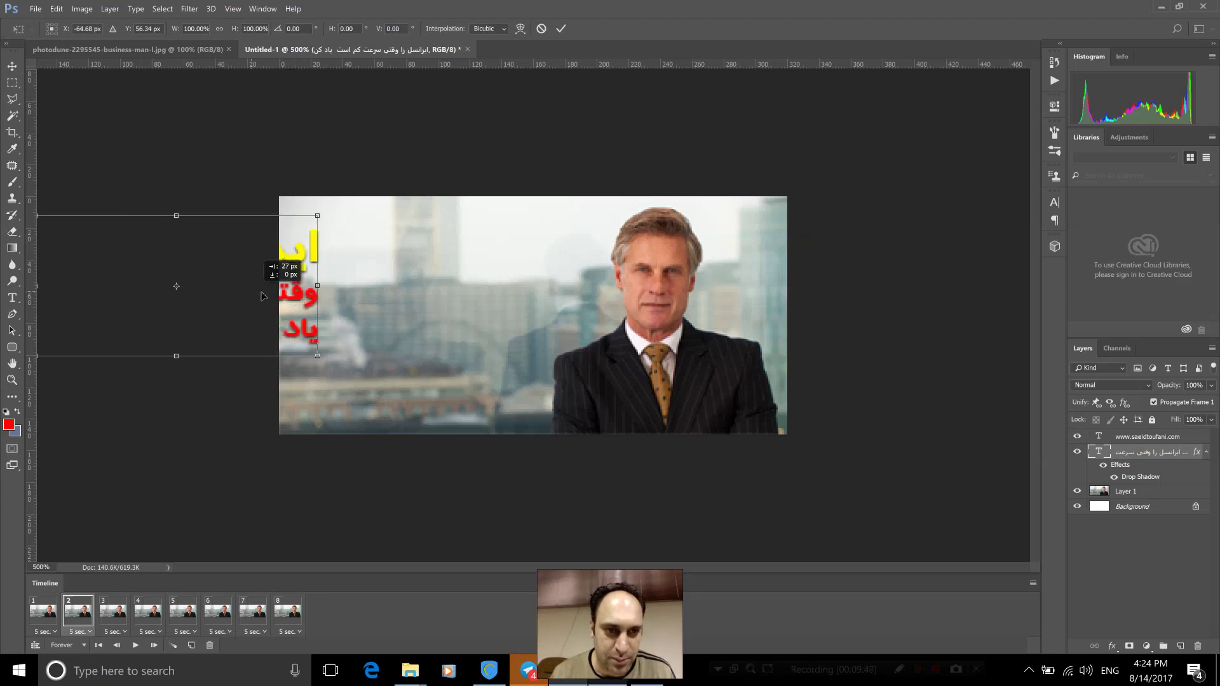
{"action": "key", "text": "Return"}
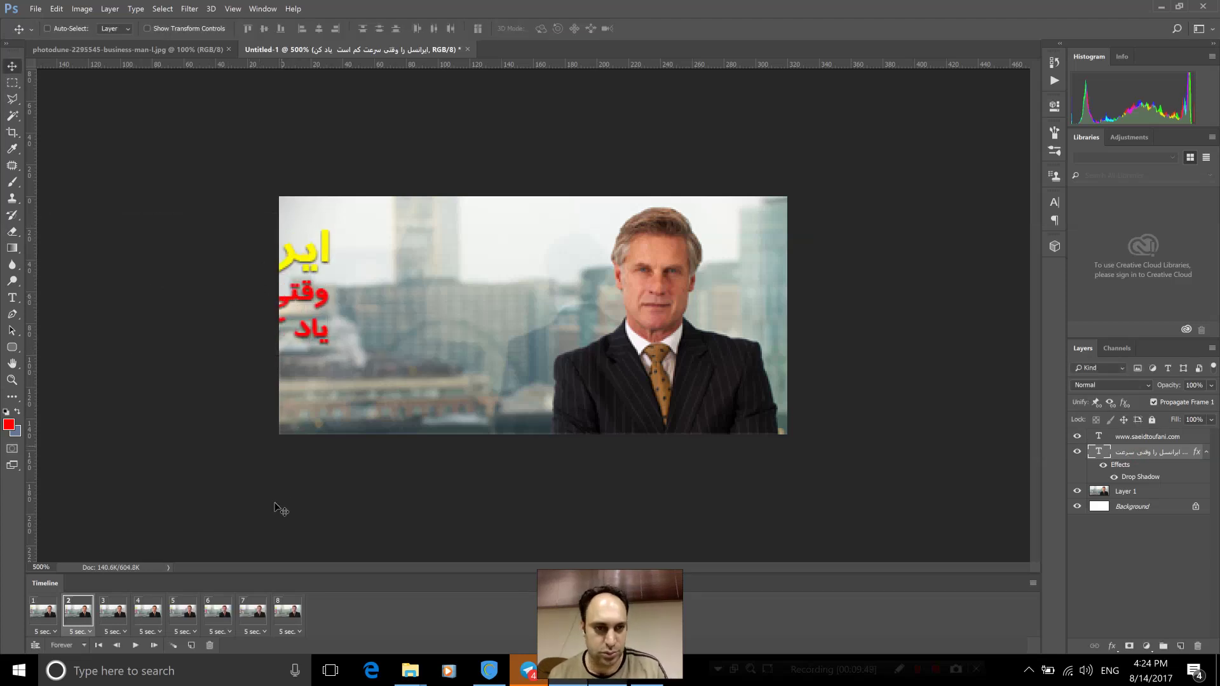
In frame 3, slide the Persian text further onto the banner
{"action": "left_click", "coordinate": [126, 618]}
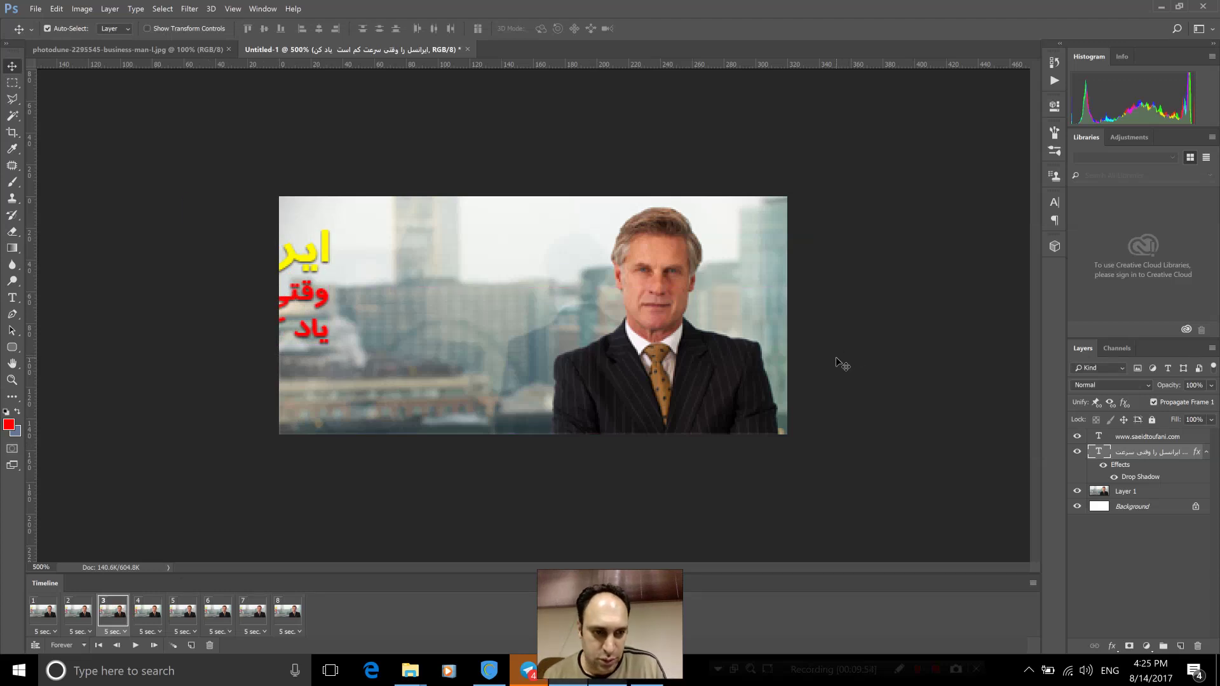
{"action": "key", "text": "ctrl+t"}
{"action": "left_click_drag", "start_coordinate": [280, 292], "coordinate": [371, 291]}
{"action": "key", "text": "Return"}
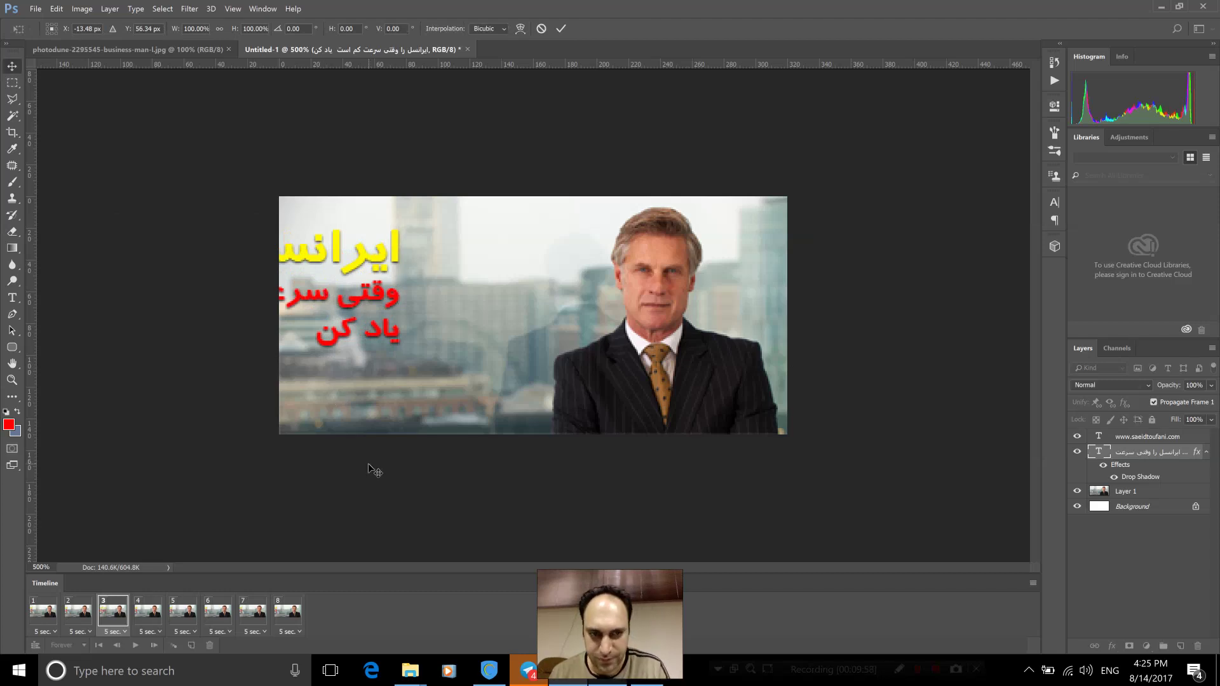
Review the frames and undo the trial text moves
{"action": "left_click", "coordinate": [70, 609]}
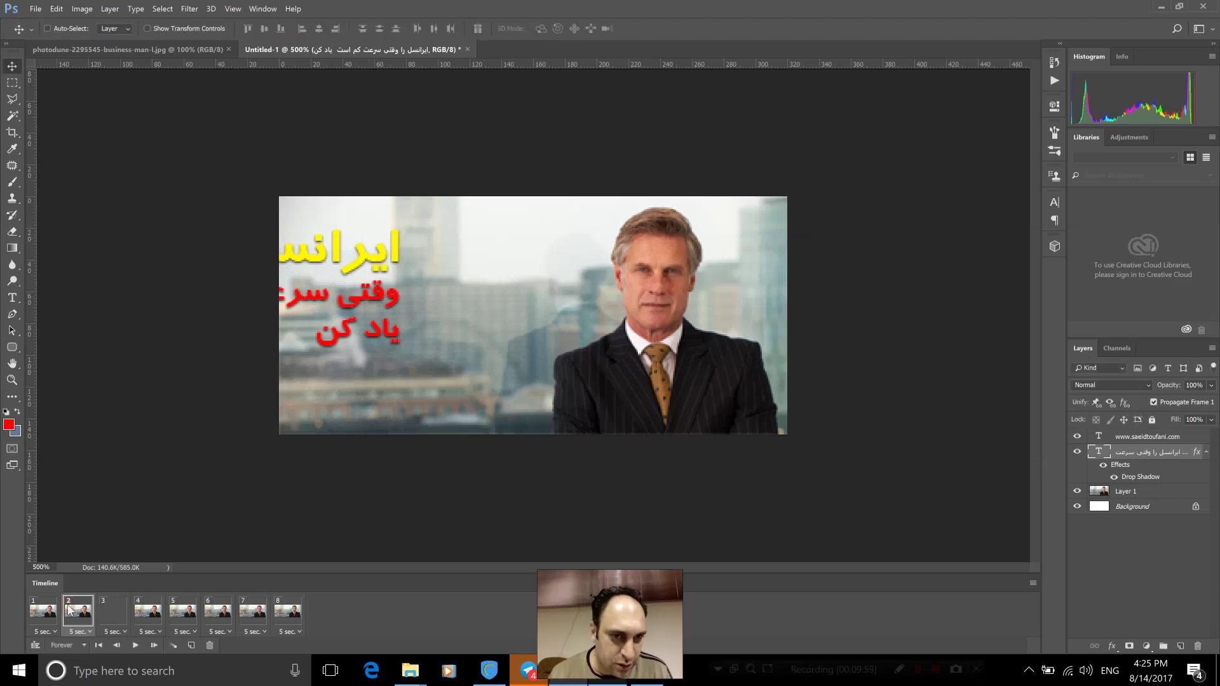
{"action": "left_click", "coordinate": [45, 615]}
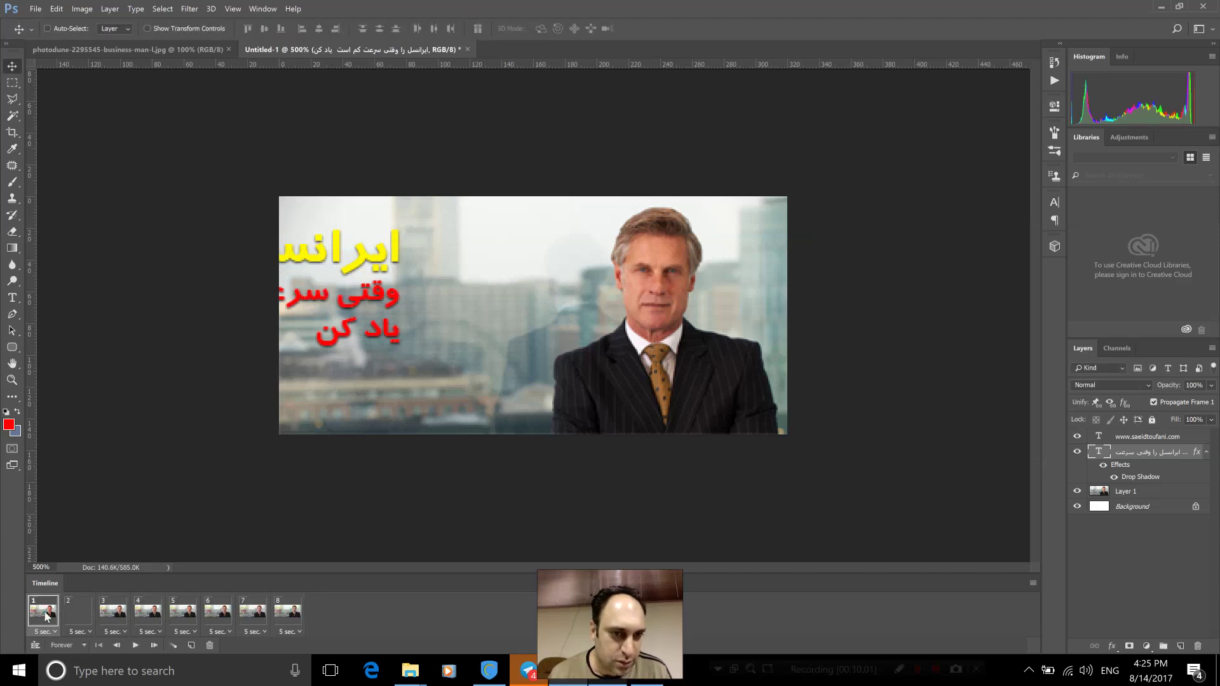
{"action": "left_click", "coordinate": [116, 613]}
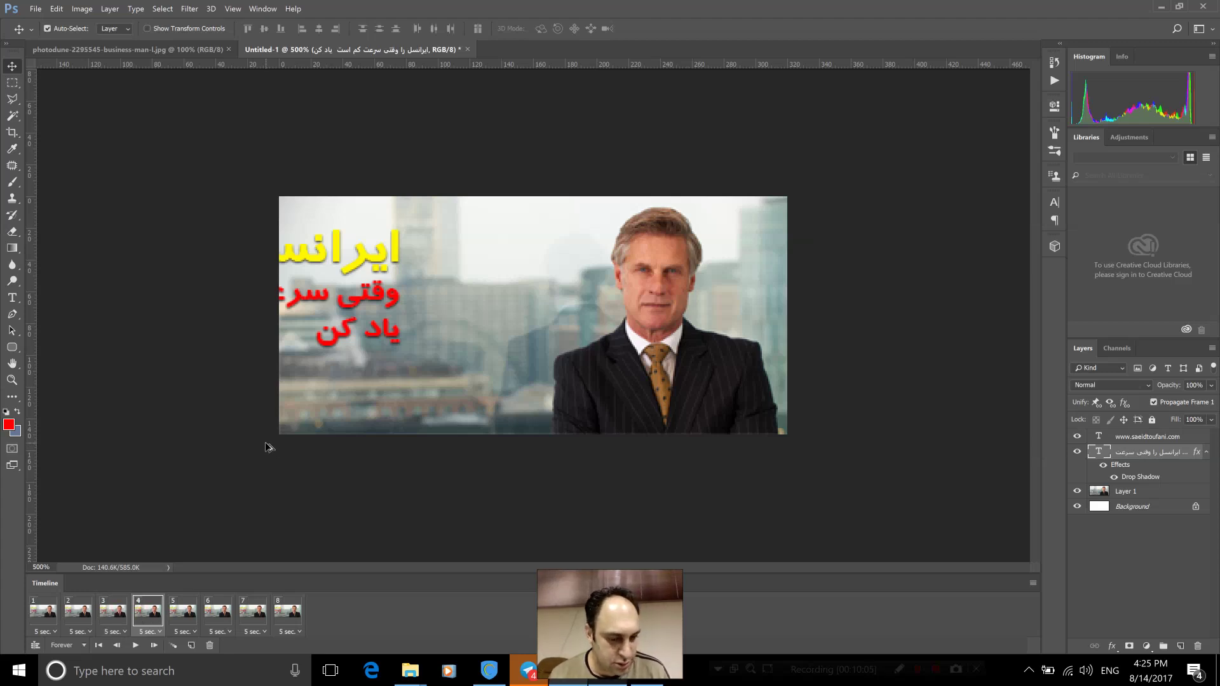
{"action": "key", "text": "ctrl+z"}
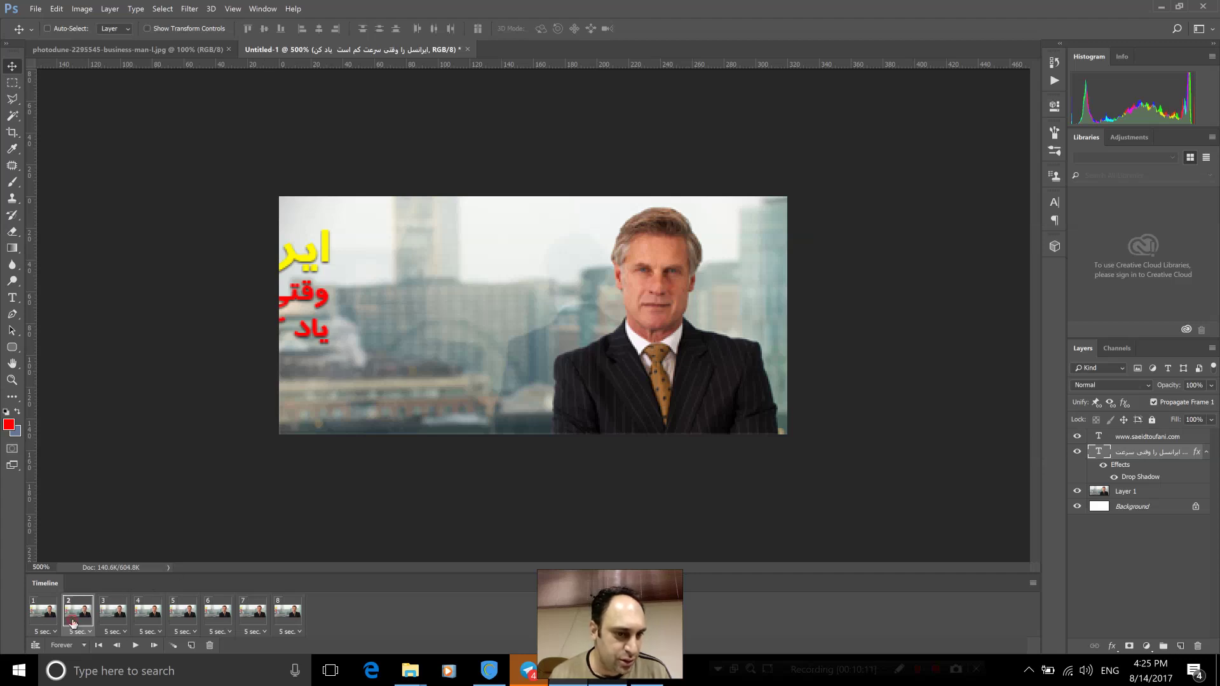
{"action": "key", "text": "ctrl+alt+z"}
{"action": "key", "text": "ctrl+alt+z"}
{"action": "key", "text": "ctrl+alt+z"}
{"action": "key", "text": "ctrl+shift+z"}
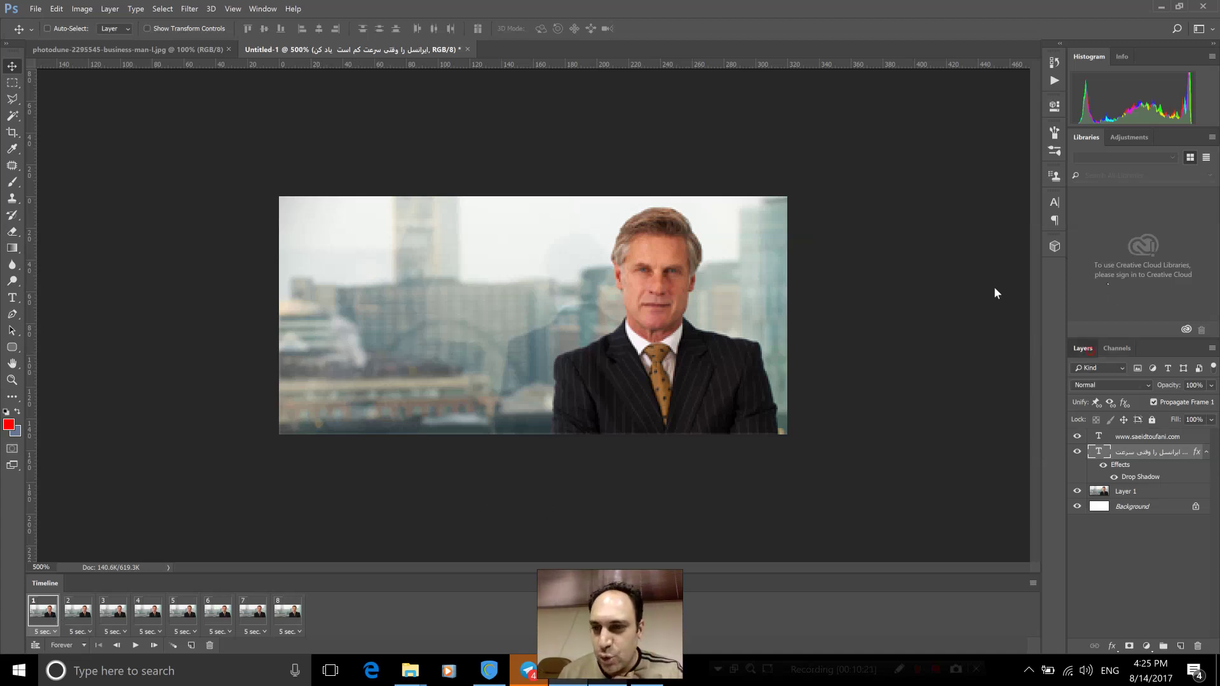
Float the Layers panel, then unlock and delete the white Background layer
{"action": "left_click_drag", "start_coordinate": [1092, 351], "coordinate": [863, 124]}
{"action": "mouse_move", "coordinate": [919, 431]}
{"action": "left_mouse_down"}
{"action": "mouse_move", "coordinate": [919, 372]}
{"action": "mouse_move", "coordinate": [941, 568]}
{"action": "left_mouse_up"}
{"action": "left_click", "coordinate": [966, 279]}
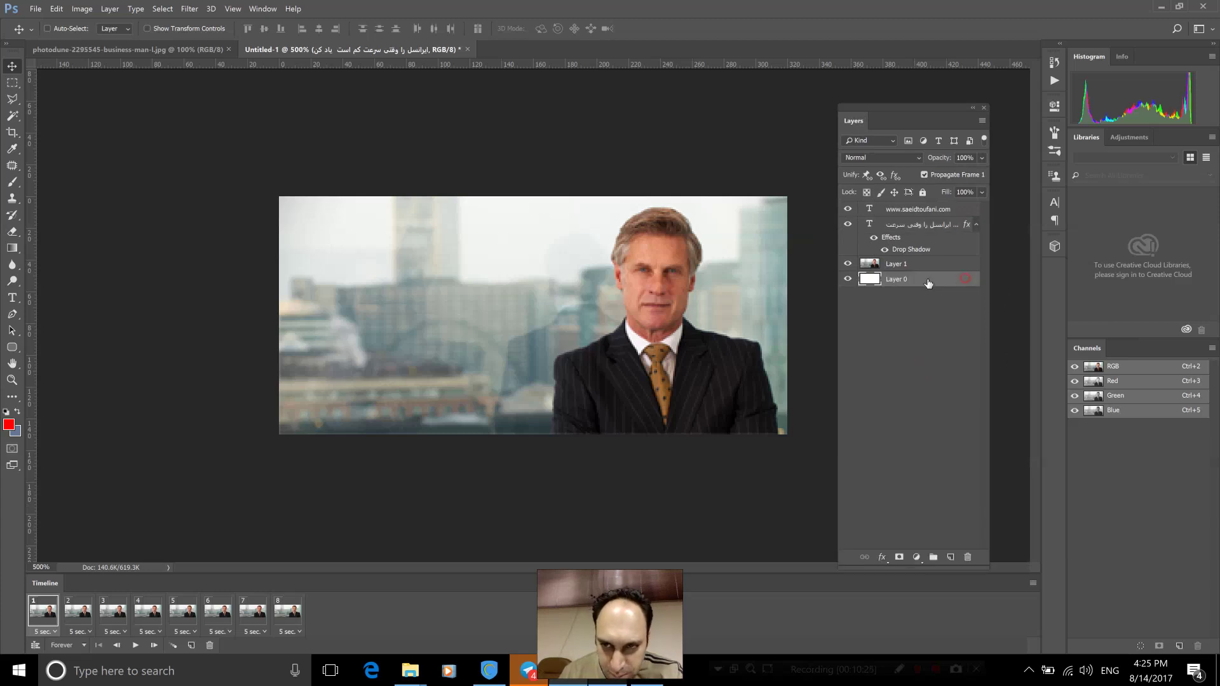
{"action": "left_click", "coordinate": [969, 558]}
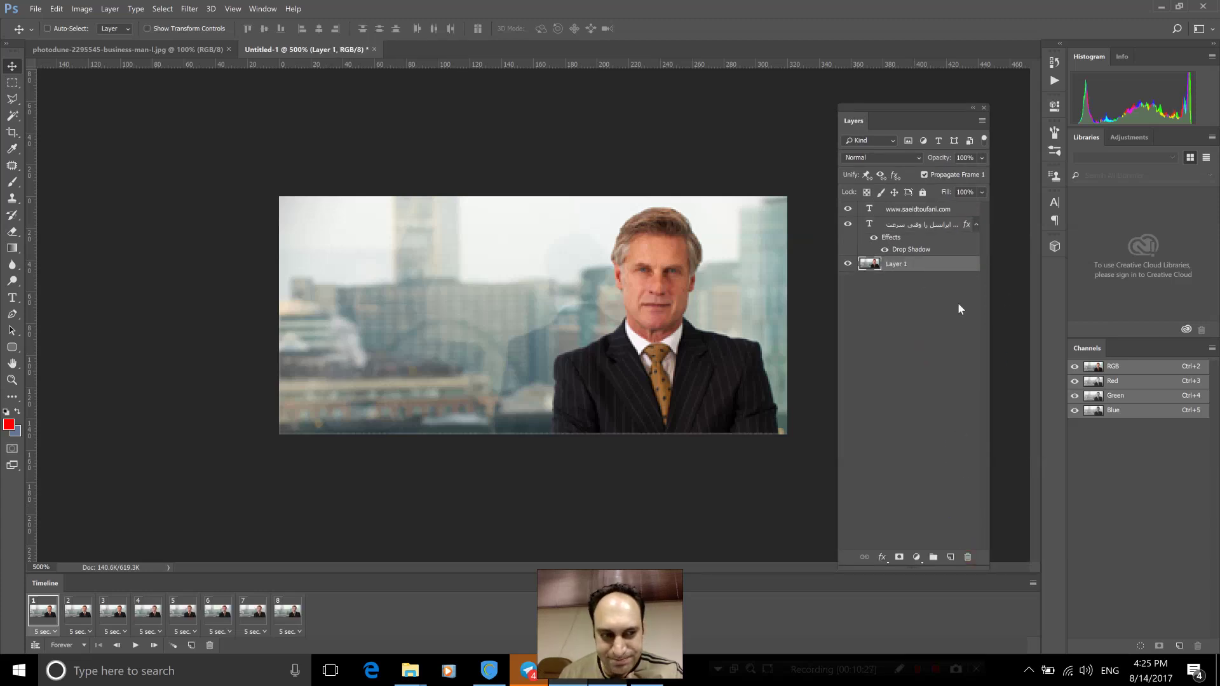
{"action": "left_click", "coordinate": [928, 225]}
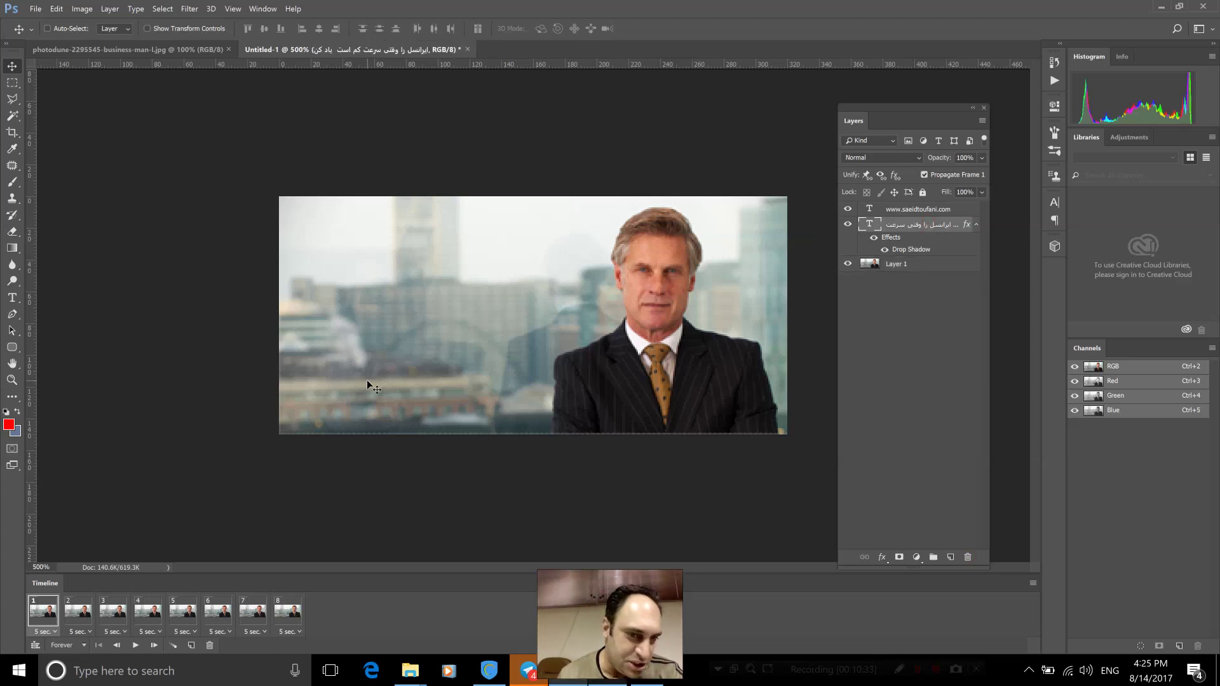
Duplicate the Persian text layer three times and hide the topmost copy
{"action": "right_click", "coordinate": [898, 228]}
{"action": "left_click", "coordinate": [686, 183]}
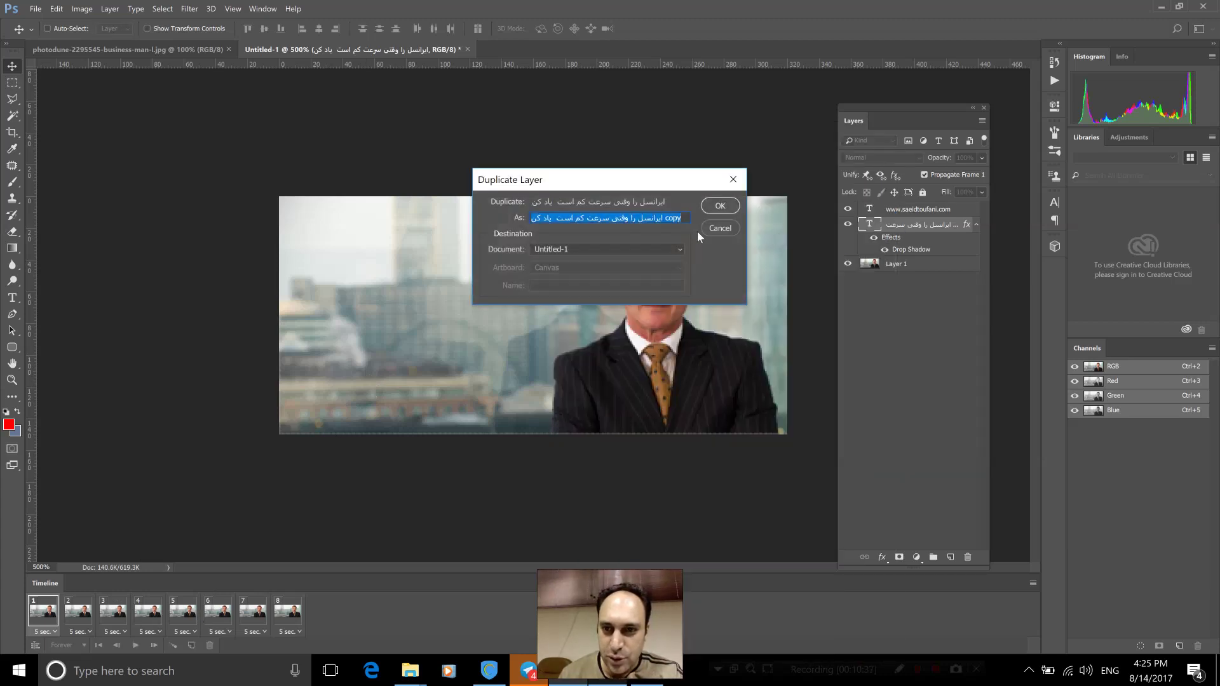
{"action": "left_click", "coordinate": [709, 206]}
{"action": "right_click", "coordinate": [922, 226]}
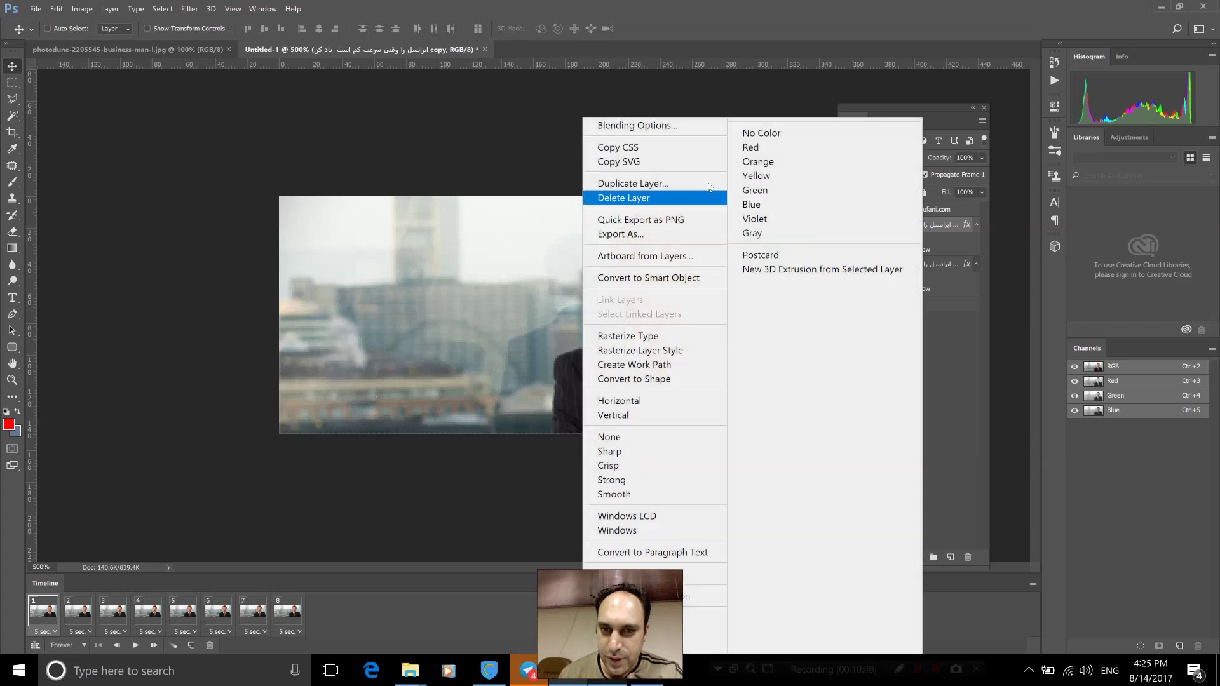
{"action": "left_click", "coordinate": [708, 185]}
{"action": "left_click", "coordinate": [731, 205]}
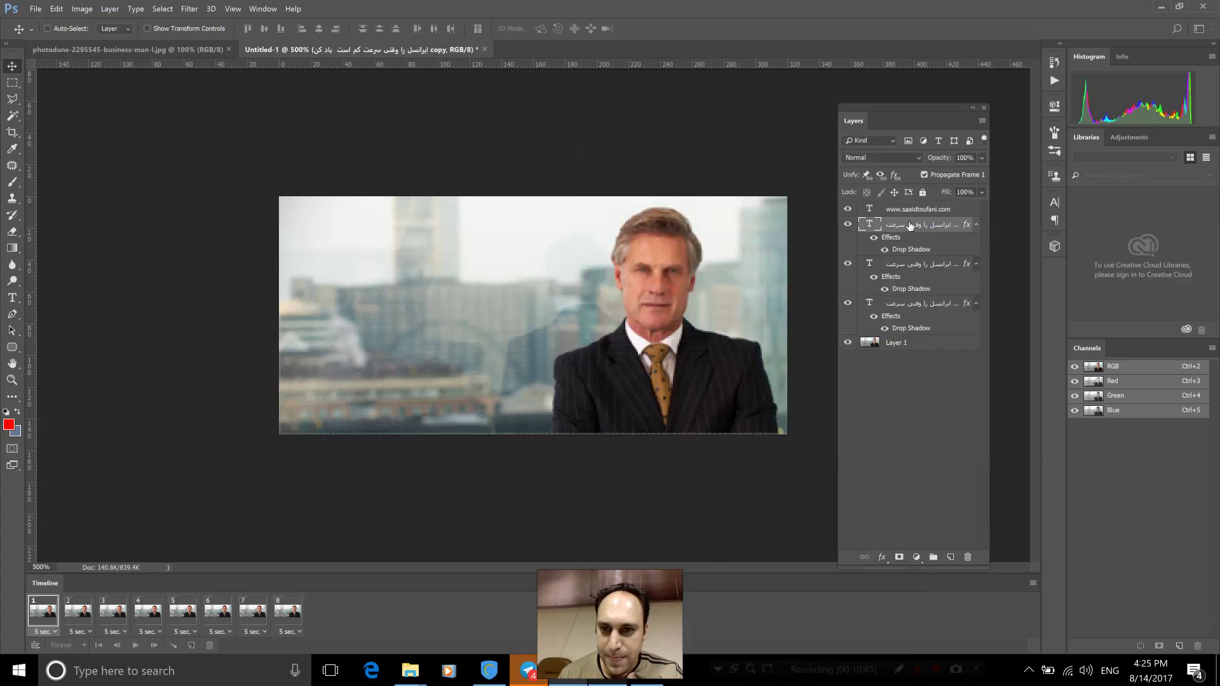
{"action": "right_click", "coordinate": [908, 226]}
{"action": "left_click", "coordinate": [678, 181]}
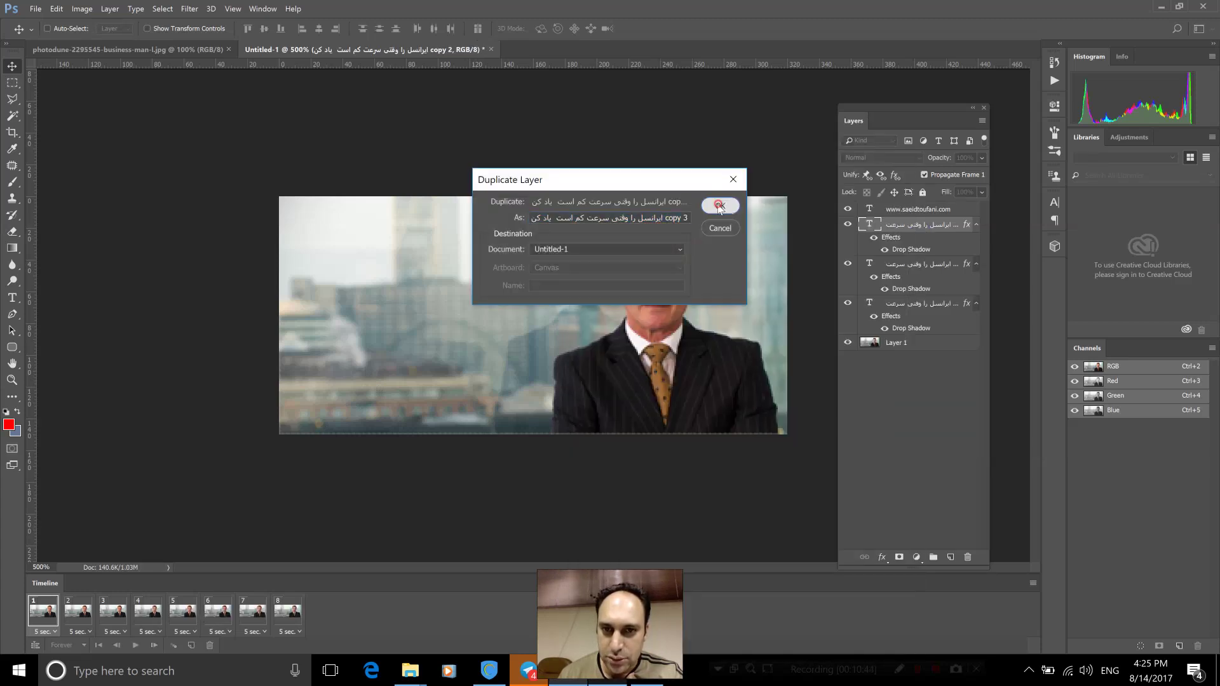
{"action": "left_click", "coordinate": [719, 204]}
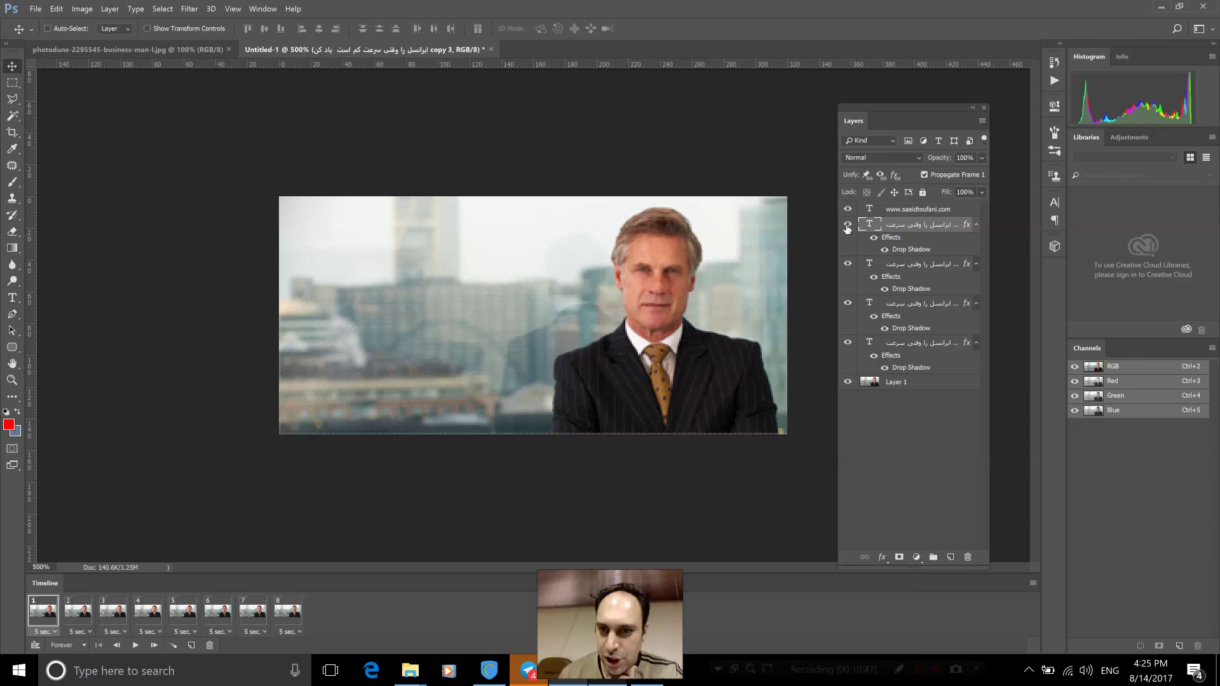
{"action": "left_click", "coordinate": [848, 227]}
Hide the second text copy, the URL layer and the remaining text copy
{"action": "left_click", "coordinate": [848, 208]}
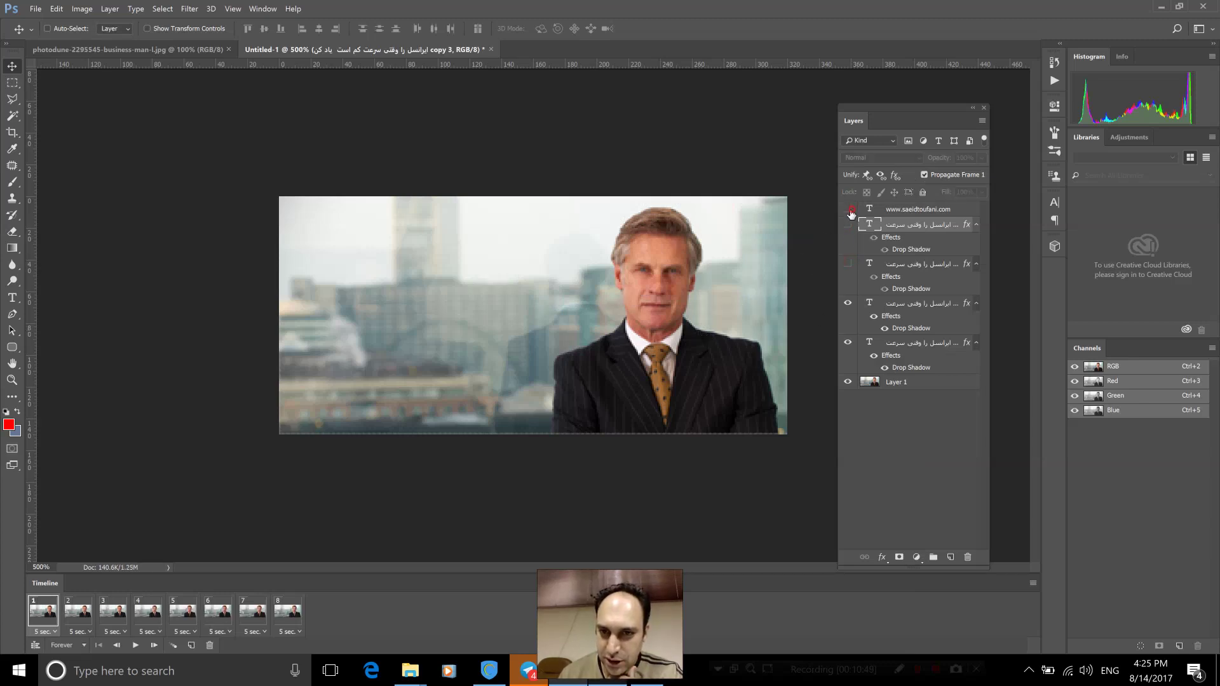
{"action": "left_click", "coordinate": [848, 303]}
{"action": "left_click", "coordinate": [845, 343]}
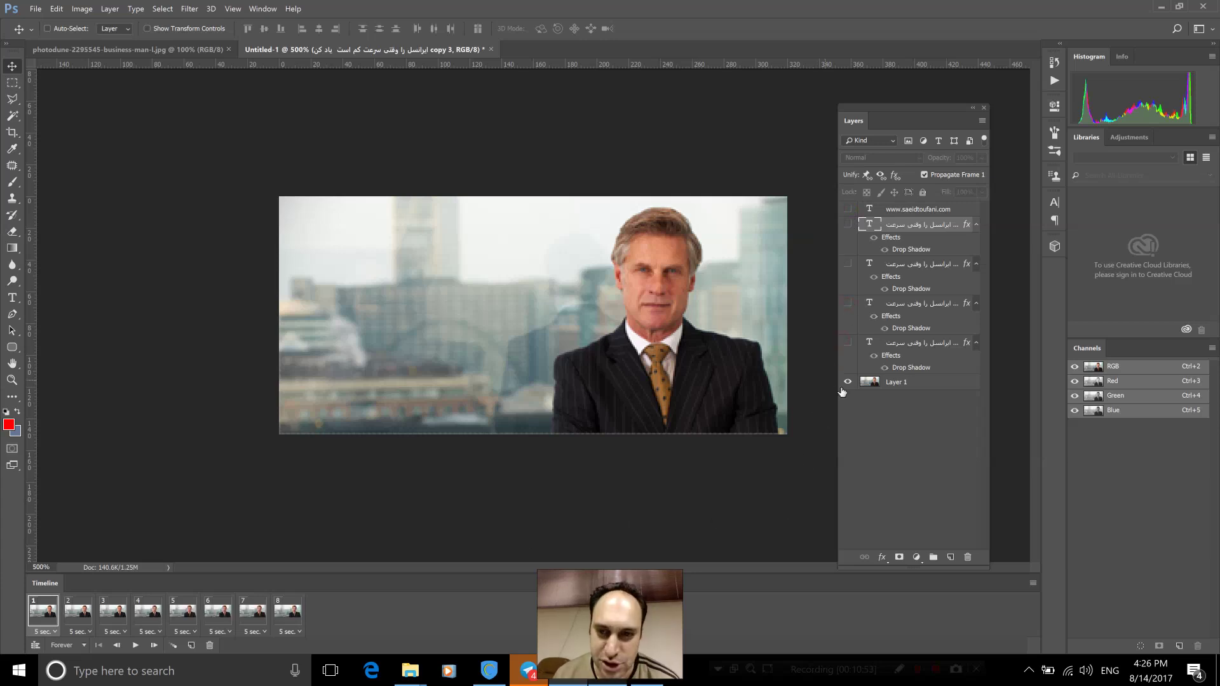
In frame 2, show the third text copy and slide it partway onto the banner
{"action": "left_click", "coordinate": [78, 611]}
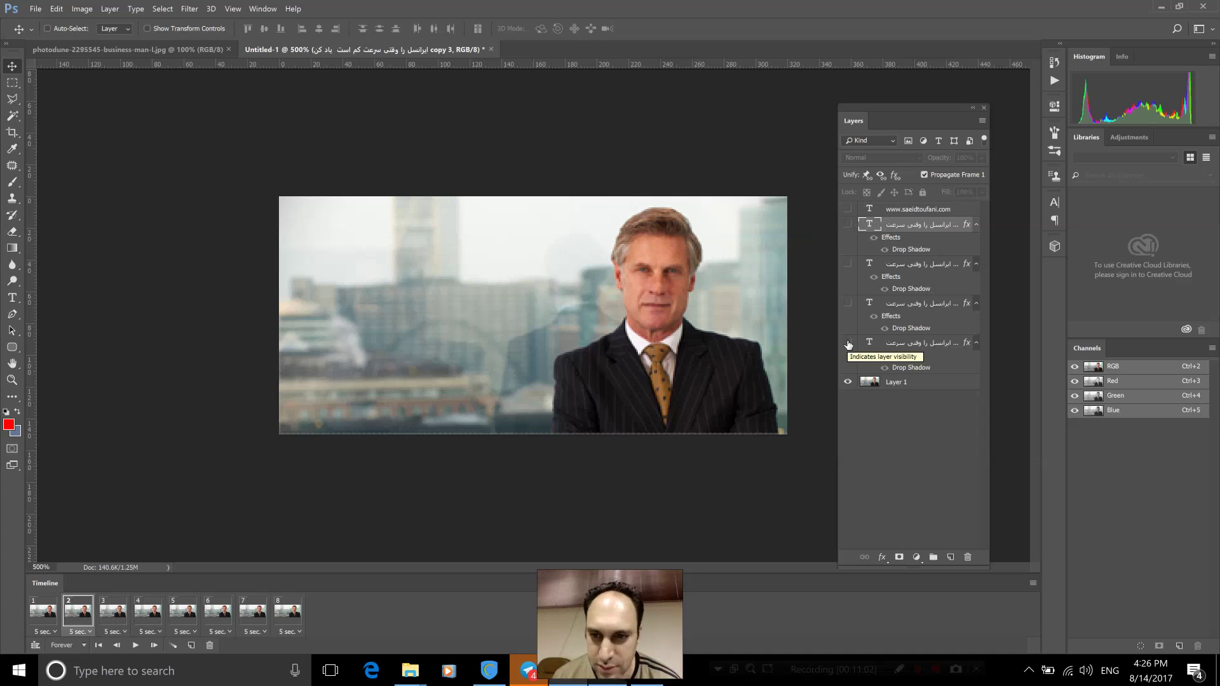
{"action": "left_click", "coordinate": [849, 305]}
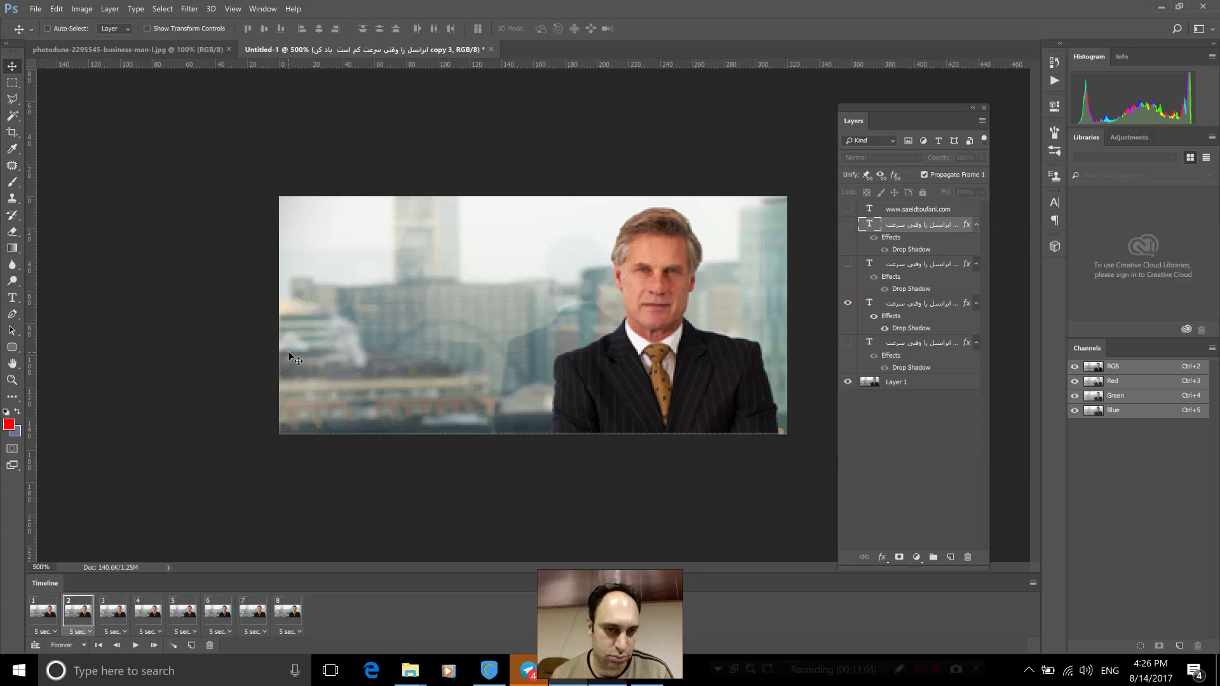
{"action": "key", "text": "ctrl"}
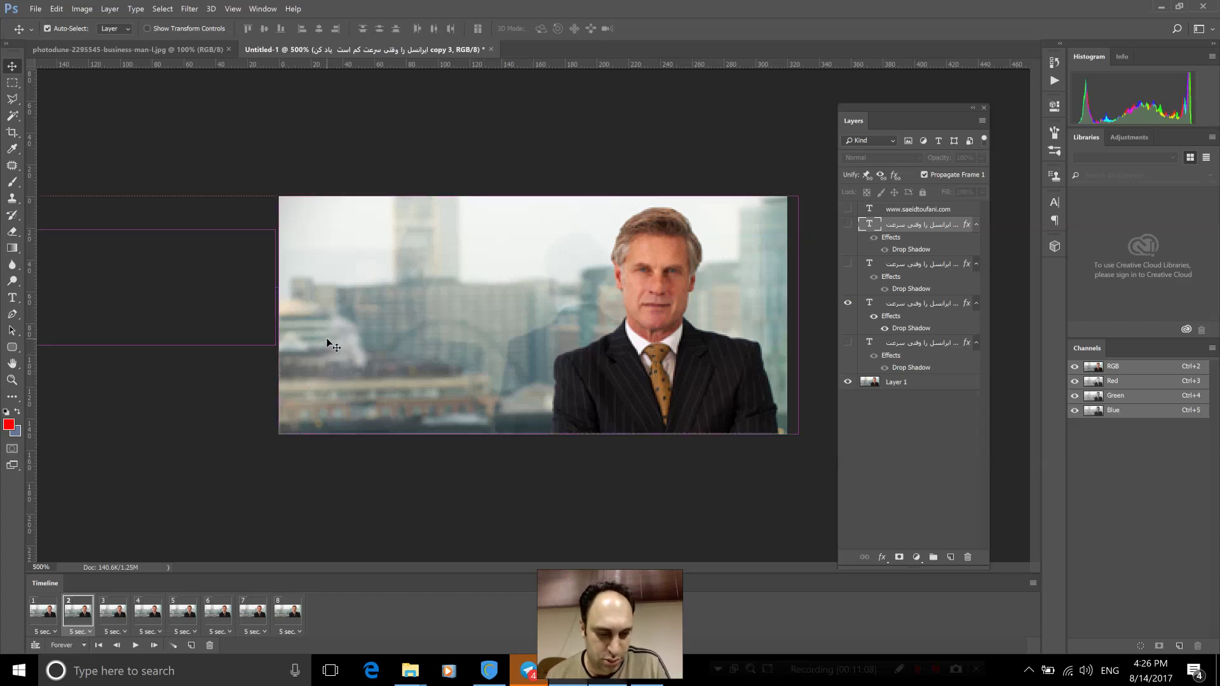
{"action": "left_click", "coordinate": [903, 308]}
{"action": "key", "text": "ctrl+t"}
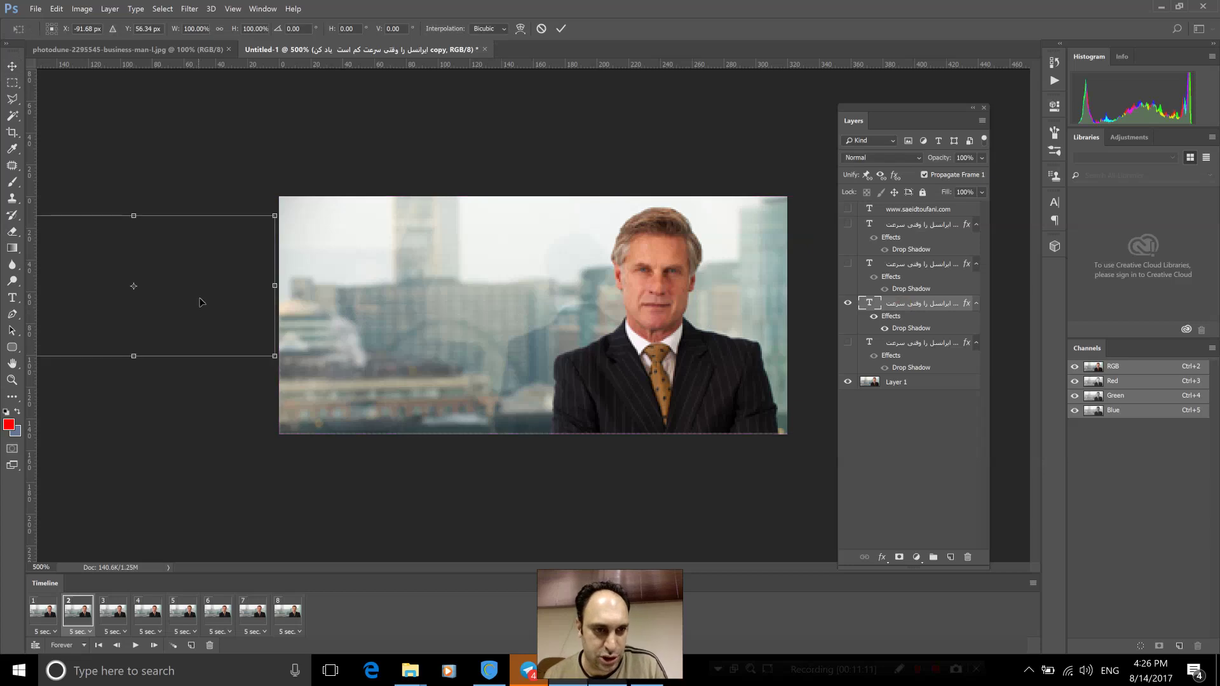
{"action": "left_click_drag", "start_coordinate": [204, 291], "coordinate": [255, 292]}
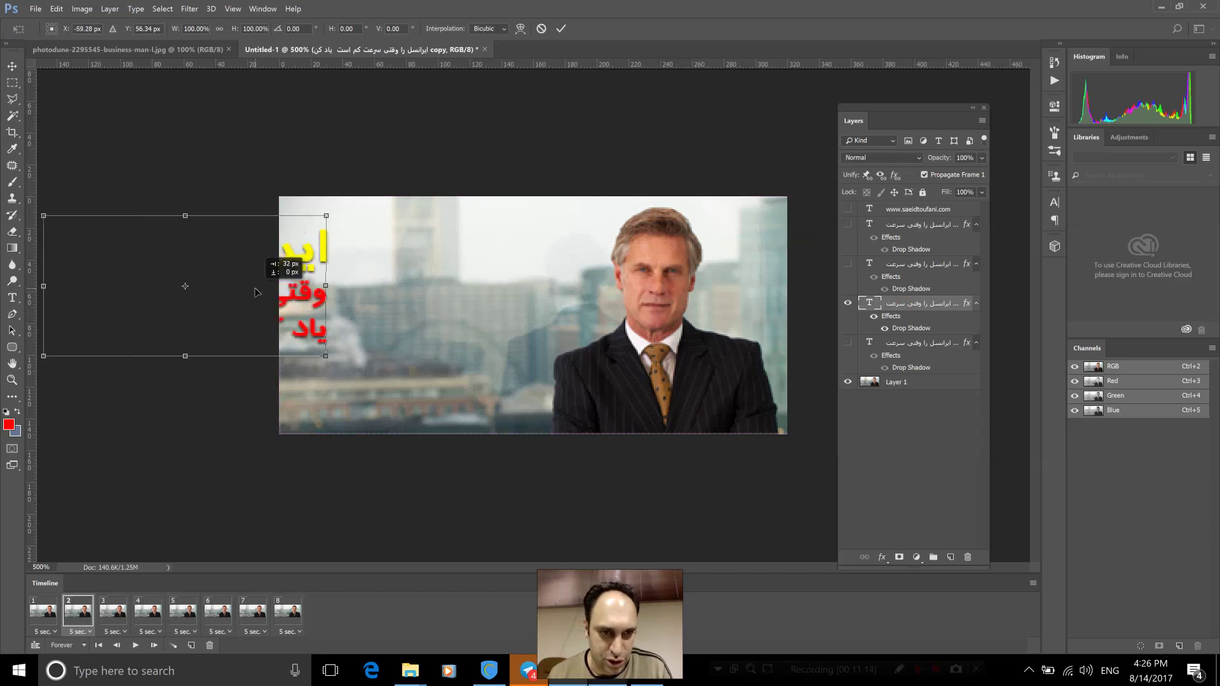
{"action": "key", "text": "Return"}
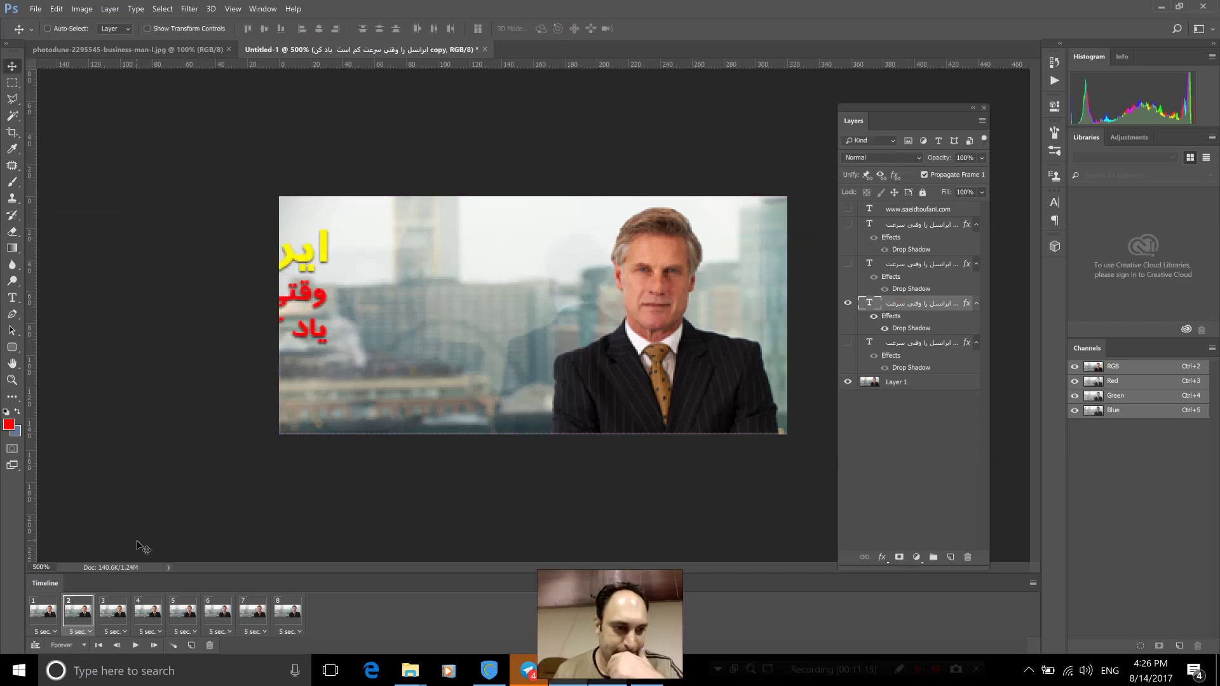
In frame 3, show the second text copy and slide it further onto the banner
{"action": "left_click", "coordinate": [44, 612]}
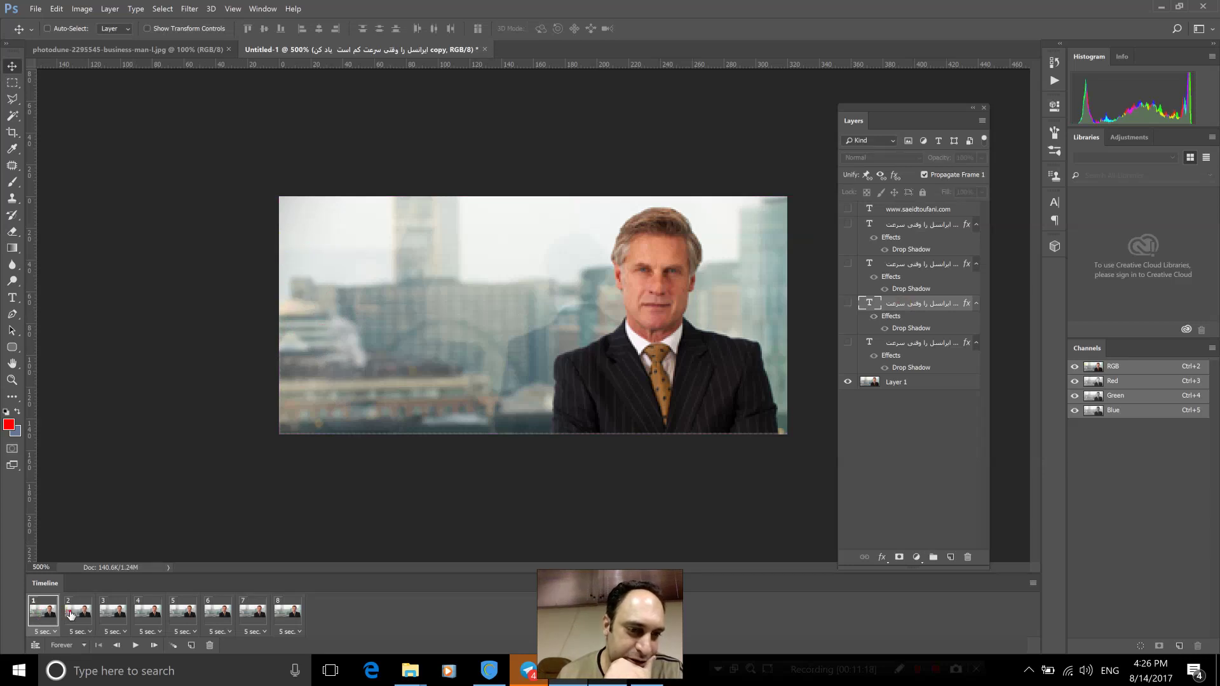
{"action": "left_click", "coordinate": [70, 611]}
{"action": "left_click", "coordinate": [114, 612]}
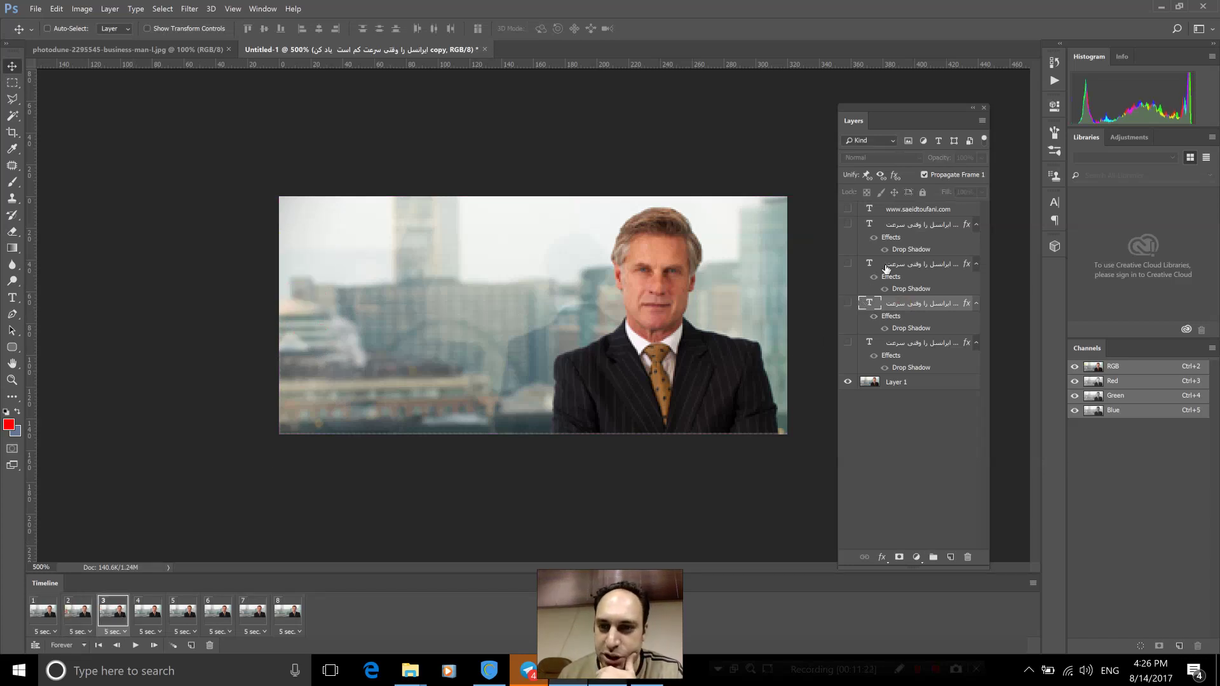
{"action": "left_click", "coordinate": [848, 265]}
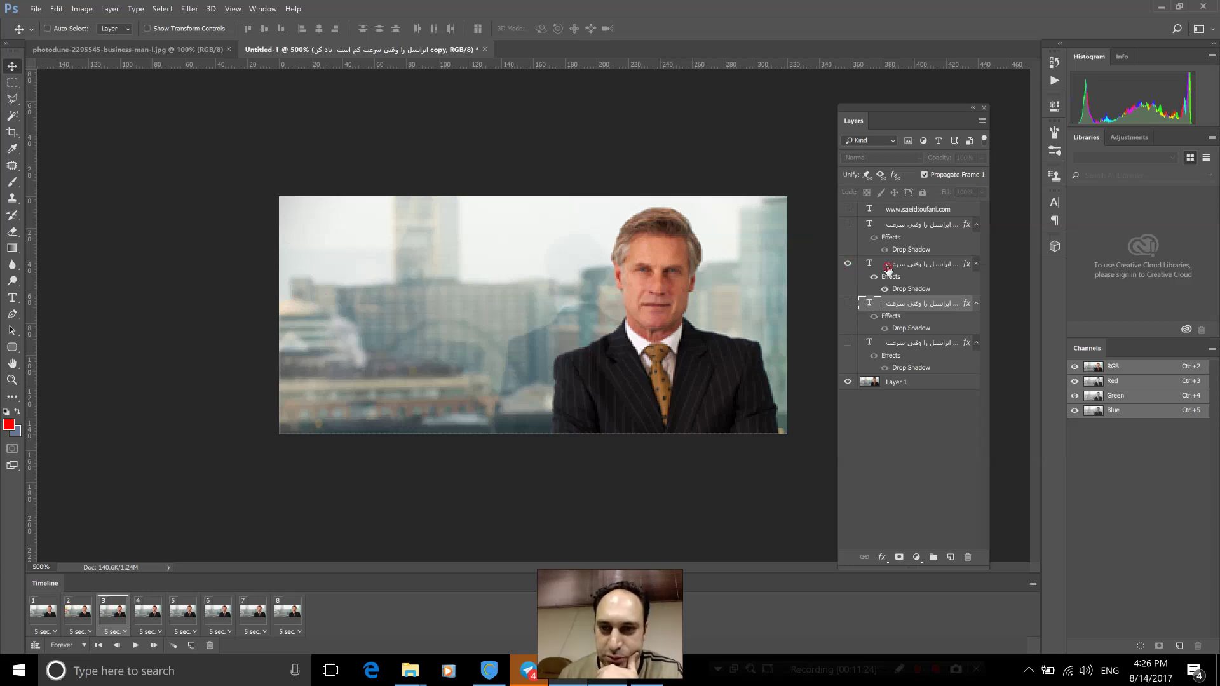
{"action": "left_click", "coordinate": [887, 269]}
{"action": "key", "text": "ctrl+t"}
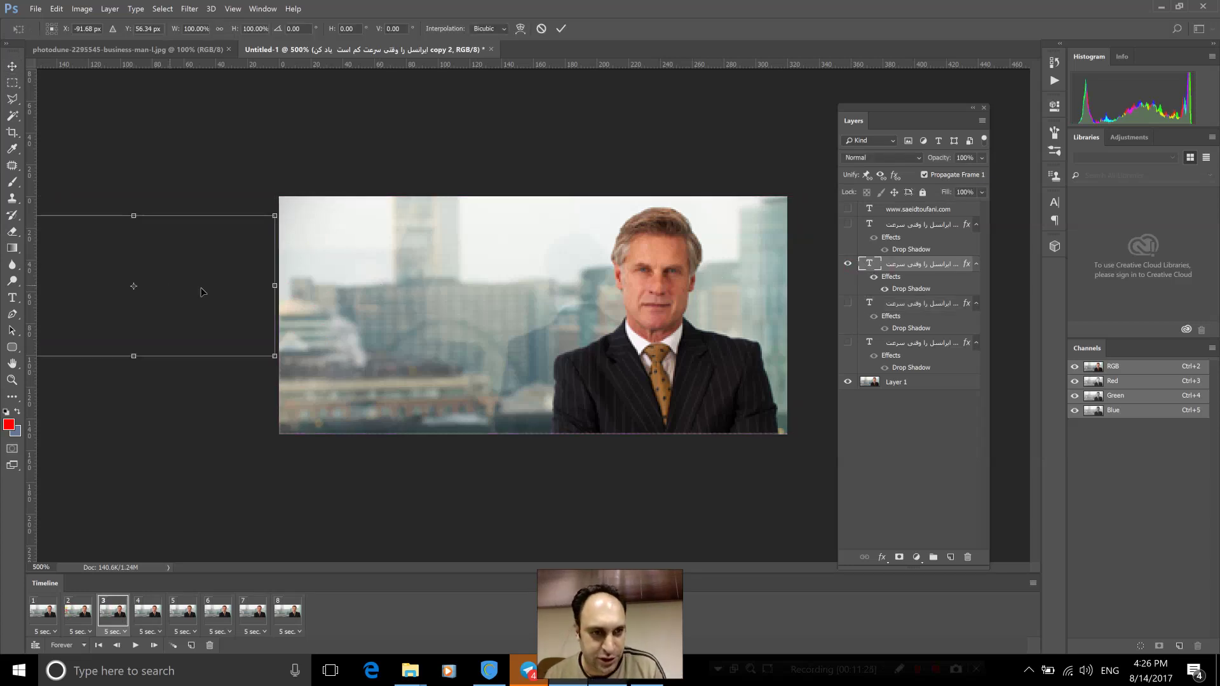
{"action": "mouse_move", "coordinate": [201, 292]}
{"action": "left_mouse_down"}
{"action": "mouse_move", "coordinate": [353, 311]}
{"action": "mouse_move", "coordinate": [342, 307]}
{"action": "left_mouse_up"}
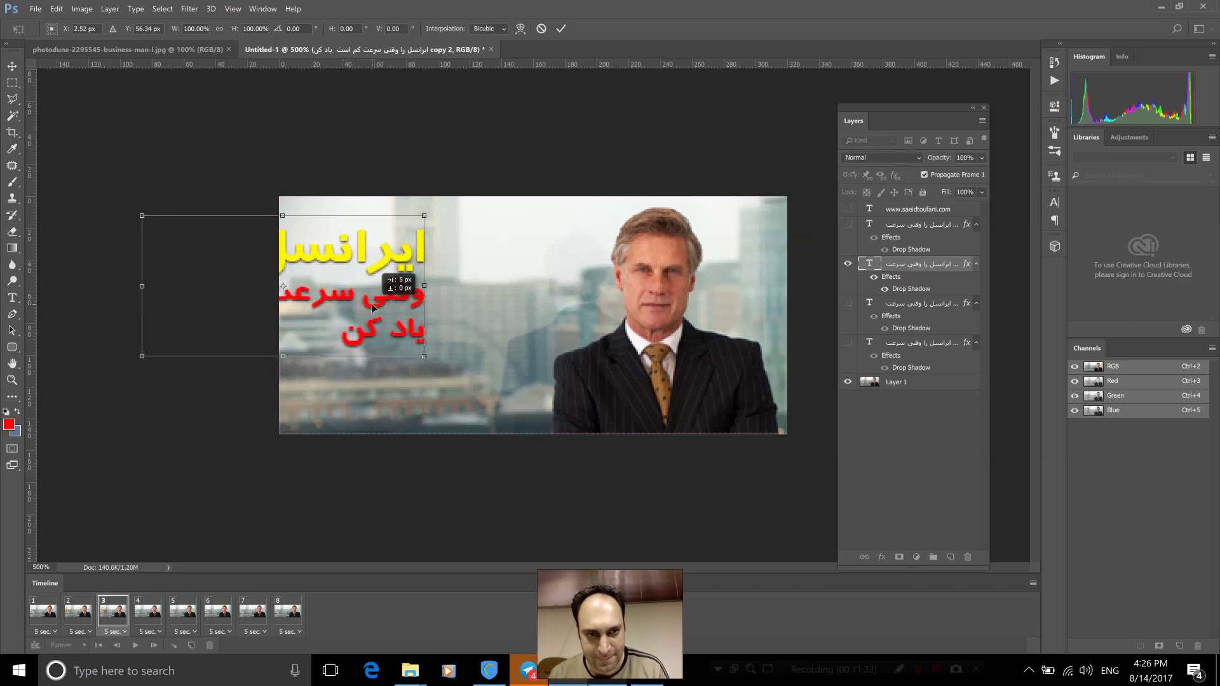
{"action": "left_click_drag", "start_coordinate": [367, 304], "coordinate": [399, 321]}
{"action": "key", "text": "Return"}
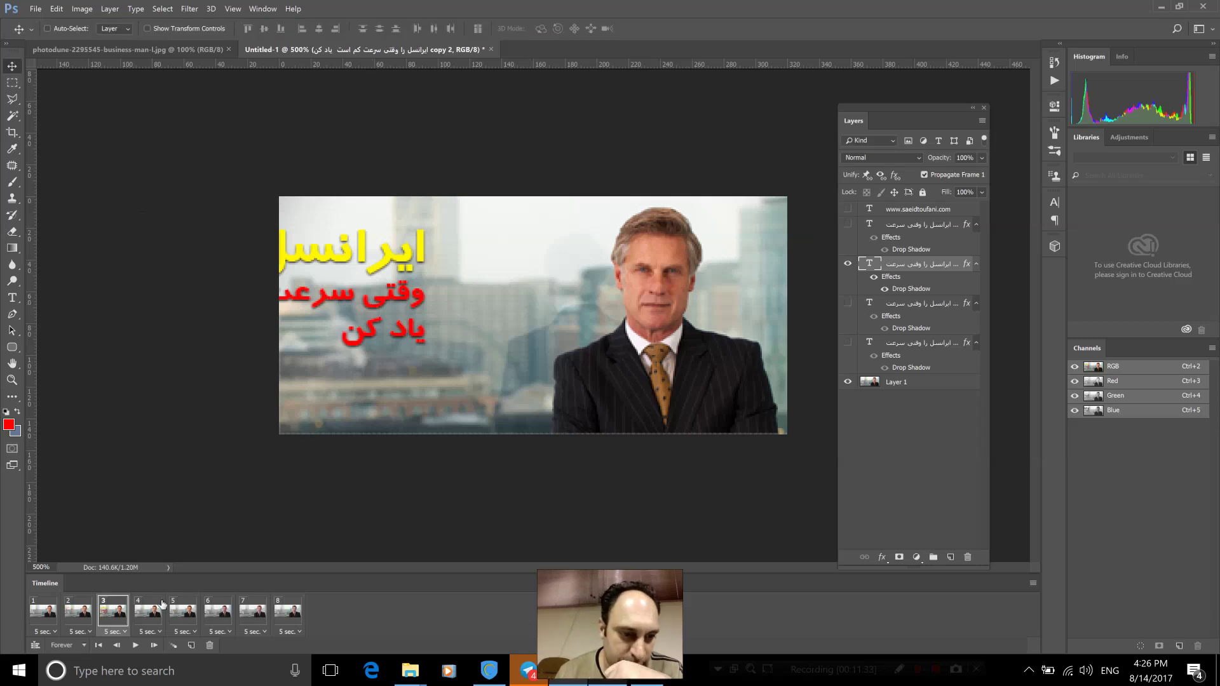
In frame 4, show the top Persian text copy and slide it fully beside the businessman
{"action": "left_click", "coordinate": [148, 610]}
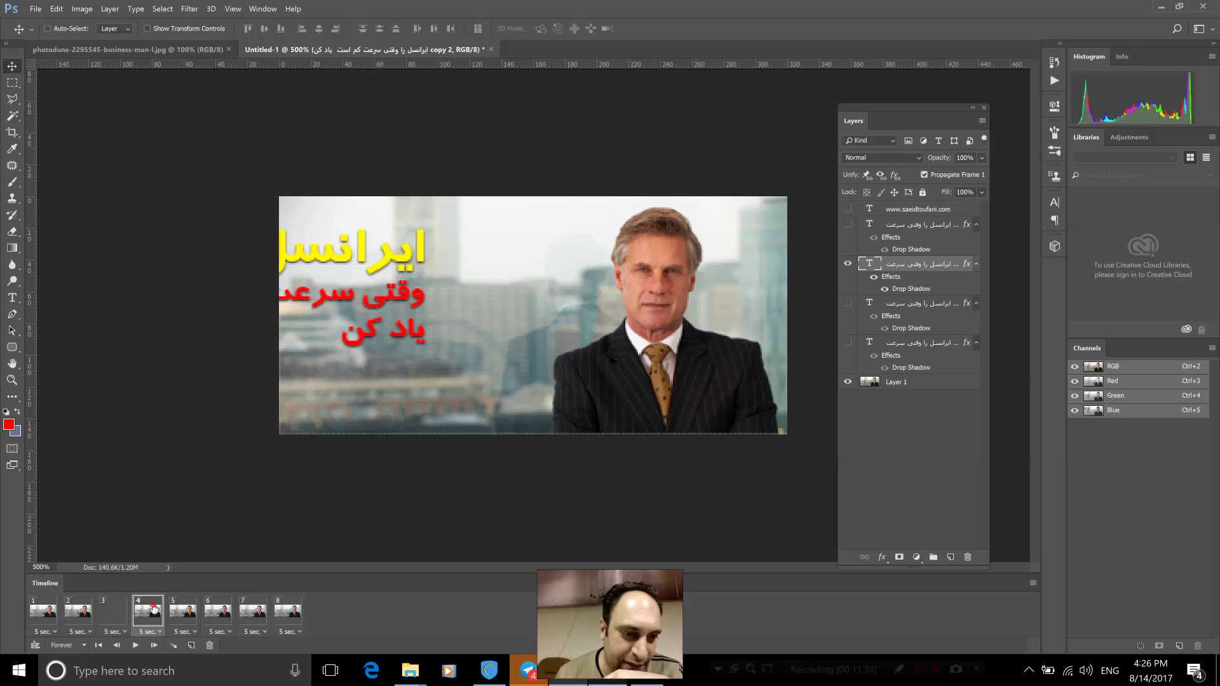
{"action": "left_click", "coordinate": [849, 225]}
{"action": "left_click", "coordinate": [915, 224]}
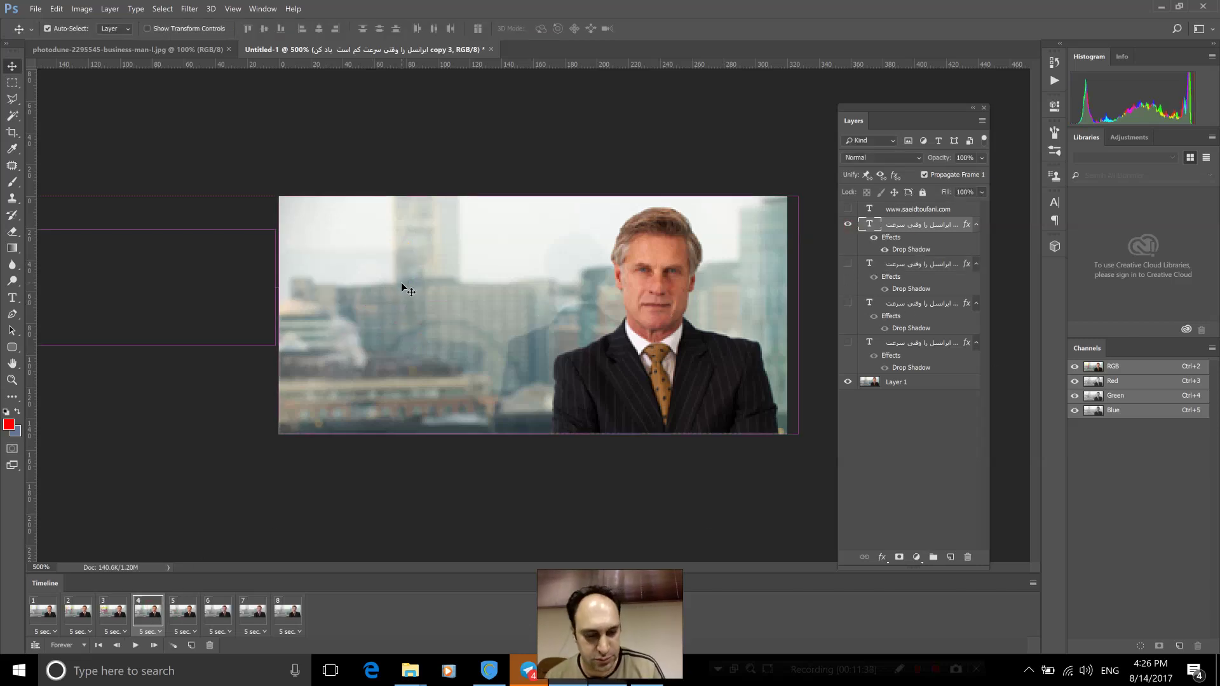
{"action": "key", "text": "ctrl+t"}
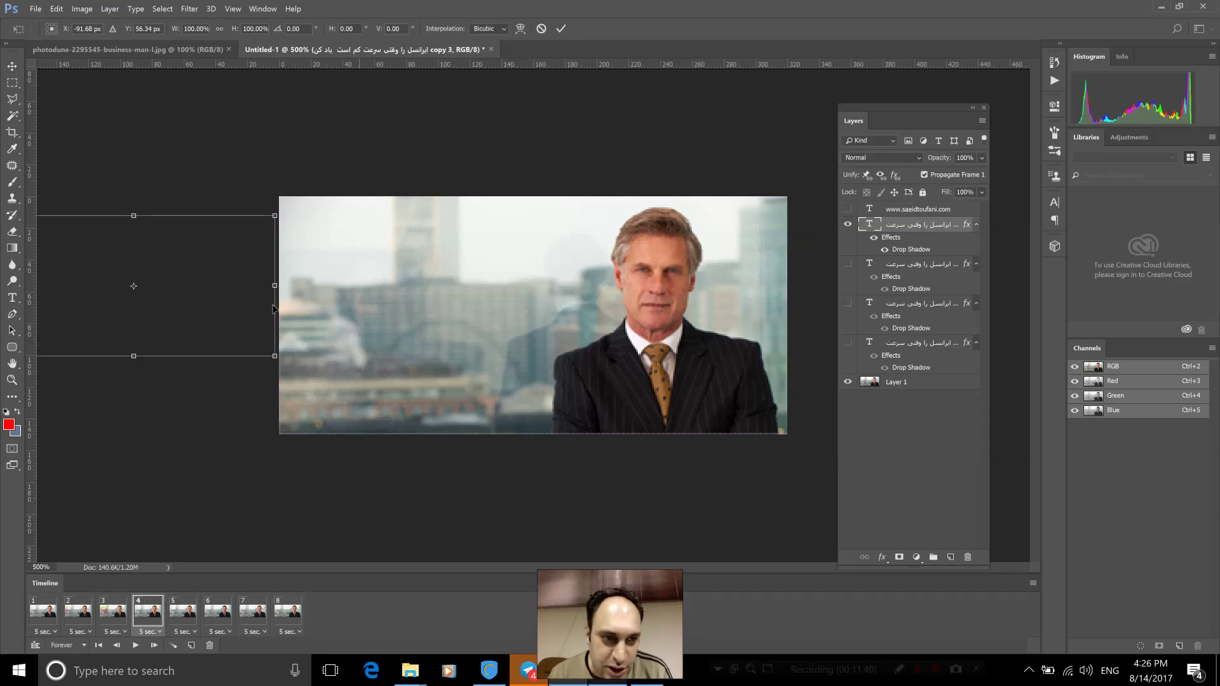
{"action": "left_click_drag", "start_coordinate": [261, 267], "coordinate": [504, 280]}
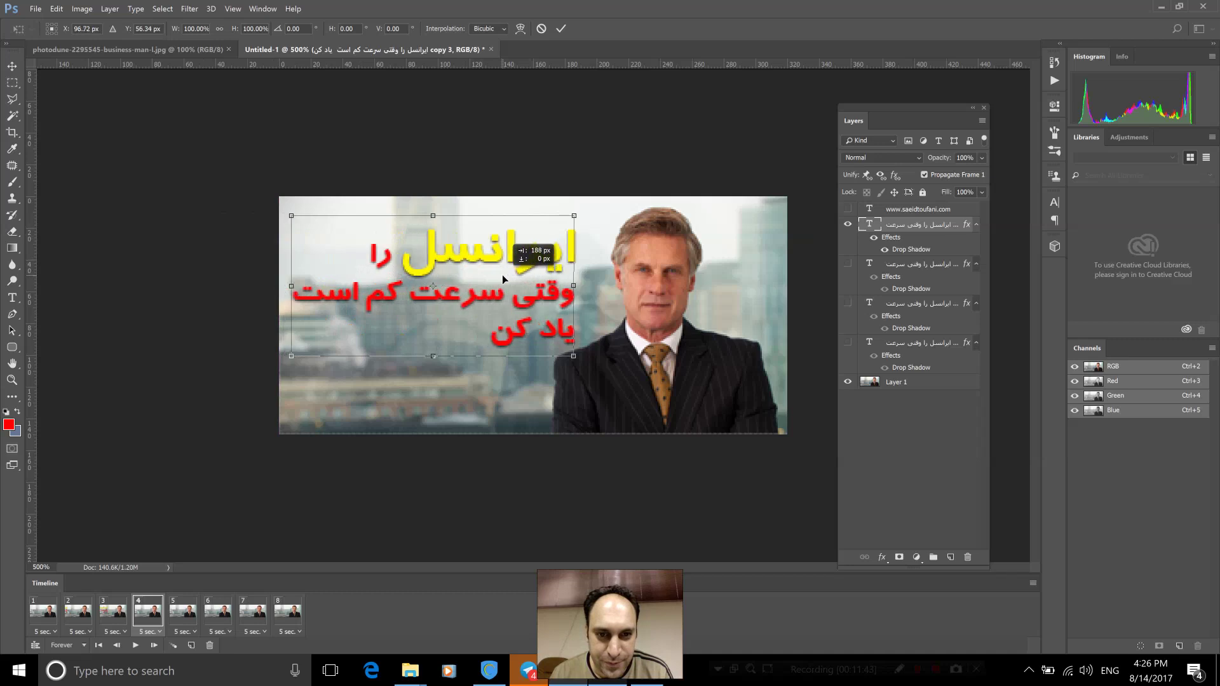
{"action": "key", "text": "Return"}
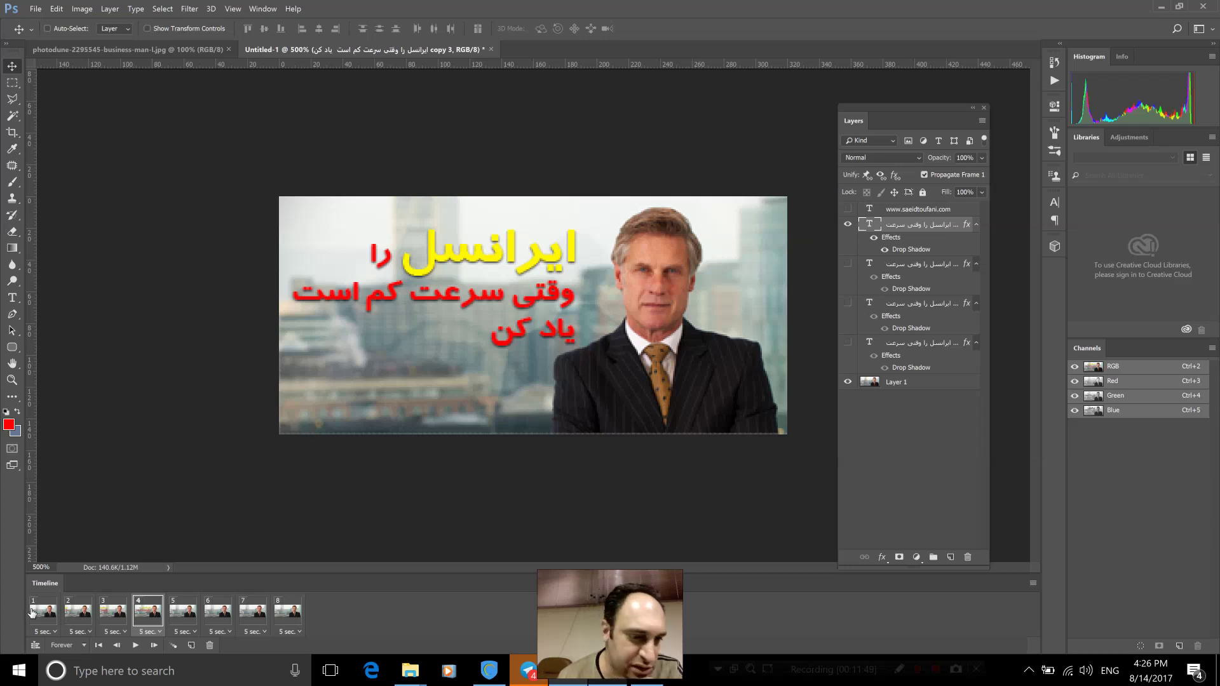
Review frames 1 through 4 of the animation
{"action": "left_click", "coordinate": [42, 612]}
{"action": "left_click", "coordinate": [70, 615]}
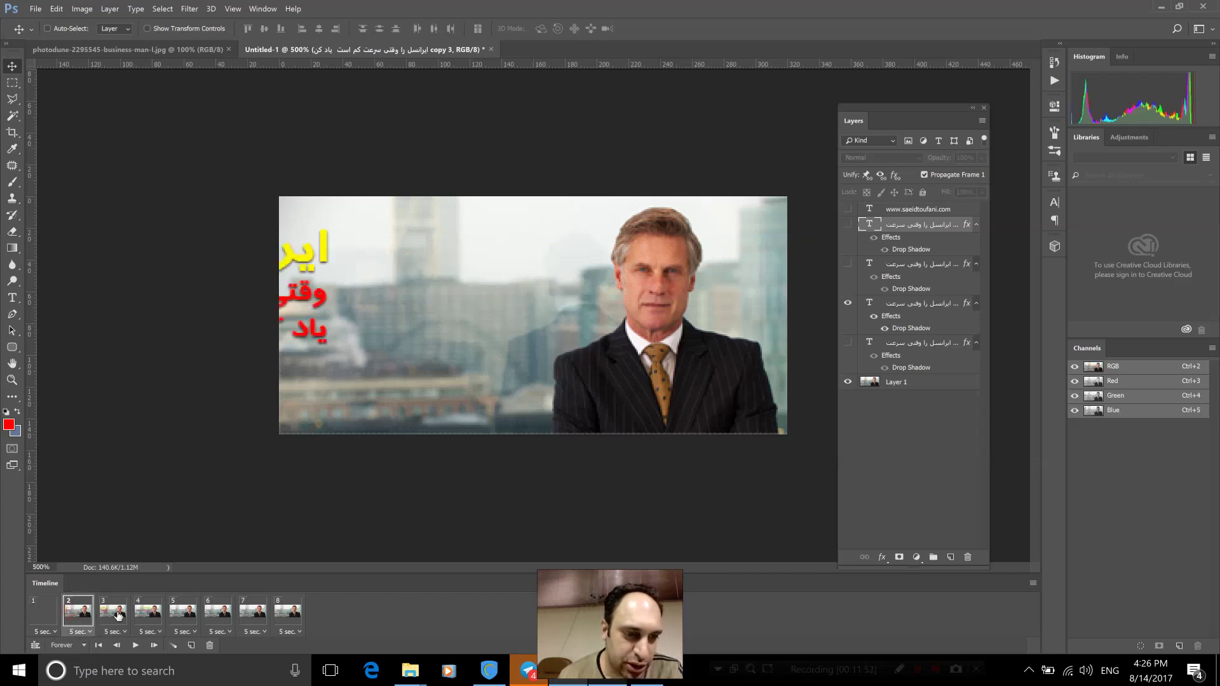
{"action": "left_click", "coordinate": [118, 616]}
{"action": "left_click", "coordinate": [145, 614]}
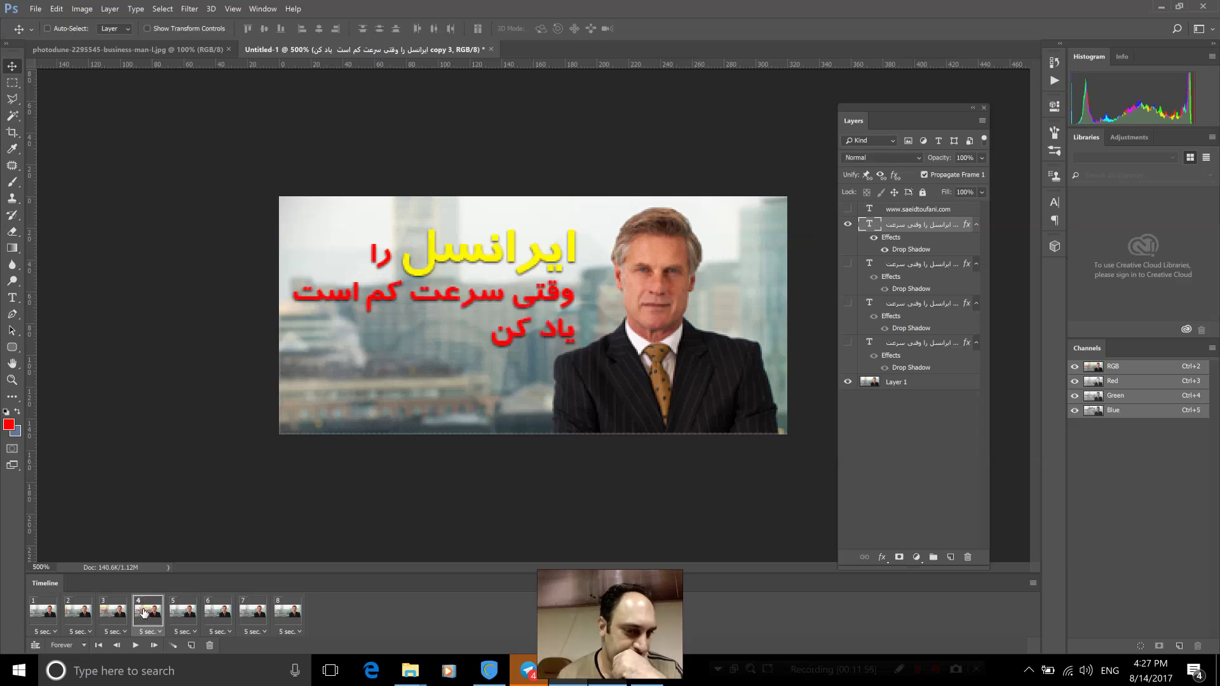
In frame 5, show the full Persian text and raise the purple URL onto the banner's bottom edge
{"action": "left_click", "coordinate": [184, 610]}
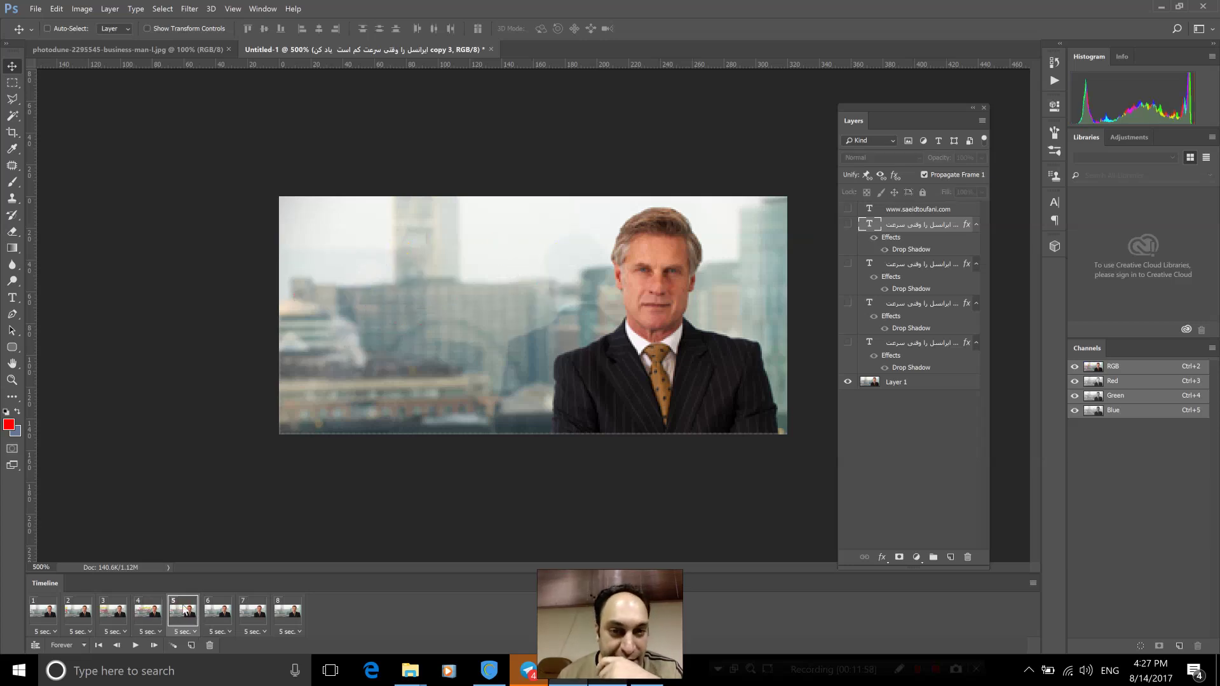
{"action": "left_click", "coordinate": [849, 225]}
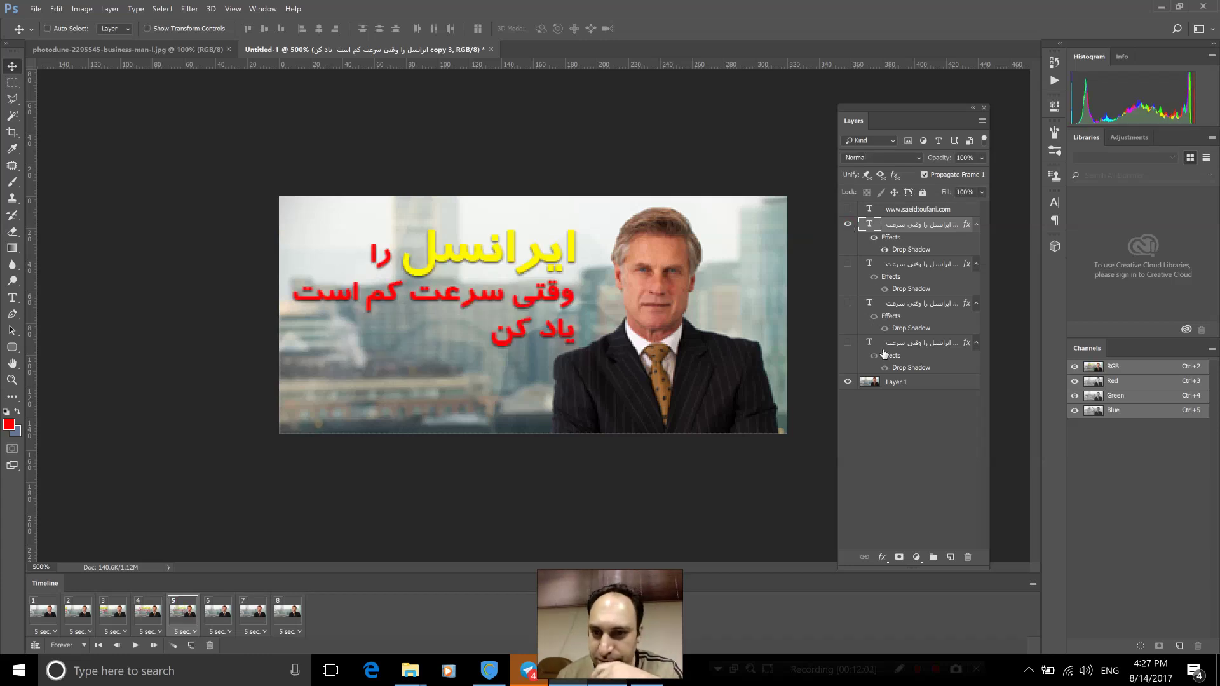
{"action": "left_click", "coordinate": [848, 209]}
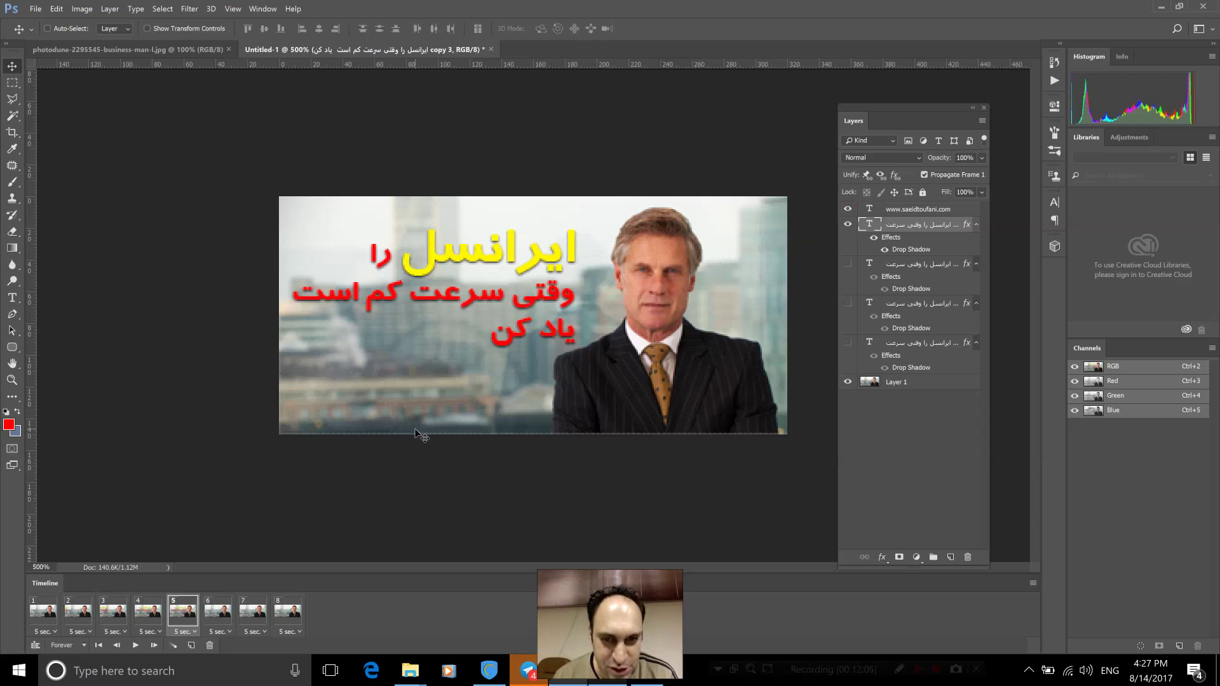
{"action": "left_click", "coordinate": [909, 212]}
{"action": "key", "text": "ctrl+t"}
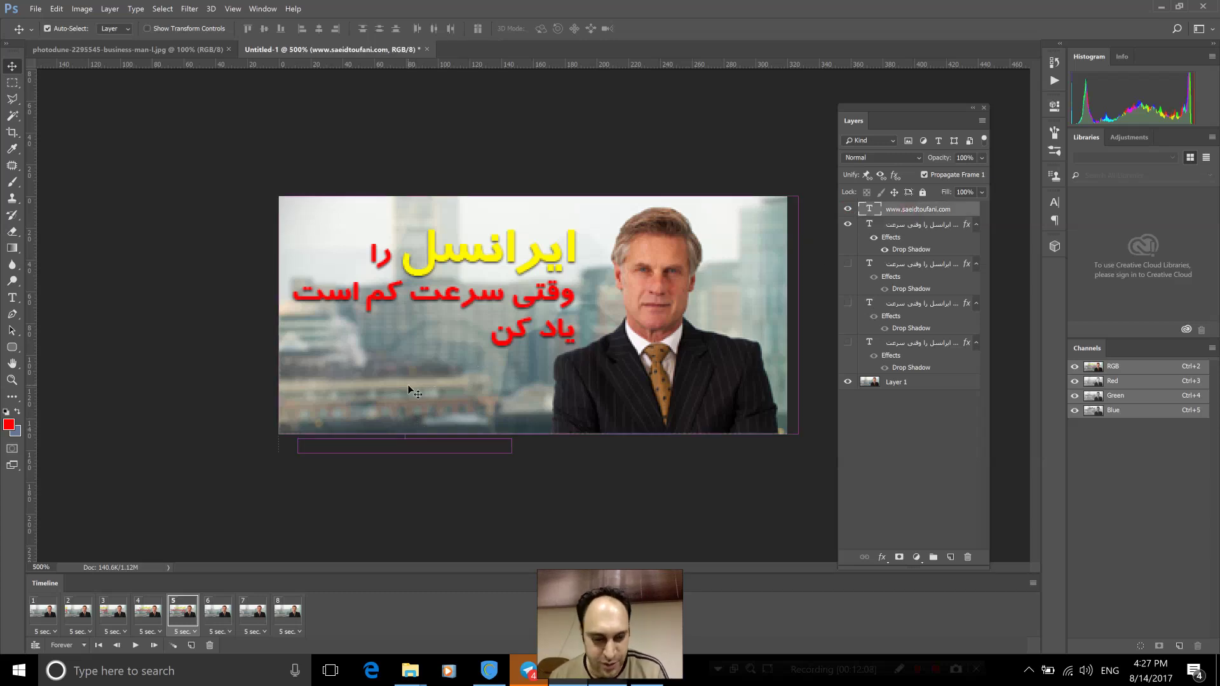
{"action": "left_click_drag", "start_coordinate": [394, 448], "coordinate": [394, 427]}
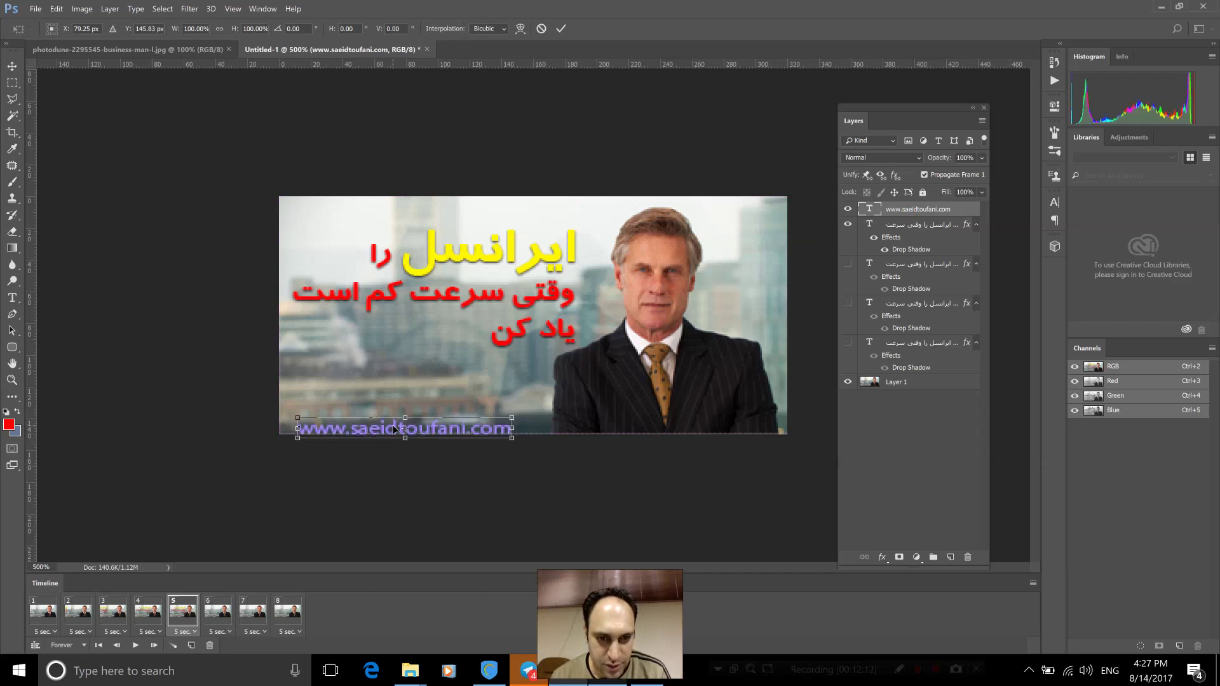
{"action": "key", "text": "Return"}
In frame 6, show the URL, try moving it higher, then undo back to the bottom
{"action": "left_click", "coordinate": [228, 612]}
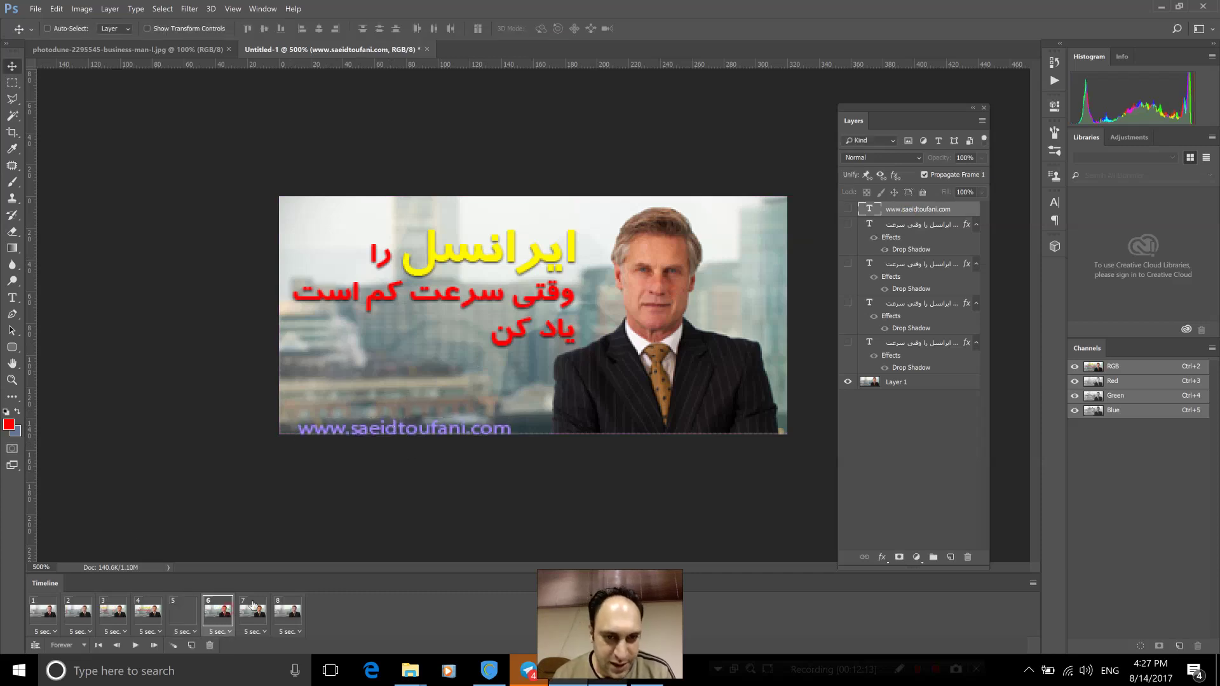
{"action": "left_click", "coordinate": [848, 209]}
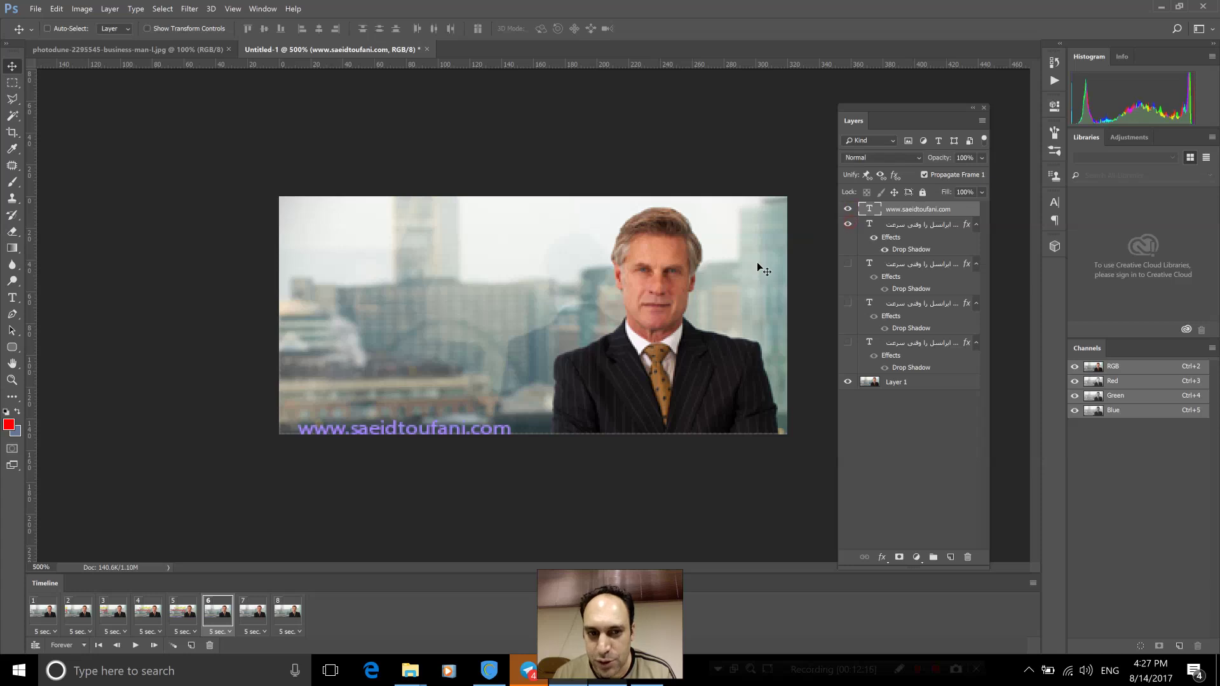
{"action": "key", "text": "ctrl+t"}
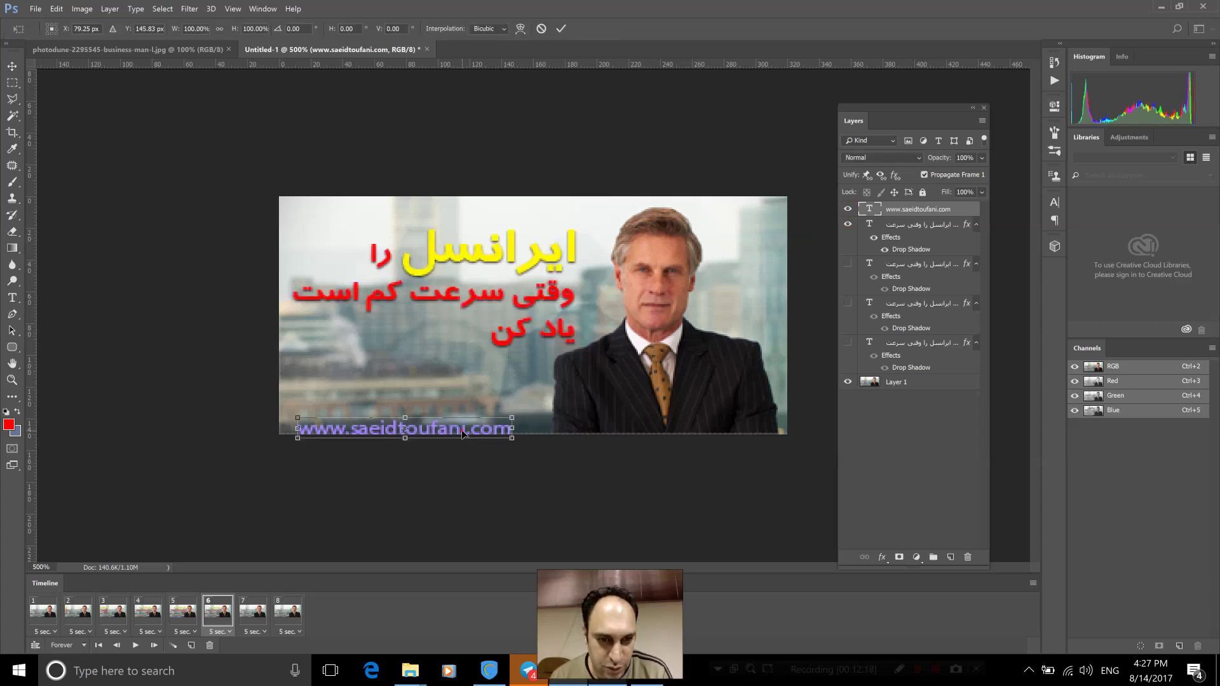
{"action": "left_click_drag", "start_coordinate": [465, 415], "coordinate": [471, 398]}
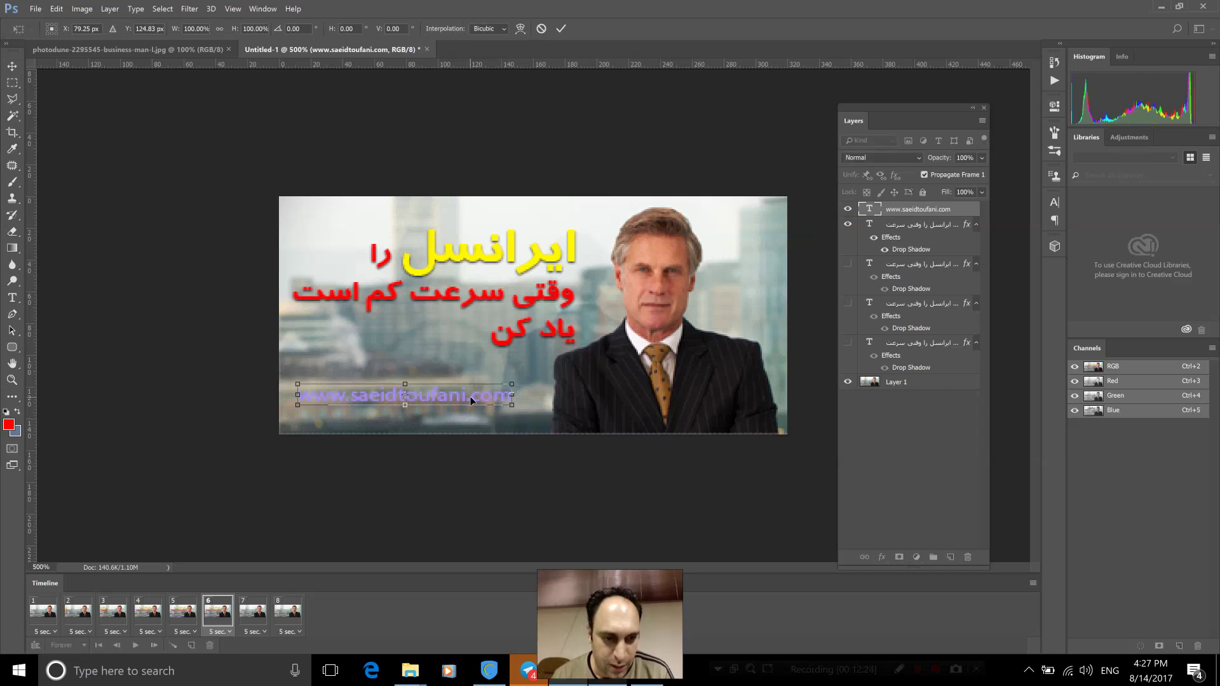
{"action": "key", "text": "ctrl+z"}
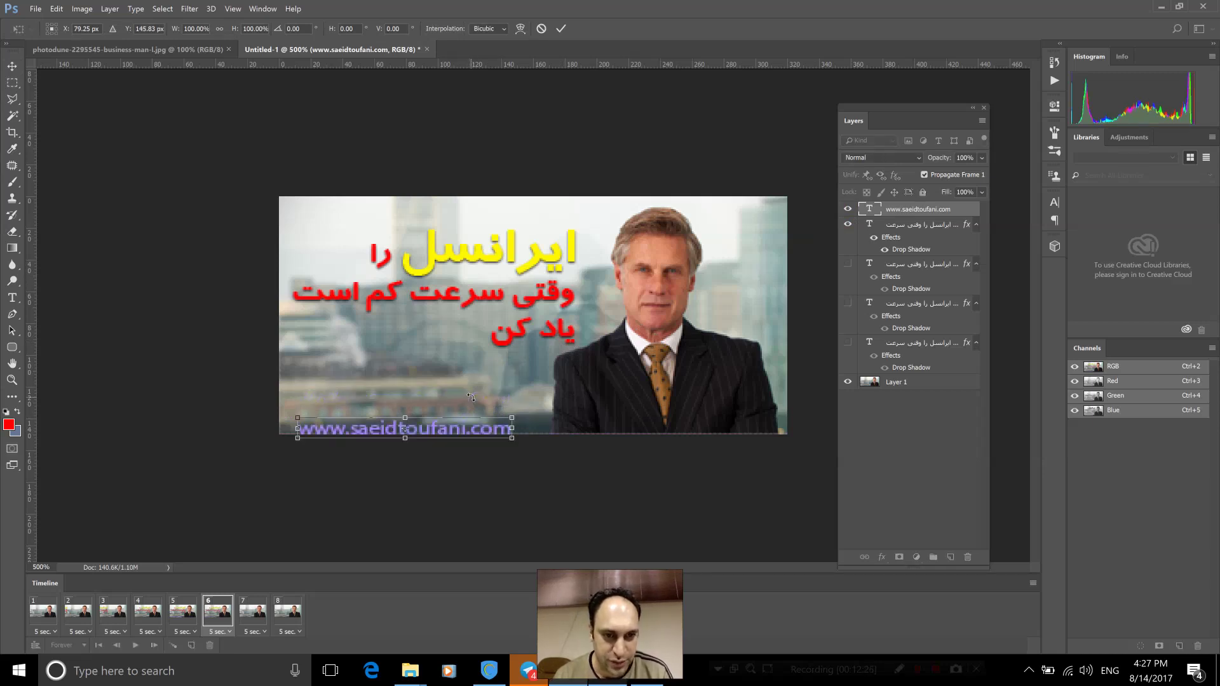
Duplicate the URL layer and raise the copy just above the original
{"action": "key", "text": "Return"}
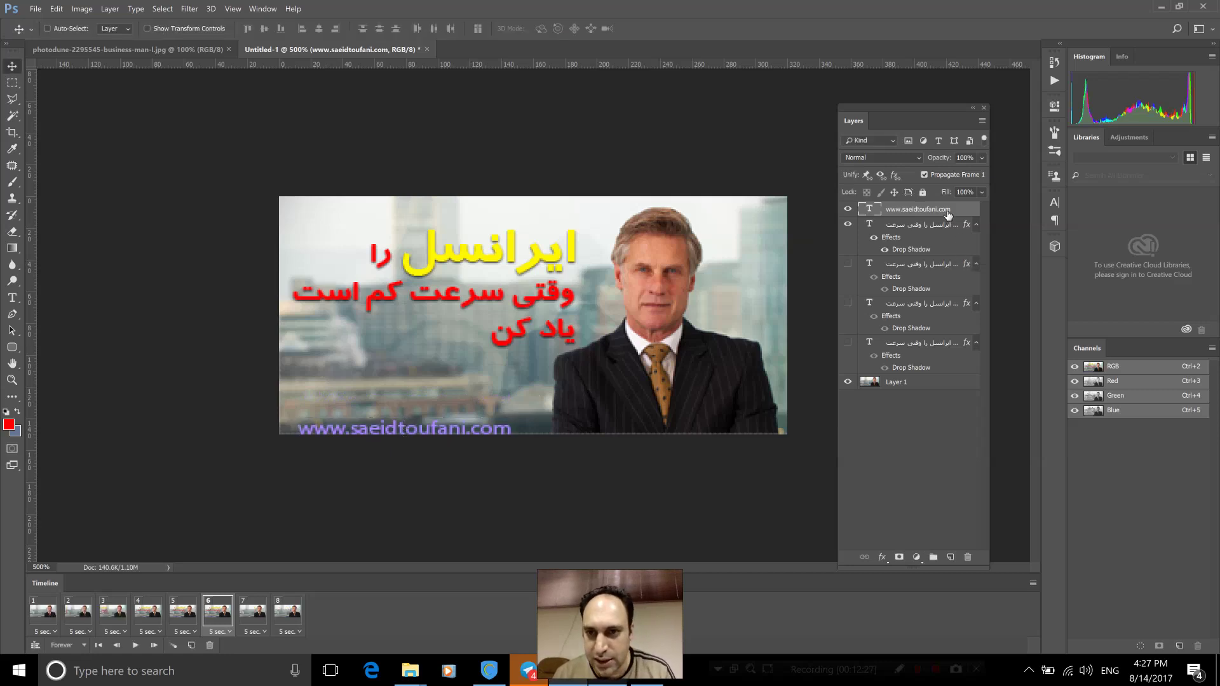
{"action": "right_click", "coordinate": [947, 211]}
{"action": "left_click", "coordinate": [697, 189]}
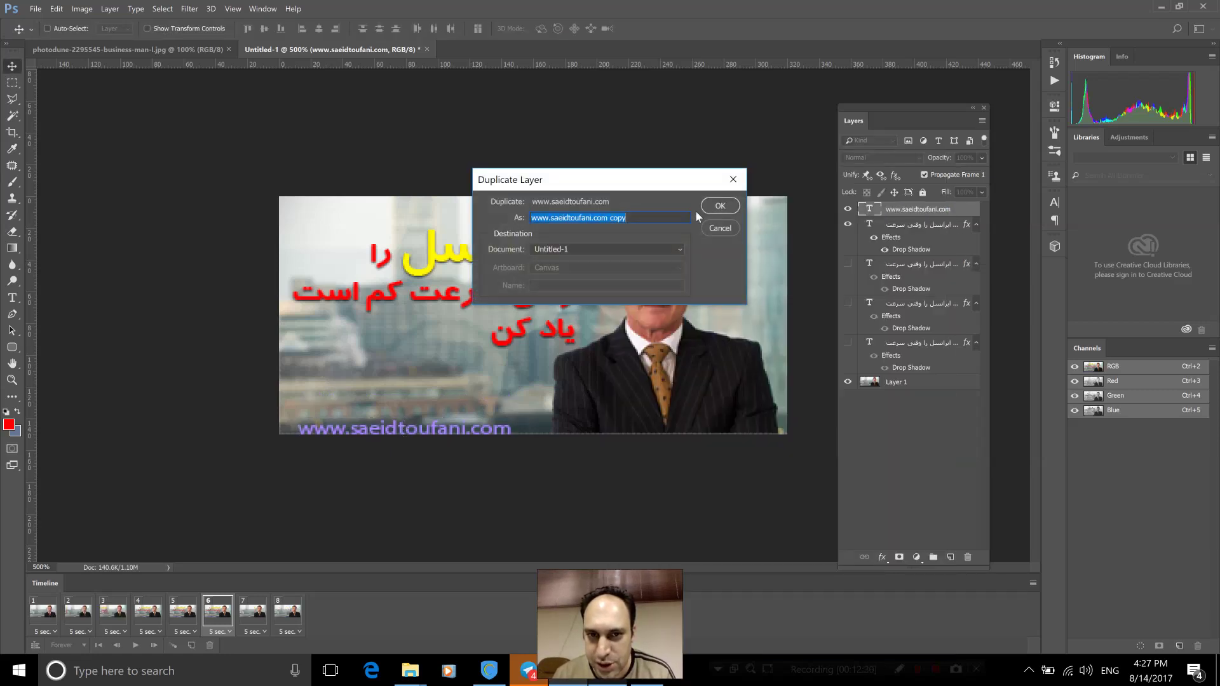
{"action": "left_click", "coordinate": [719, 204]}
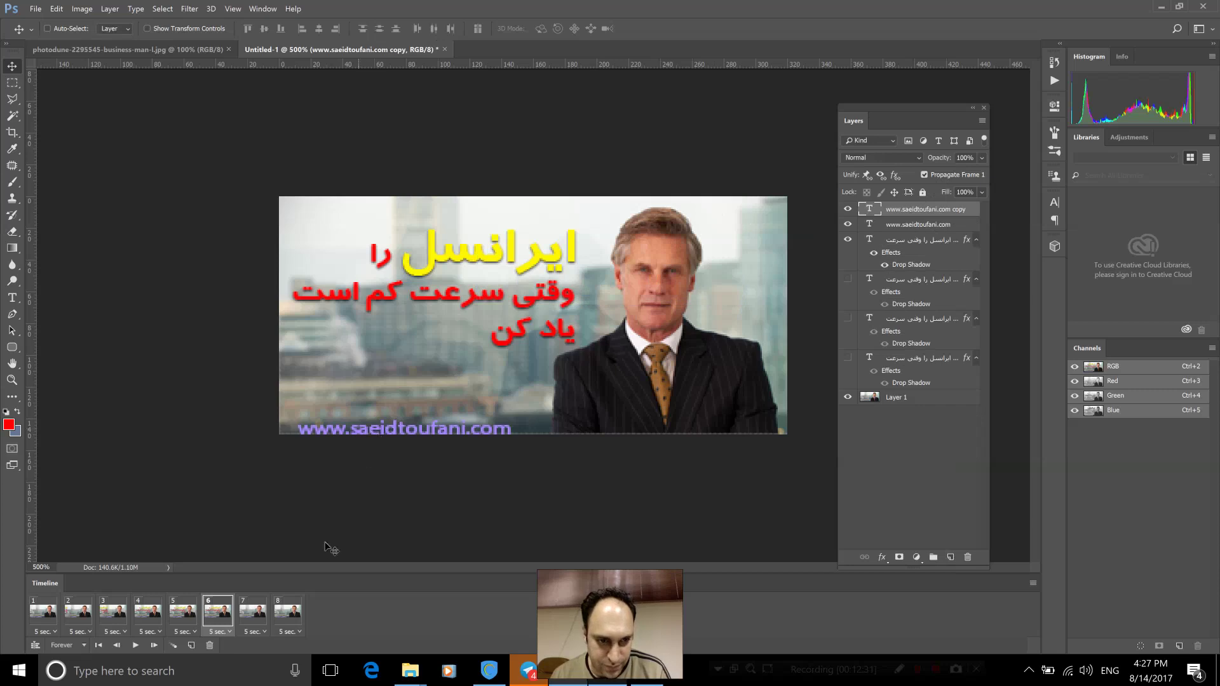
{"action": "key", "text": "ctrl+t"}
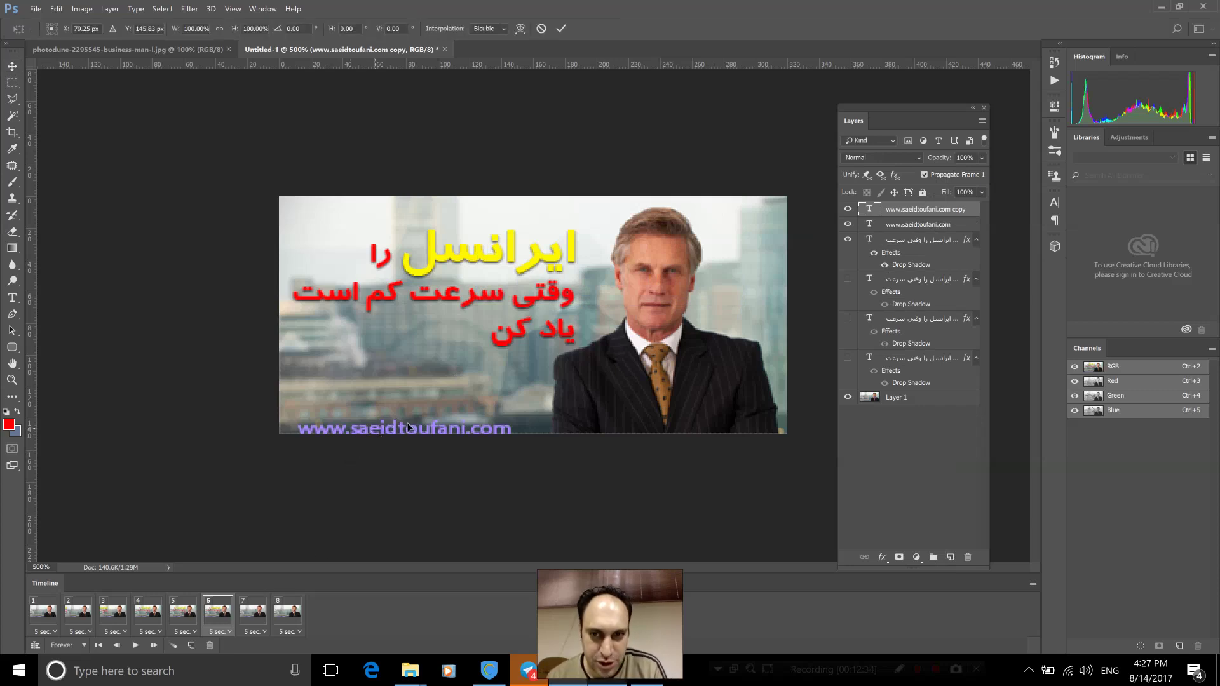
{"action": "left_click_drag", "start_coordinate": [440, 423], "coordinate": [441, 380]}
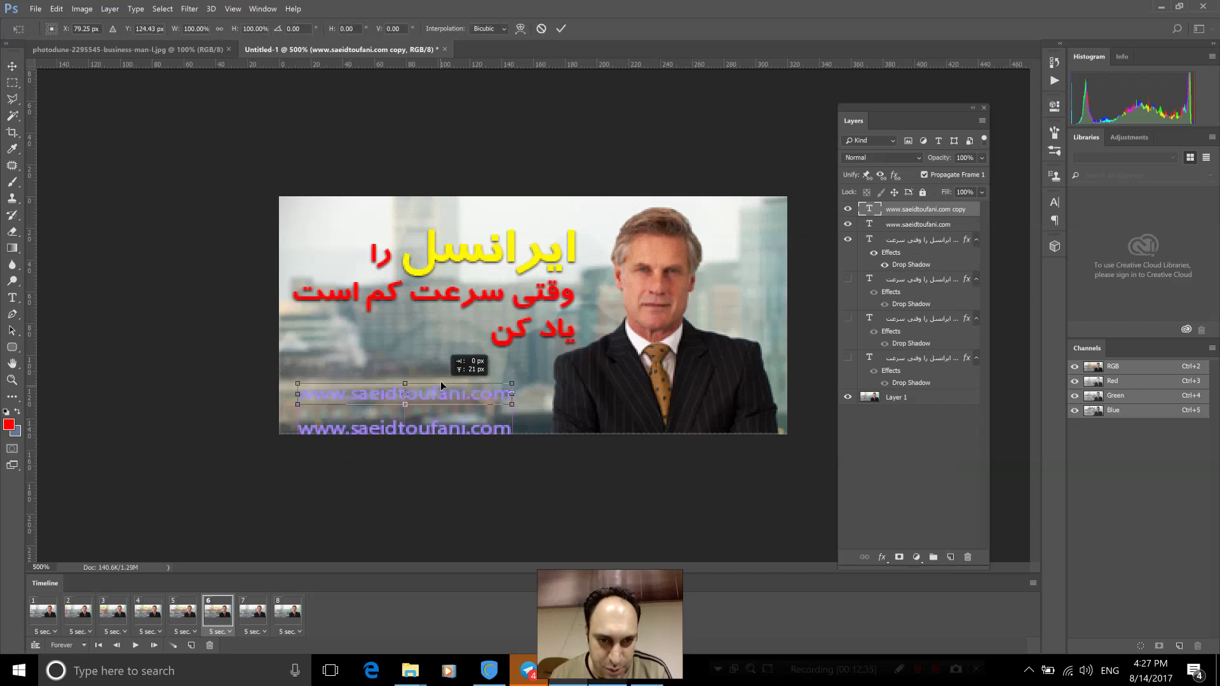
{"action": "key", "text": "Return"}
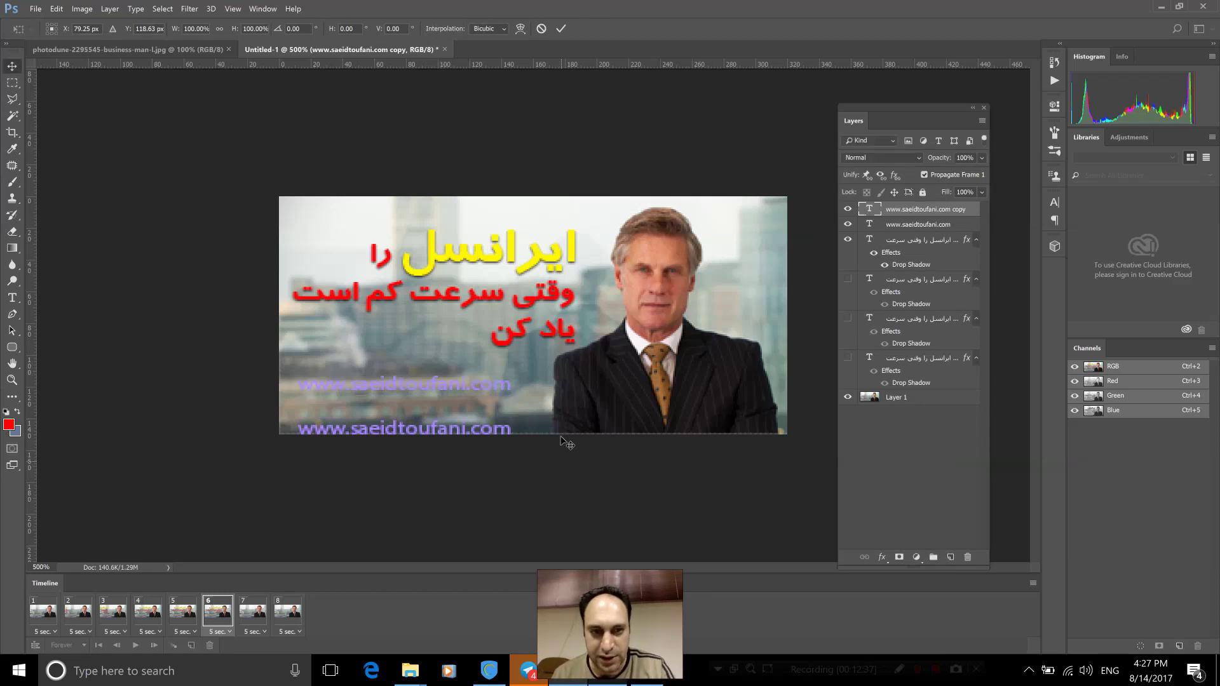
{"action": "left_click_drag", "start_coordinate": [464, 387], "coordinate": [463, 409]}
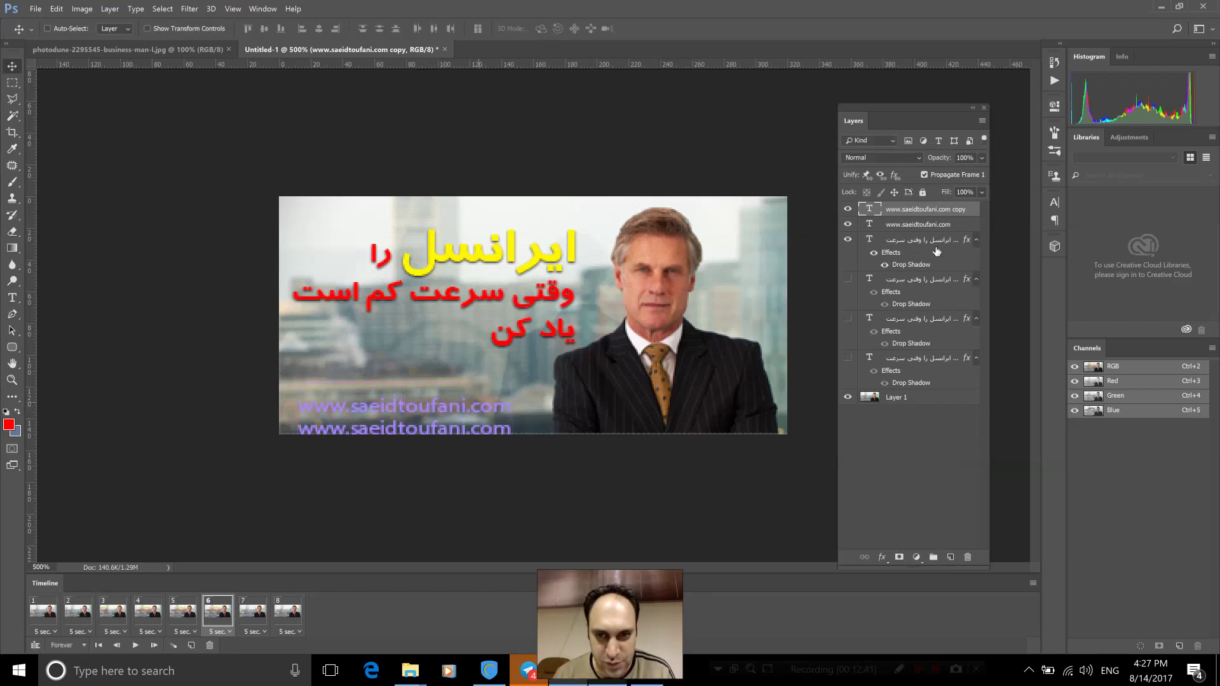
Hide the original bottom URL, and hide the raised URL copy in frame 5
{"action": "left_click", "coordinate": [847, 226]}
{"action": "left_click", "coordinate": [177, 614]}
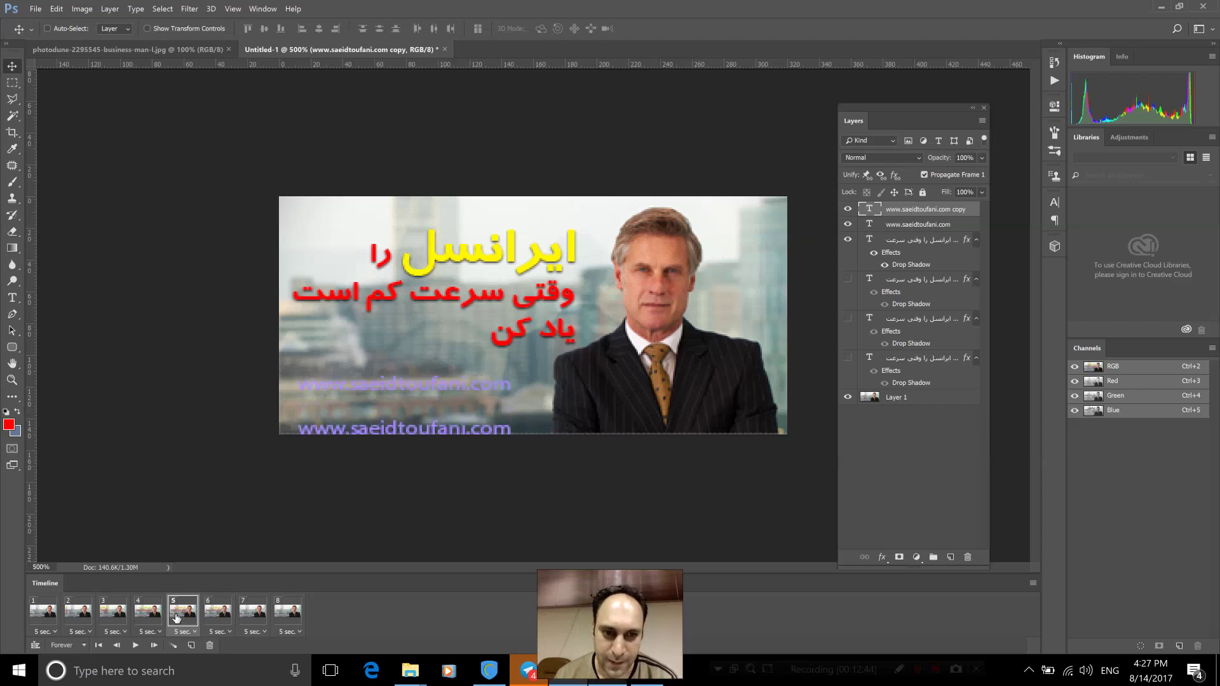
{"action": "left_click", "coordinate": [847, 210]}
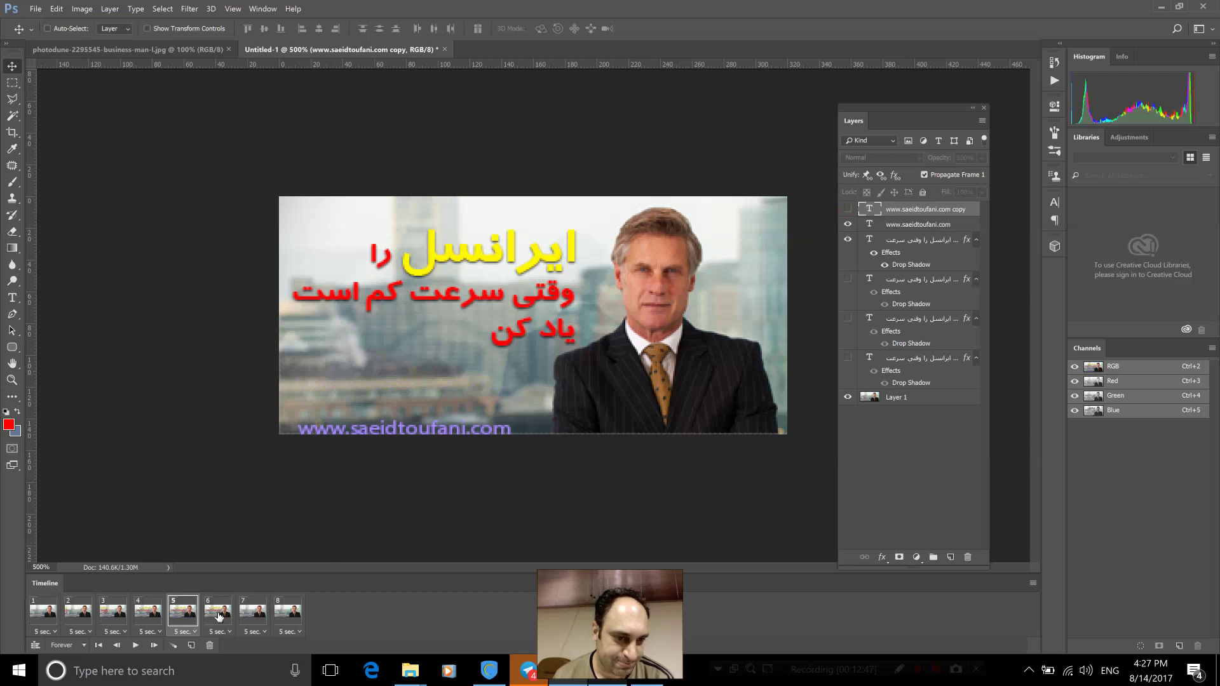
{"action": "left_click", "coordinate": [55, 614]}
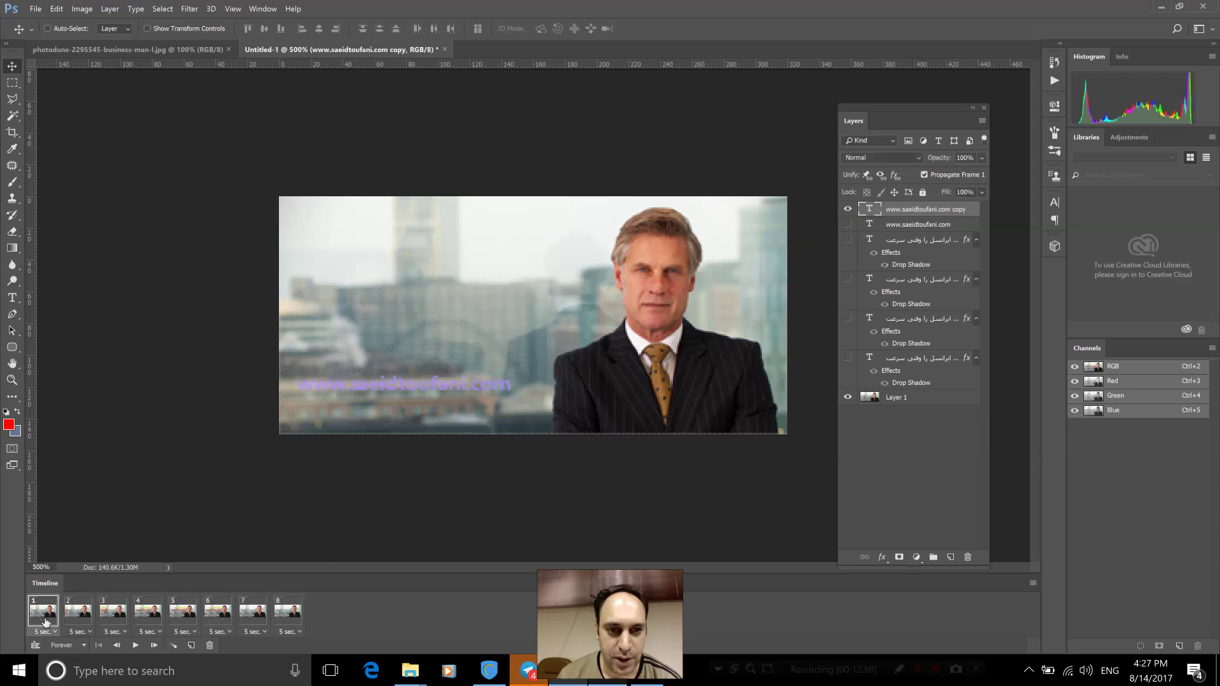
Hide the raised URL copy in frame 1, review frames 2–5, and show it in frame 6
{"action": "left_click", "coordinate": [847, 210]}
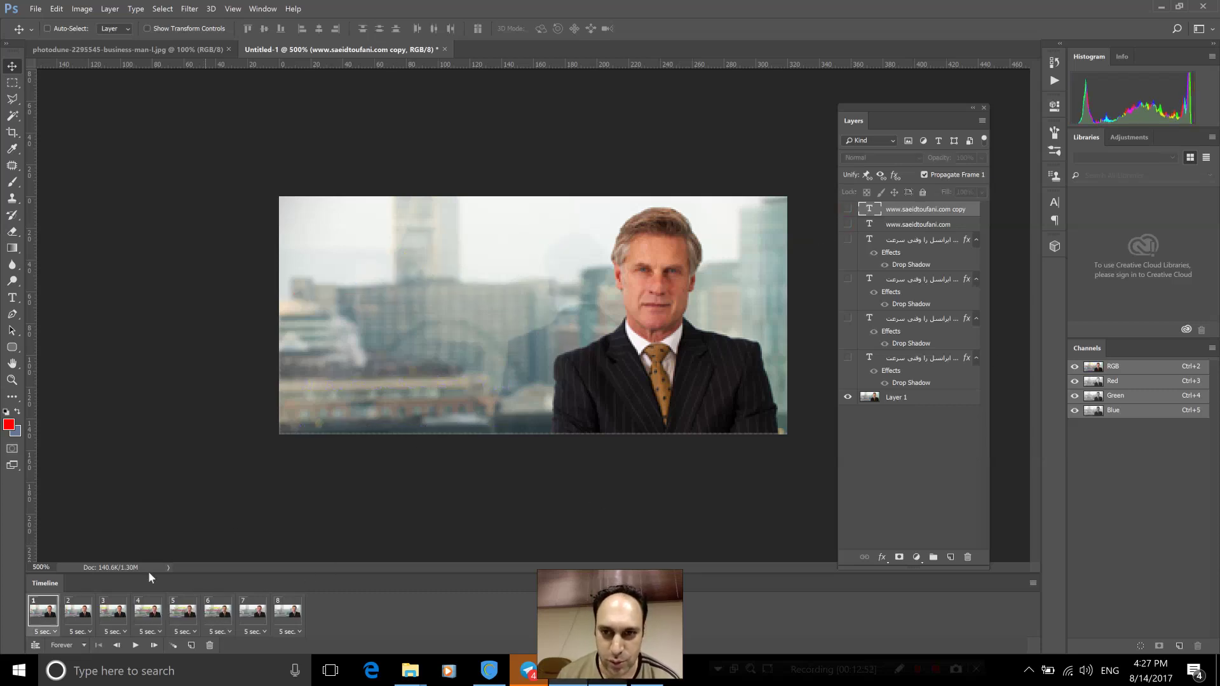
{"action": "left_click", "coordinate": [87, 611]}
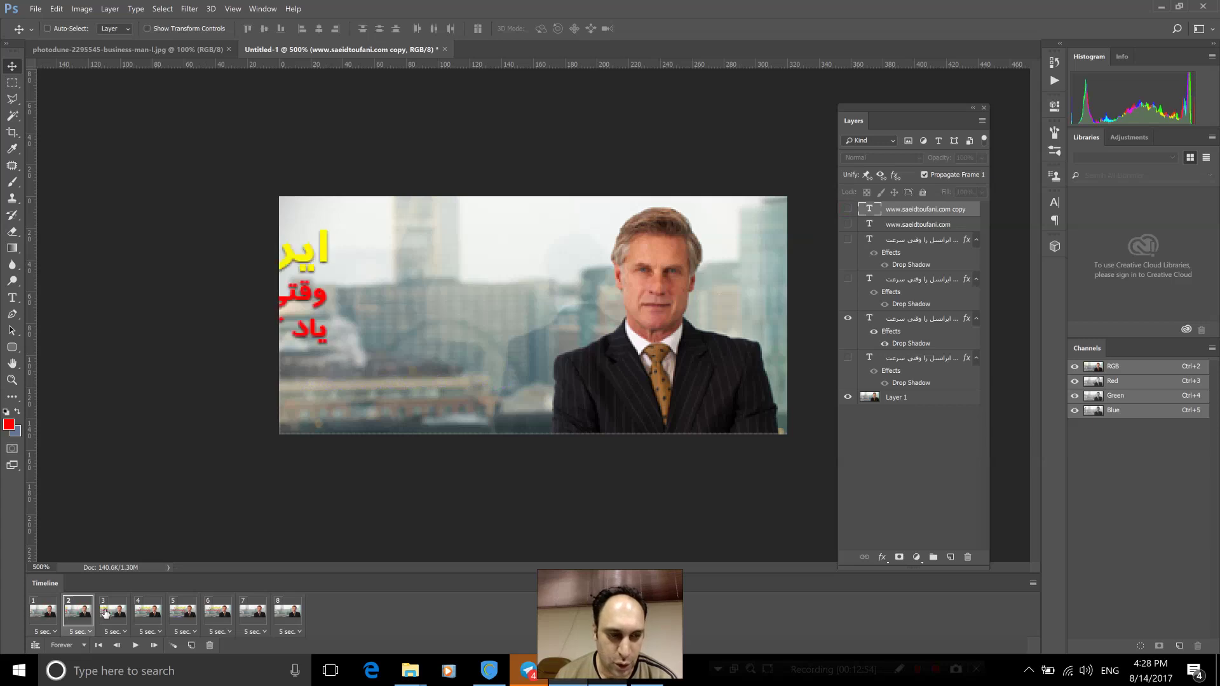
{"action": "left_click", "coordinate": [106, 613]}
{"action": "left_click", "coordinate": [147, 612]}
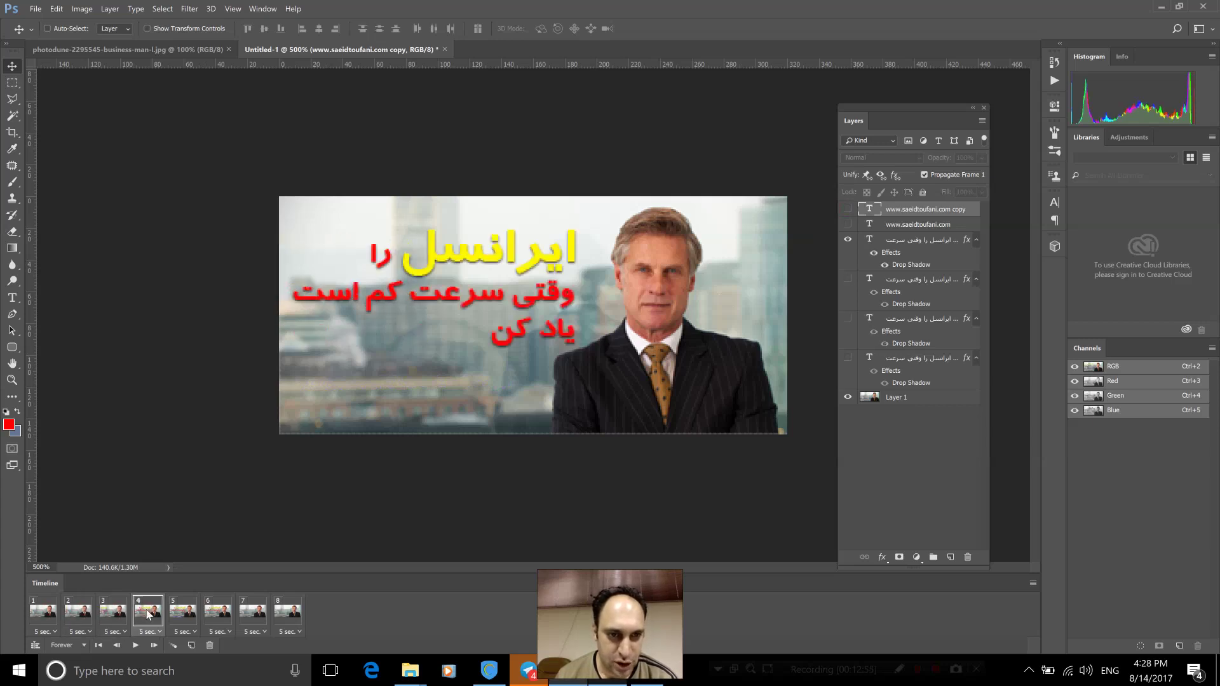
{"action": "left_click", "coordinate": [170, 613]}
{"action": "left_click", "coordinate": [212, 614]}
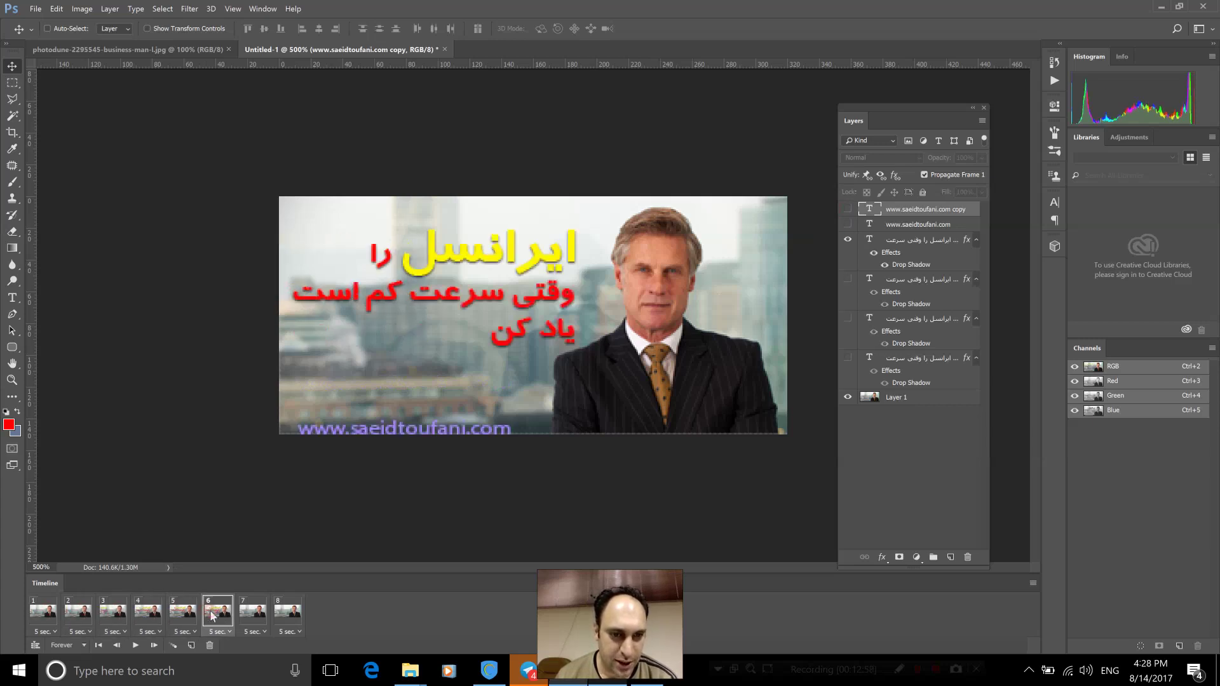
{"action": "left_click", "coordinate": [848, 210]}
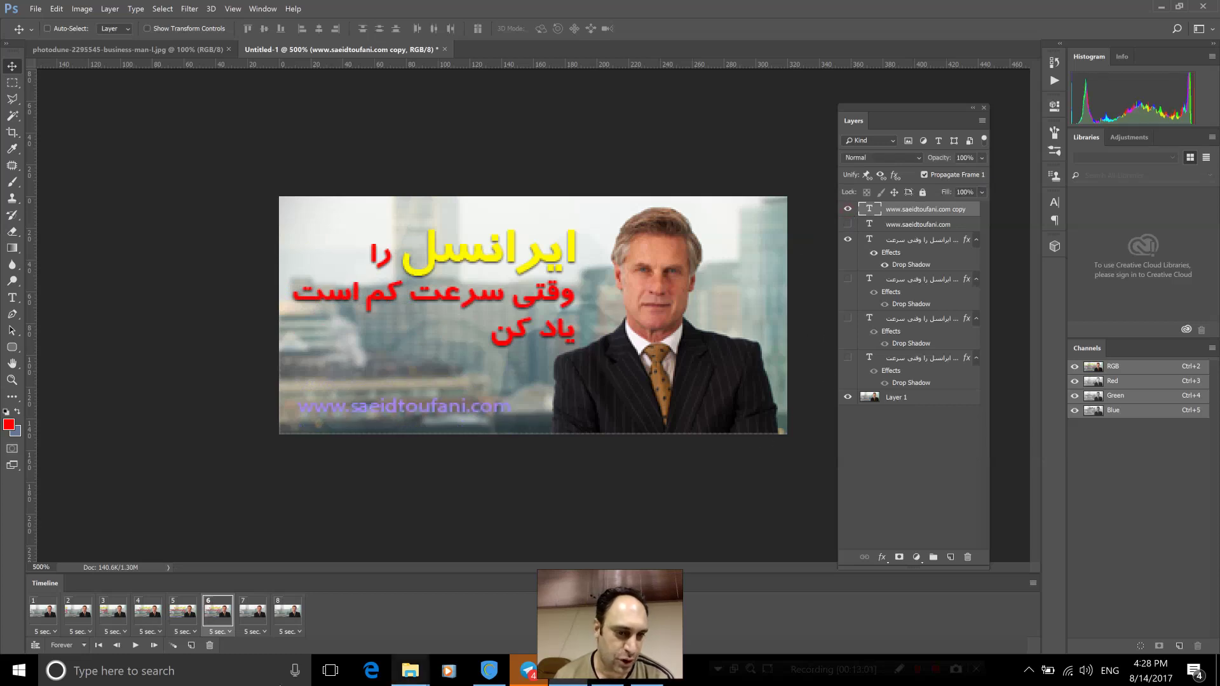
In frame 7, hide the lower URL and show the Persian text, then compare frames 6, 7 and 5
{"action": "left_click", "coordinate": [244, 619]}
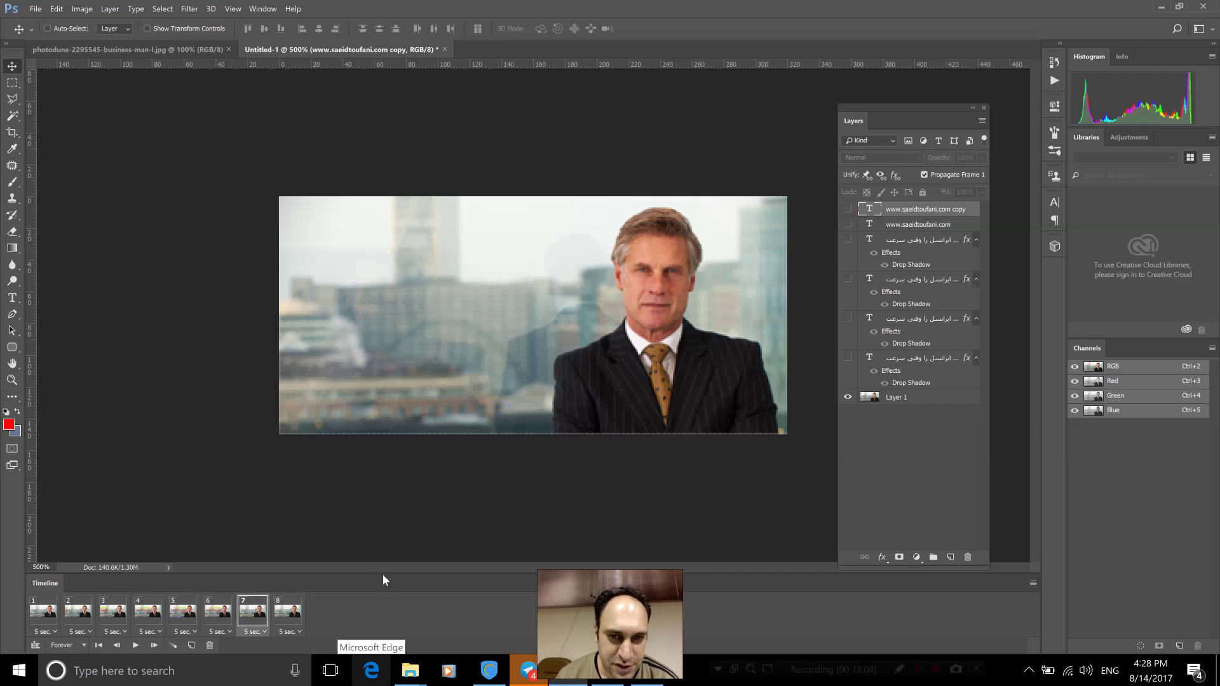
{"action": "left_click_drag", "start_coordinate": [843, 213], "coordinate": [846, 225]}
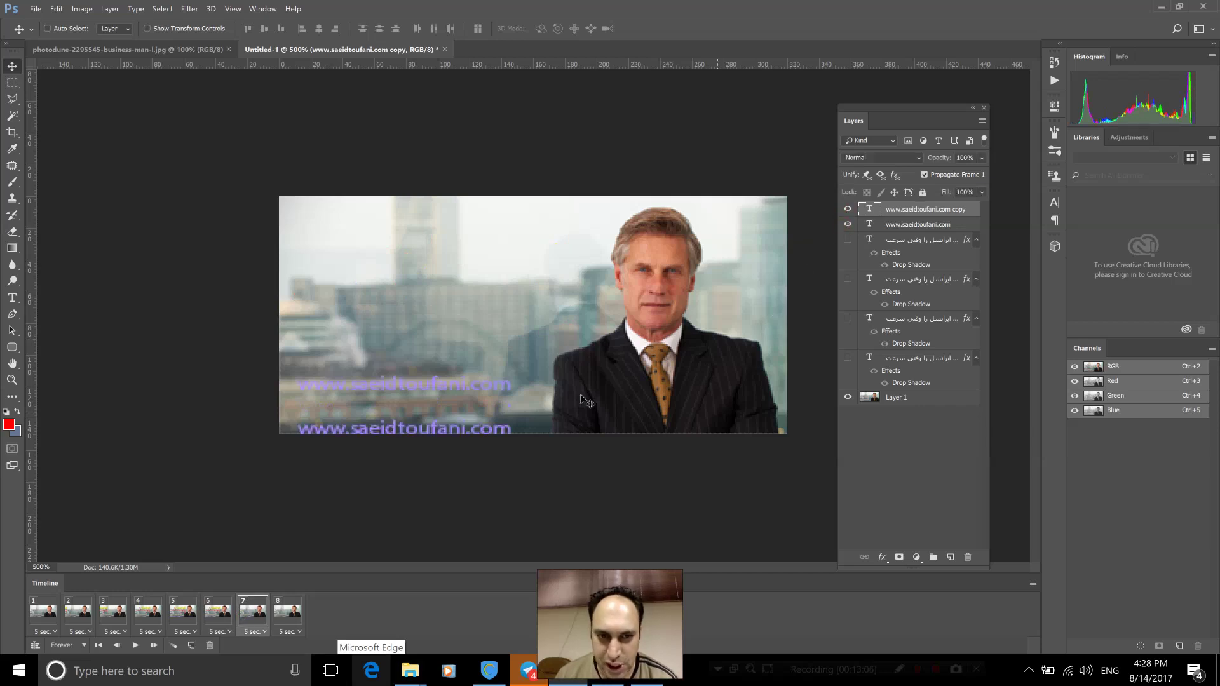
{"action": "left_click", "coordinate": [848, 225]}
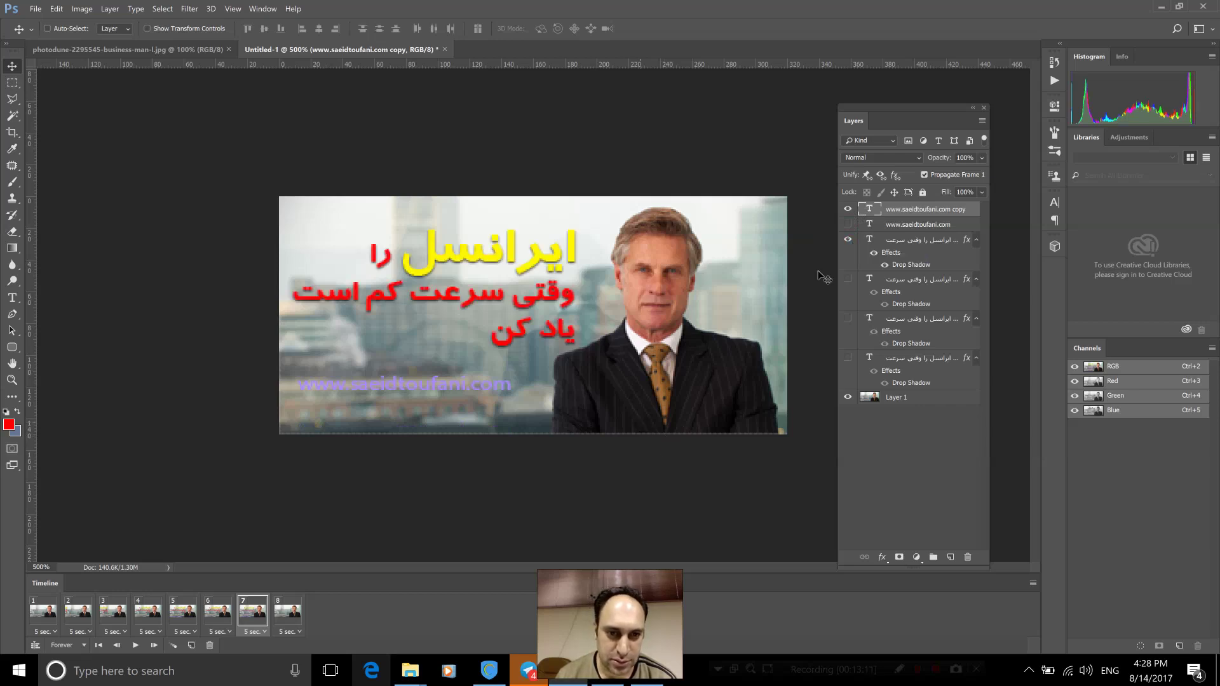
{"action": "left_click", "coordinate": [226, 612]}
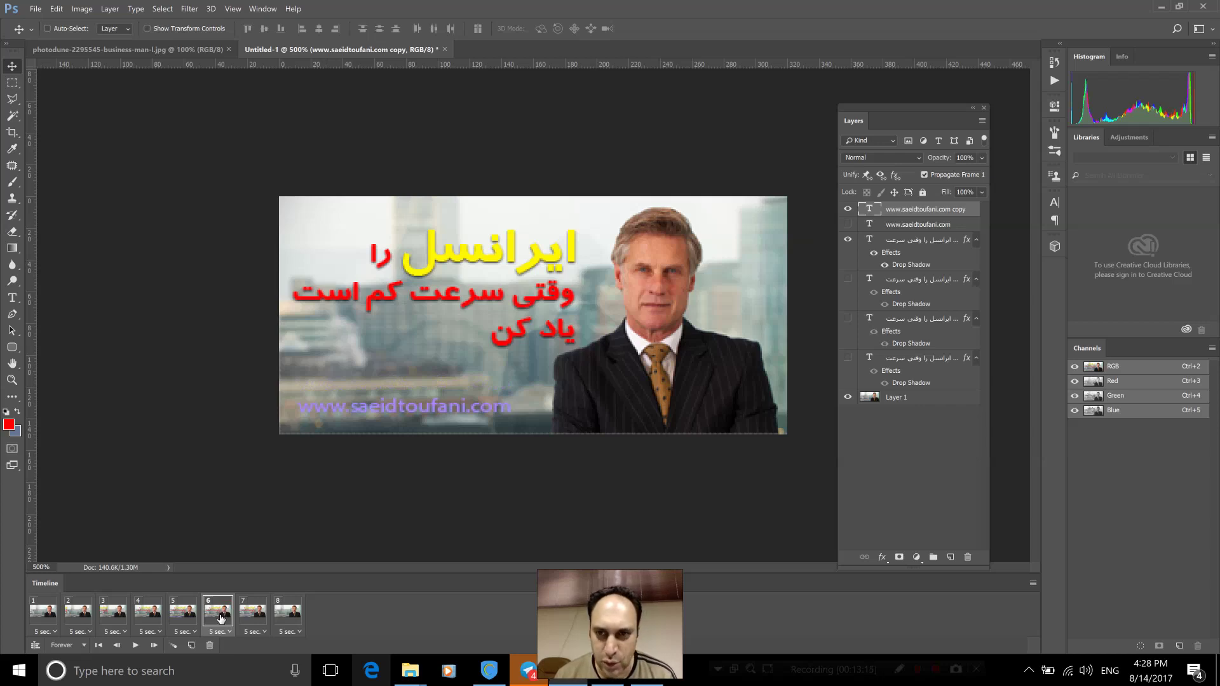
{"action": "left_click", "coordinate": [260, 613]}
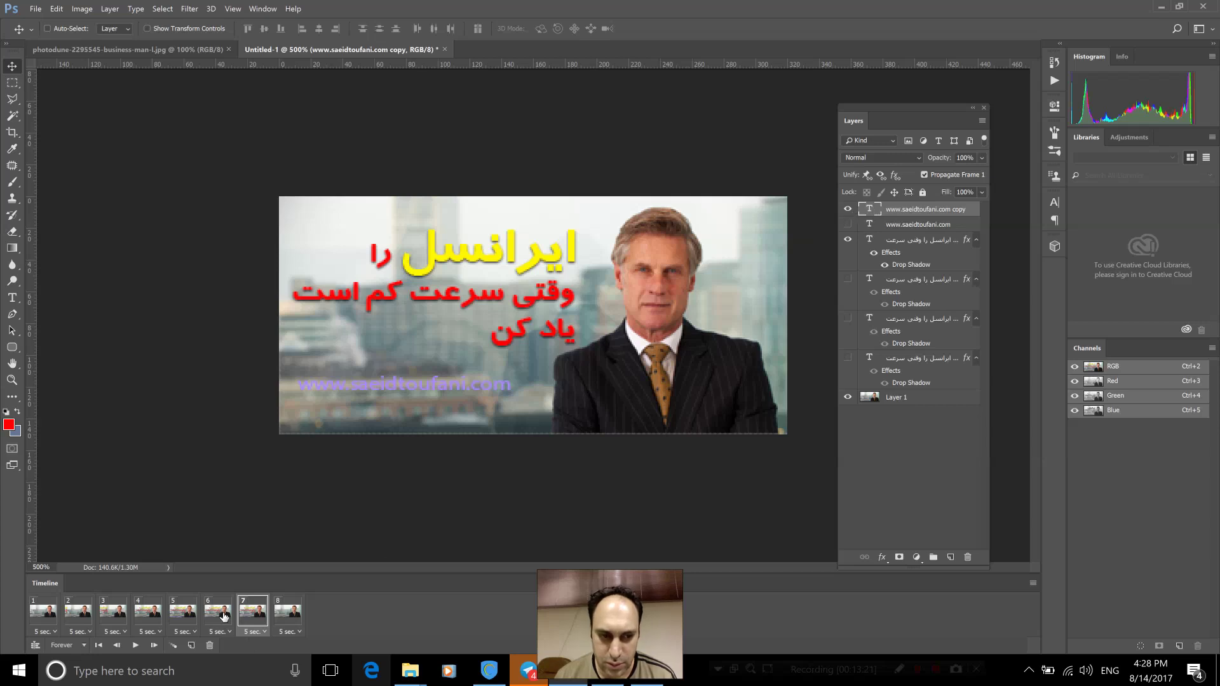
{"action": "left_click", "coordinate": [188, 615]}
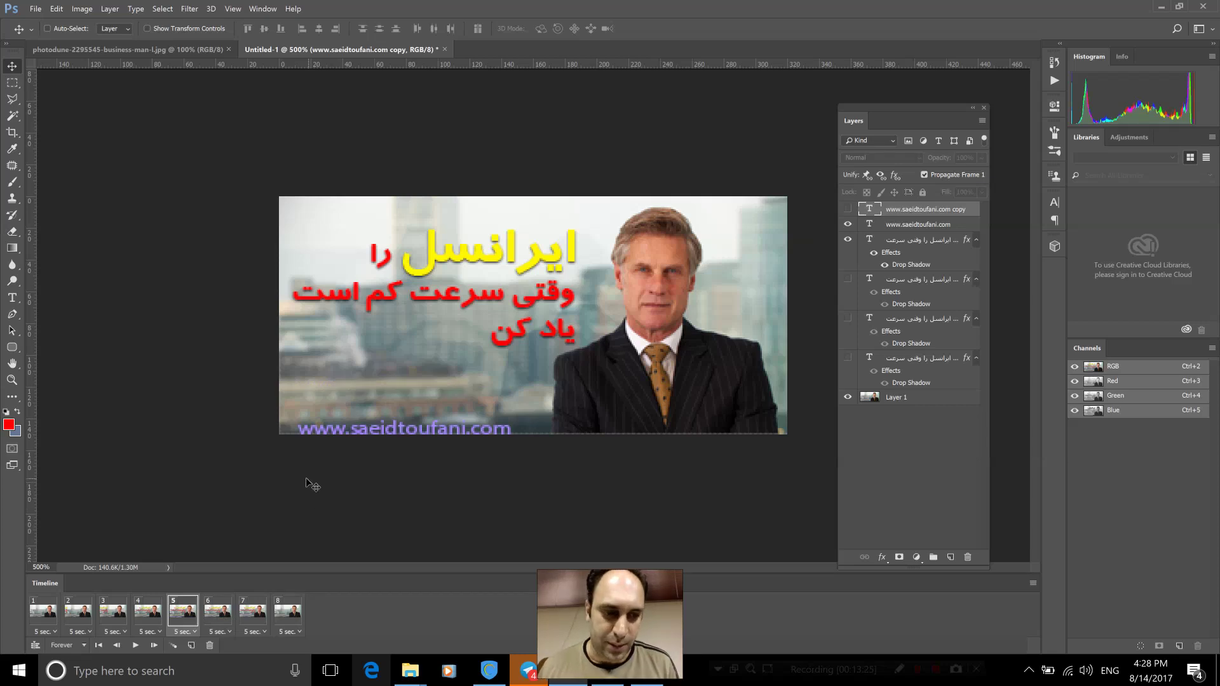
{"action": "left_click_drag", "start_coordinate": [950, 209], "coordinate": [966, 558]}
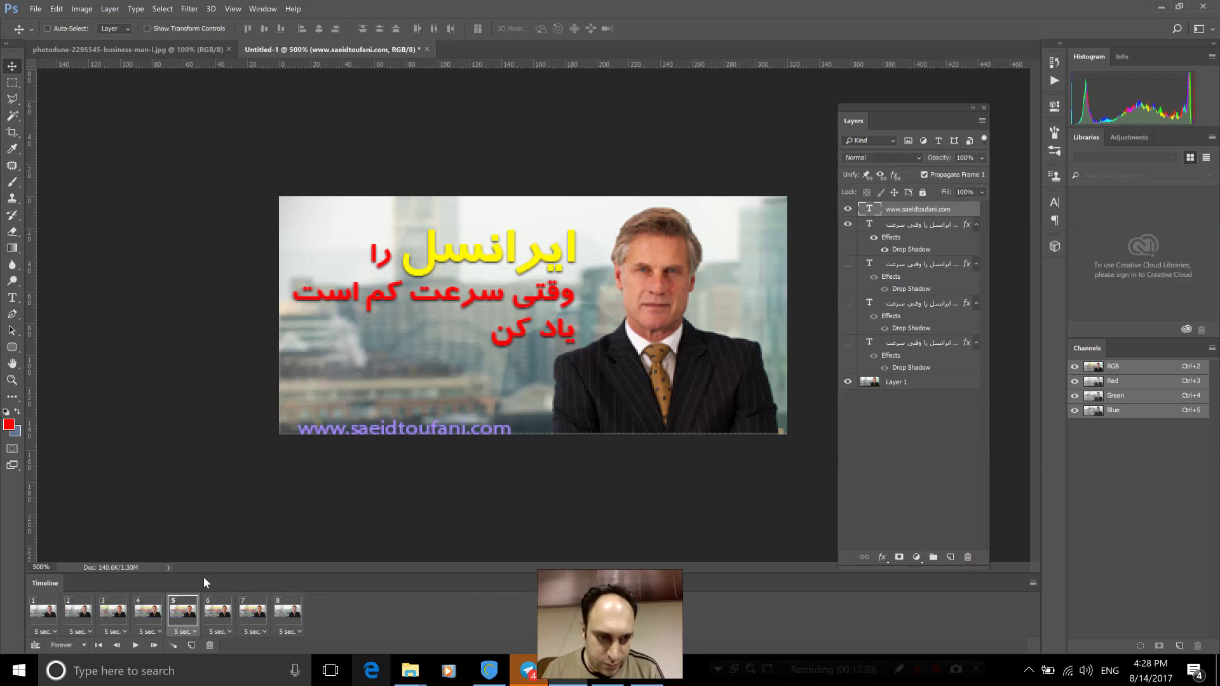
{"action": "left_click", "coordinate": [147, 611]}
{"action": "left_click", "coordinate": [178, 615]}
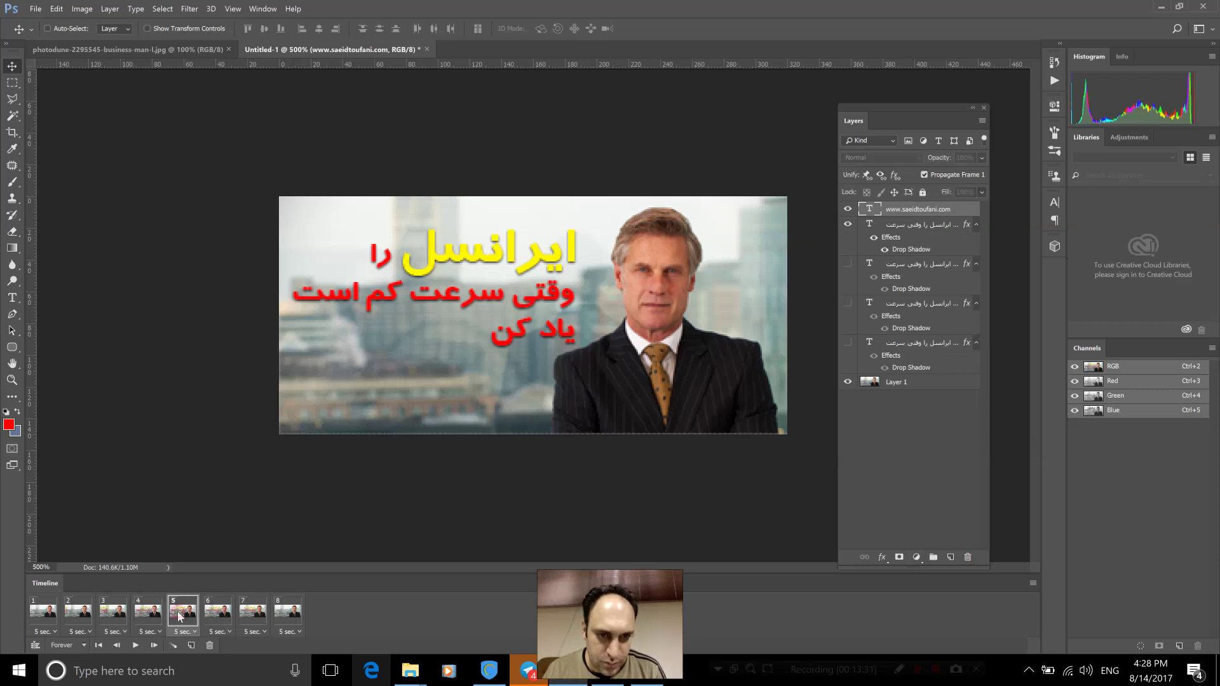
{"action": "left_click", "coordinate": [216, 614]}
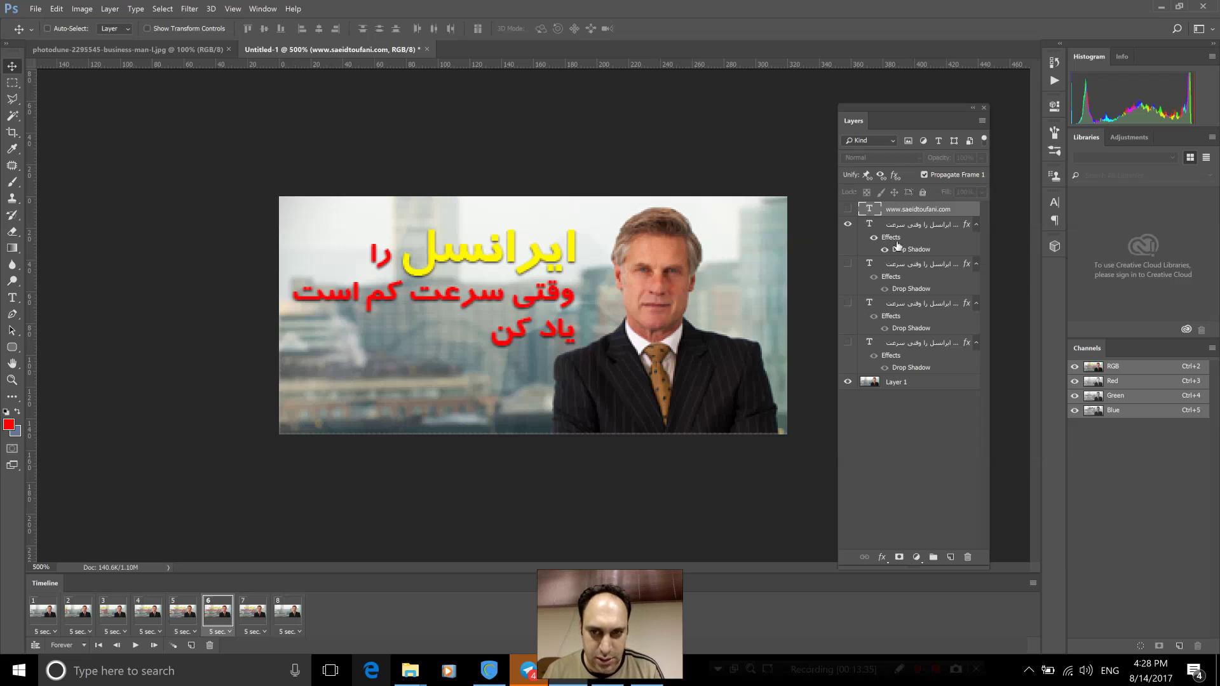
{"action": "right_click", "coordinate": [903, 211]}
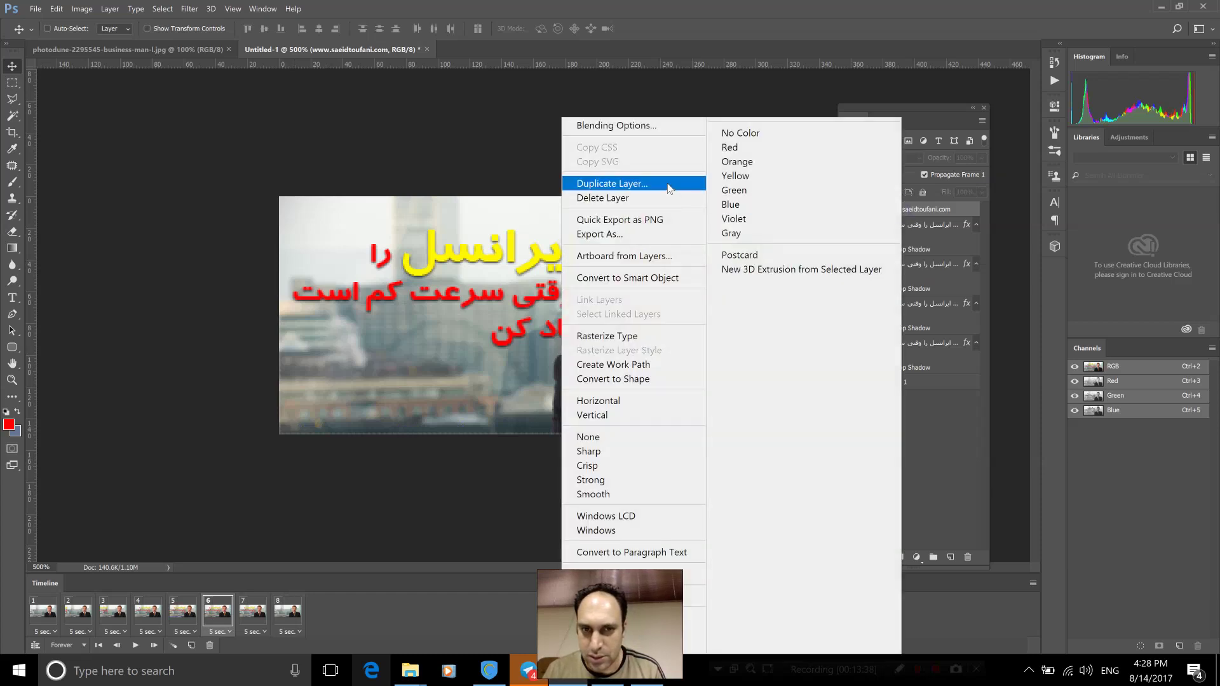
{"action": "left_click", "coordinate": [612, 184]}
{"action": "left_click", "coordinate": [721, 208]}
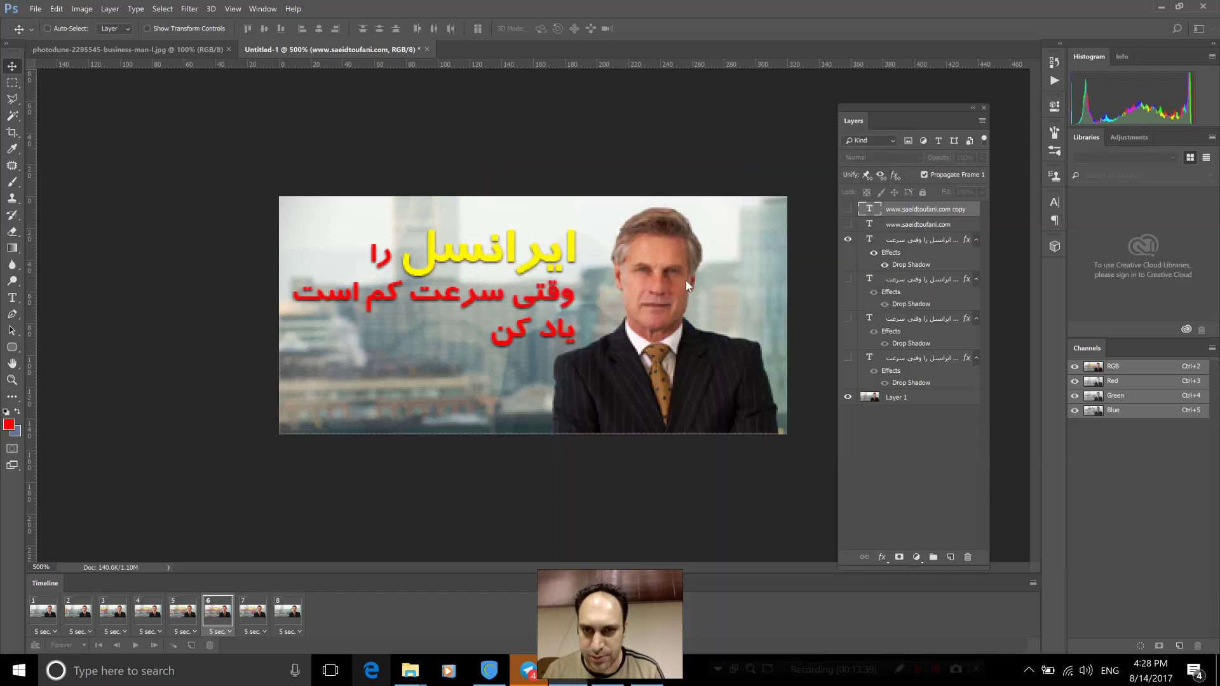
{"action": "left_click", "coordinate": [44, 612]}
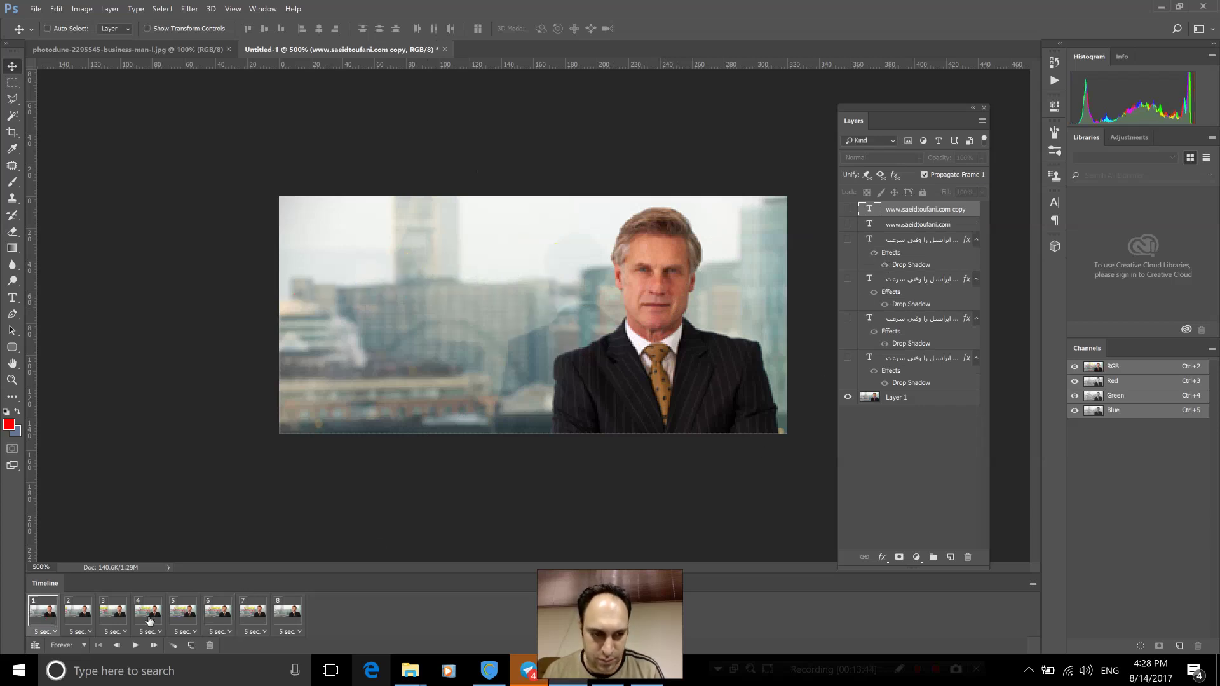
{"action": "left_click", "coordinate": [176, 613]}
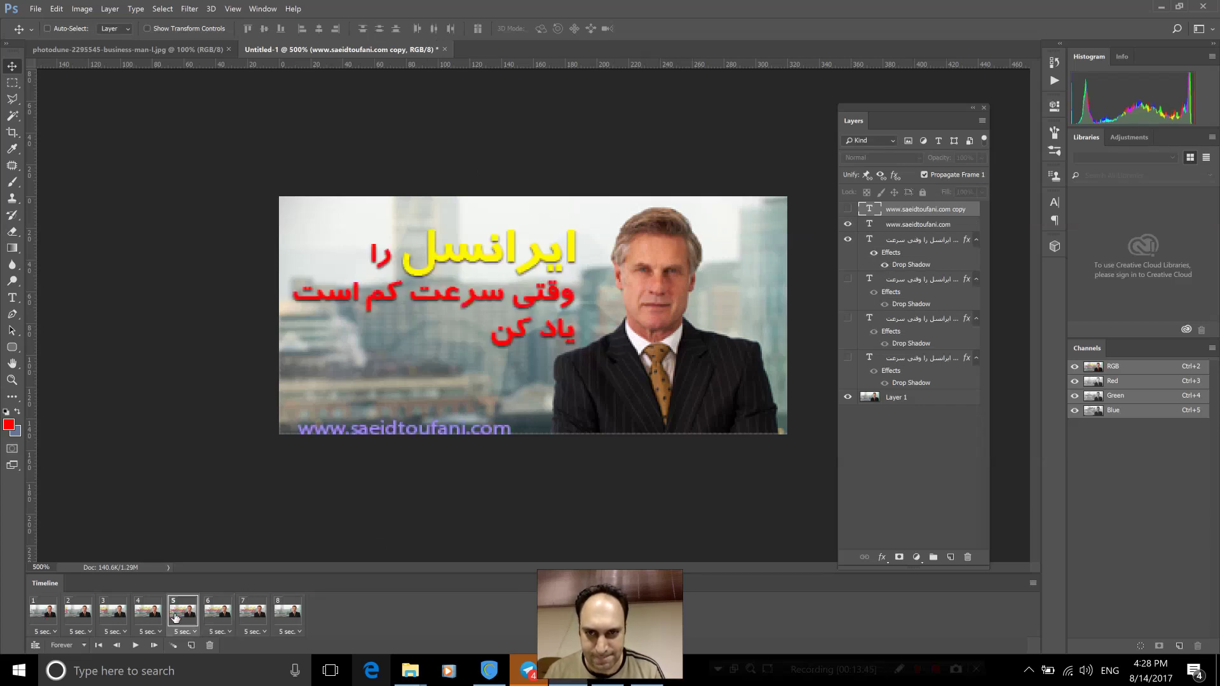
In frame 6, show the URL copy and nudge it slightly upward
{"action": "left_click", "coordinate": [217, 611]}
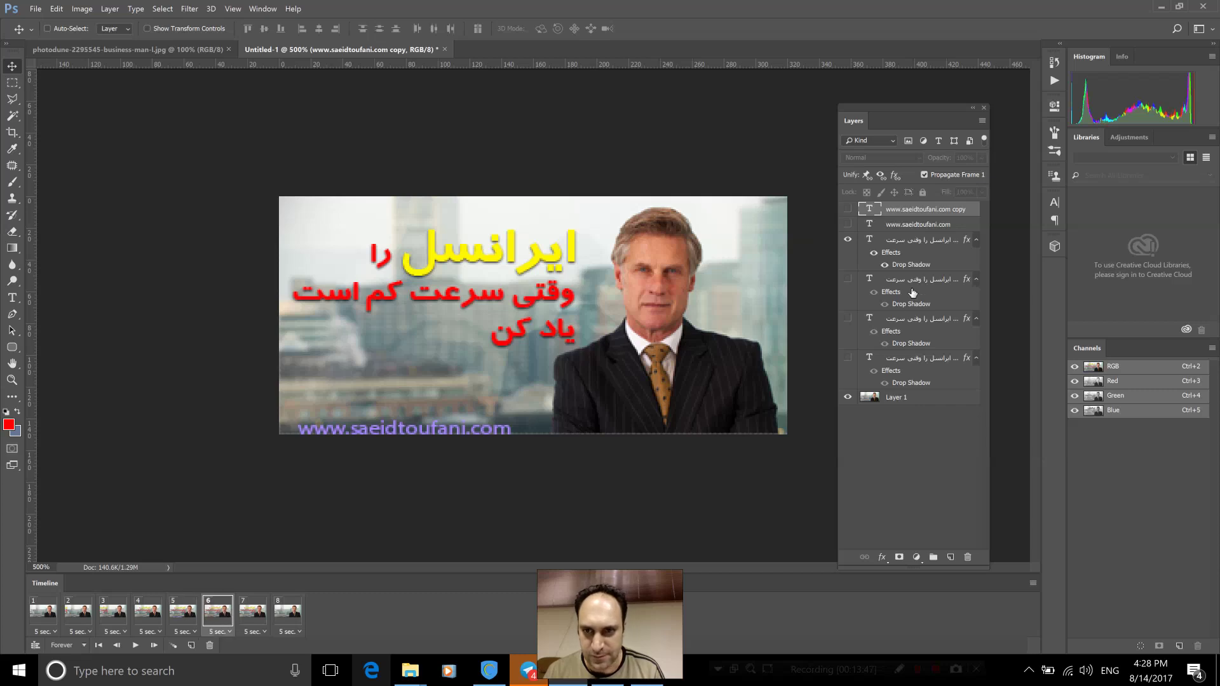
{"action": "left_click", "coordinate": [847, 209]}
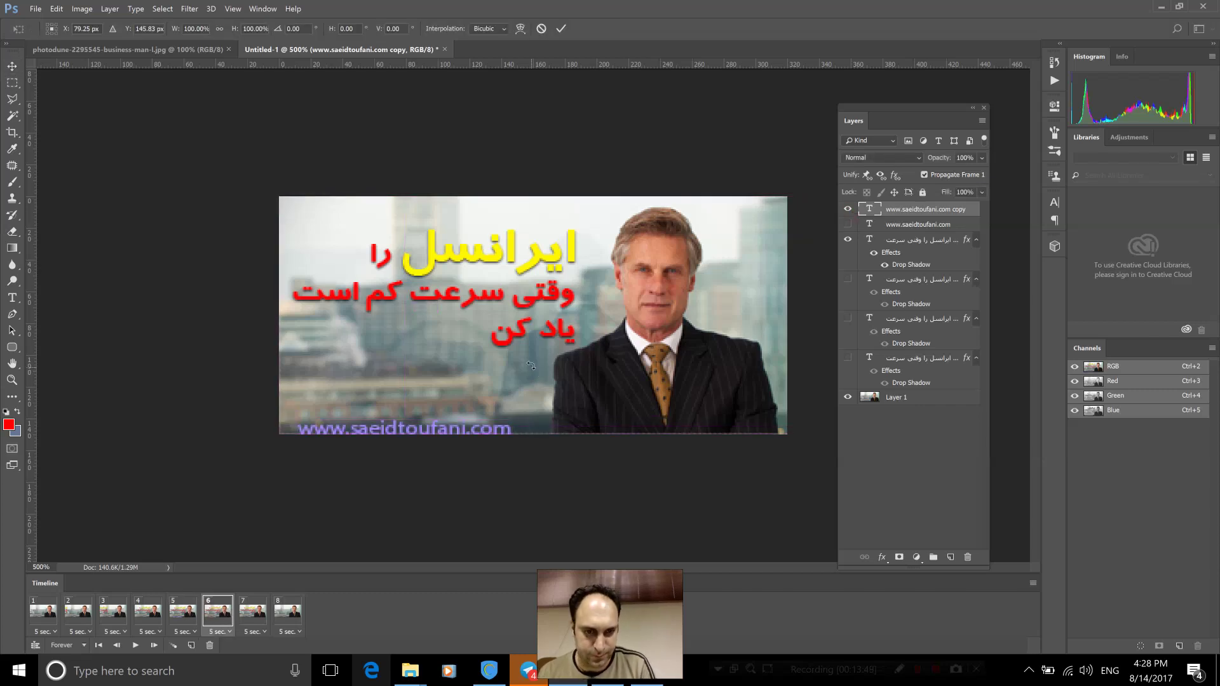
{"action": "key", "text": "ctrl+t"}
{"action": "key", "text": "shift+Up"}
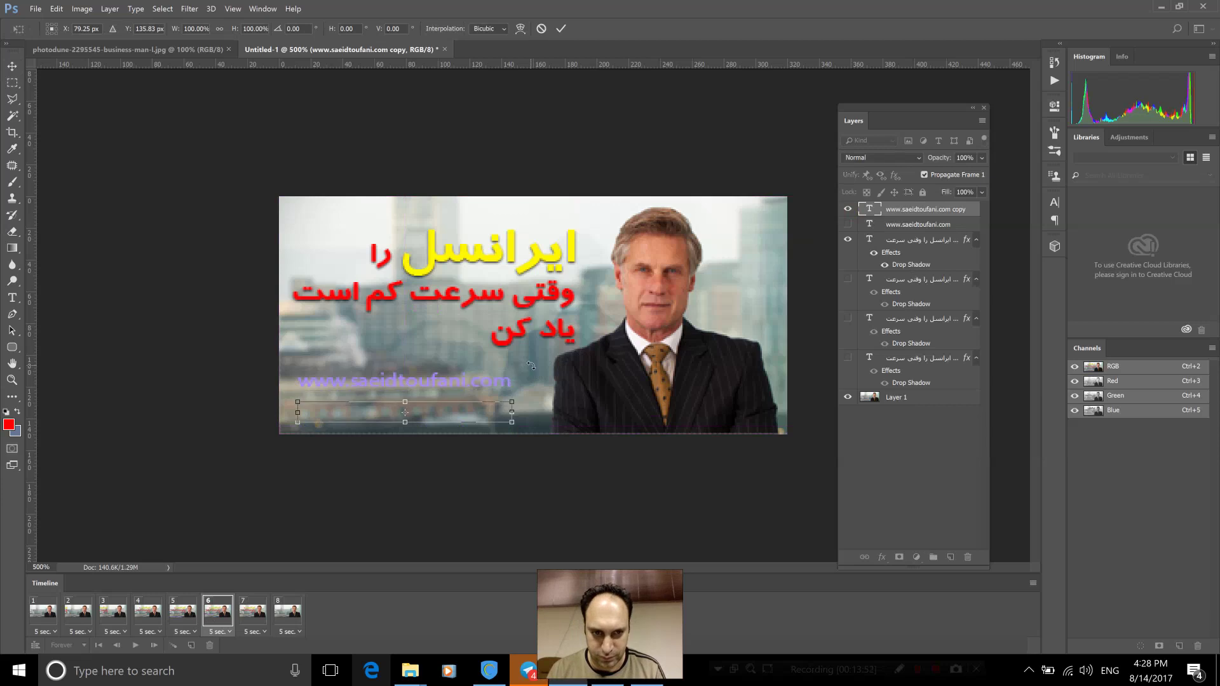
{"action": "key", "text": "Return"}
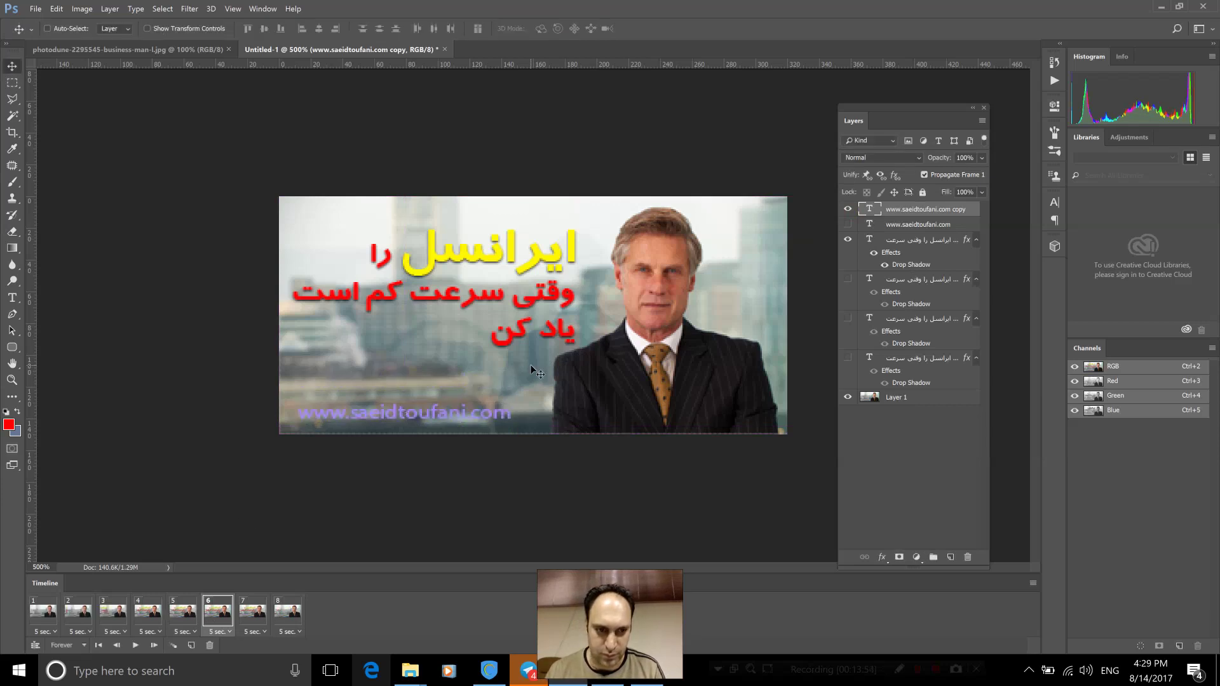
Compare URL positions across frames, then show the URL copy in frame 7
{"action": "left_click", "coordinate": [184, 615]}
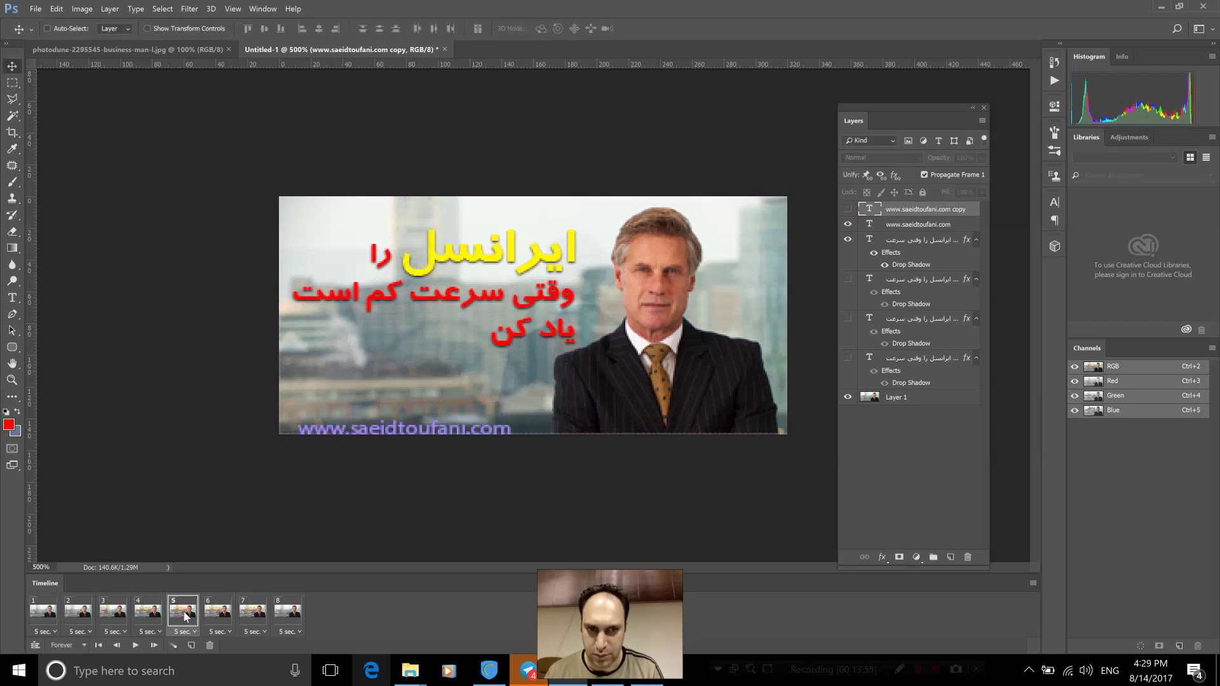
{"action": "left_click", "coordinate": [139, 616]}
{"action": "left_click", "coordinate": [183, 614]}
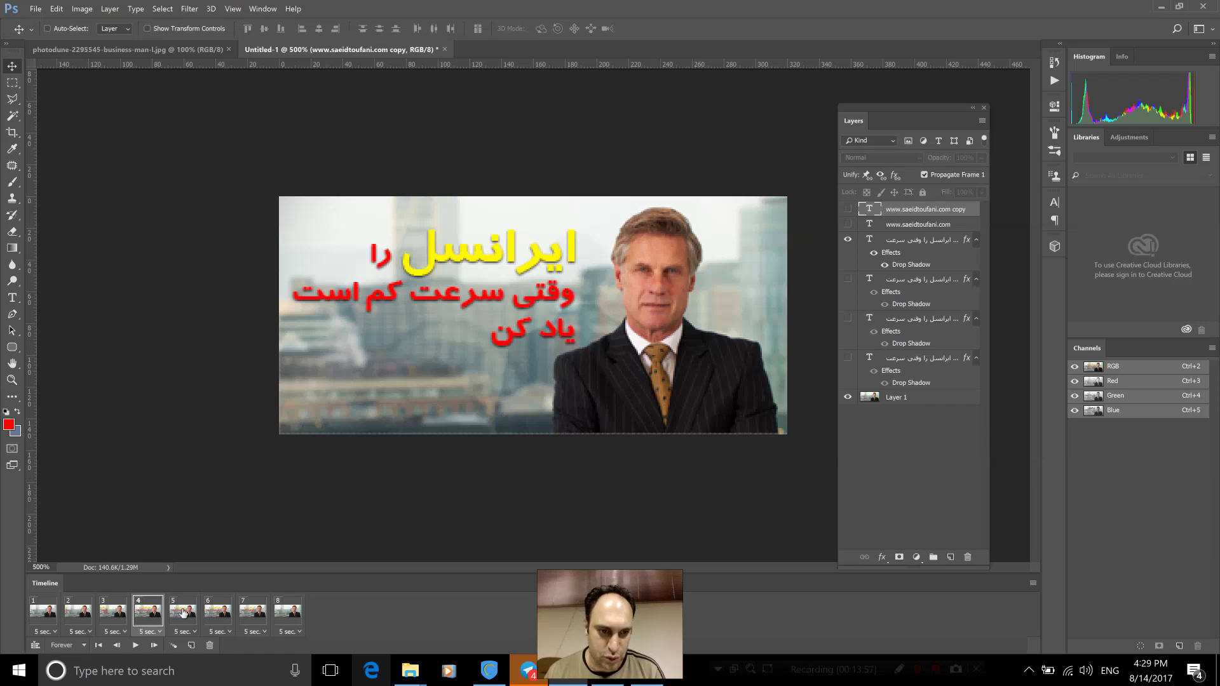
{"action": "left_click", "coordinate": [218, 613]}
{"action": "left_click", "coordinate": [250, 614]}
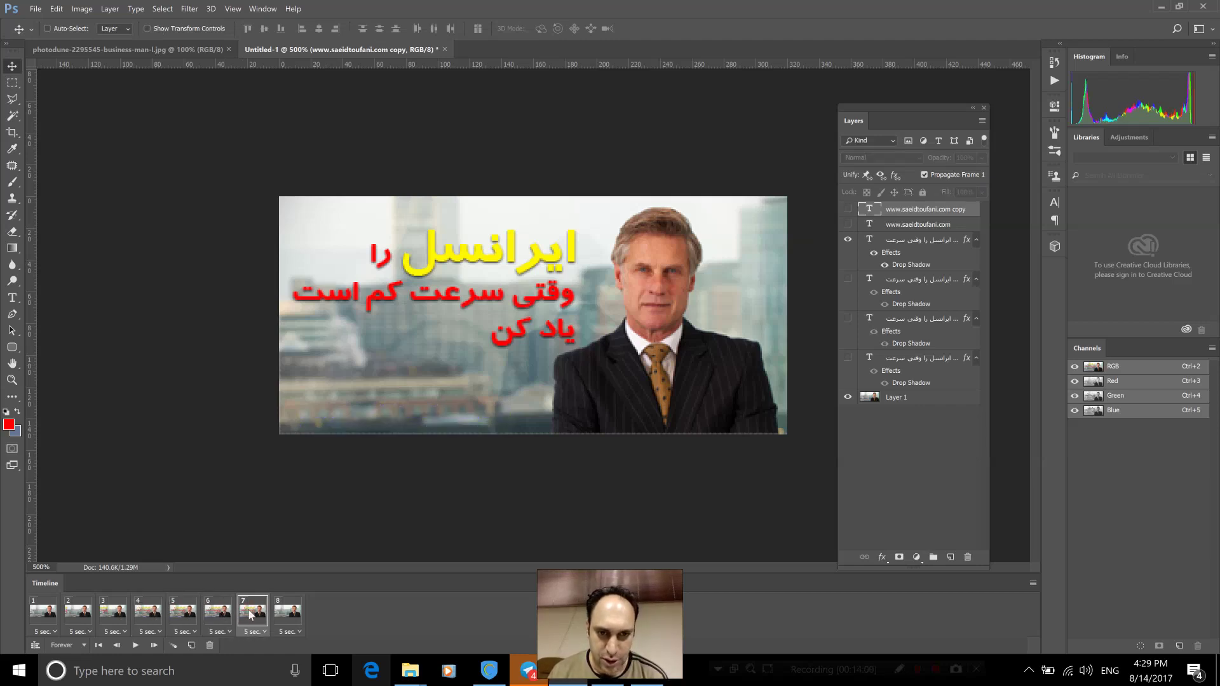
{"action": "left_click", "coordinate": [848, 208]}
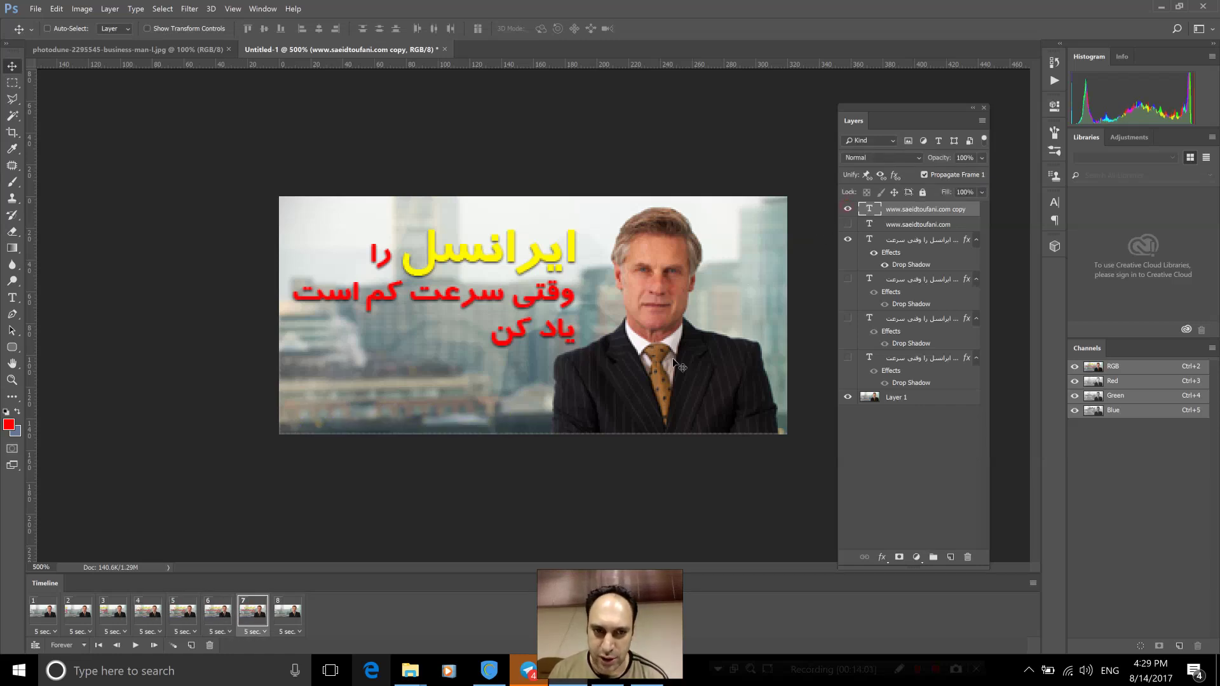
{"action": "left_click", "coordinate": [288, 610]}
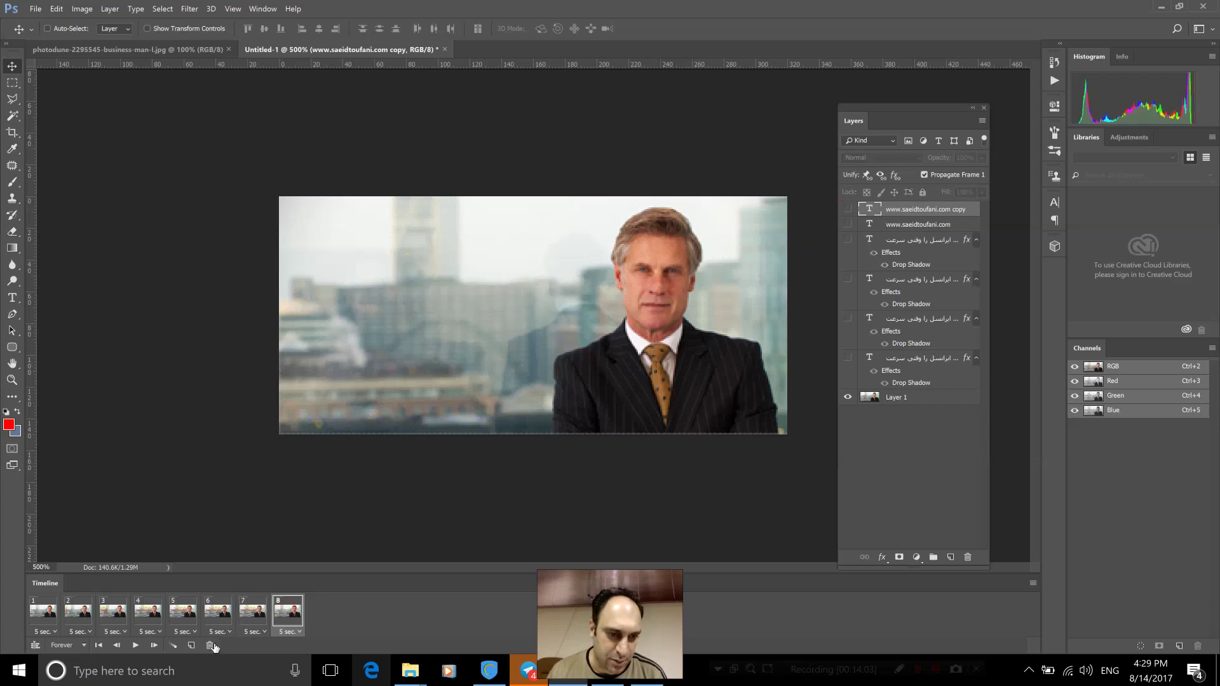
Delete the empty eighth animation frame and review frames 1 and 2
{"action": "left_click", "coordinate": [211, 646]}
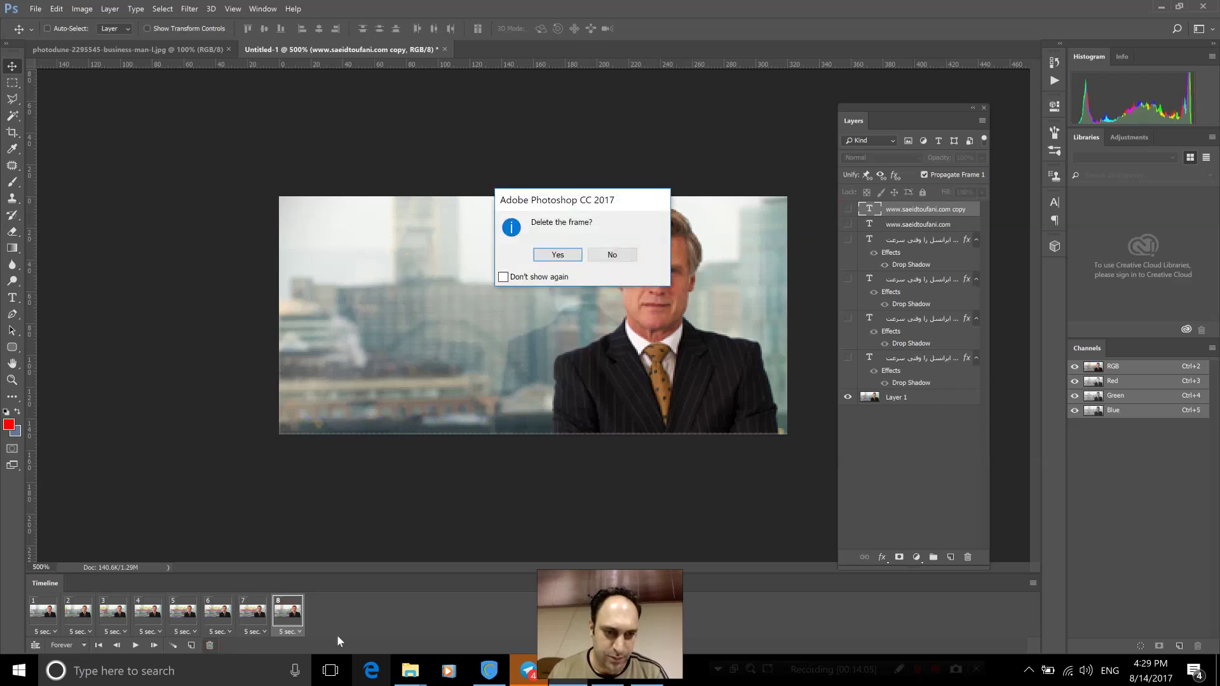
{"action": "left_click", "coordinate": [559, 253]}
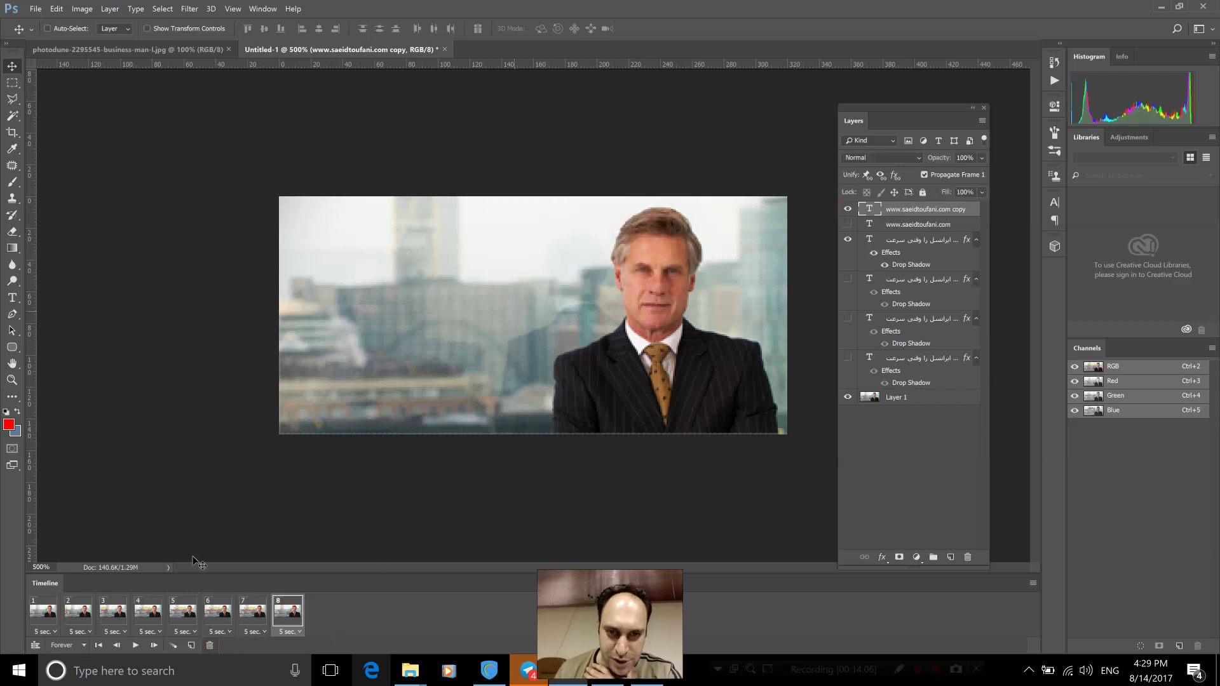
{"action": "left_click", "coordinate": [35, 618]}
{"action": "left_click", "coordinate": [77, 614]}
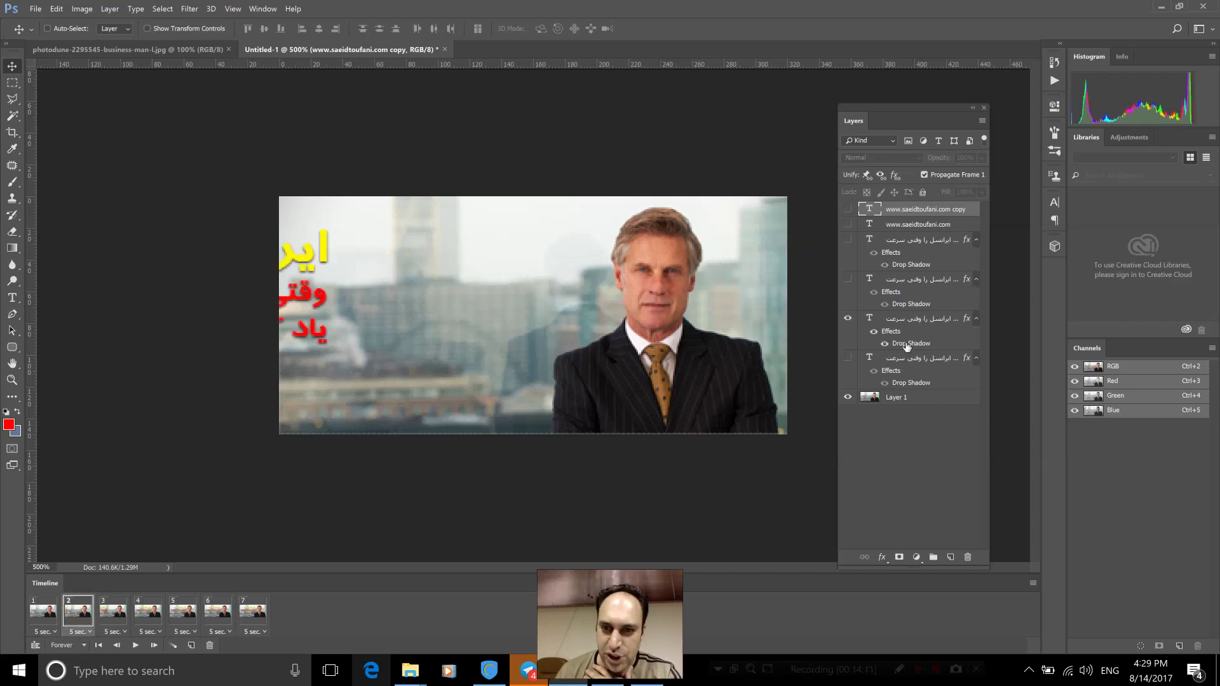
Delete the bottom Persian text layer
{"action": "left_click", "coordinate": [921, 358]}
{"action": "left_click", "coordinate": [968, 556]}
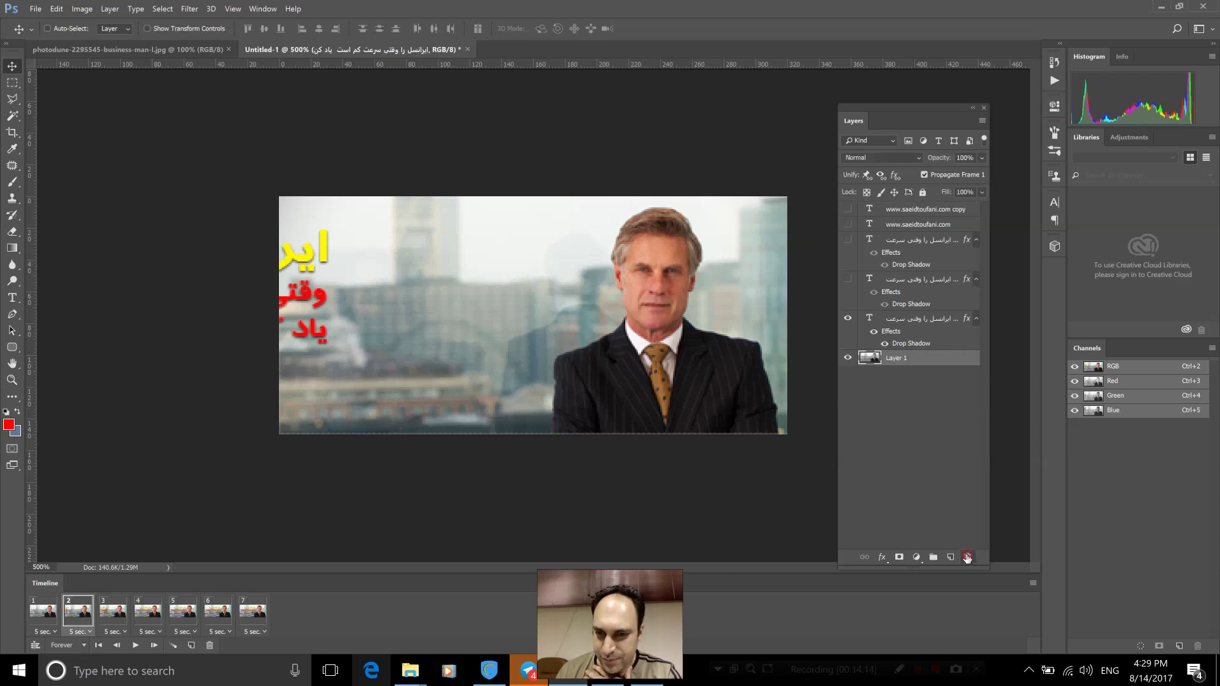
{"action": "left_click", "coordinate": [43, 614]}
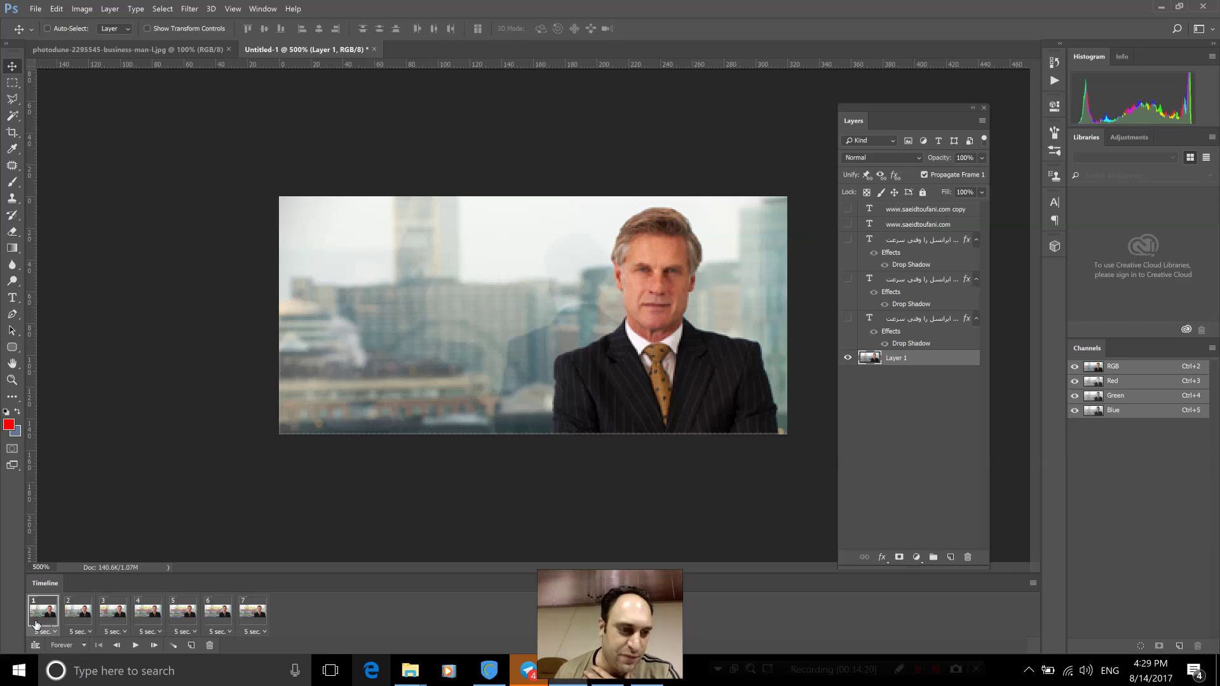
Review frames 2–5 and raise the purple URL slightly in frame 6
{"action": "left_click", "coordinate": [70, 613]}
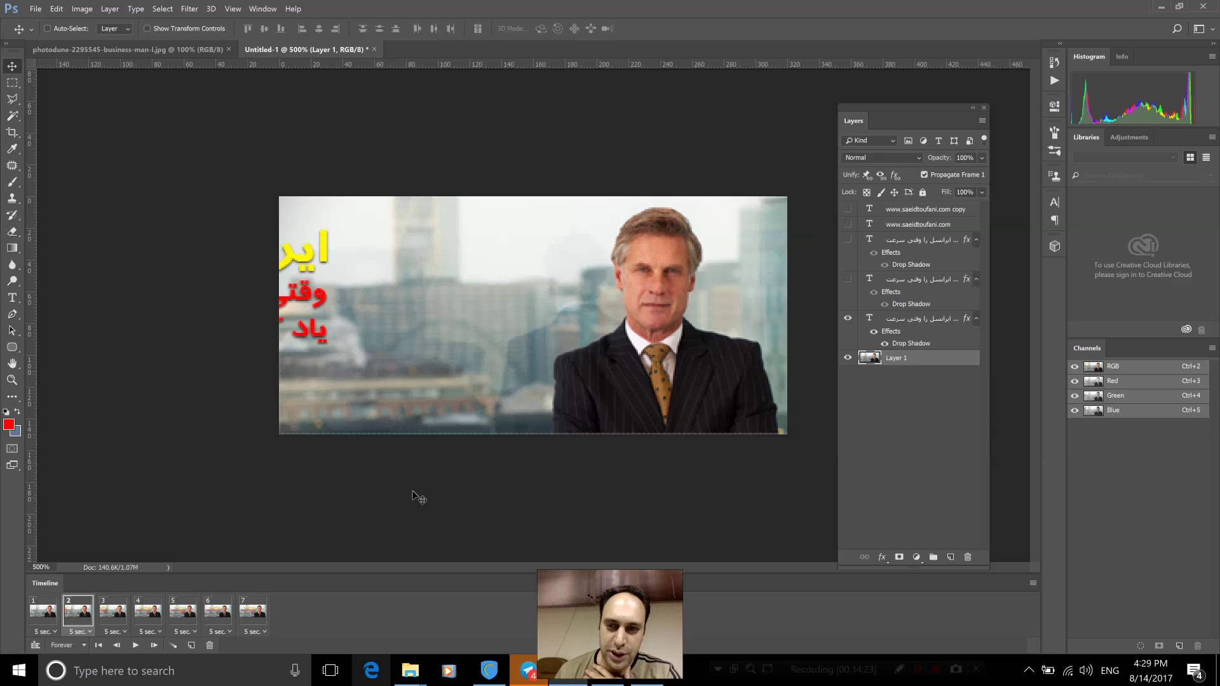
{"action": "left_click", "coordinate": [107, 624]}
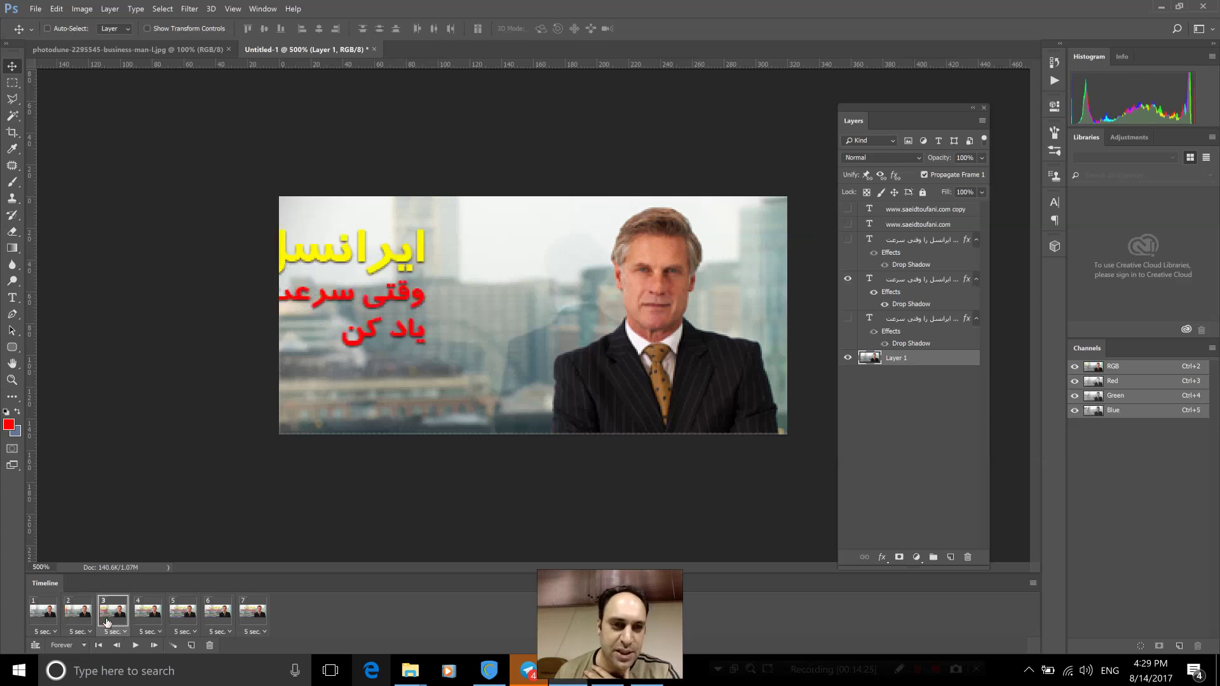
{"action": "left_click", "coordinate": [140, 621]}
{"action": "left_click", "coordinate": [848, 240]}
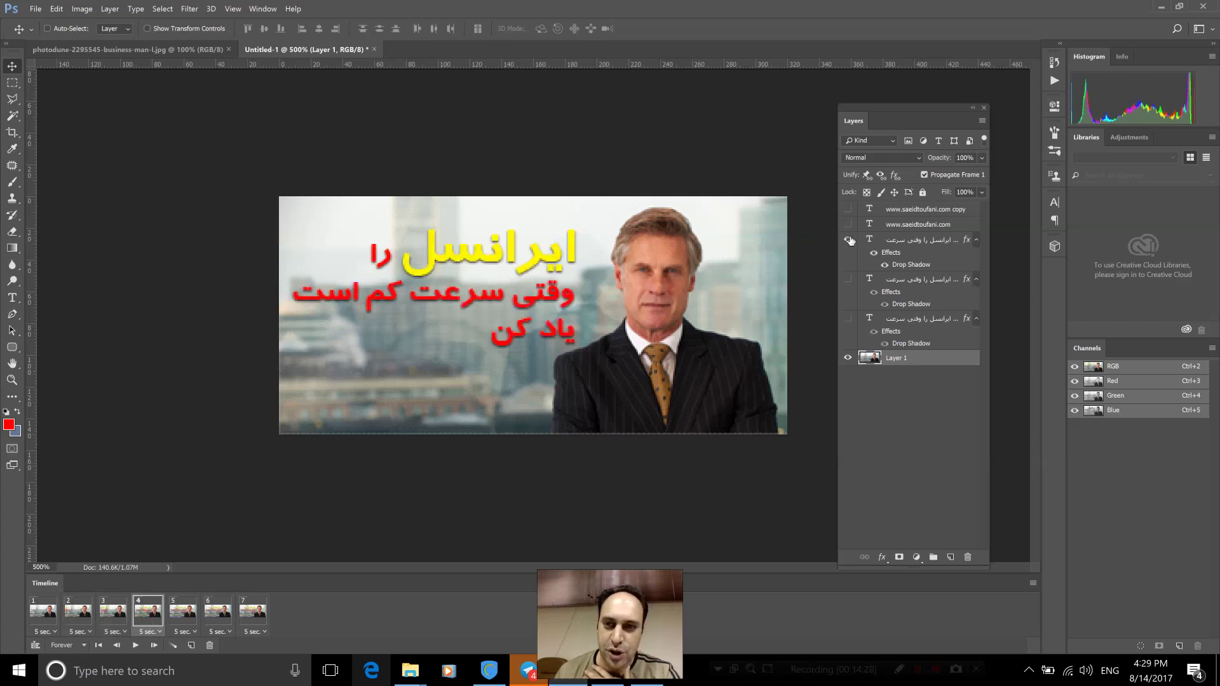
{"action": "left_click", "coordinate": [182, 611]}
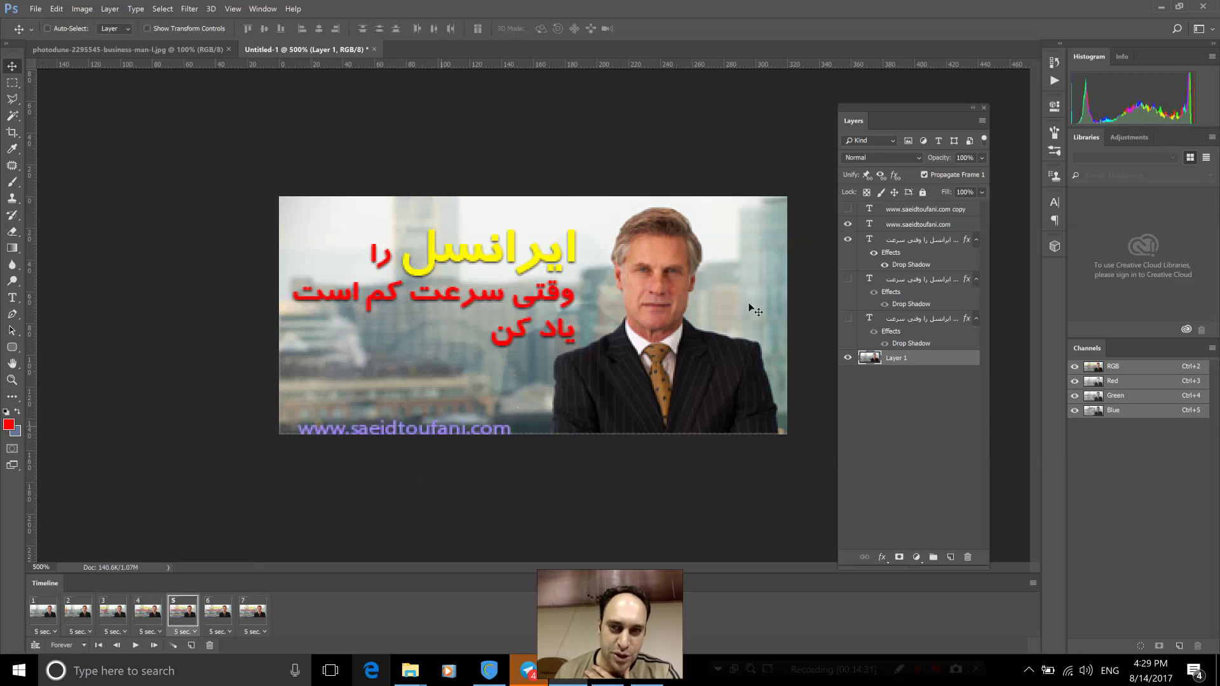
{"action": "left_click", "coordinate": [219, 613]}
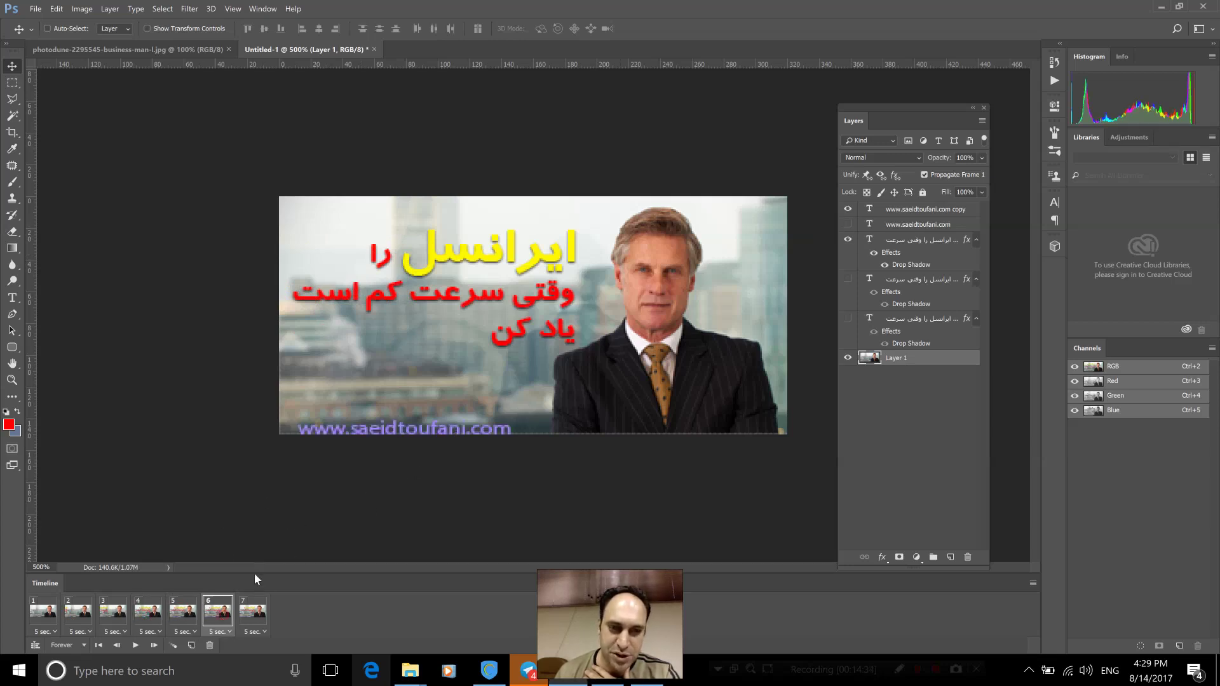
{"action": "left_click_drag", "start_coordinate": [452, 414], "coordinate": [451, 398]}
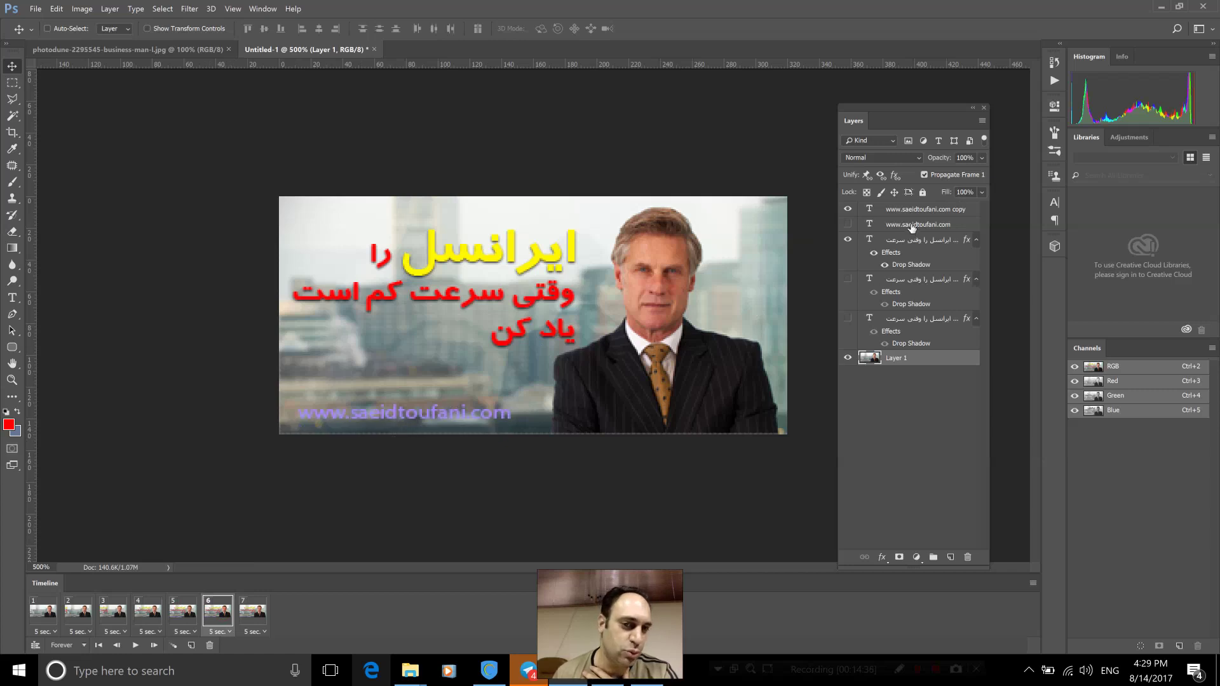
Compare frames 6 and 7, restoring the man photo layer after an accidental deletion
{"action": "left_click", "coordinate": [254, 612]}
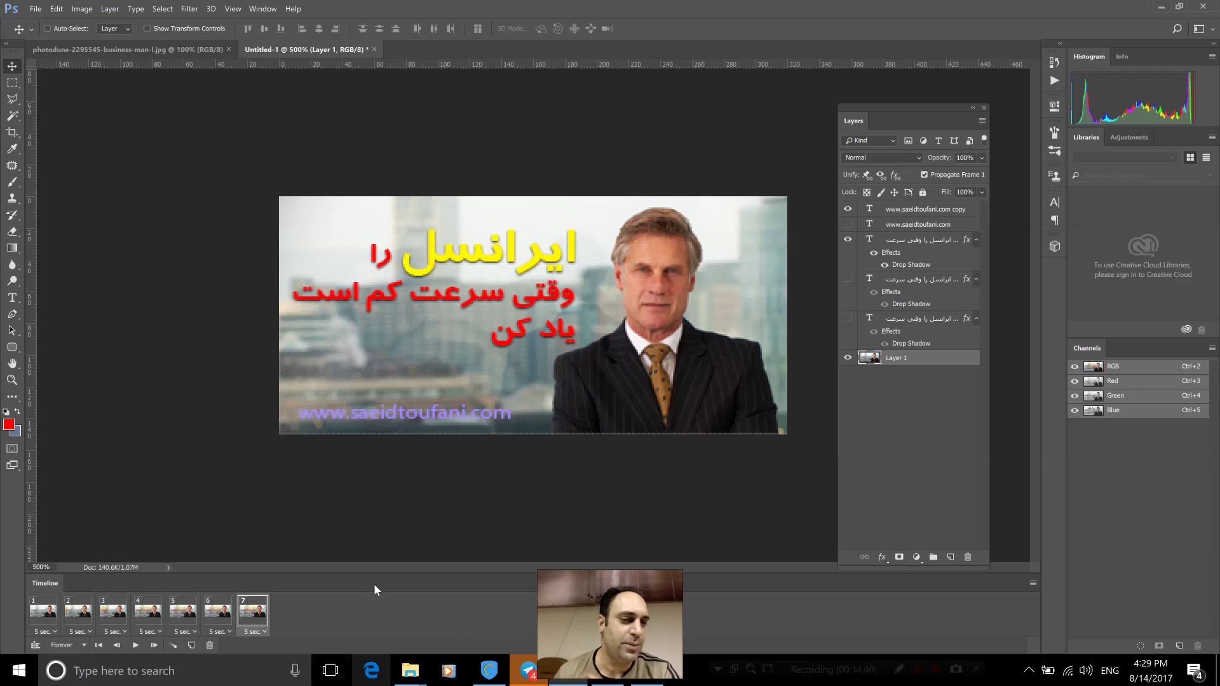
{"action": "left_click", "coordinate": [41, 615]}
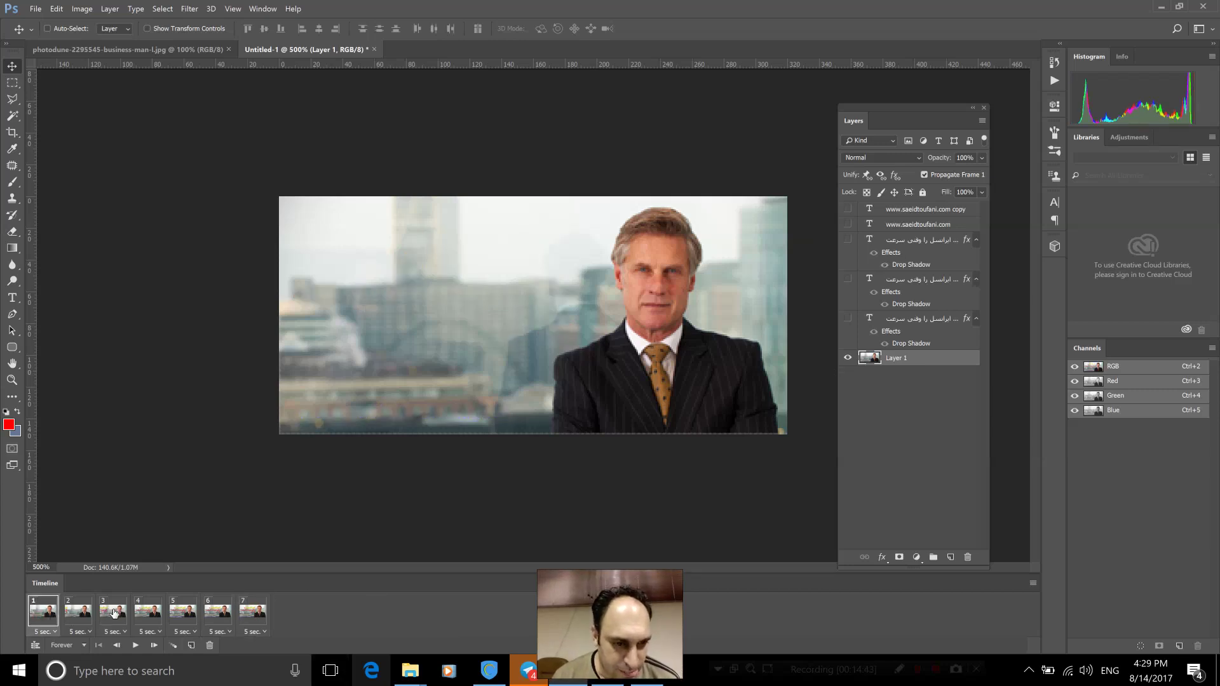
{"action": "left_click", "coordinate": [213, 615]}
{"action": "left_click", "coordinate": [252, 614]}
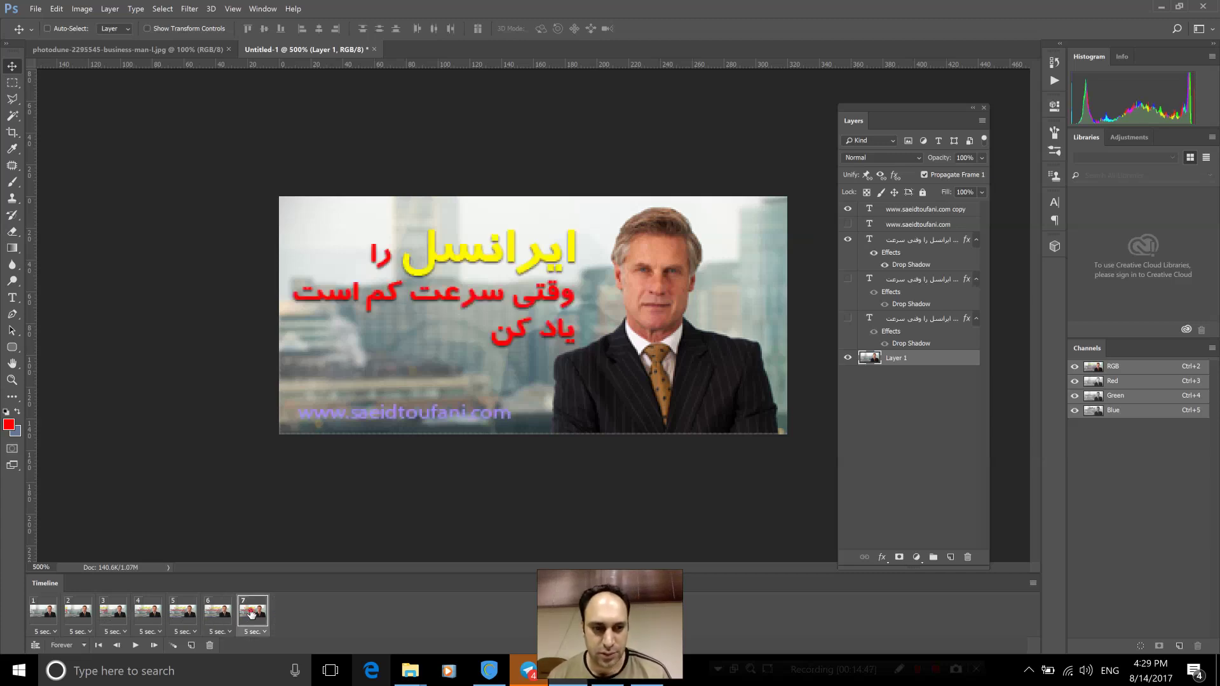
{"action": "left_click", "coordinate": [213, 615]}
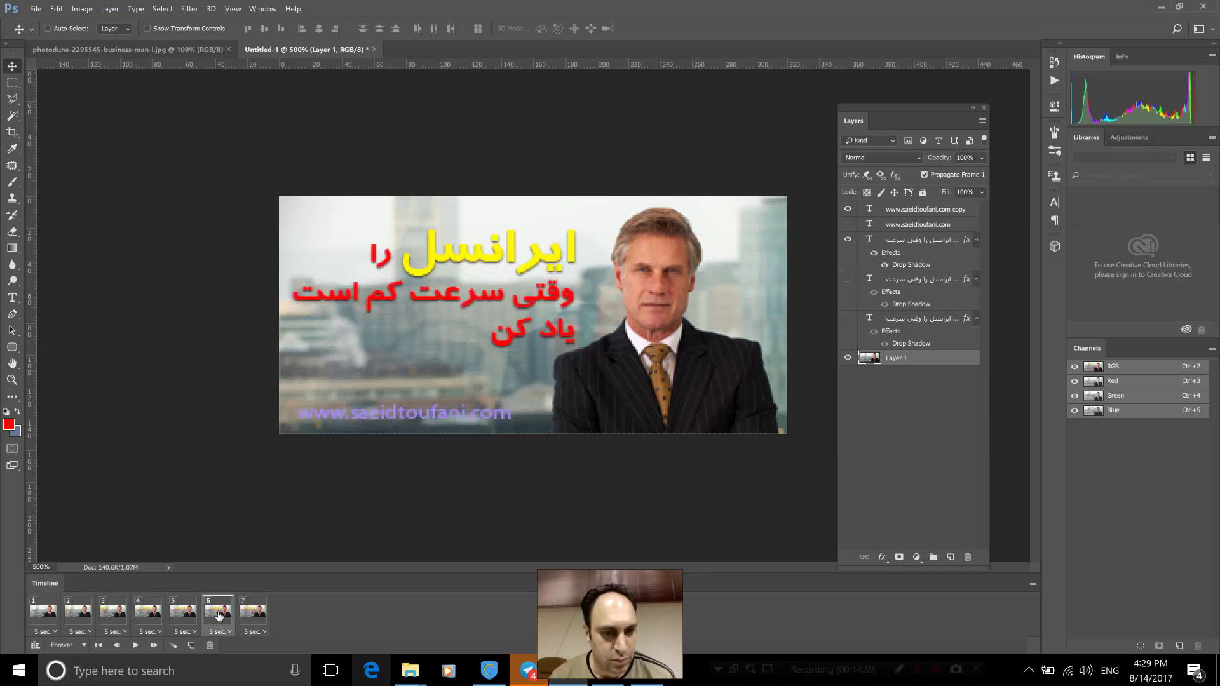
{"action": "left_click", "coordinate": [252, 614]}
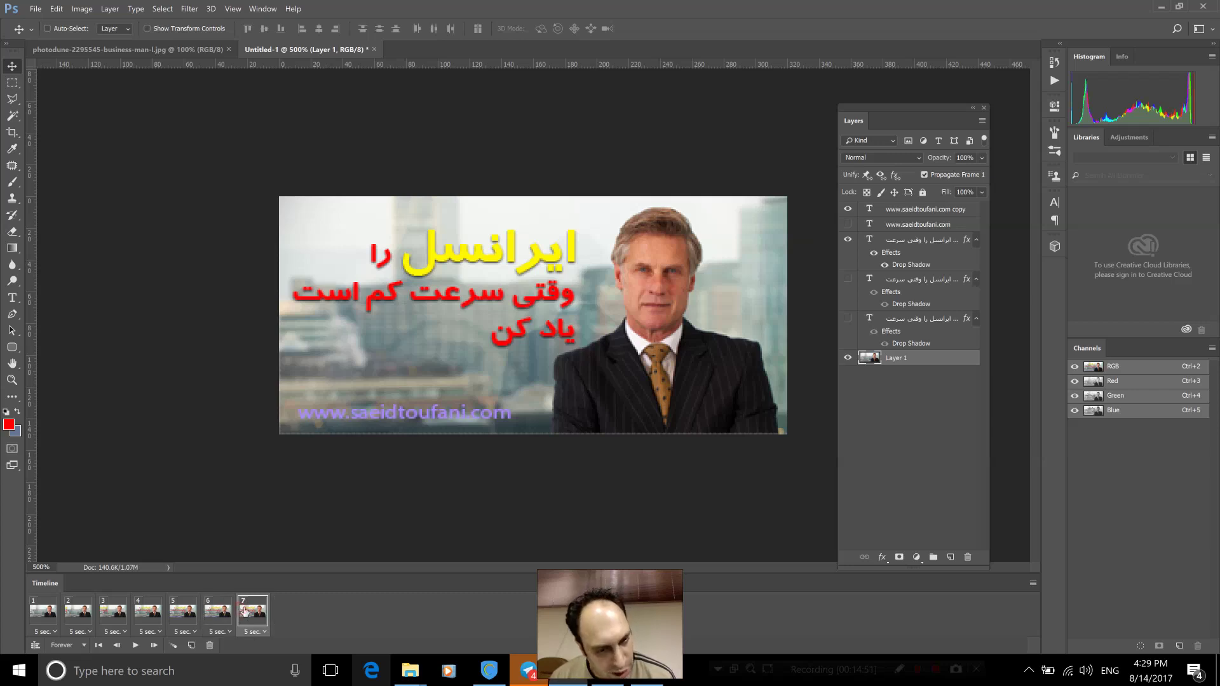
{"action": "left_click", "coordinate": [970, 558]}
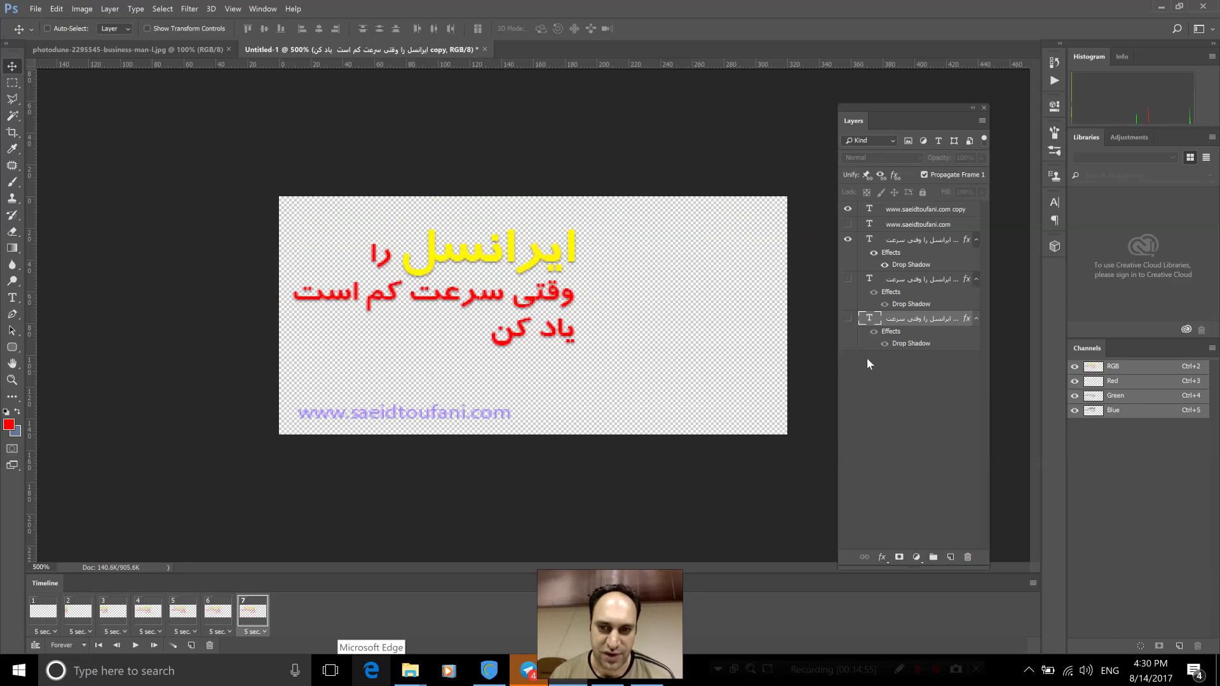
{"action": "key", "text": "ctrl+z"}
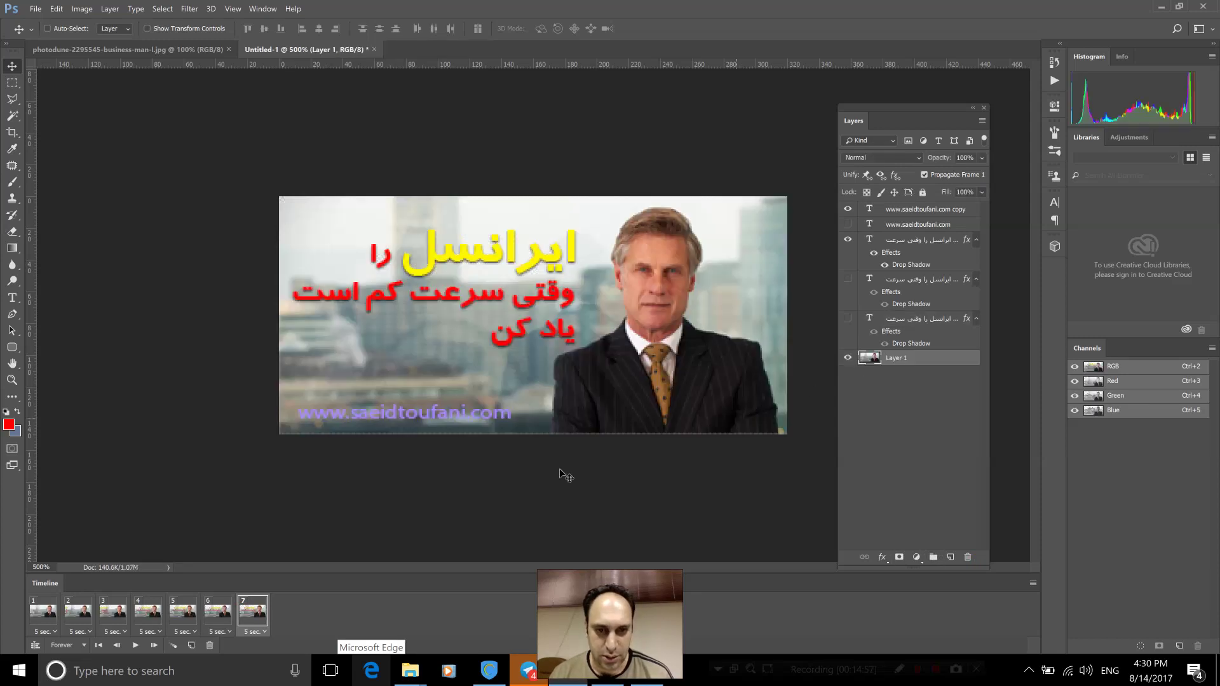
Delete the extra seventh frame and review frames 1, 2 and 4
{"action": "left_click", "coordinate": [210, 648]}
{"action": "left_click", "coordinate": [569, 258]}
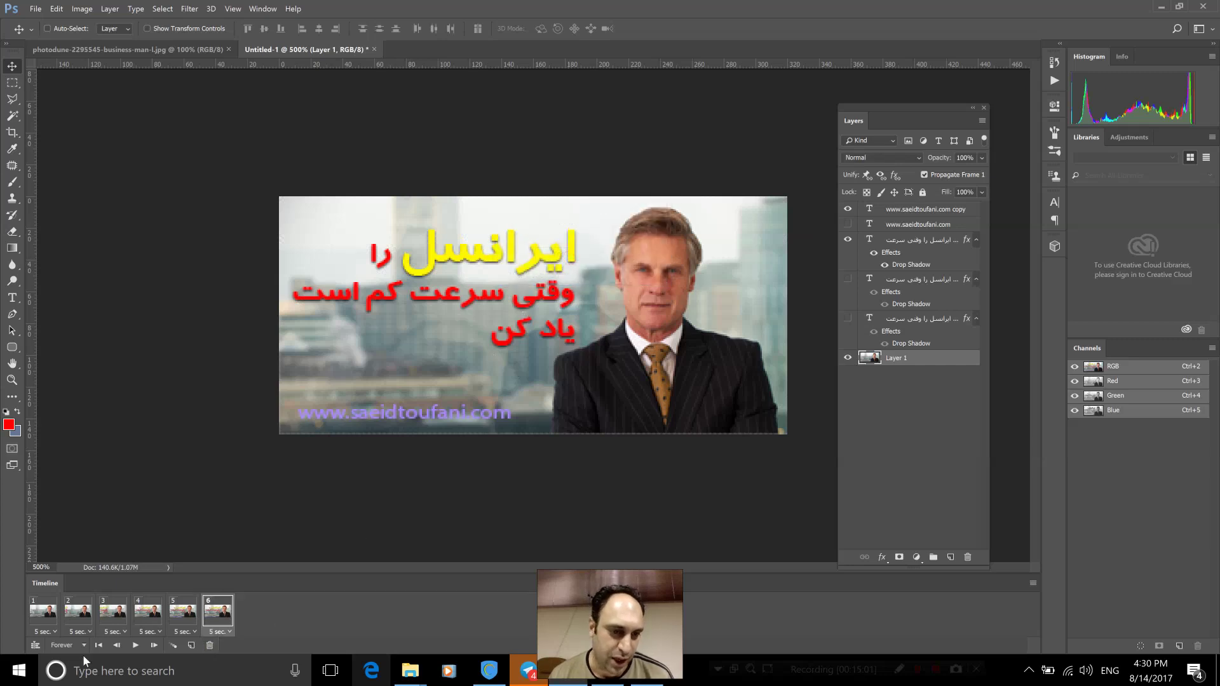
{"action": "left_click", "coordinate": [35, 615]}
{"action": "left_click", "coordinate": [84, 612]}
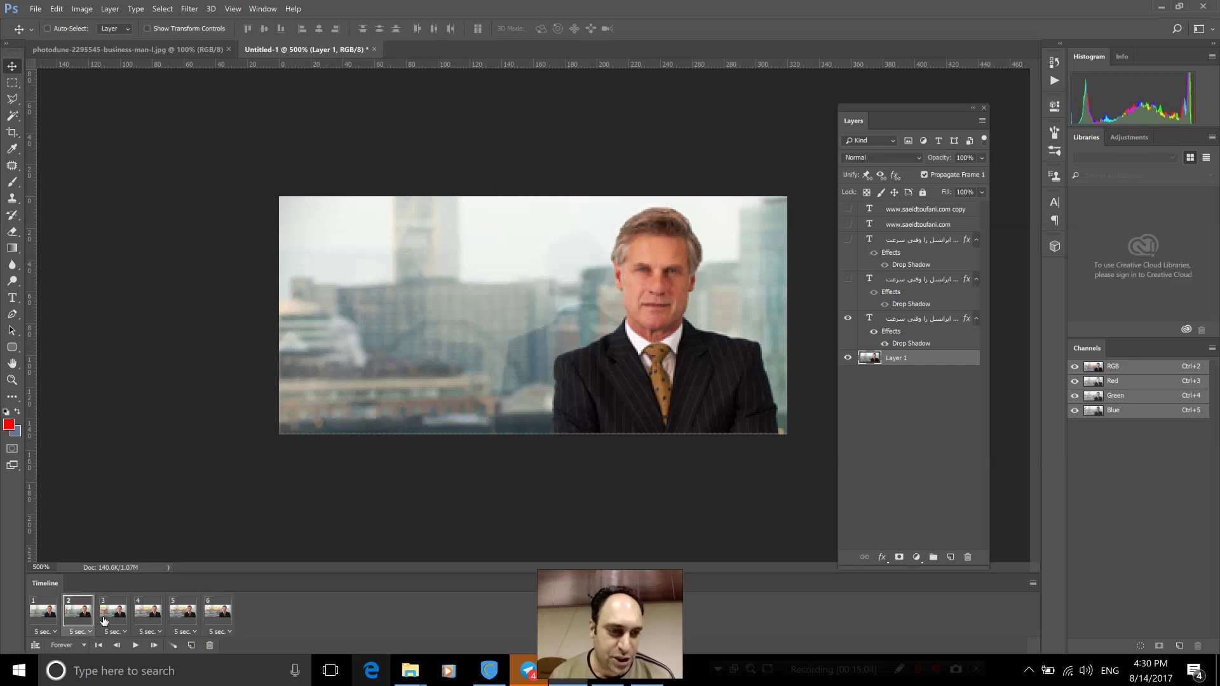
{"action": "left_click", "coordinate": [148, 612]}
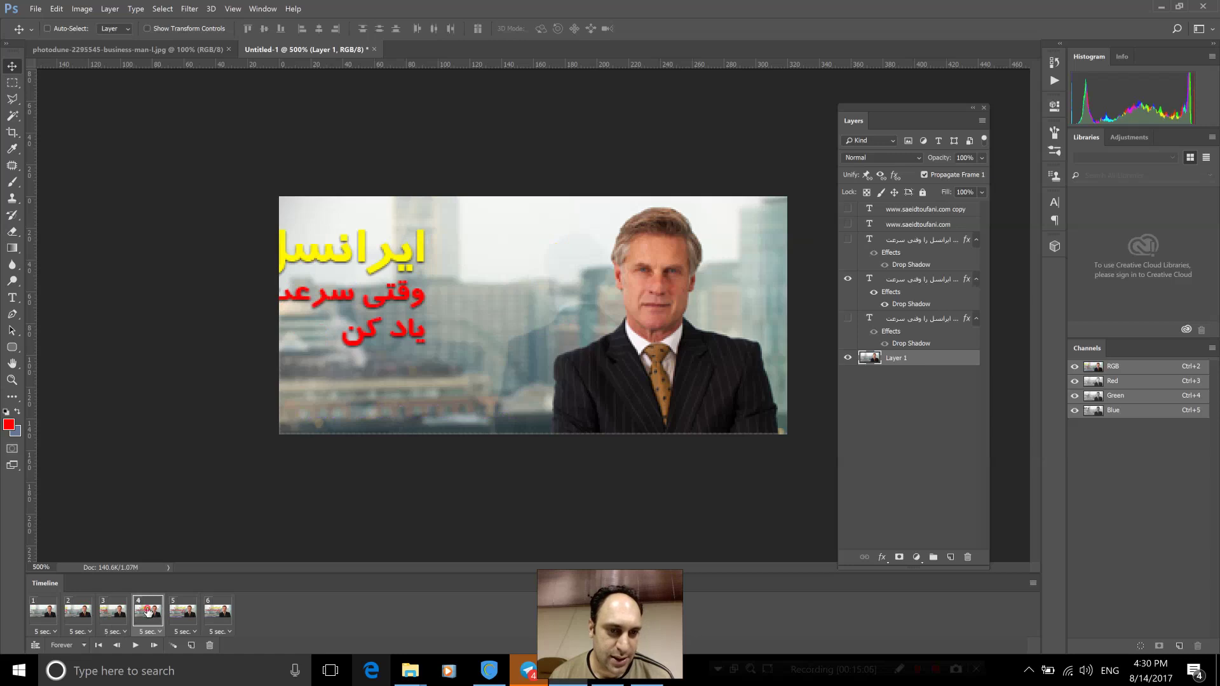
{"action": "left_click", "coordinate": [49, 625]}
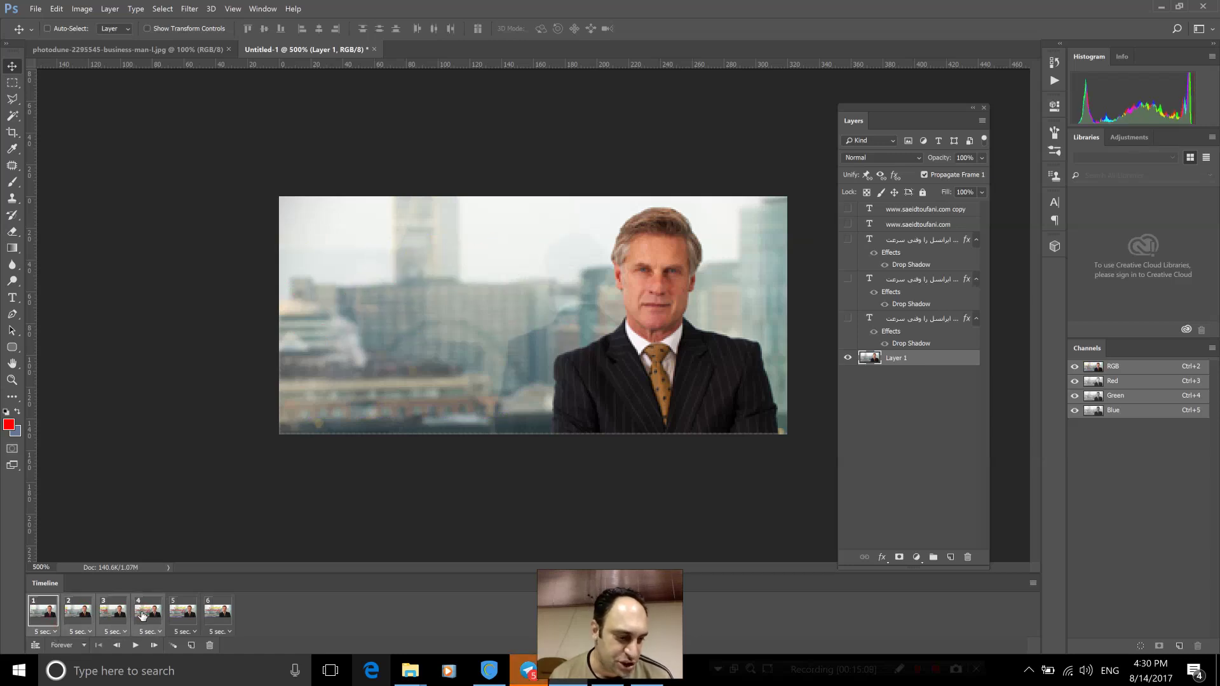
Give frames 1–4 a one-second delay and preview the playback
{"action": "left_click", "coordinate": [150, 632]}
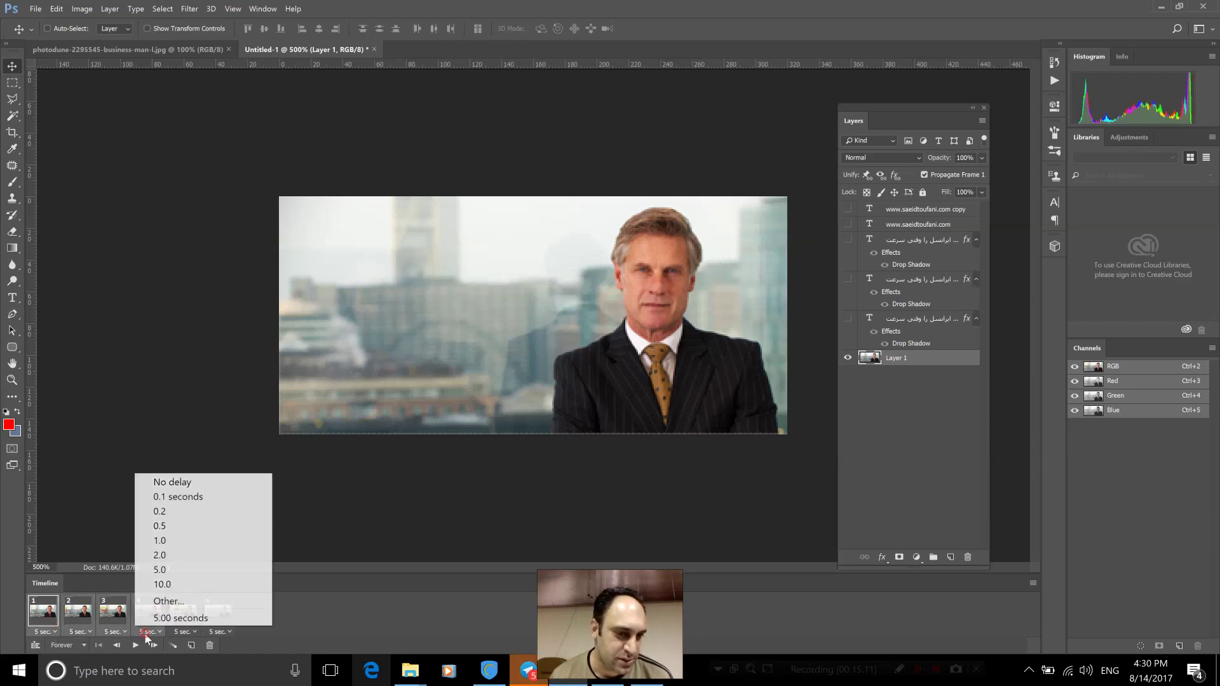
{"action": "left_click", "coordinate": [177, 541]}
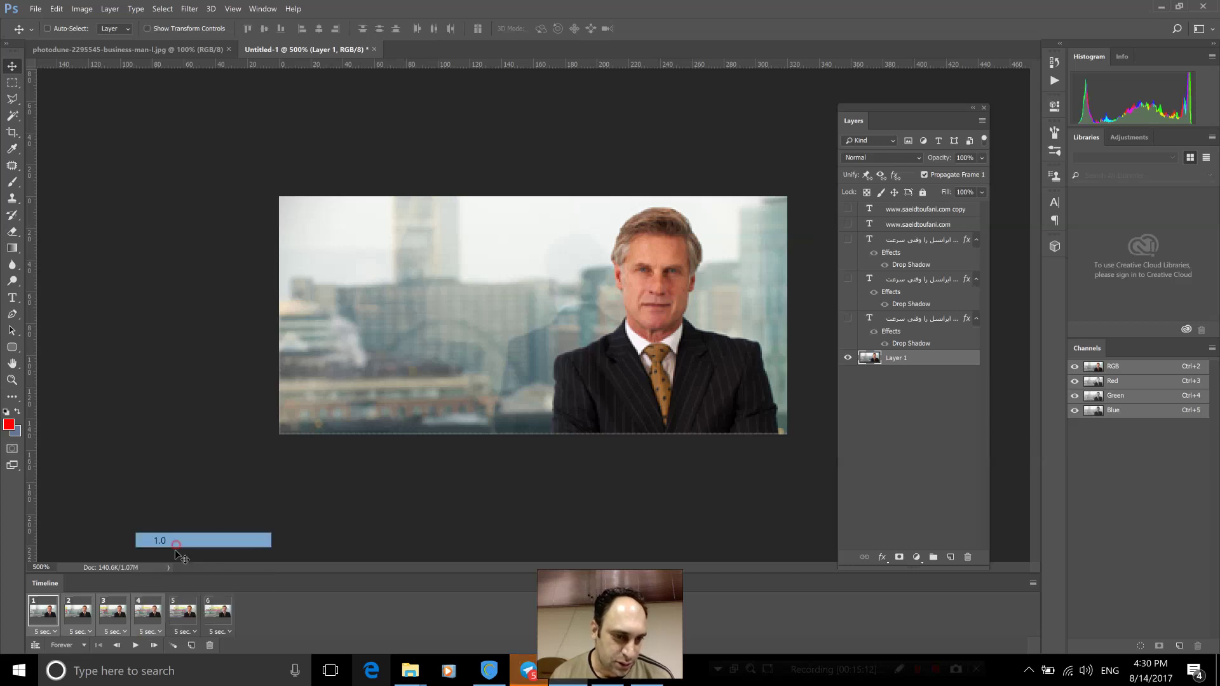
{"action": "left_click", "coordinate": [136, 645]}
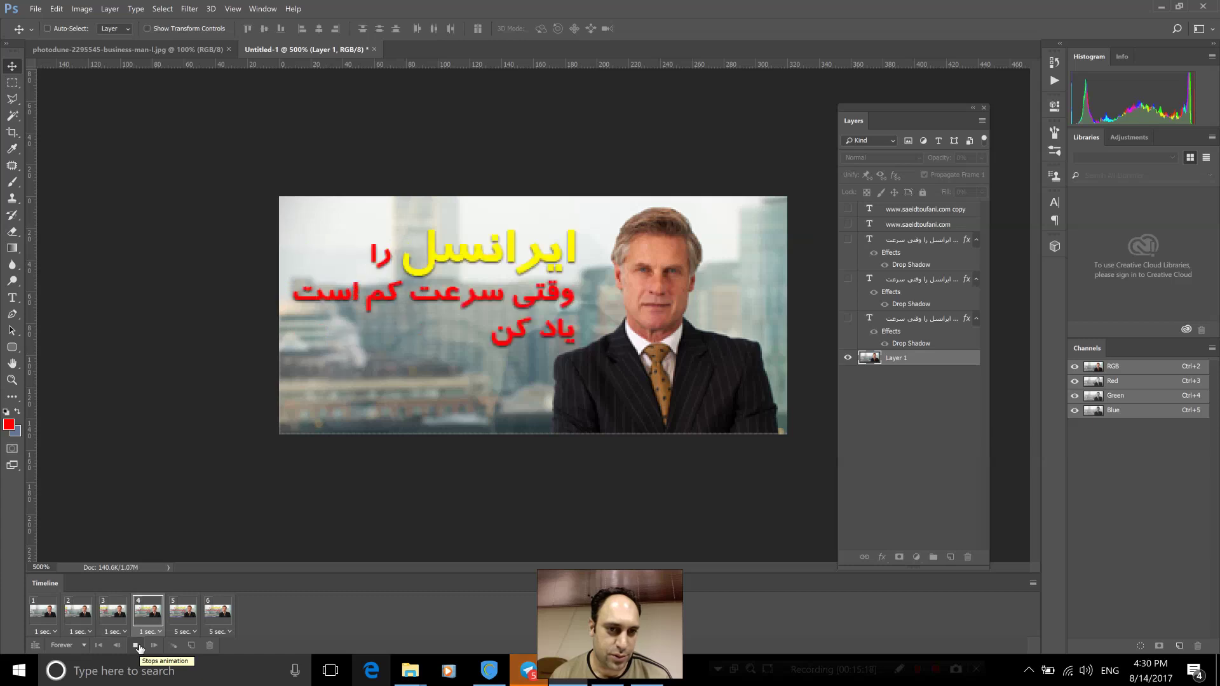
{"action": "left_click", "coordinate": [136, 646]}
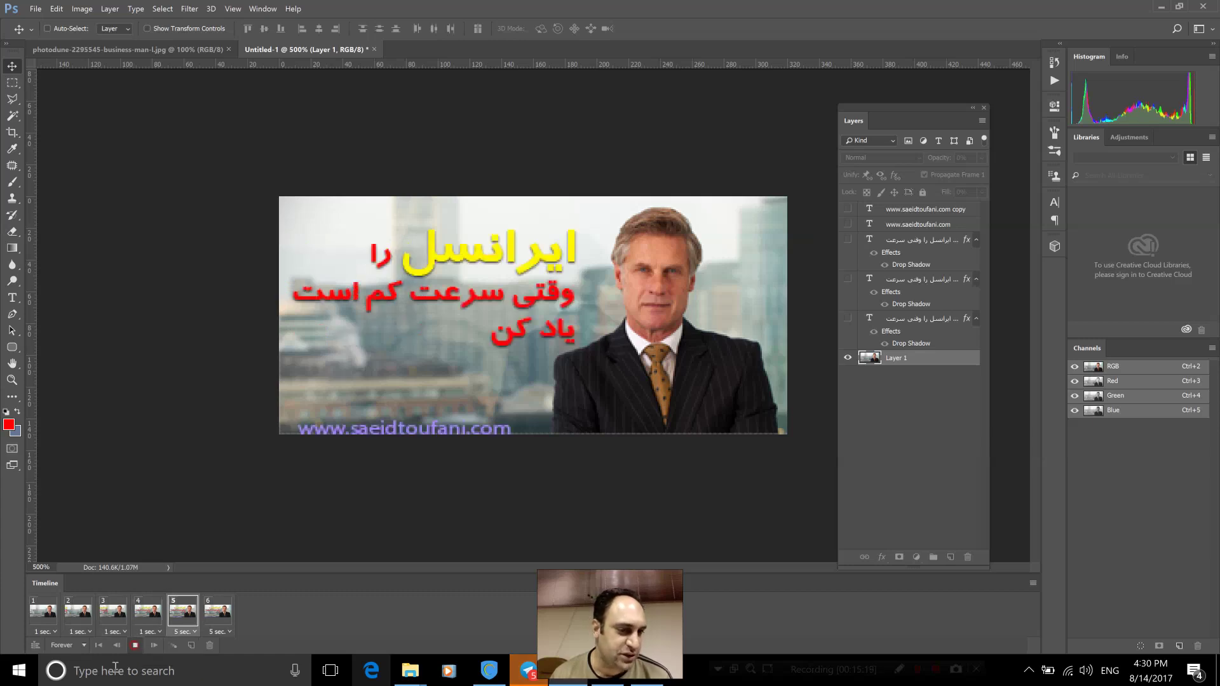
{"action": "left_click", "coordinate": [53, 621]}
Change frames 1–4 to a custom 0.4-second delay and preview the timing
{"action": "left_click", "coordinate": [155, 626], "text": "shift"}
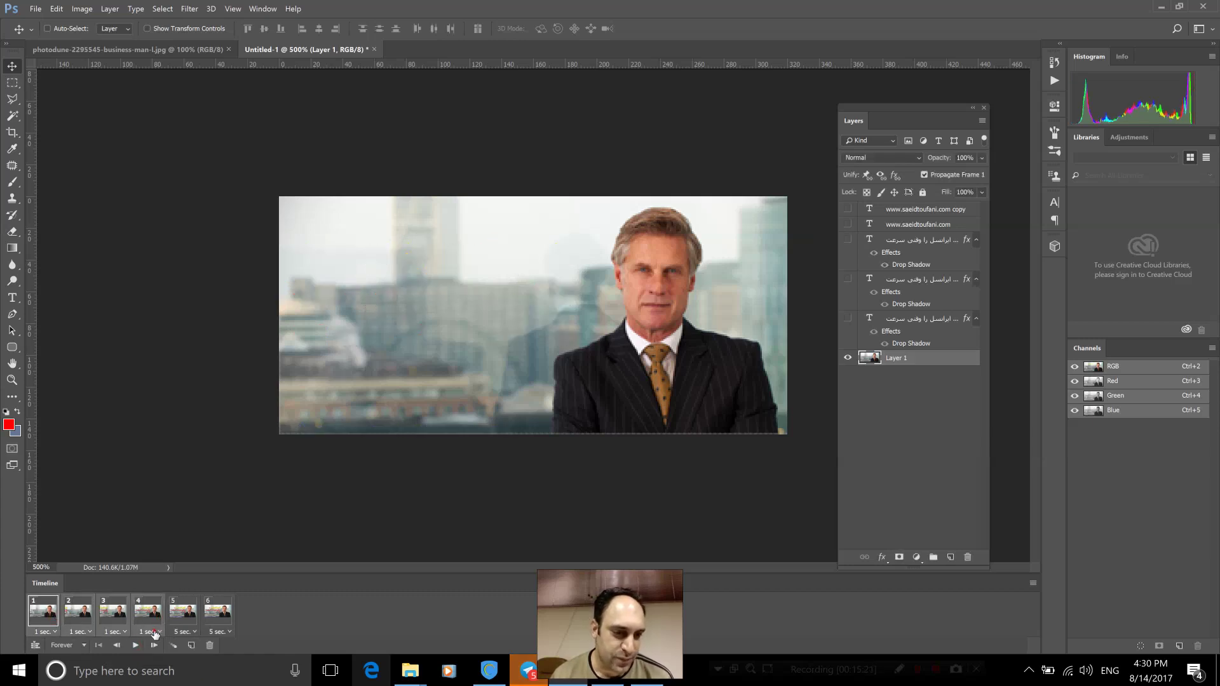
{"action": "left_click", "coordinate": [155, 632]}
{"action": "left_click", "coordinate": [162, 601]}
{"action": "type", "text": "0.4"}
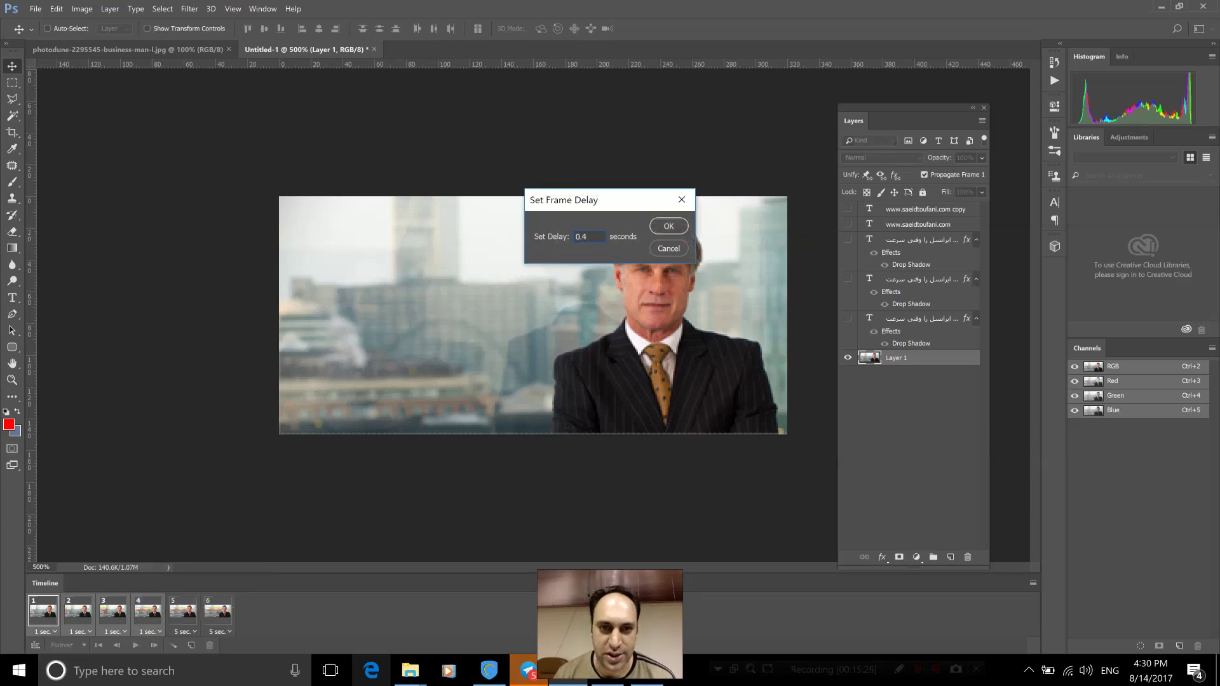
{"action": "key", "text": "Return"}
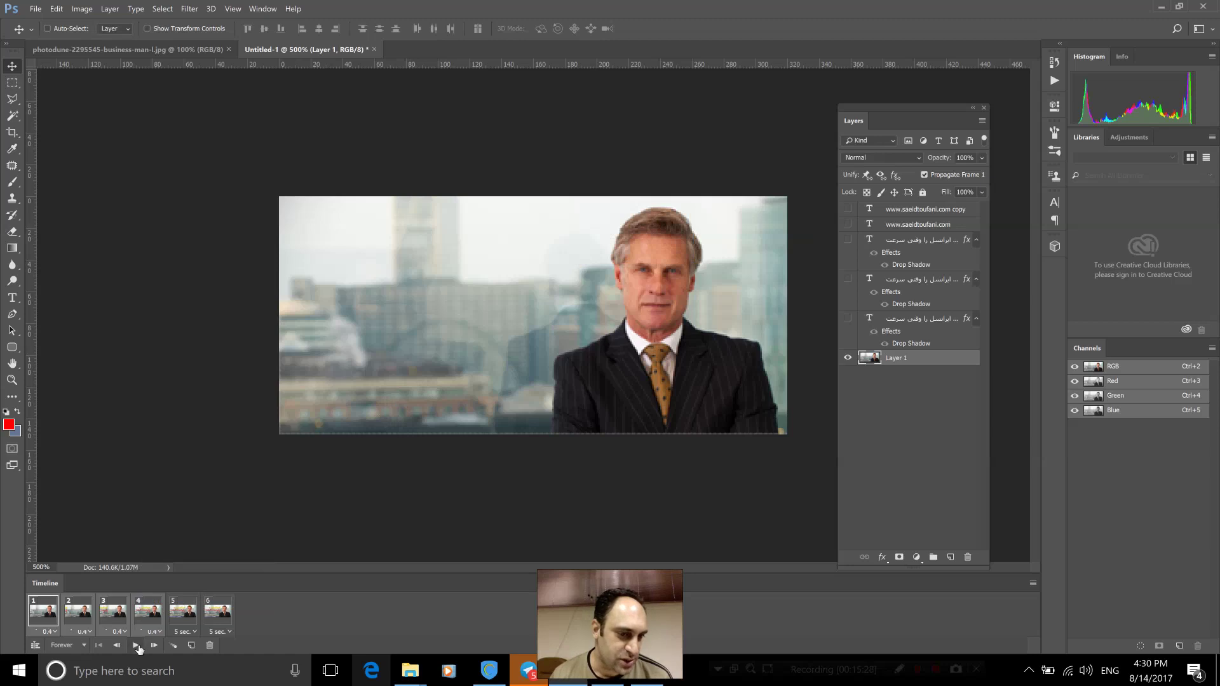
{"action": "left_click", "coordinate": [137, 647]}
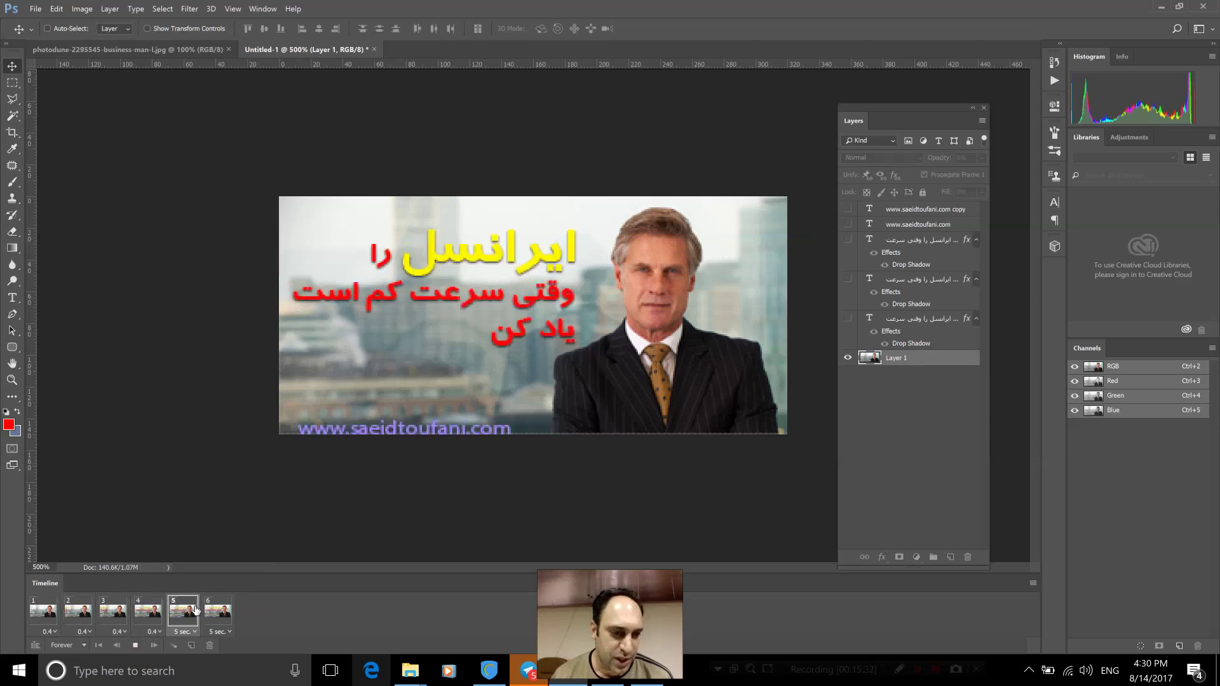
{"action": "key", "text": "space"}
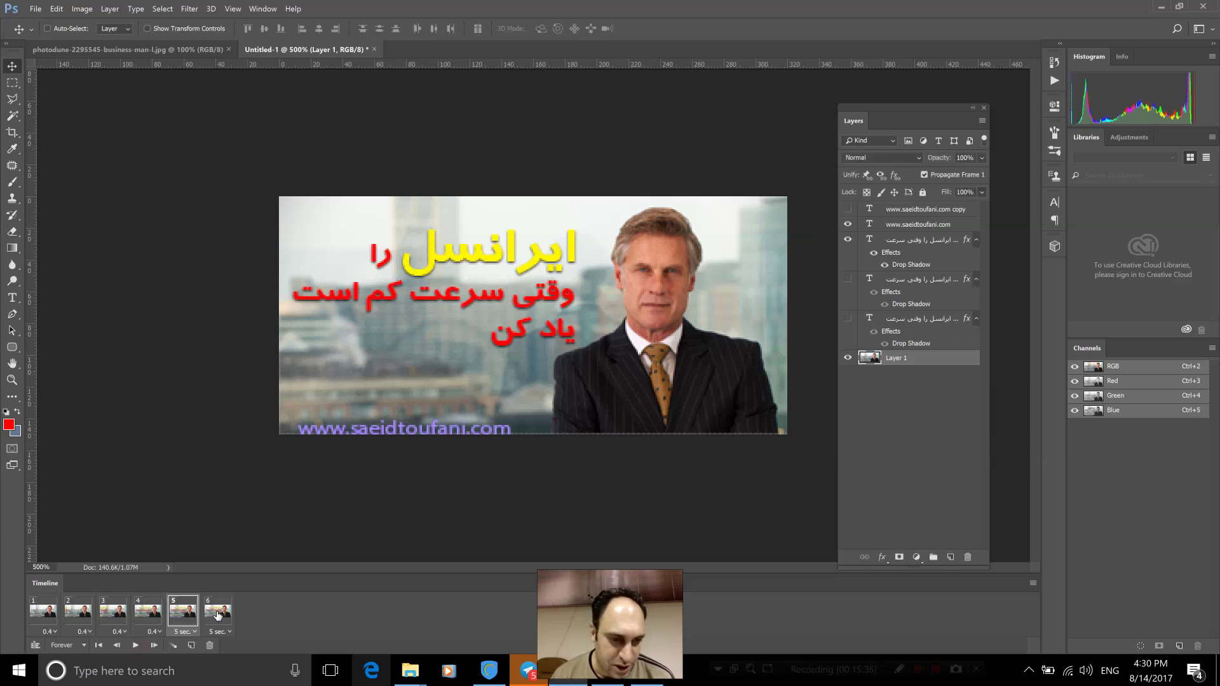
{"action": "left_click", "coordinate": [183, 632]}
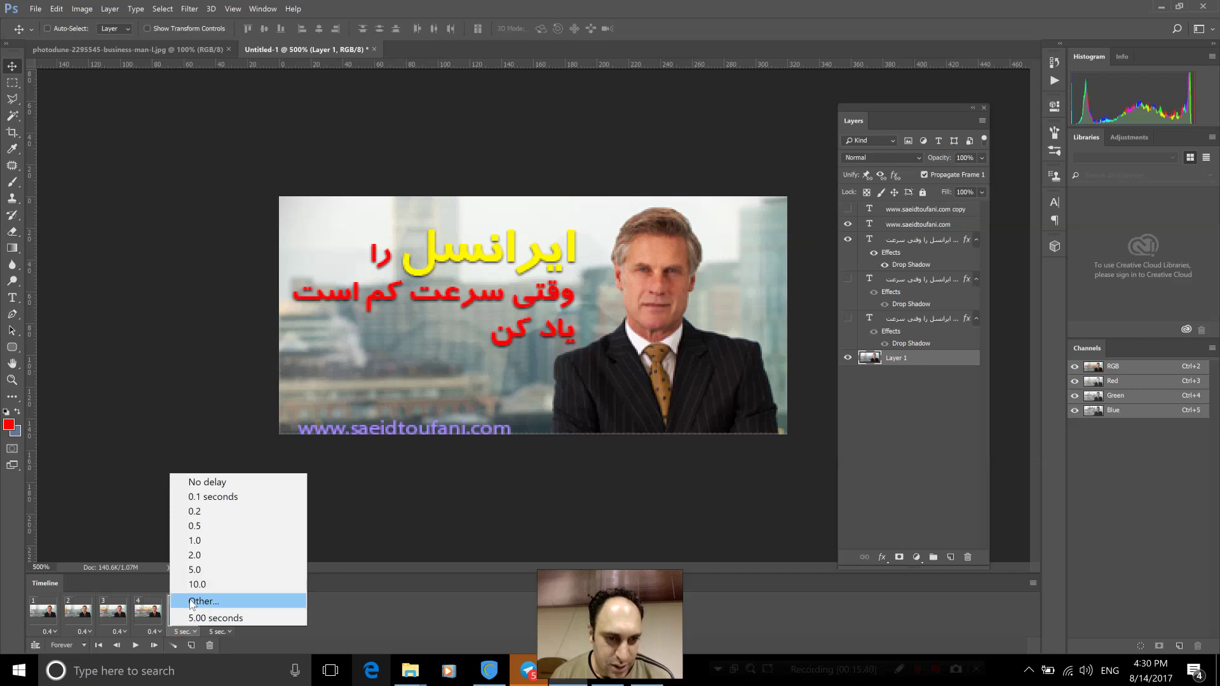
Give frame 5 a 0.5-second delay and frame 6 a 4-second hold, then play the animation from frame 1
{"action": "left_click", "coordinate": [191, 525]}
{"action": "left_click", "coordinate": [224, 615]}
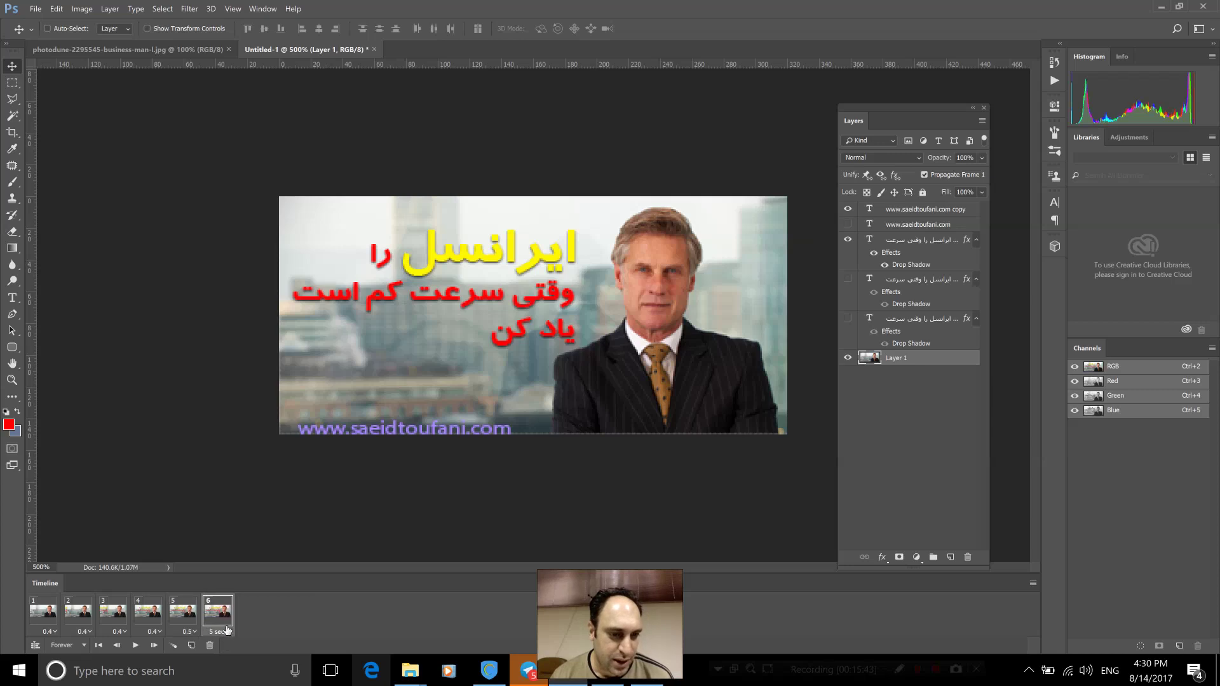
{"action": "left_click", "coordinate": [228, 632]}
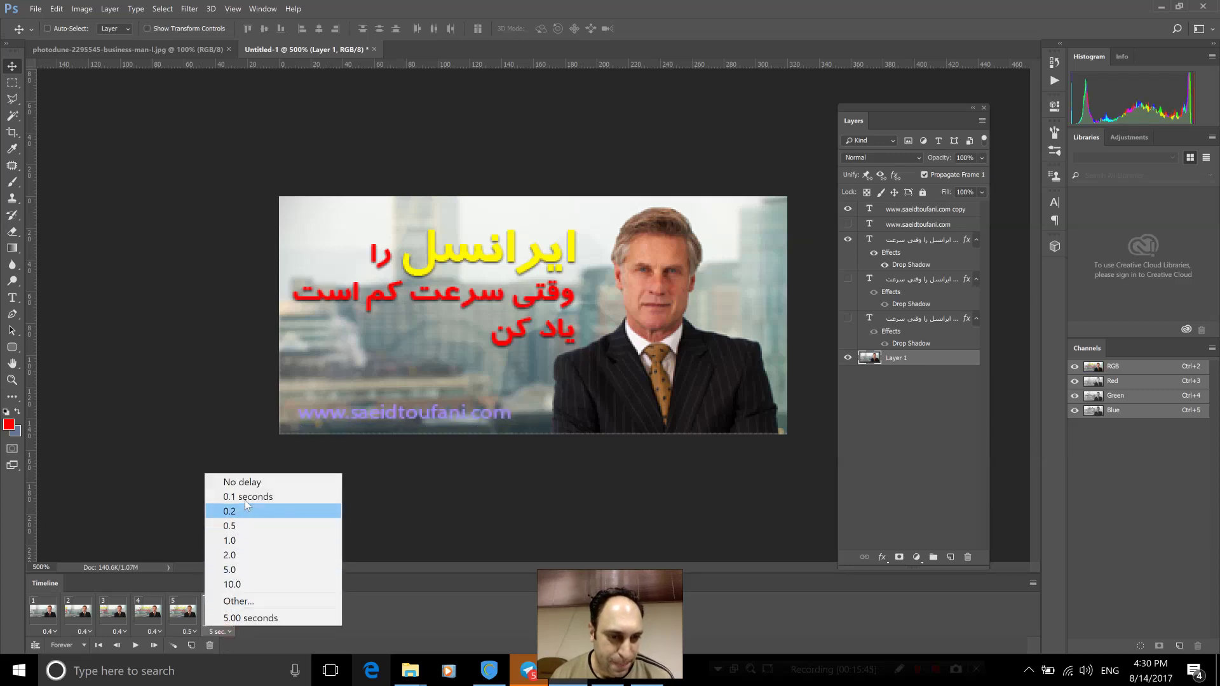
{"action": "left_click", "coordinate": [241, 601]}
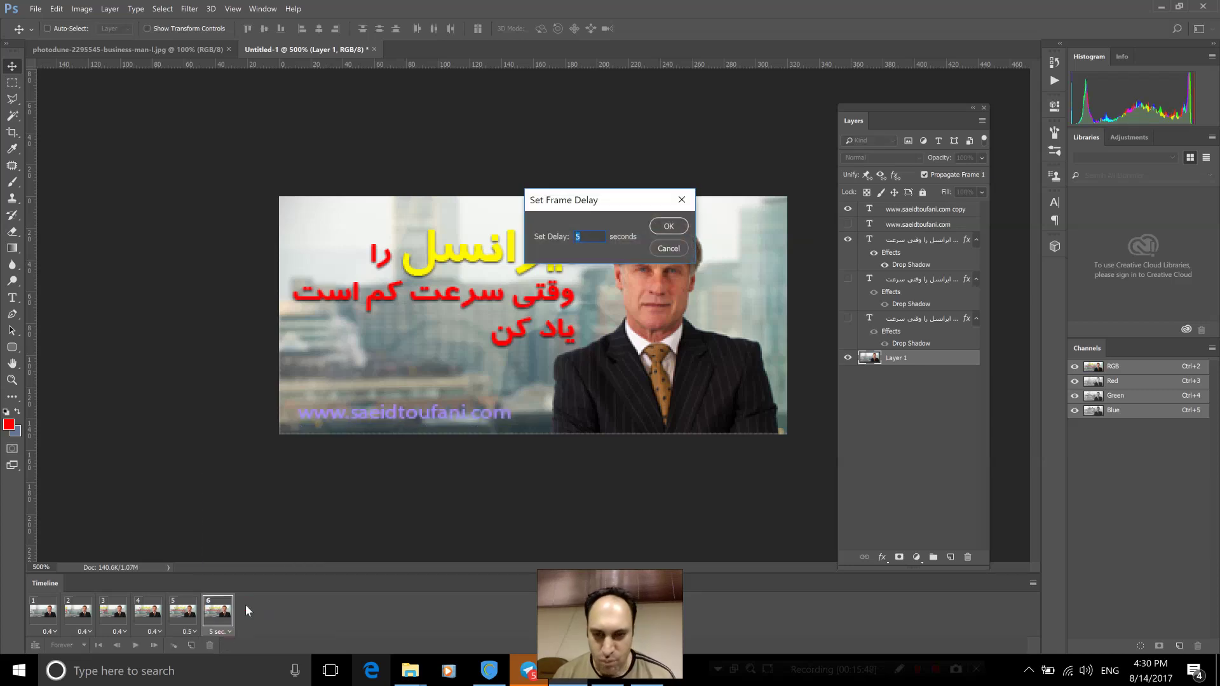
{"action": "type", "text": "4"}
{"action": "key", "text": "Return"}
{"action": "left_click", "coordinate": [51, 613]}
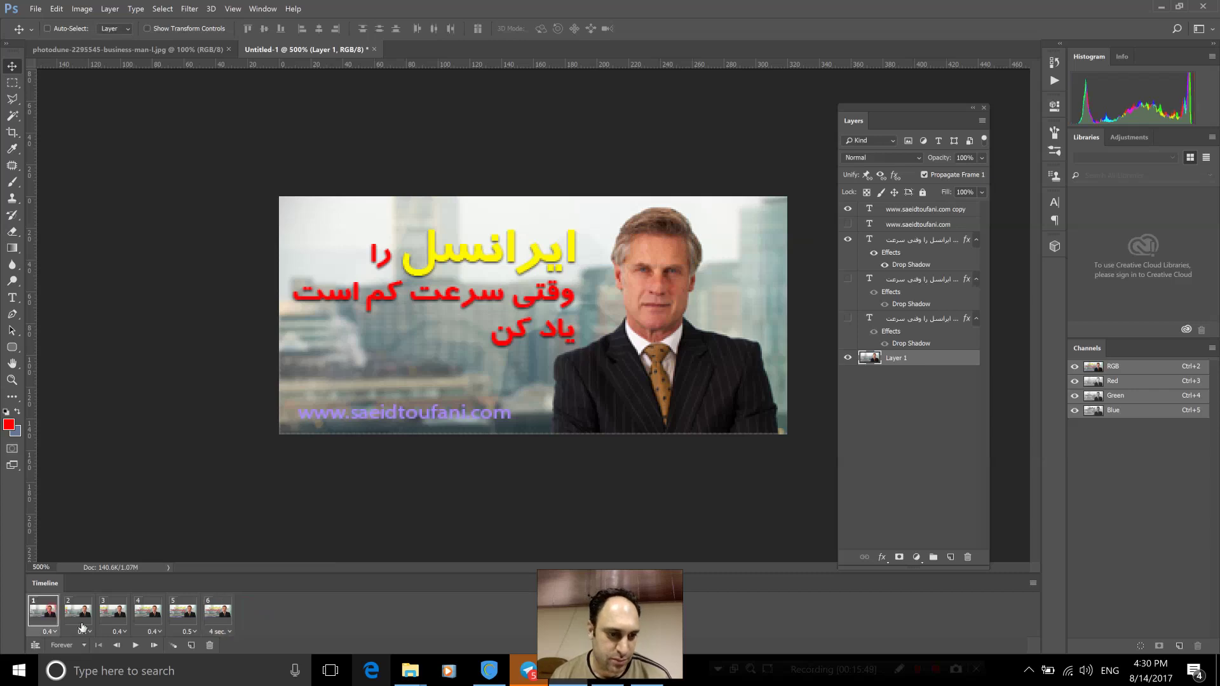
{"action": "left_click", "coordinate": [135, 646]}
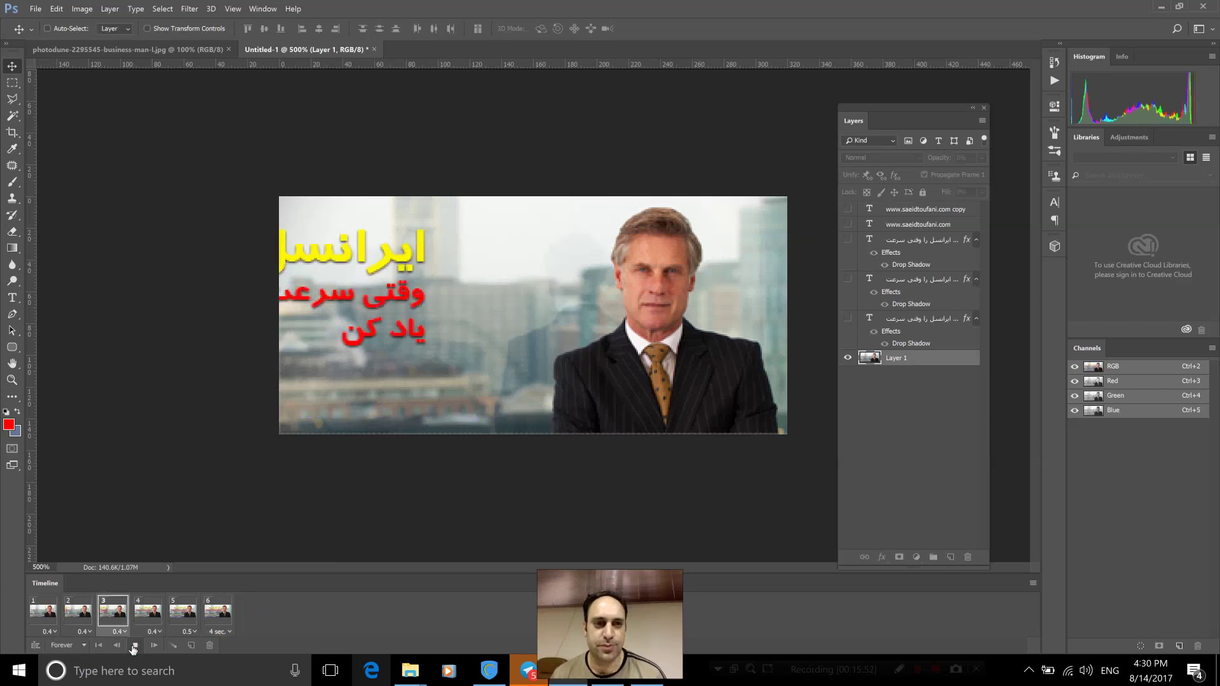
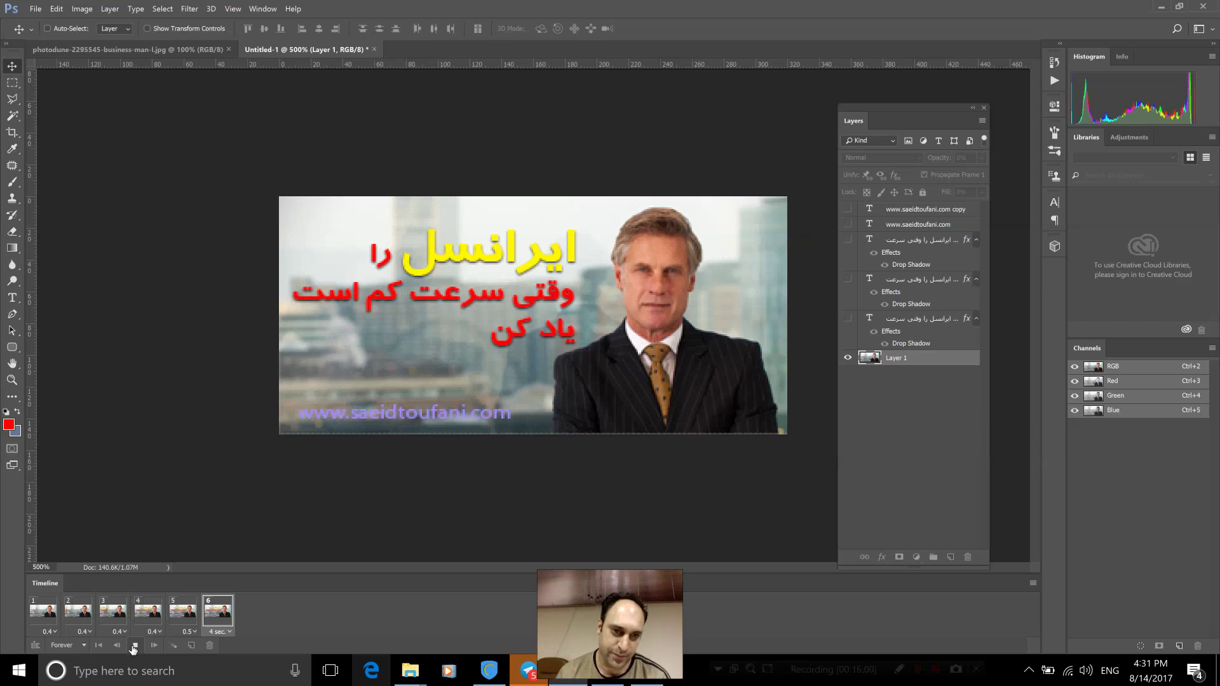
Stop the looping playback and step through the early frames to check where the text appears
{"action": "left_click", "coordinate": [134, 647]}
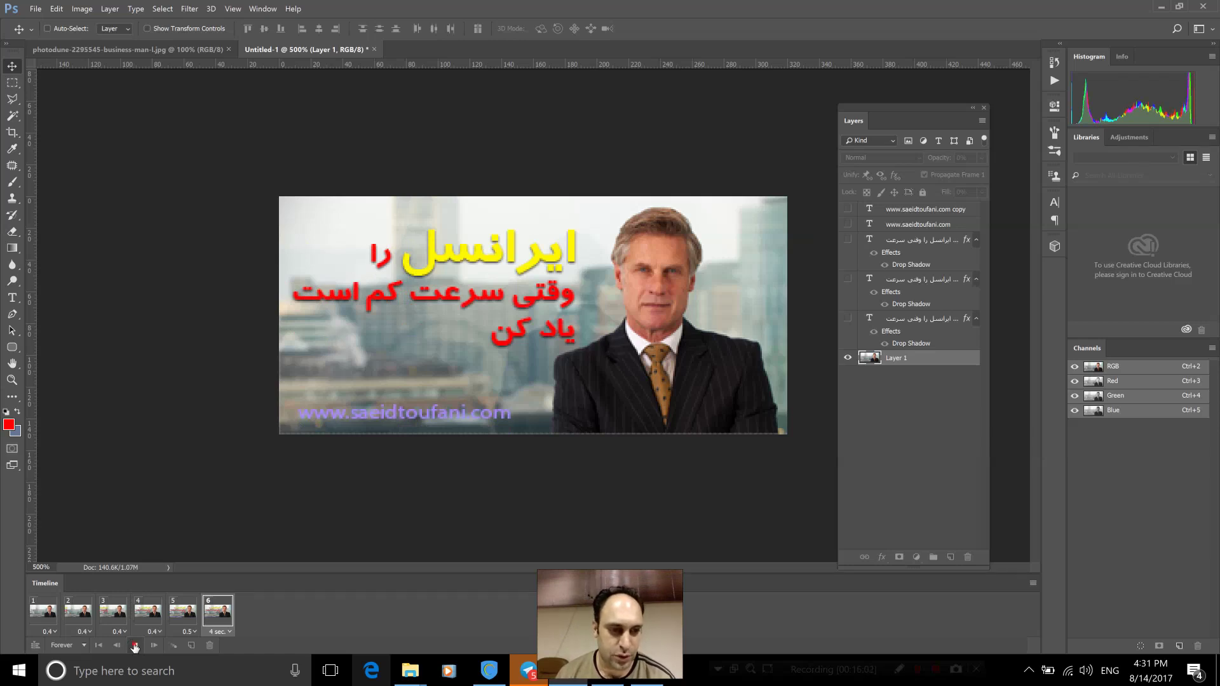
{"action": "left_click", "coordinate": [791, 669]}
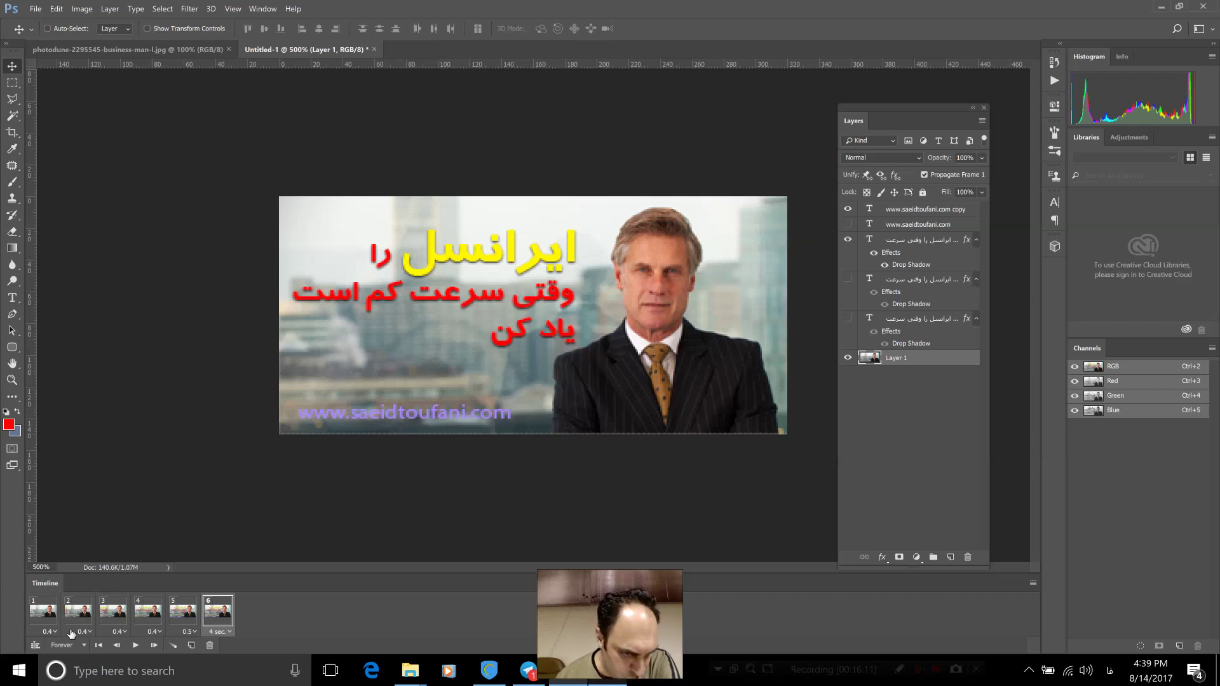
{"action": "left_click", "coordinate": [49, 623]}
{"action": "left_click", "coordinate": [79, 615]}
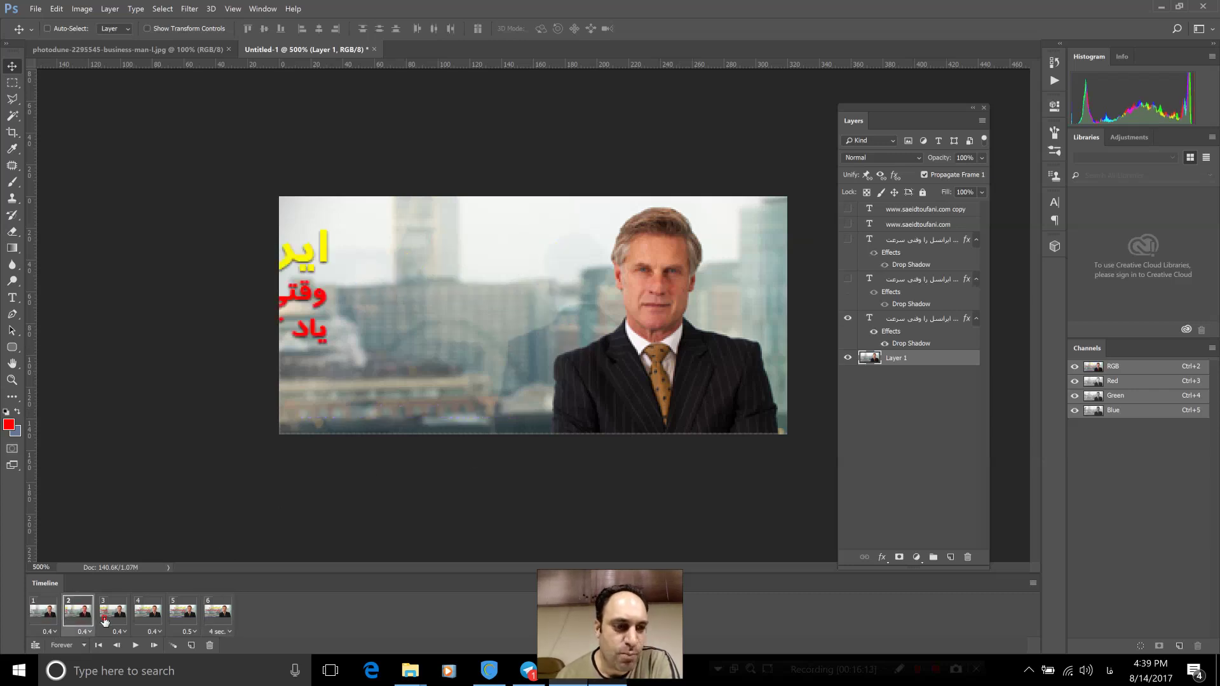
{"action": "left_click", "coordinate": [148, 618]}
{"action": "left_click", "coordinate": [218, 614]}
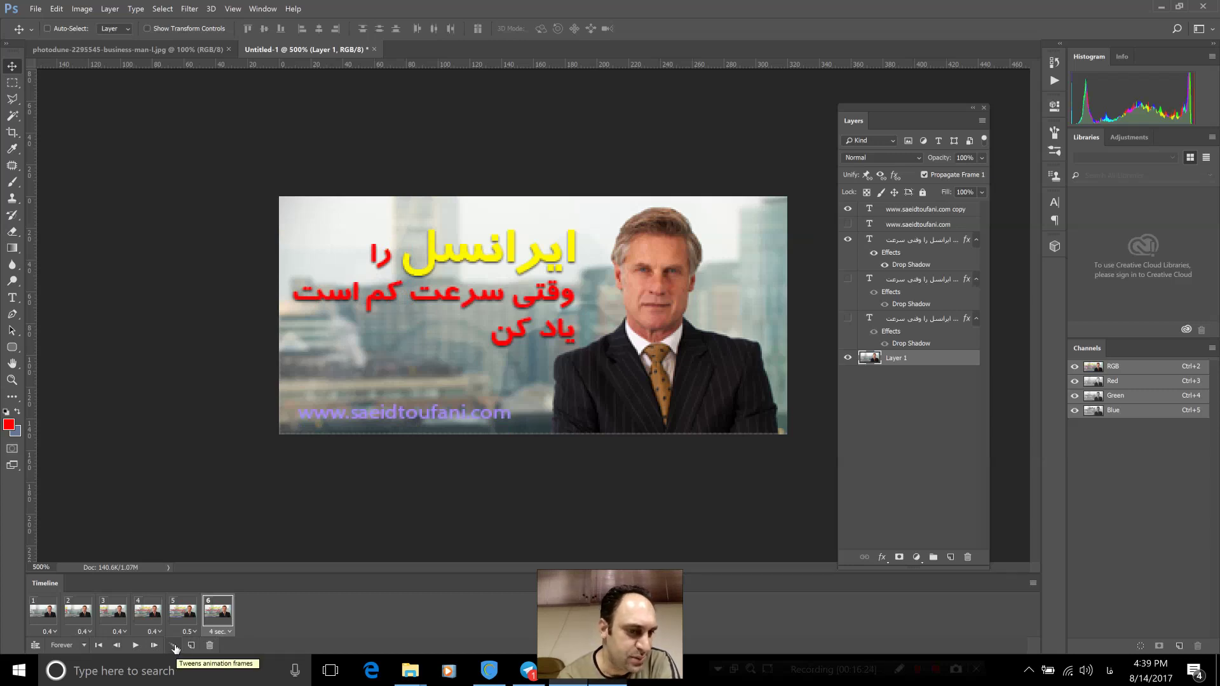
Tween three in-between frames between frames 1 and 2 using All Layers
{"action": "left_click", "coordinate": [45, 613]}
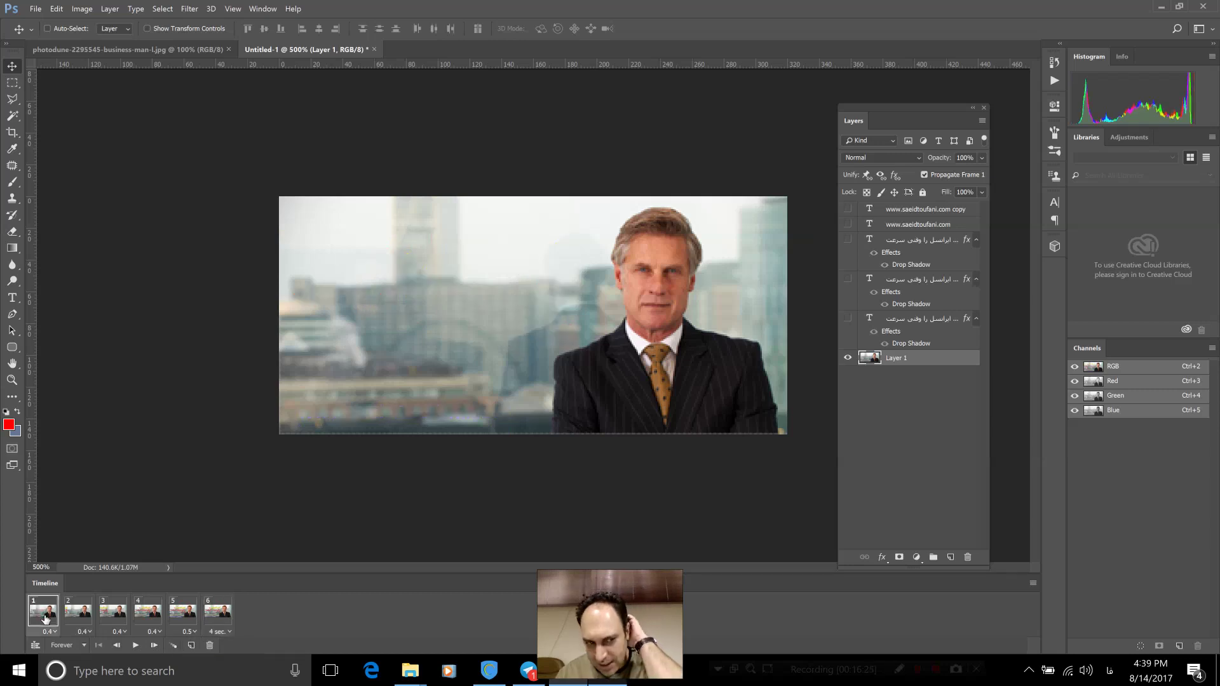
{"action": "left_click", "coordinate": [71, 615], "text": "shift"}
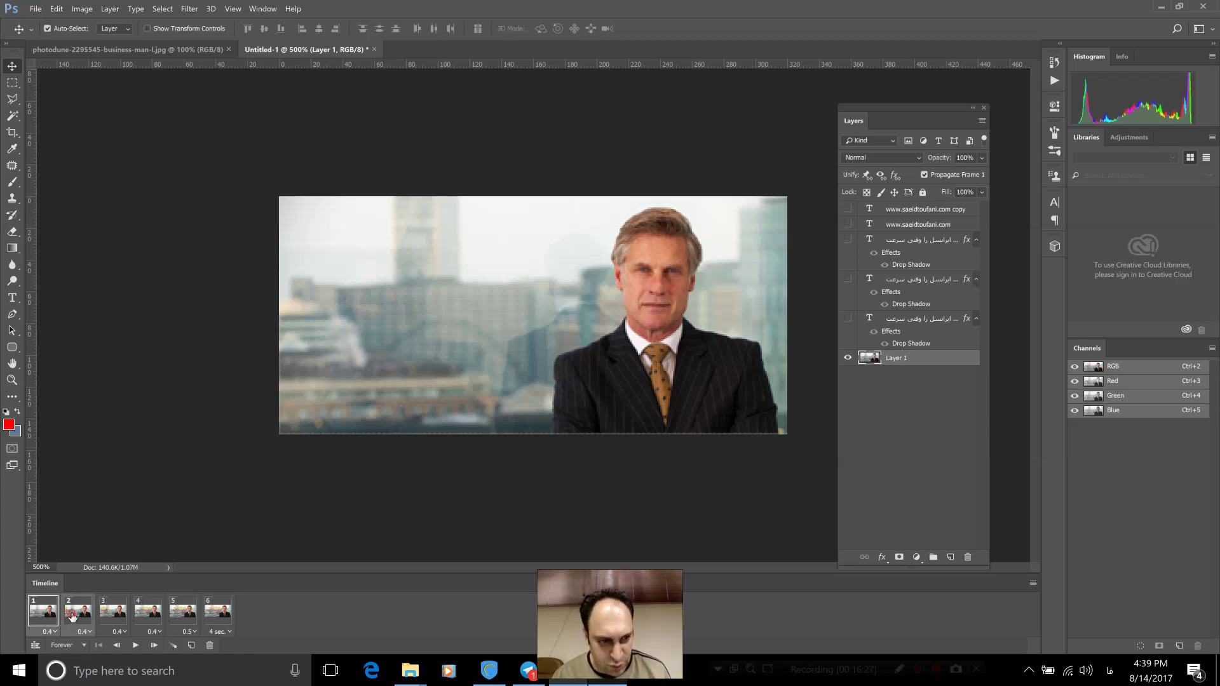
{"action": "left_click", "coordinate": [174, 646]}
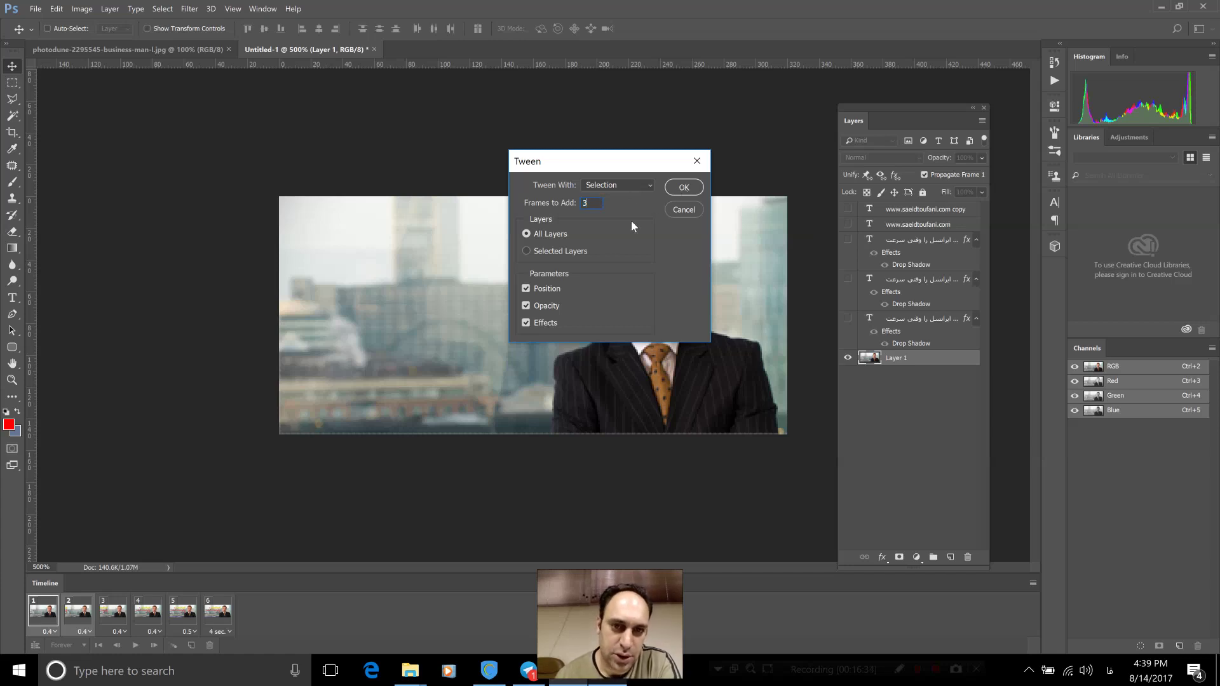
{"action": "left_click", "coordinate": [679, 189]}
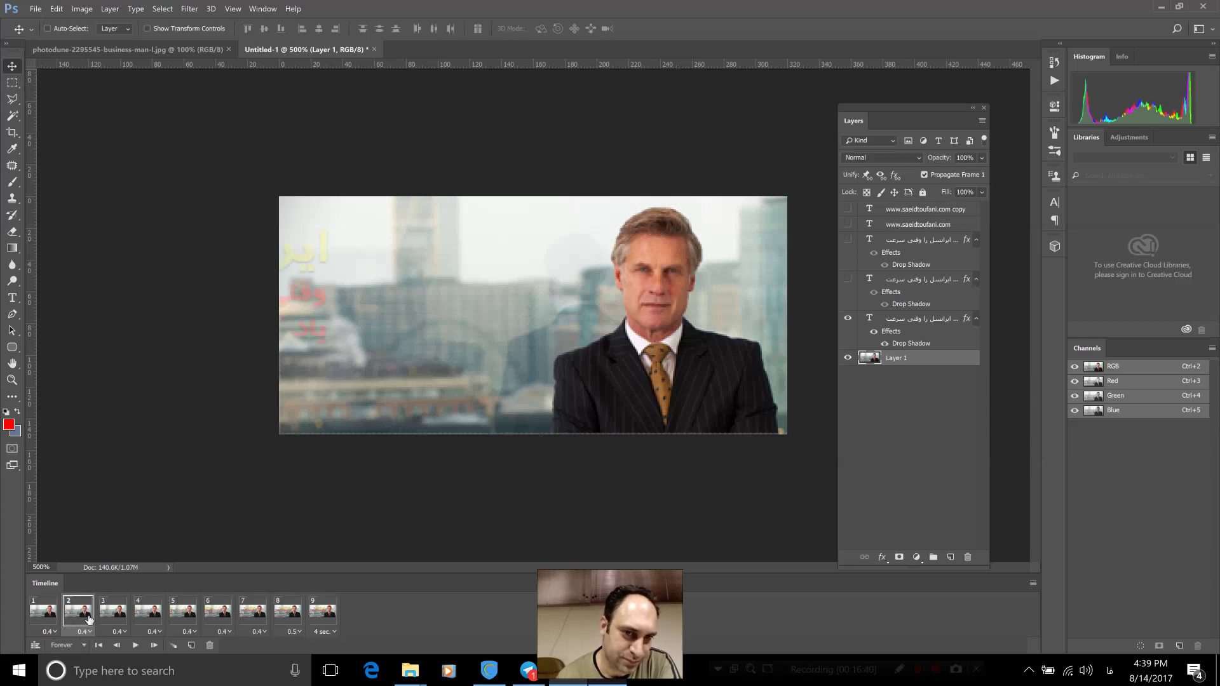
Preview the slide-in frames and play the animation from frame 1 to check the motion
{"action": "left_click", "coordinate": [120, 618]}
{"action": "left_click", "coordinate": [141, 621]}
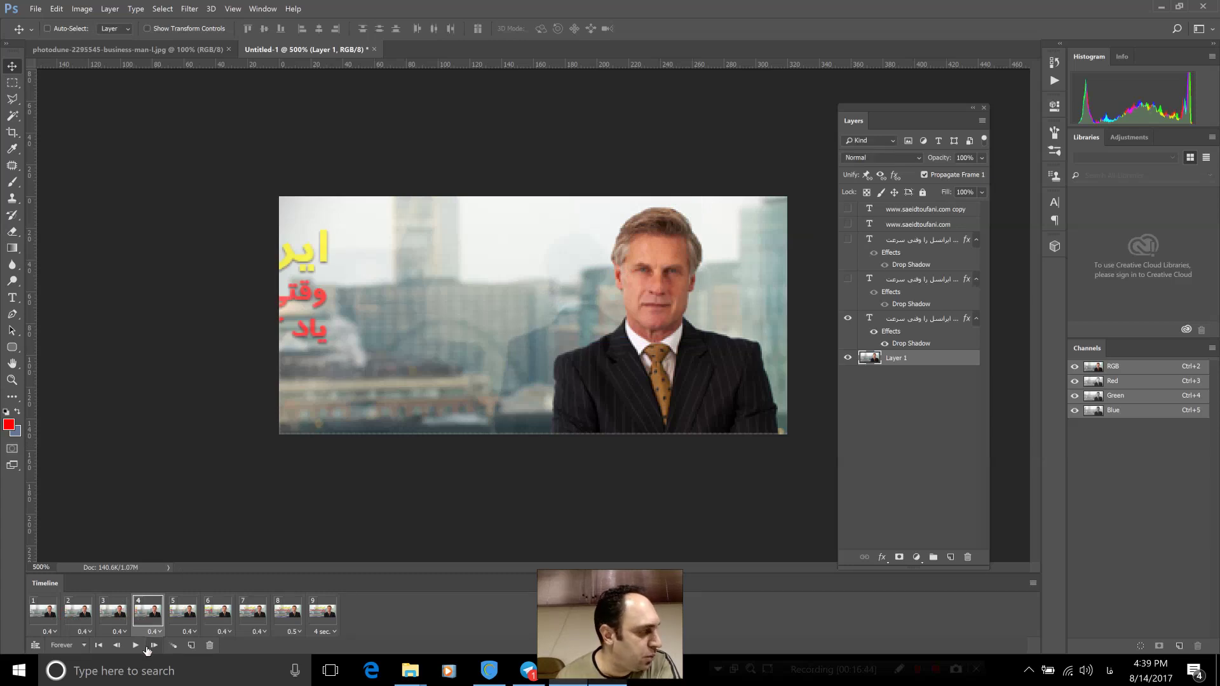
{"action": "left_click", "coordinate": [51, 616]}
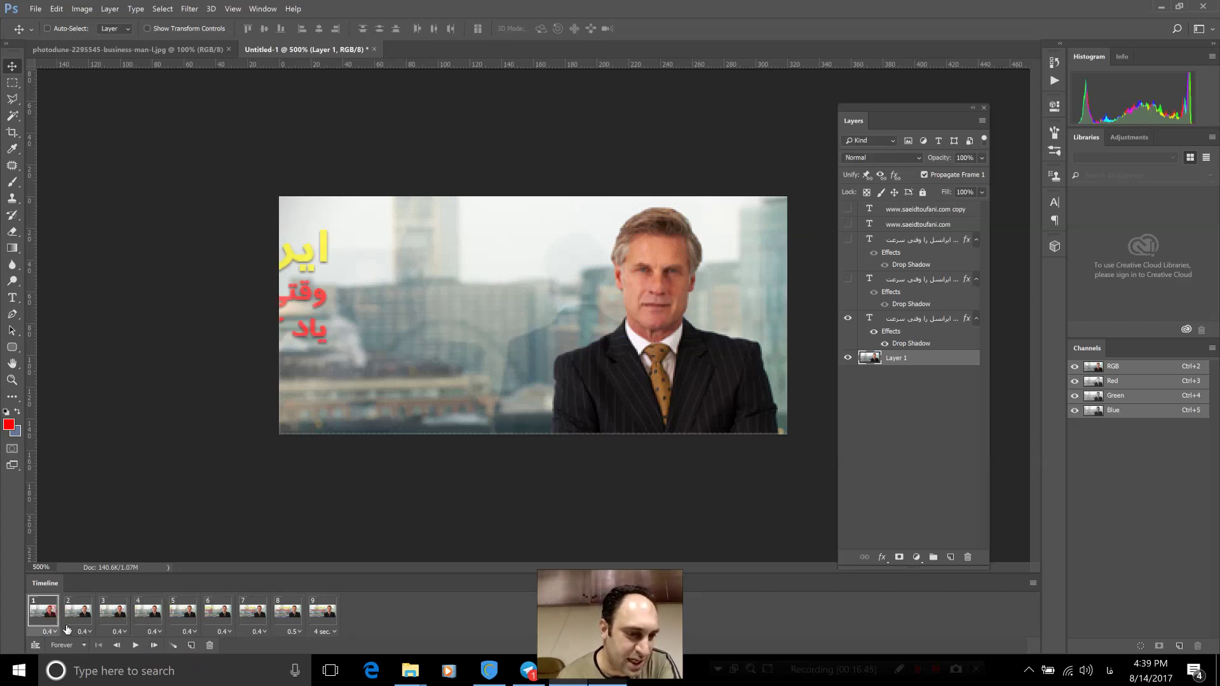
{"action": "left_click", "coordinate": [135, 646]}
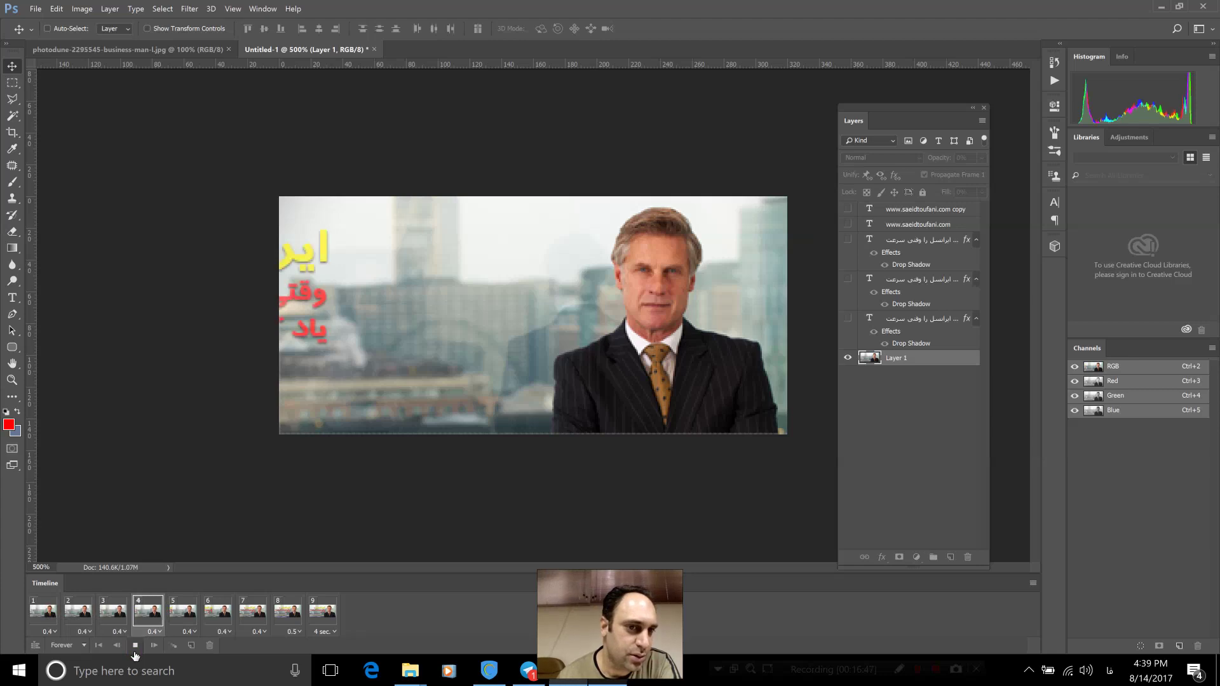
{"action": "left_click", "coordinate": [134, 646]}
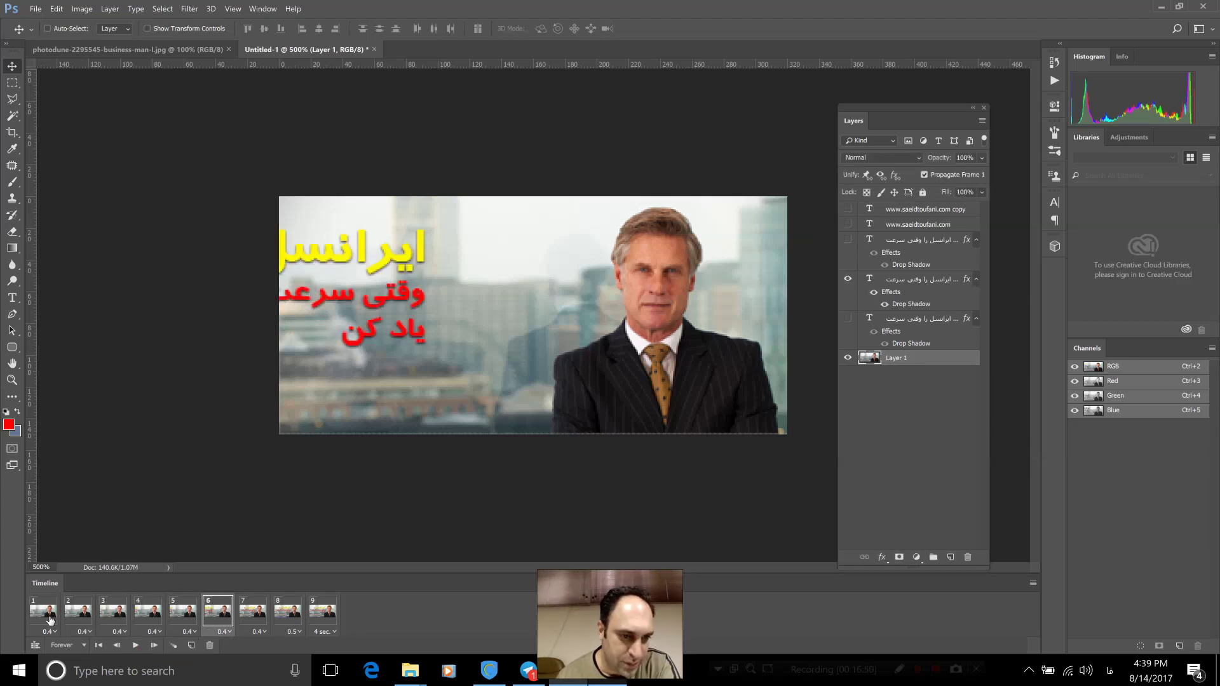
Tween three in-between frames between frames 5 and 6
{"action": "left_click", "coordinate": [156, 614]}
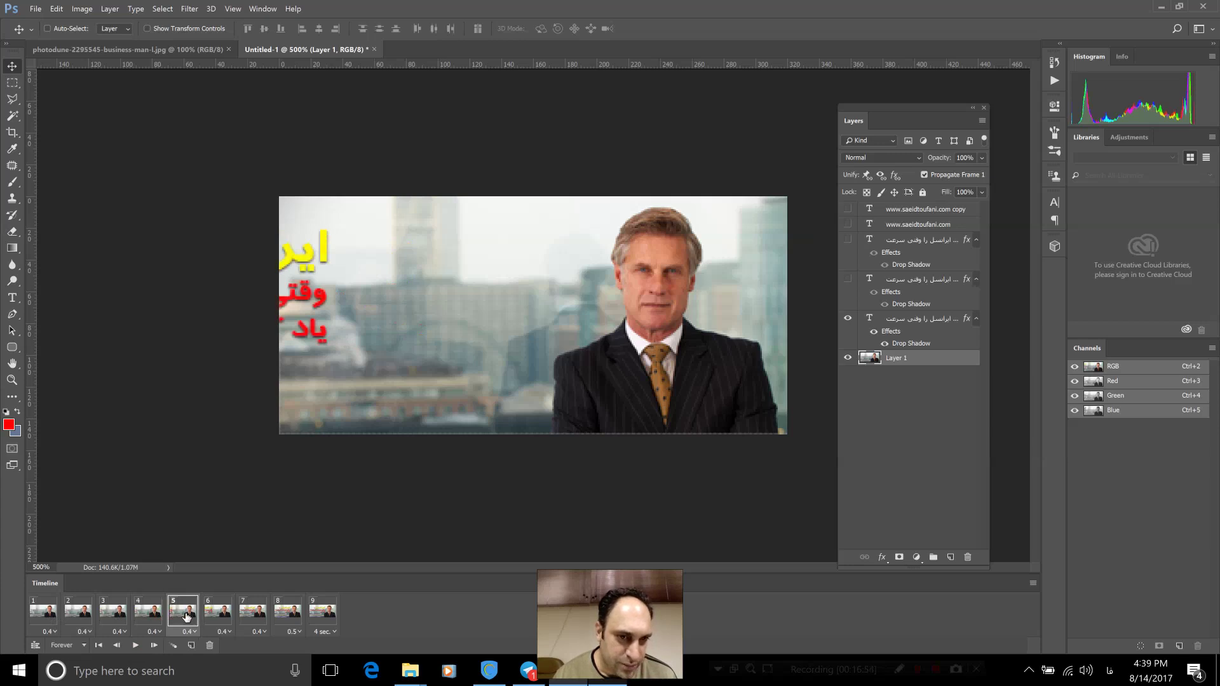
{"action": "left_click", "coordinate": [218, 614]}
{"action": "left_click", "coordinate": [190, 614]}
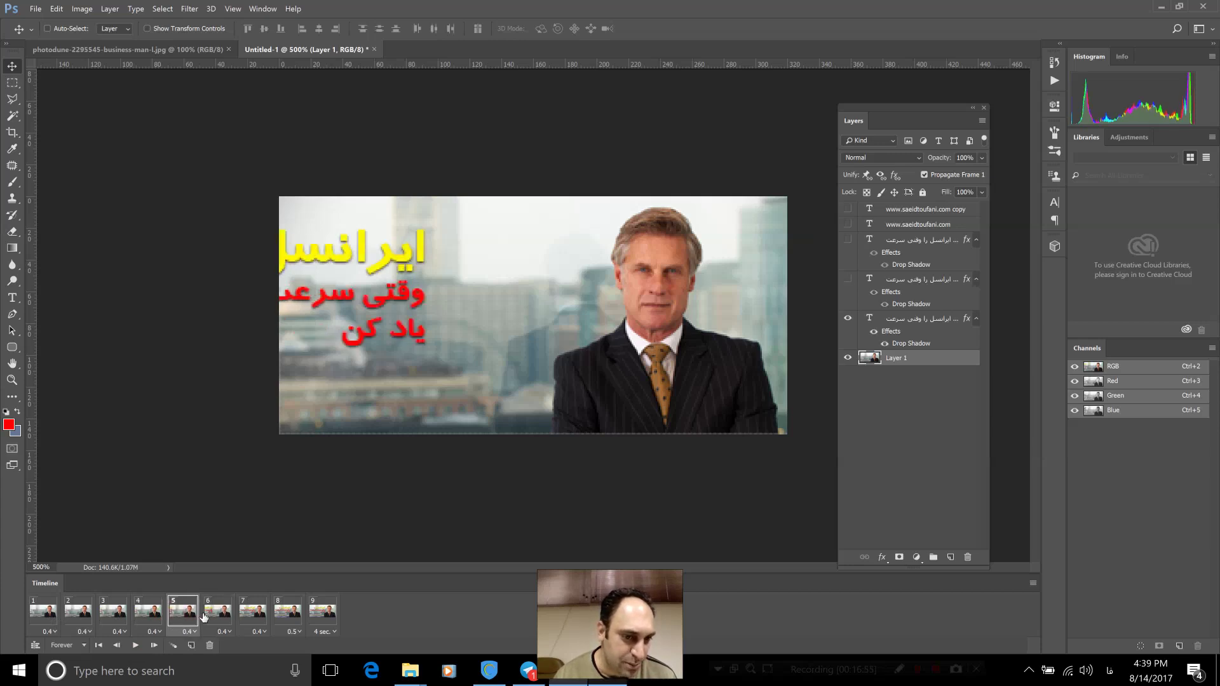
{"action": "left_click", "coordinate": [174, 645]}
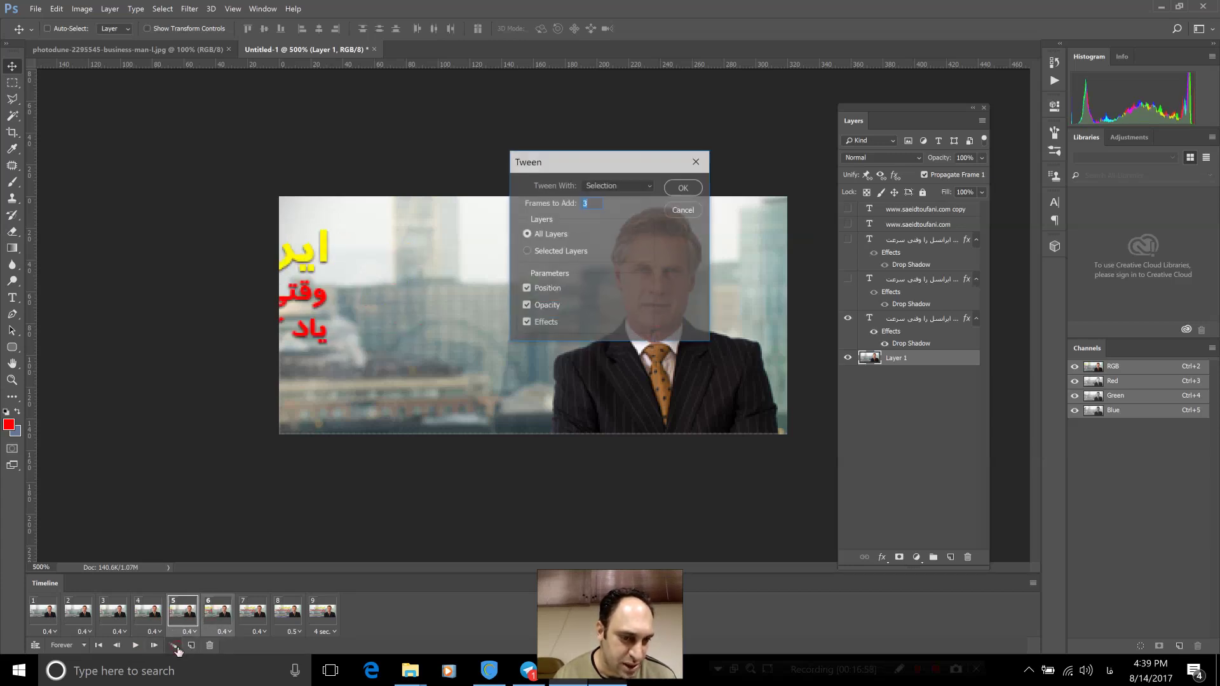
{"action": "left_click", "coordinate": [684, 187]}
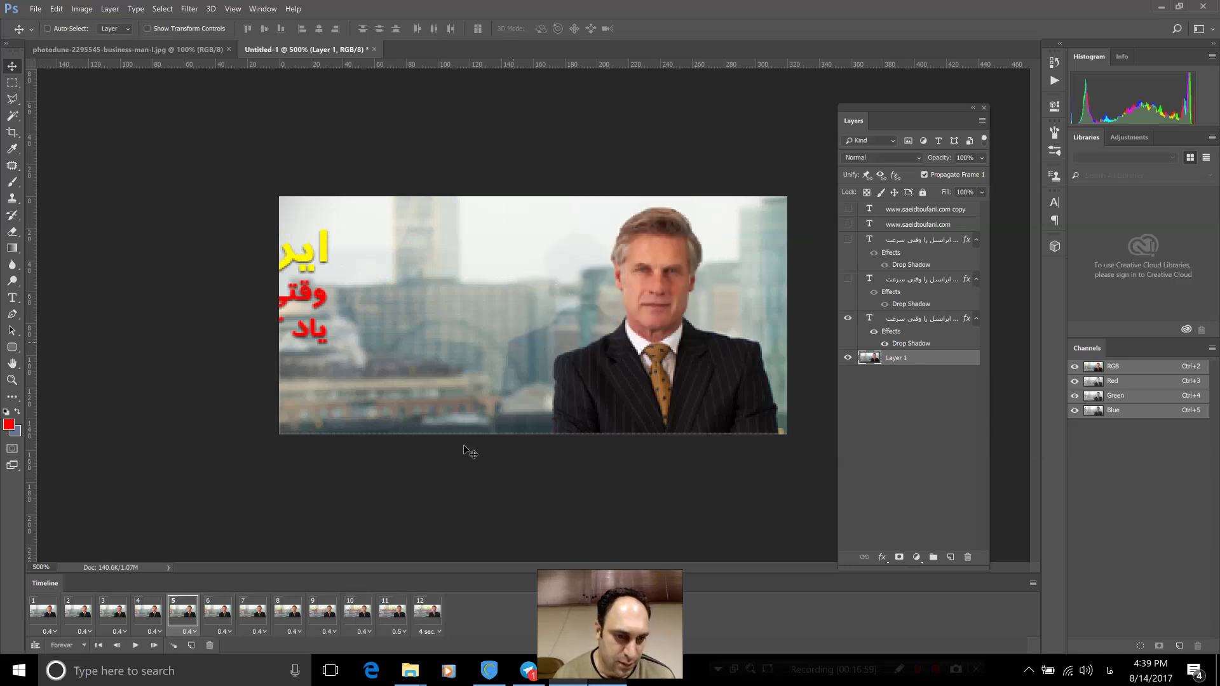
Tween three in-between frames between frames 9 and 10, then preview the later frames
{"action": "left_click", "coordinate": [322, 616]}
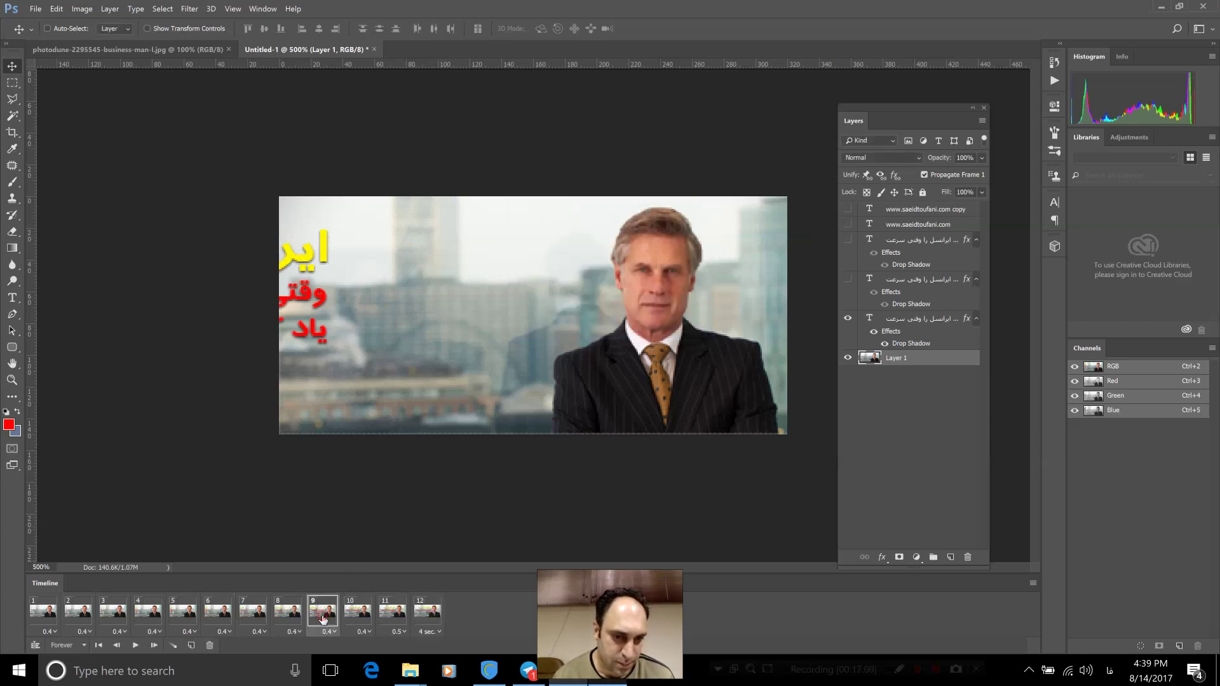
{"action": "left_click", "coordinate": [358, 614]}
{"action": "left_click", "coordinate": [324, 614]}
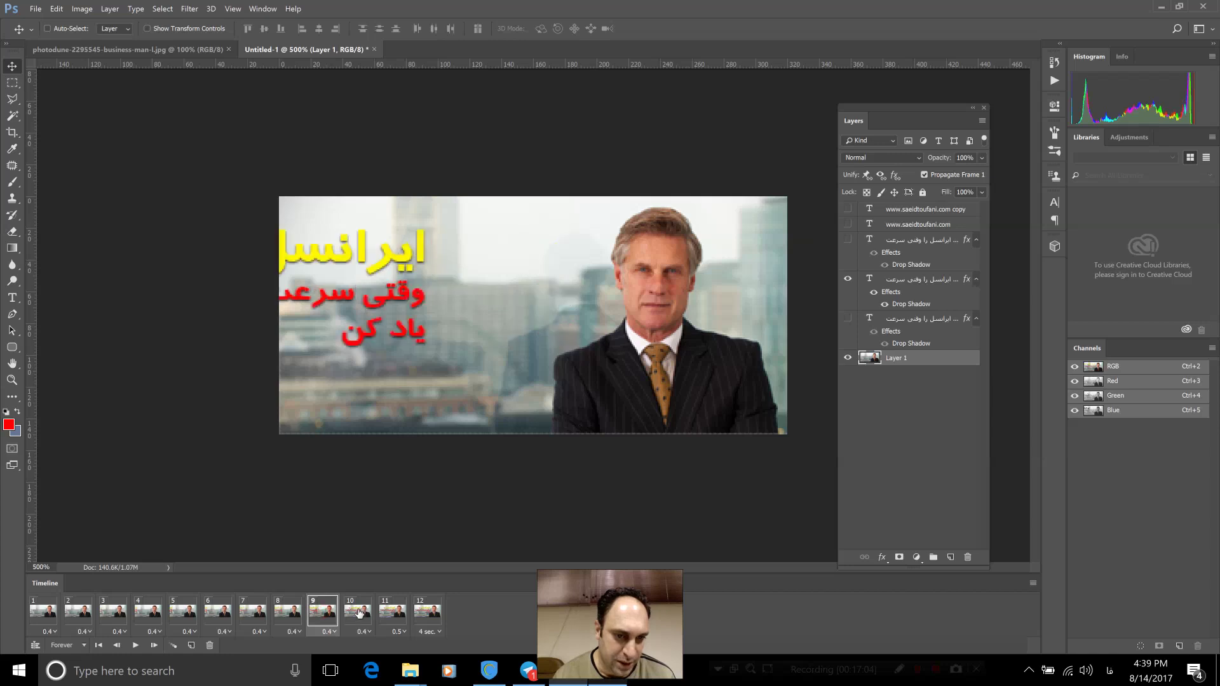
{"action": "left_click", "coordinate": [170, 647]}
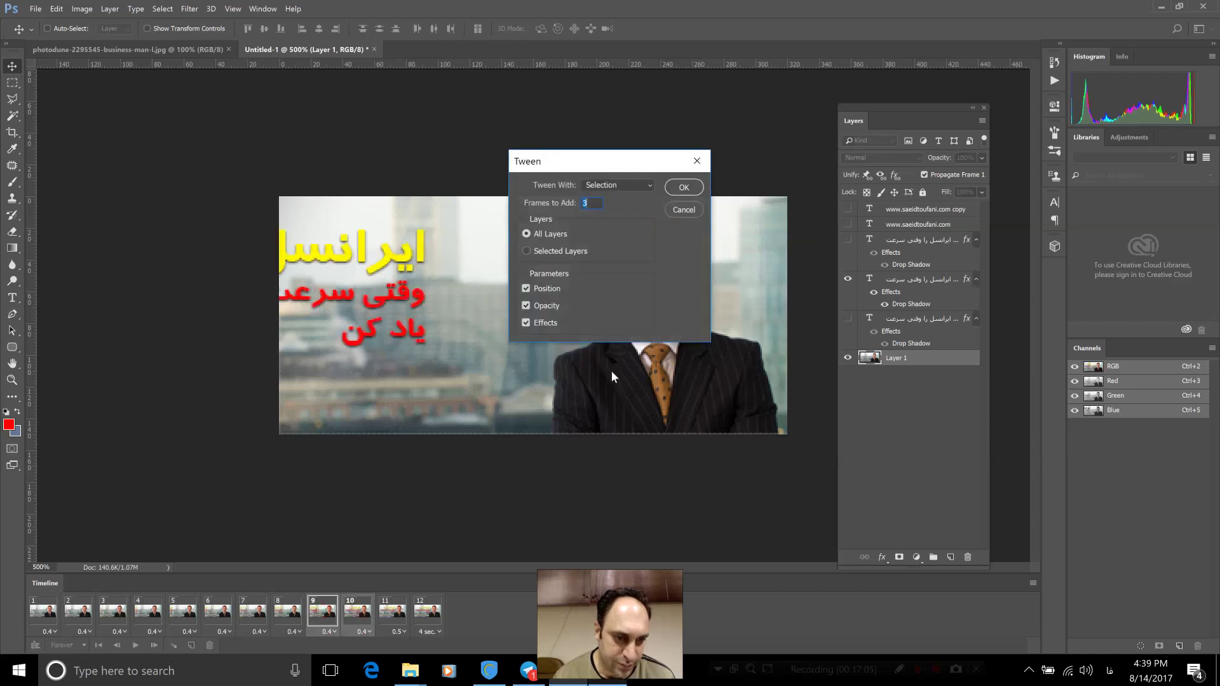
{"action": "left_click", "coordinate": [683, 187]}
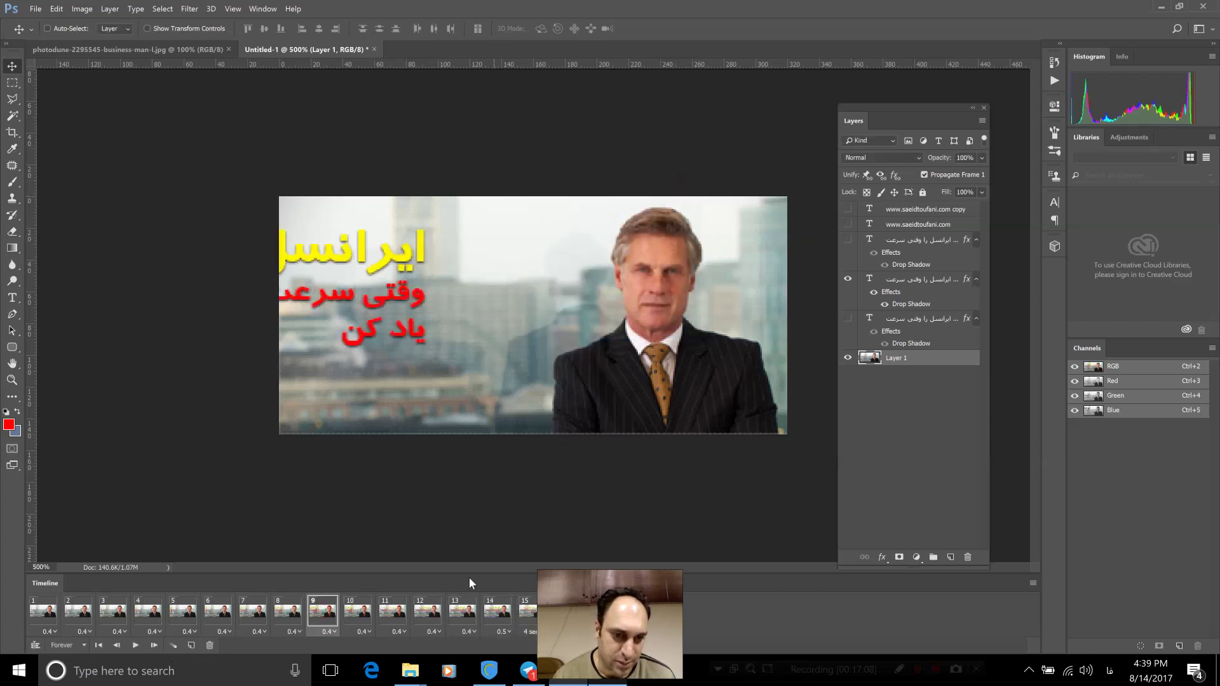
{"action": "left_click", "coordinate": [457, 611]}
{"action": "left_click", "coordinate": [513, 614]}
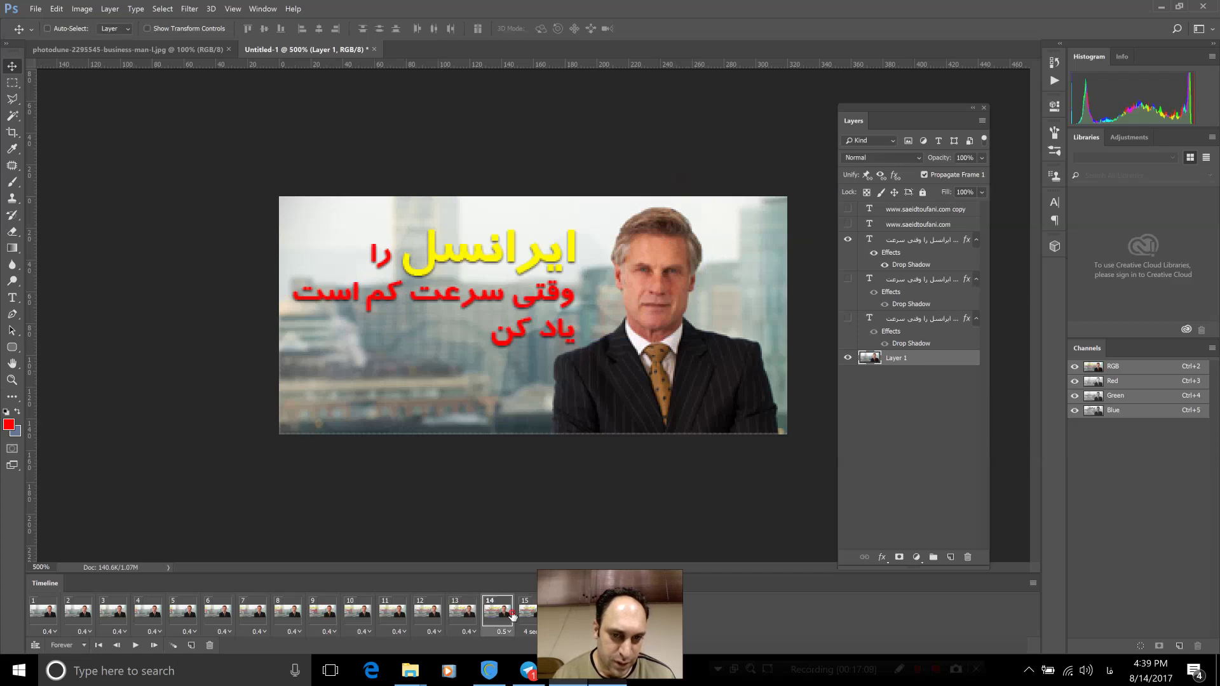
Set frames 1–13 to a 0.1-second delay and preview the faster playback
{"action": "left_click", "coordinate": [470, 614]}
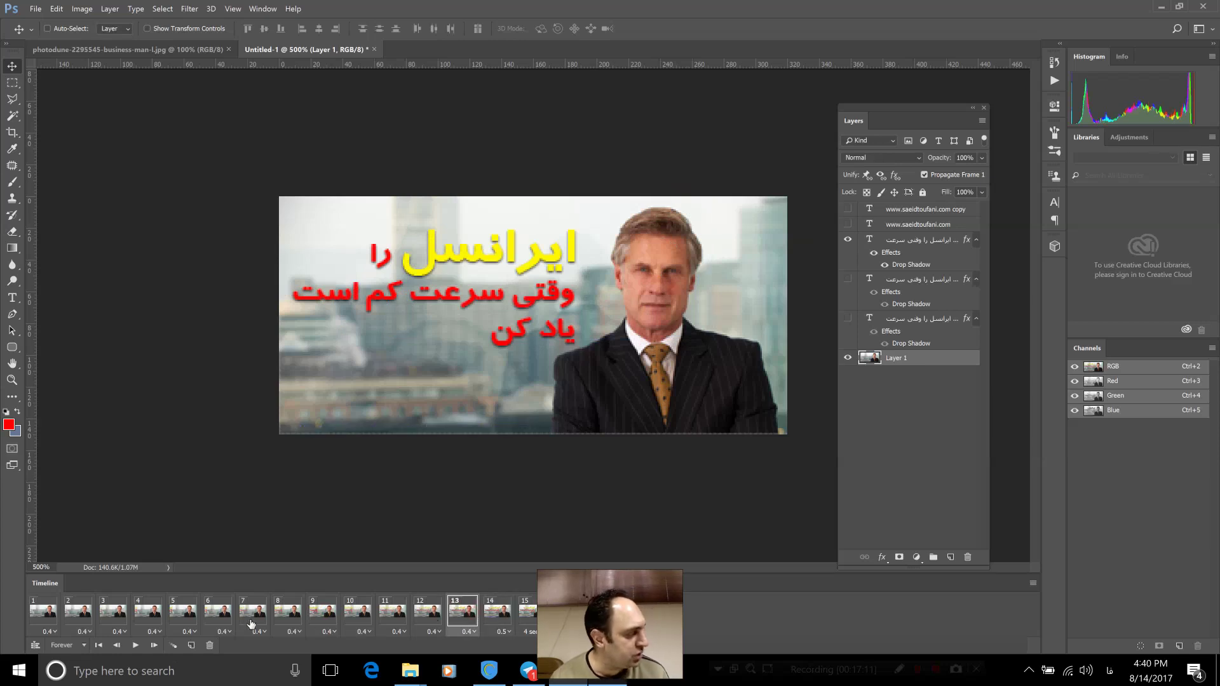
{"action": "left_click", "coordinate": [51, 621], "text": "shift"}
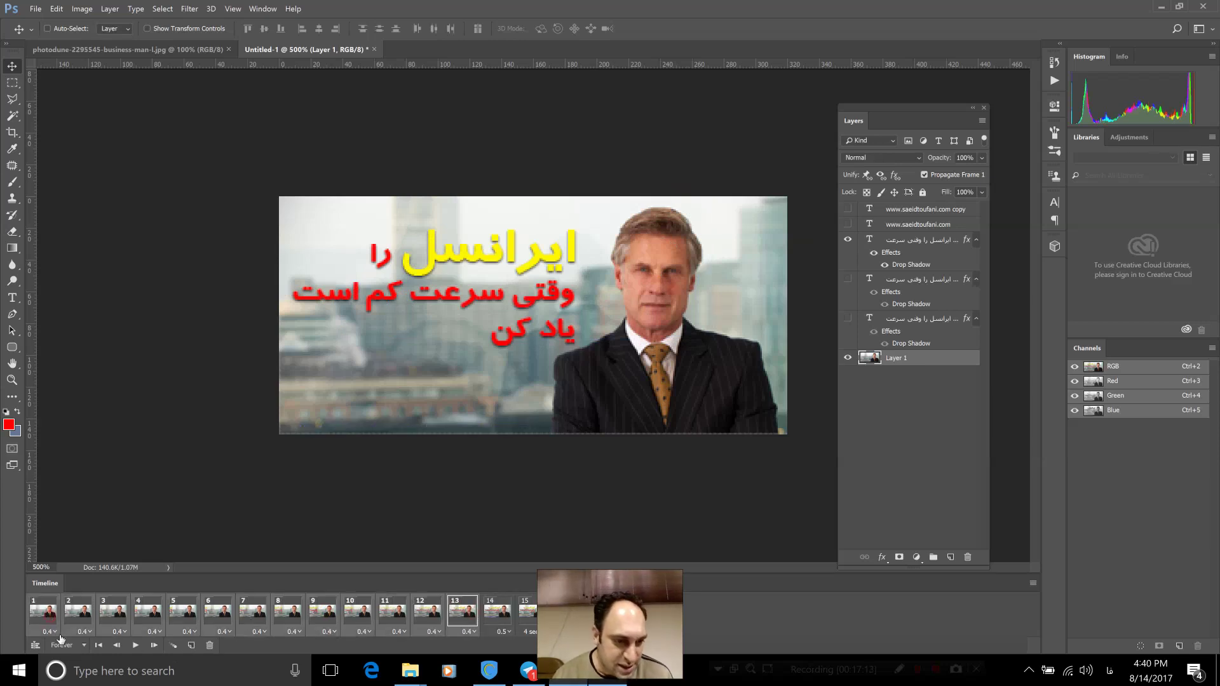
{"action": "left_click", "coordinate": [87, 632]}
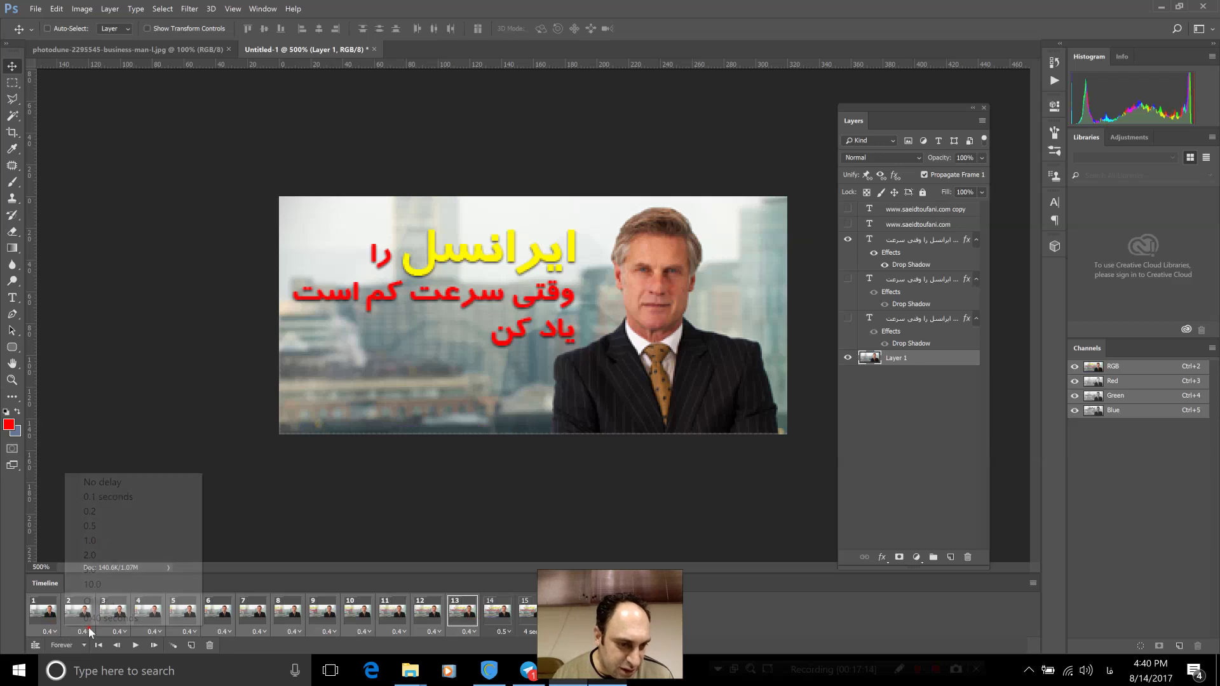
{"action": "left_click", "coordinate": [140, 497]}
{"action": "left_click", "coordinate": [135, 646]}
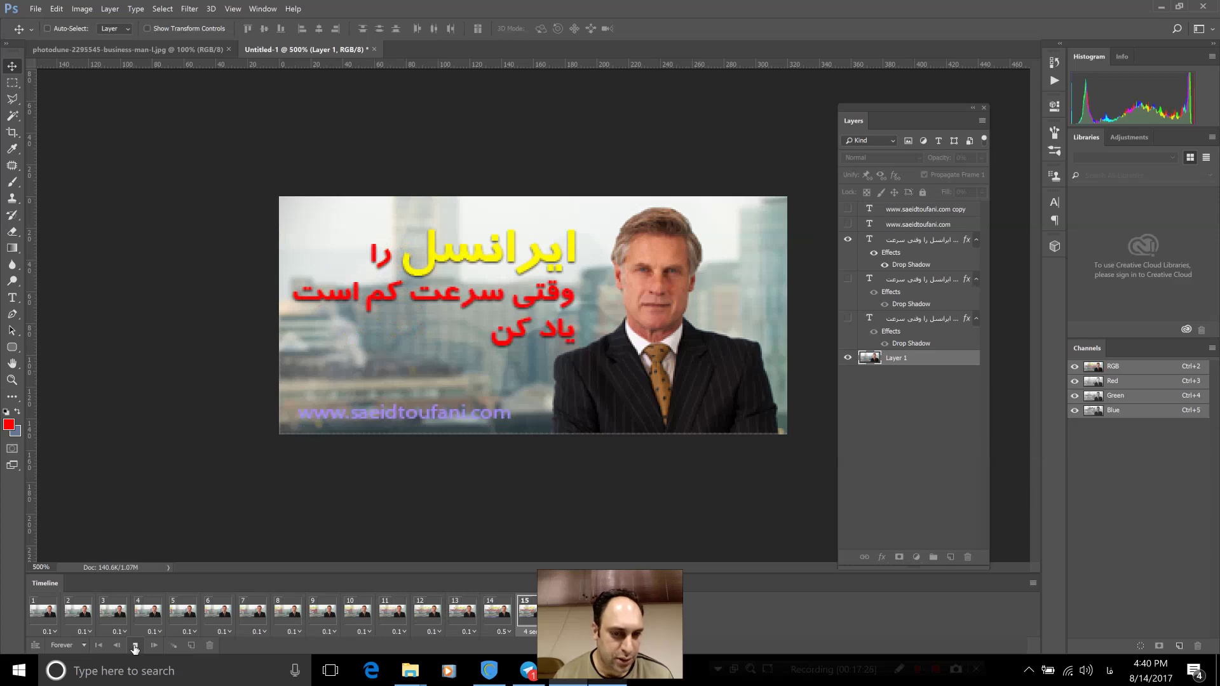
{"action": "left_click", "coordinate": [135, 646]}
{"action": "left_click", "coordinate": [36, 614]}
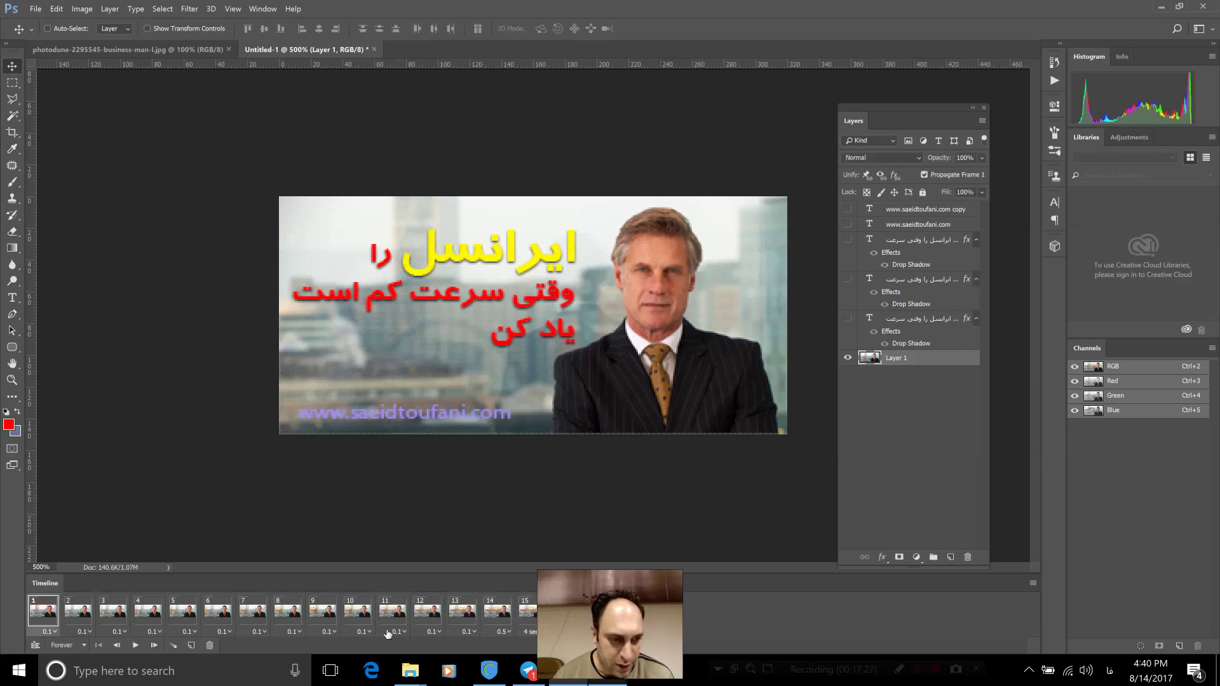
Change frames 1–13 to a custom 0.05-second delay and replay to check the speed
{"action": "left_click", "coordinate": [455, 619], "text": "shift"}
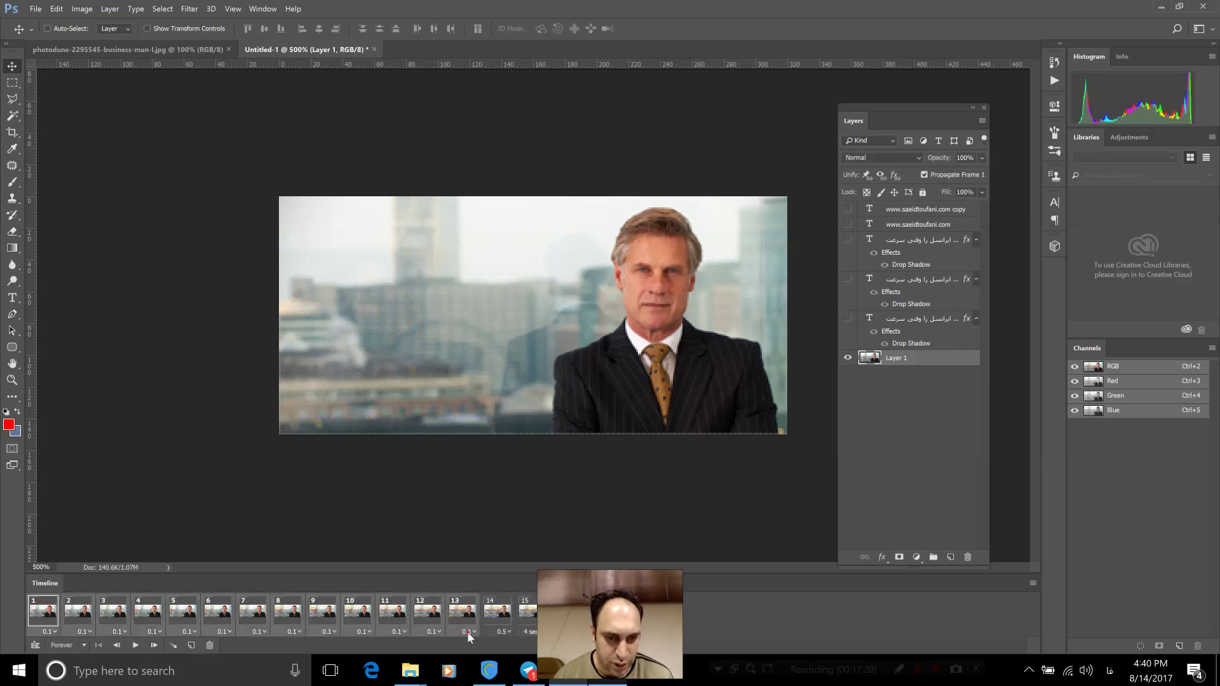
{"action": "left_click", "coordinate": [468, 632]}
{"action": "left_click", "coordinate": [488, 603]}
{"action": "type", "text": "0.05"}
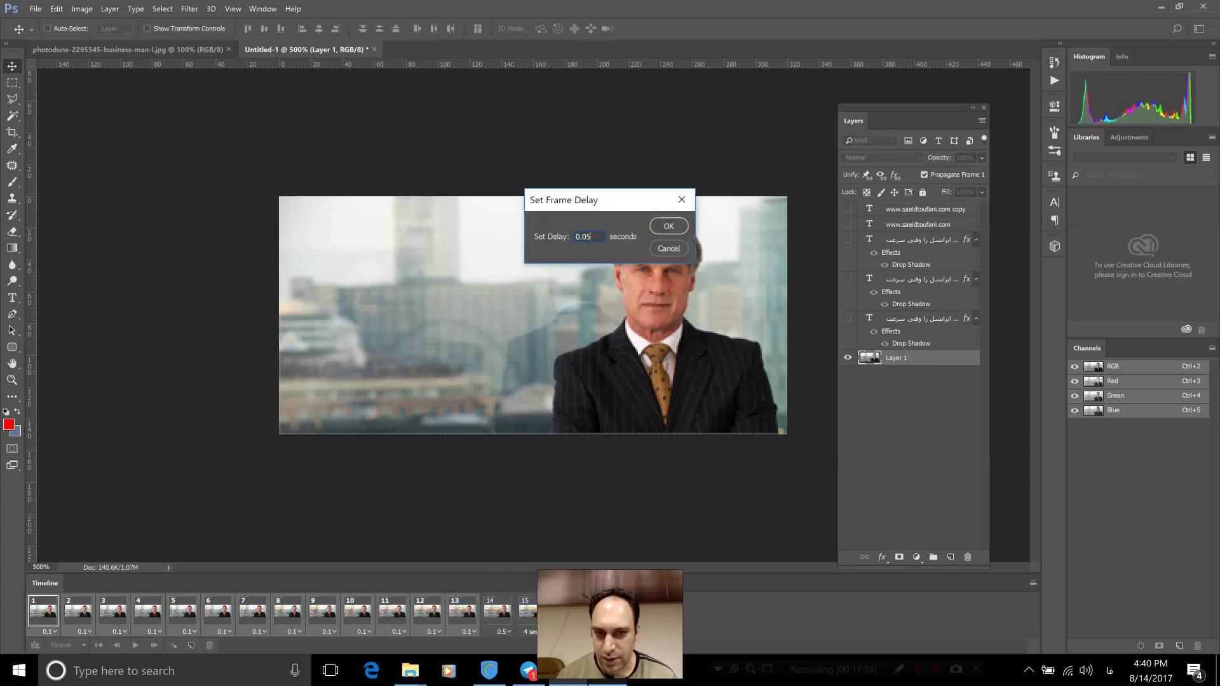
{"action": "key", "text": "Return"}
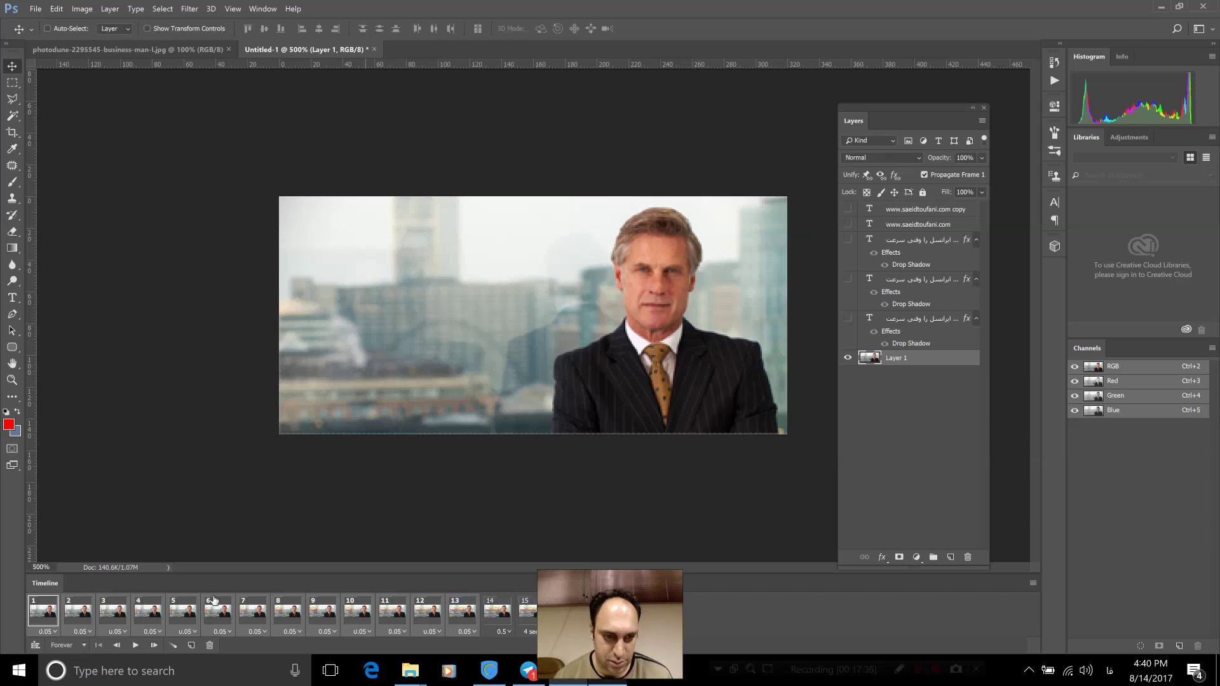
{"action": "left_click", "coordinate": [42, 616]}
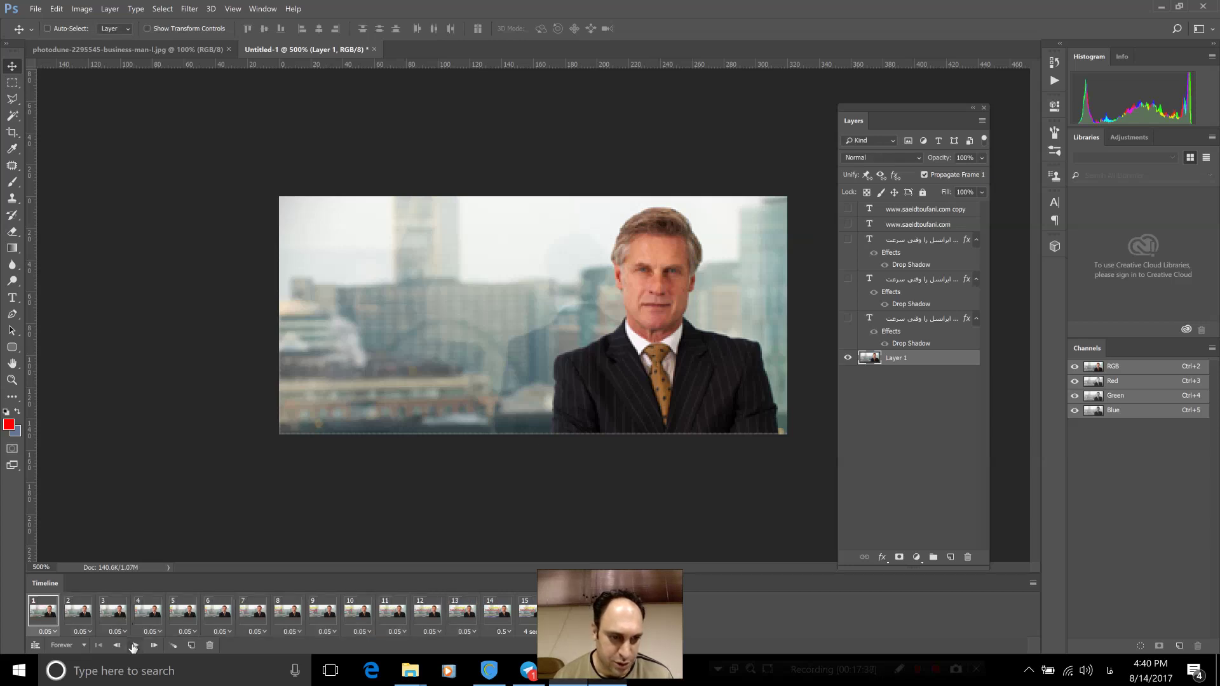
{"action": "left_click", "coordinate": [133, 646]}
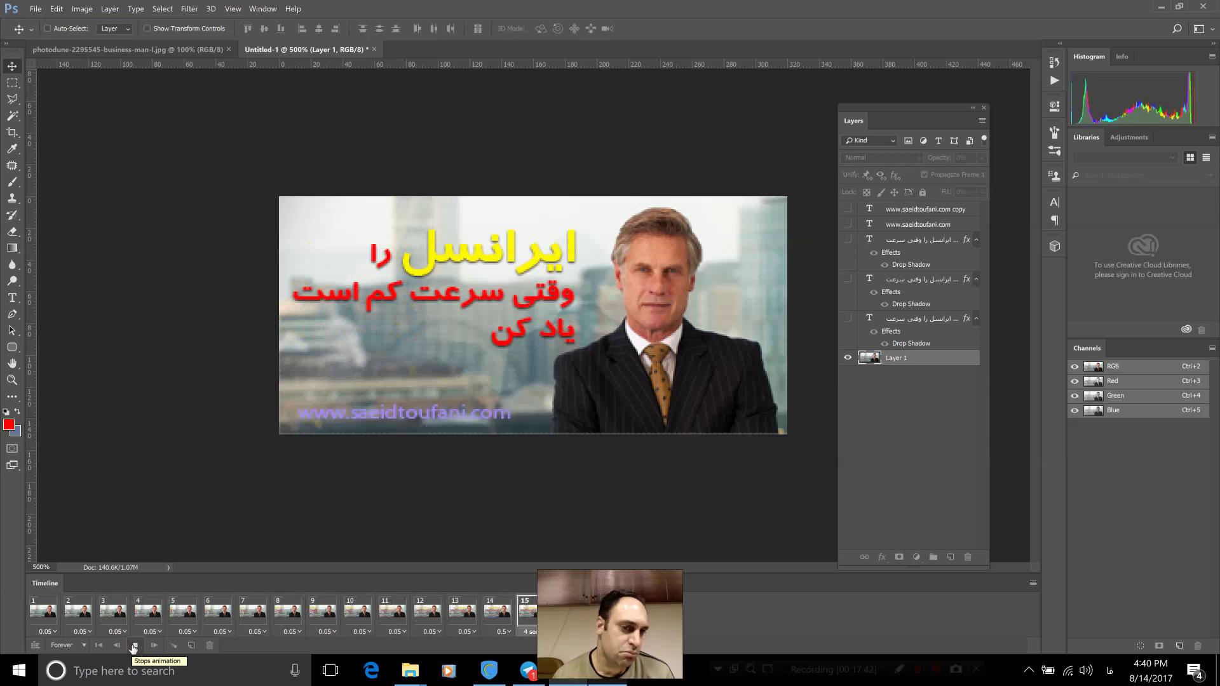
{"action": "left_click", "coordinate": [134, 646]}
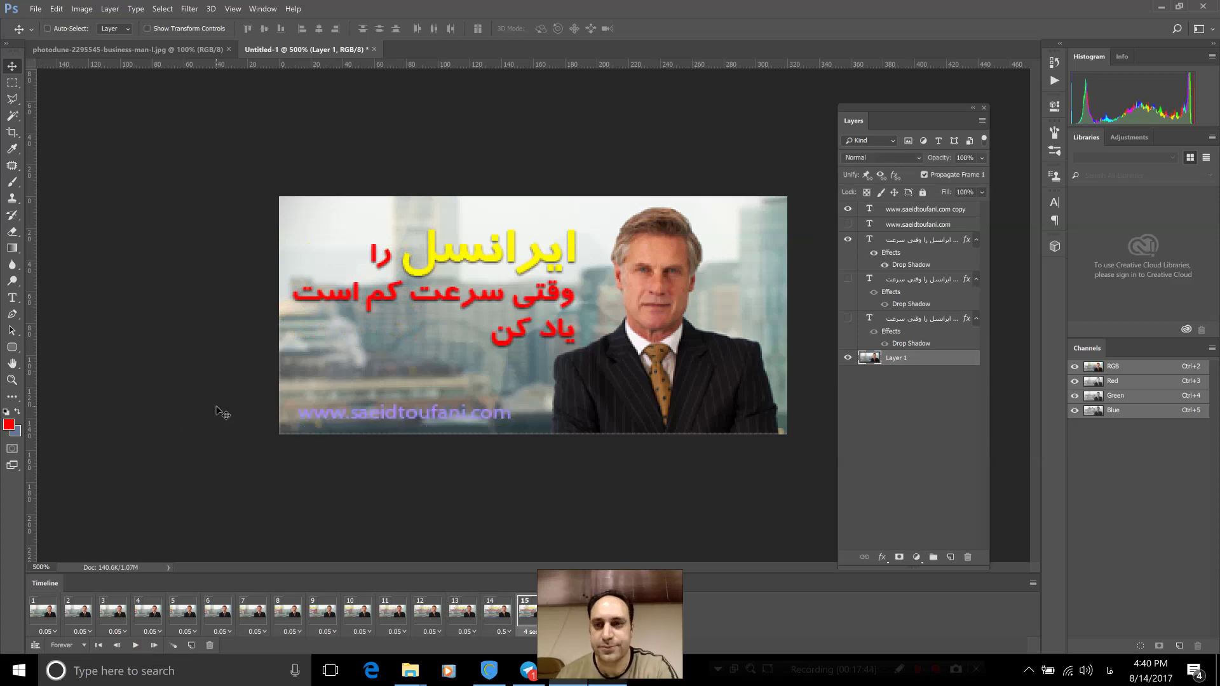
Export the banner via Export As in GIF format and bring up the save location prompt
{"action": "left_click", "coordinate": [35, 7]}
{"action": "mouse_move", "coordinate": [53, 223]}
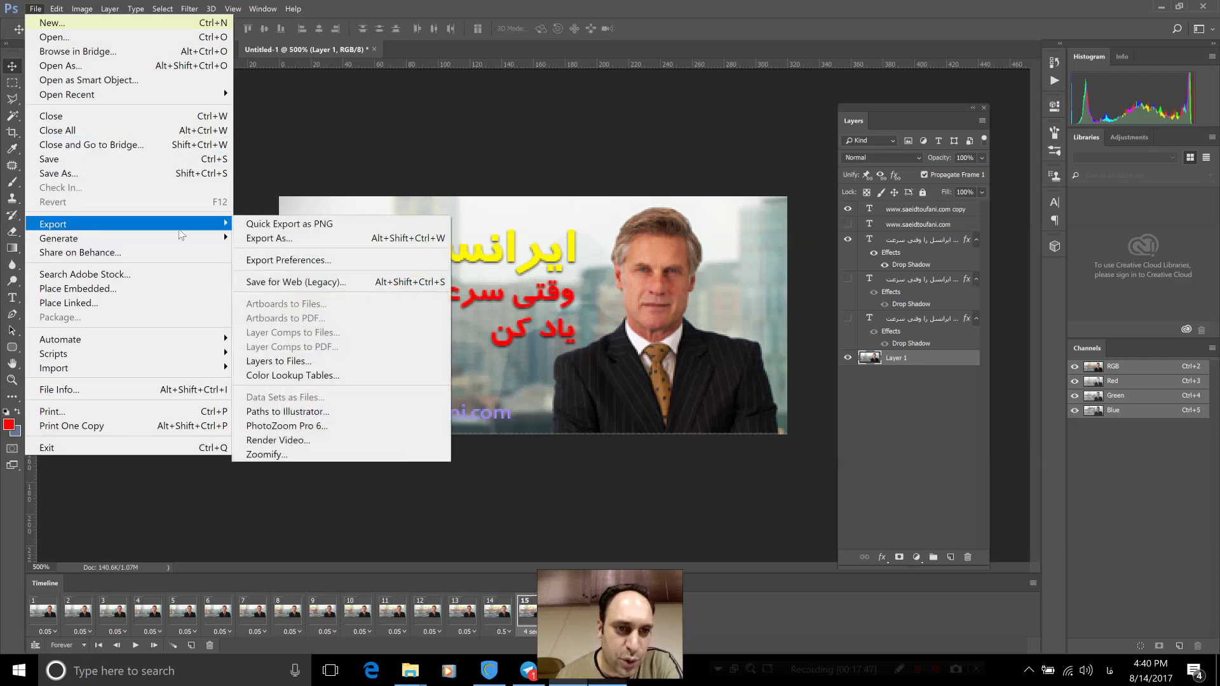
{"action": "left_click", "coordinate": [296, 244]}
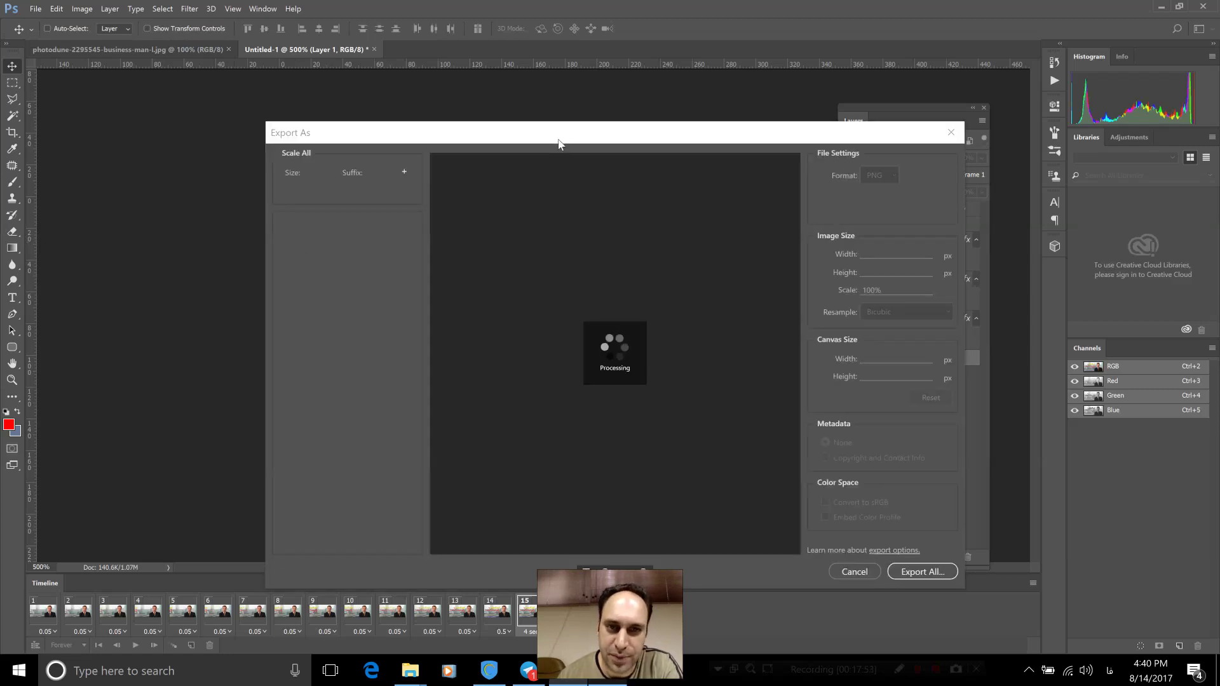
{"action": "left_click_drag", "start_coordinate": [559, 142], "coordinate": [390, 115]}
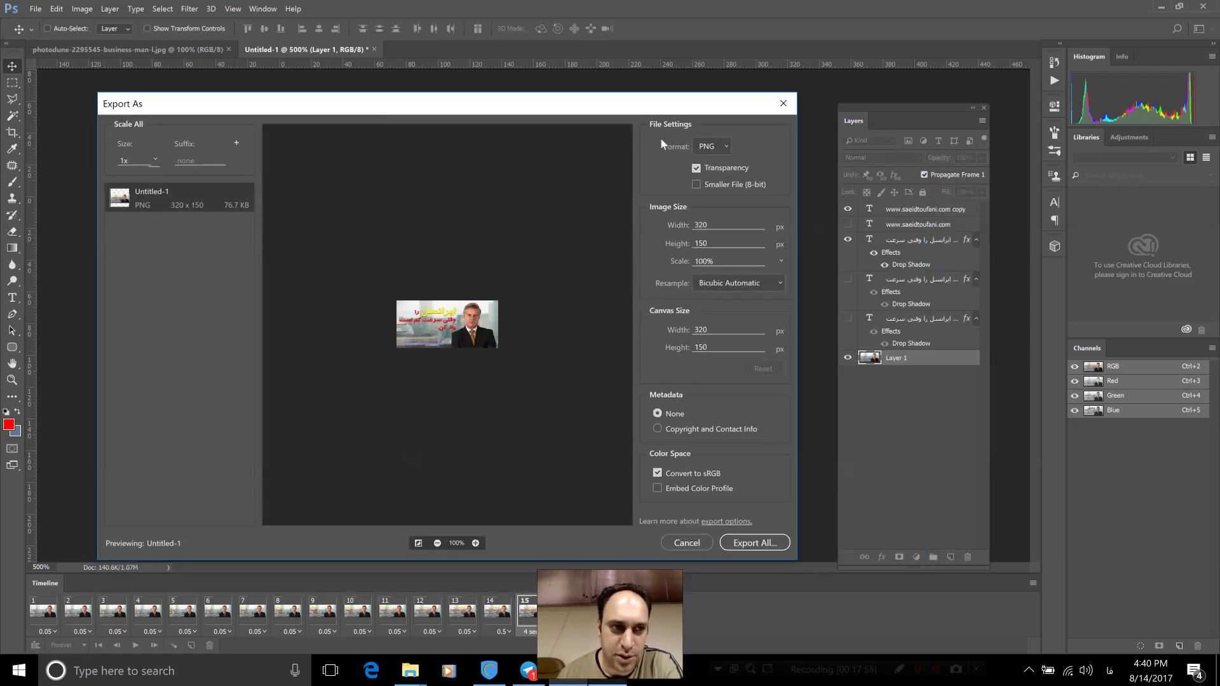
{"action": "left_click", "coordinate": [711, 147]}
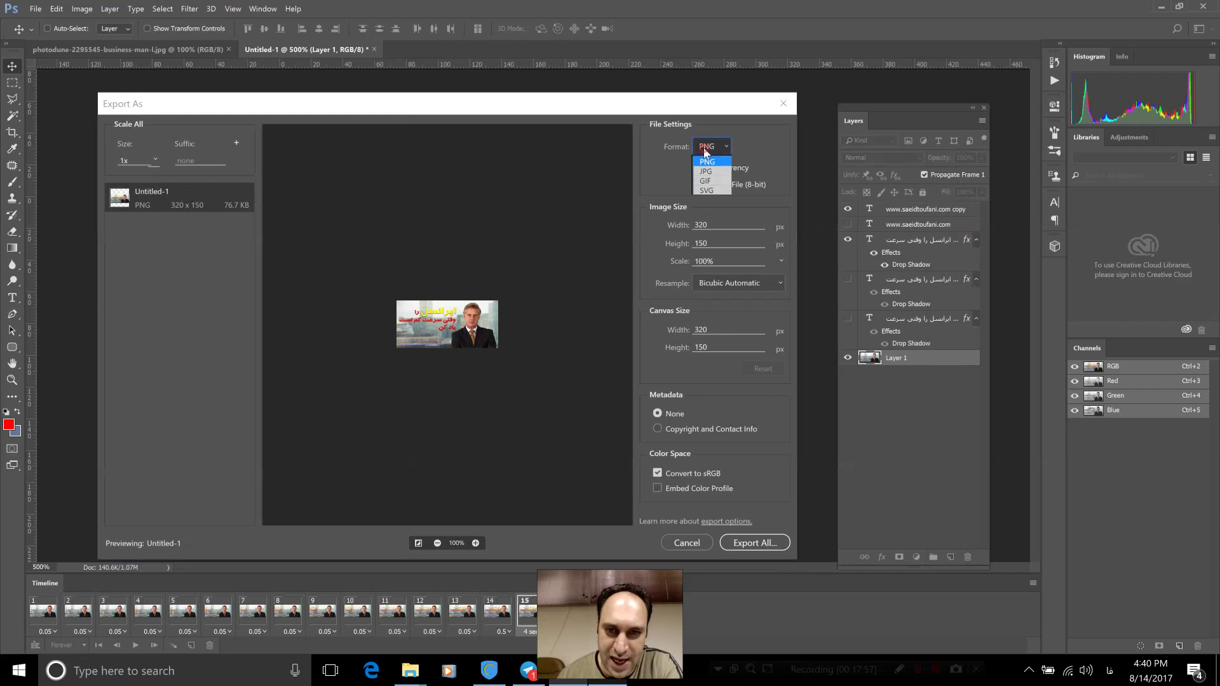
{"action": "left_click", "coordinate": [713, 181]}
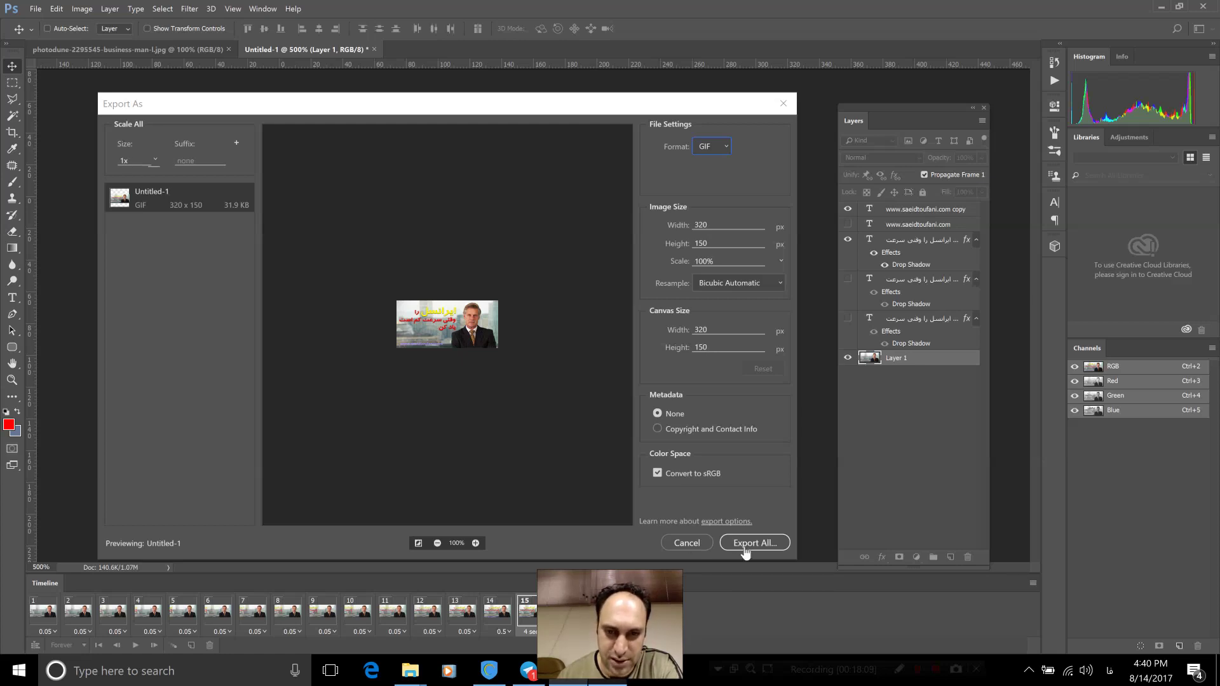
{"action": "left_click", "coordinate": [672, 412]}
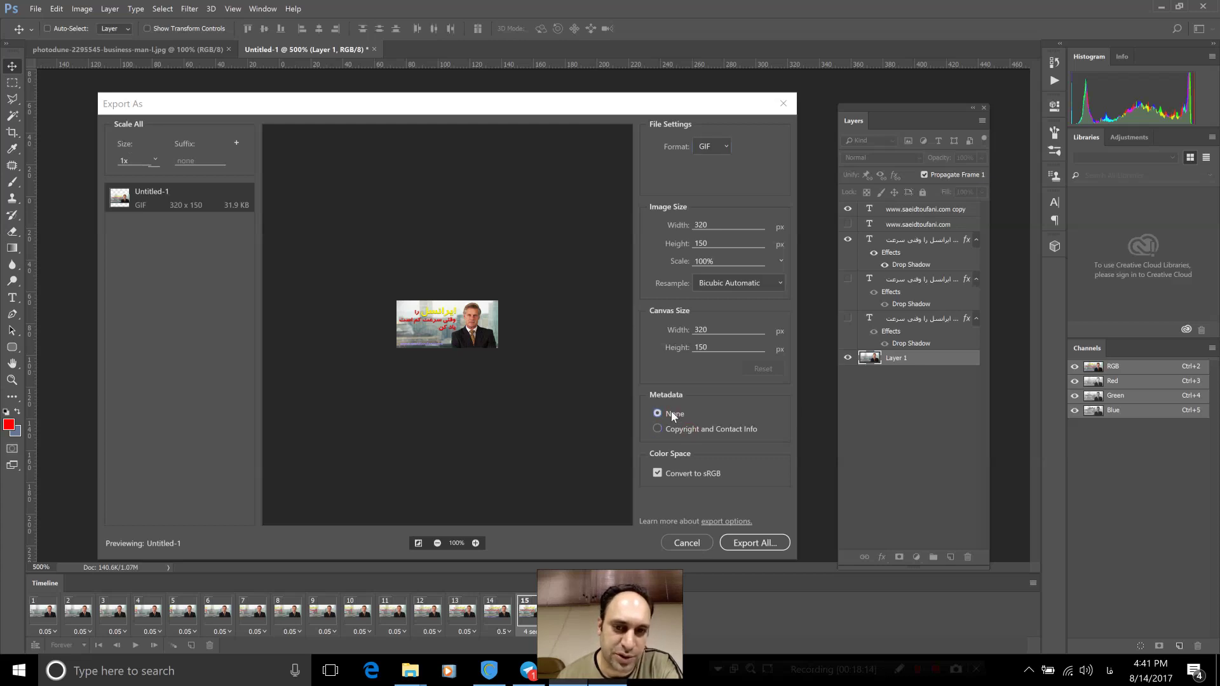
{"action": "left_click", "coordinate": [754, 543]}
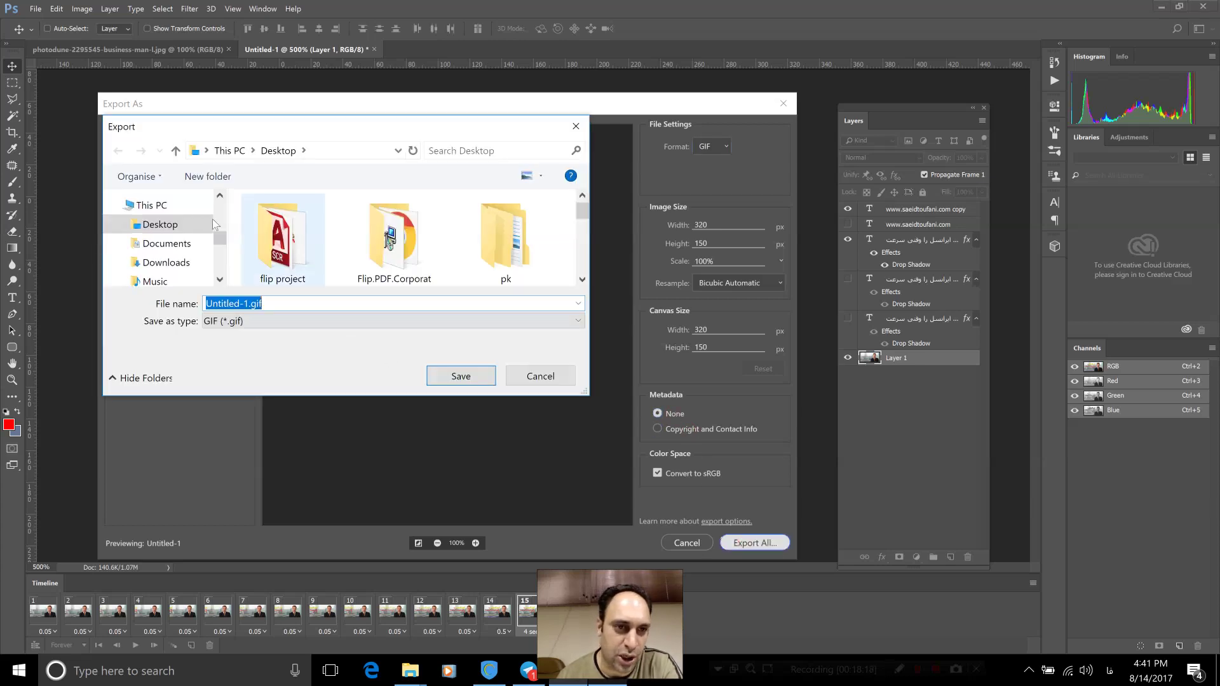
Save the GIF to USB Drive (G:) as test1.gif
{"action": "scroll", "coordinate": [222, 245], "scroll_direction": "down", "scroll_amount": 5}
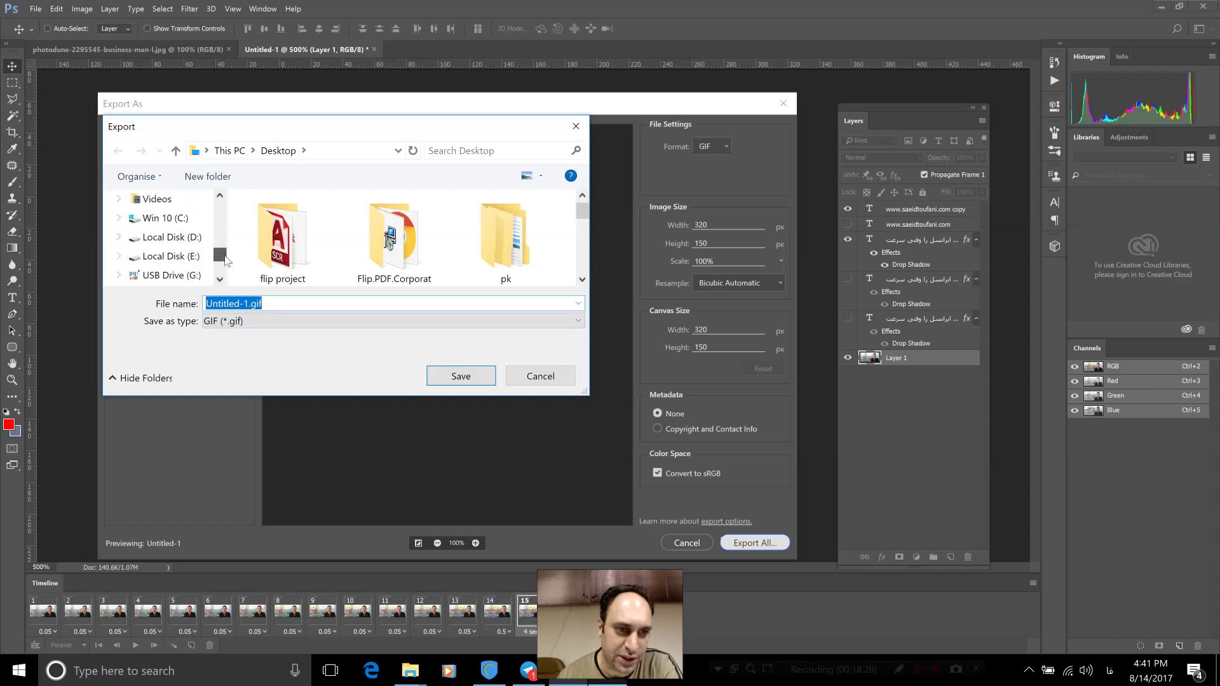
{"action": "left_click", "coordinate": [168, 237]}
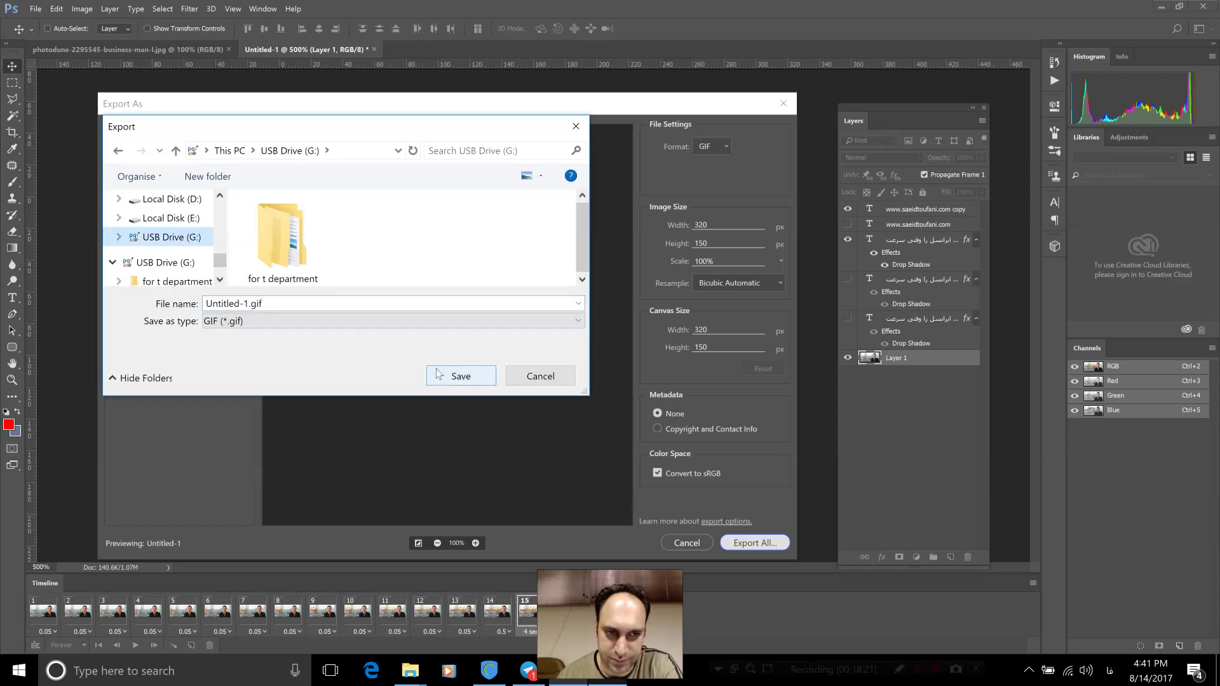
{"action": "double_click", "coordinate": [340, 304]}
{"action": "type", "text": "فث"}
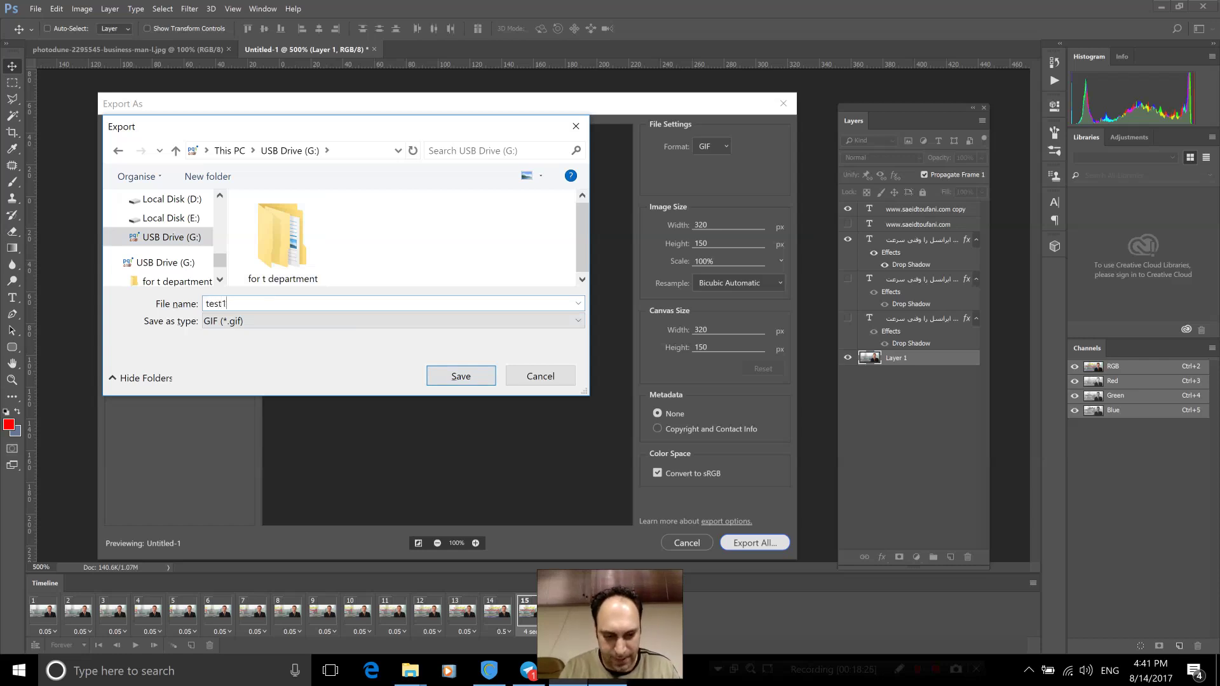
{"action": "key", "text": "Return"}
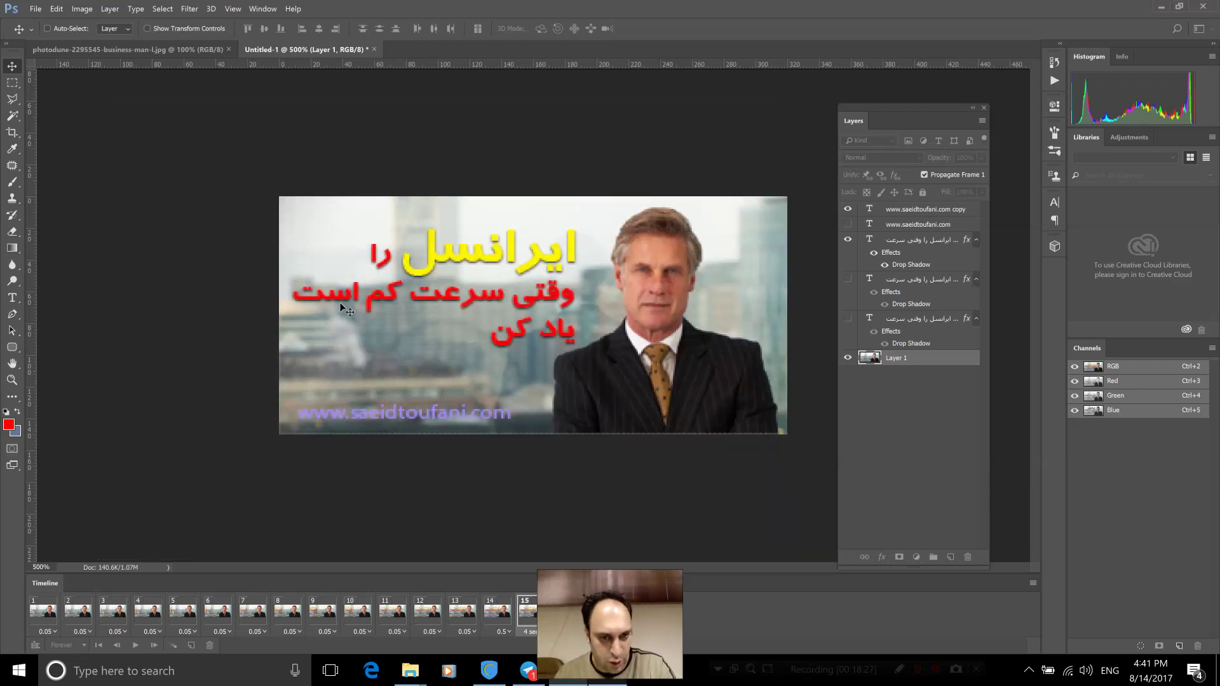
{"action": "mouse_move", "coordinate": [410, 669]}
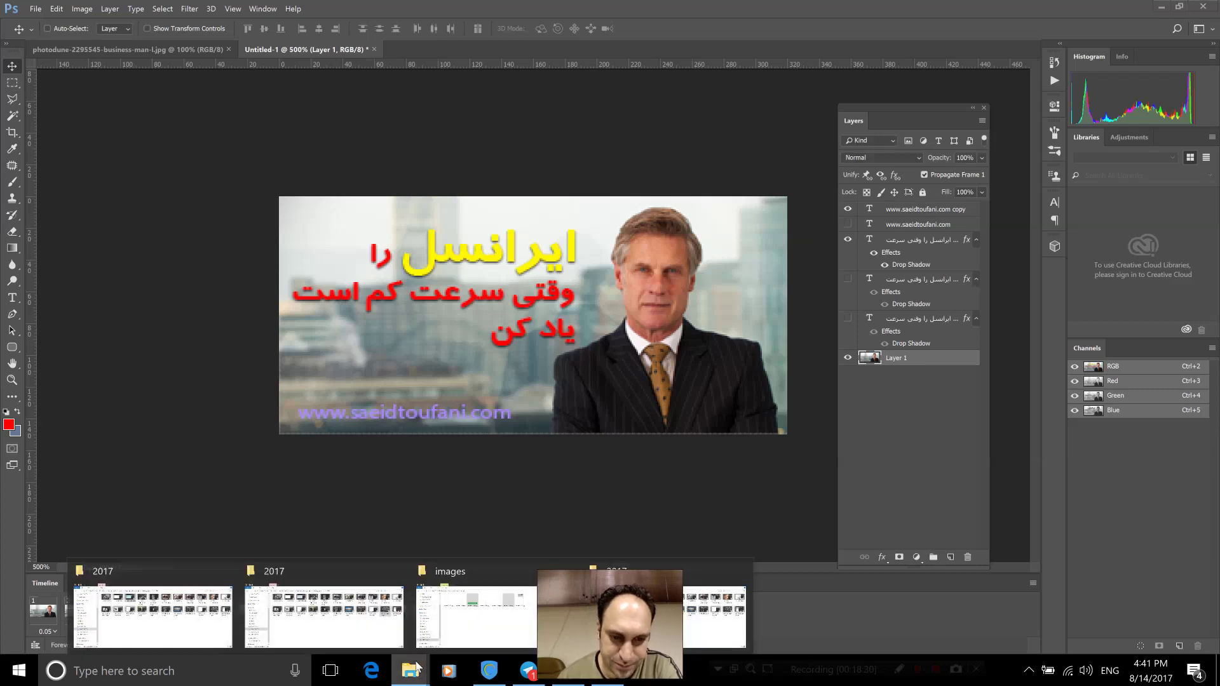
Open test1.gif from the USB drive in File Explorer to preview it in Photos
{"action": "left_click", "coordinate": [457, 597]}
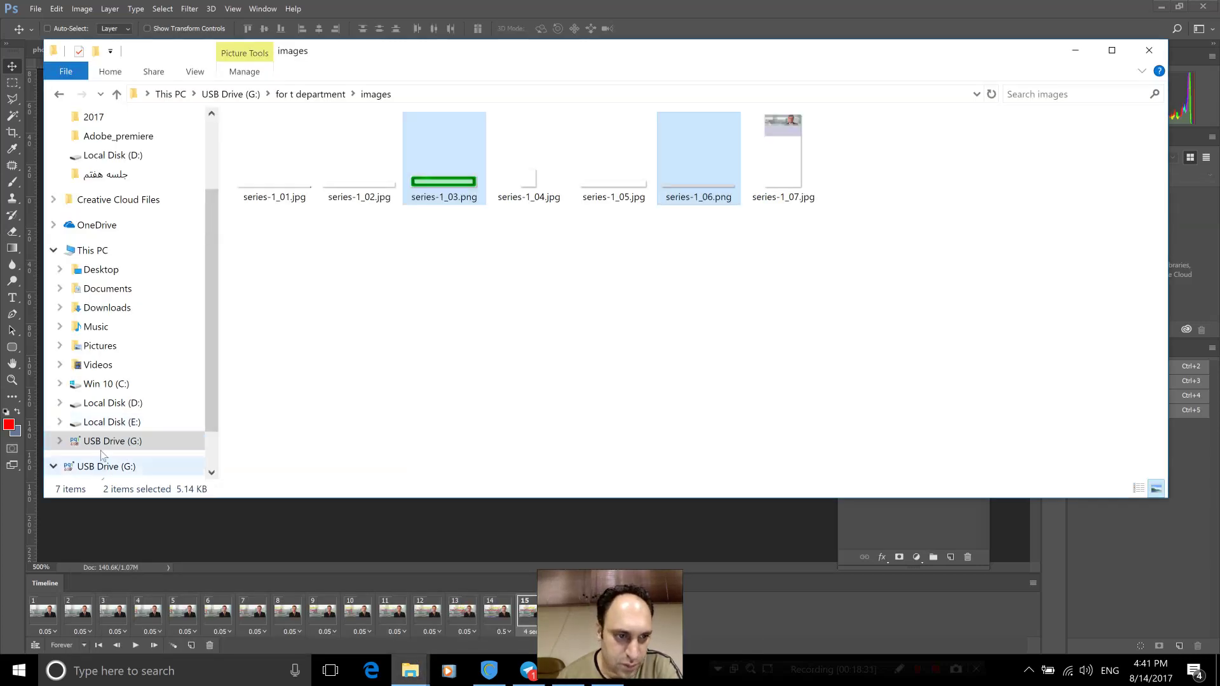
{"action": "left_click", "coordinate": [146, 442]}
{"action": "left_click", "coordinate": [617, 181]}
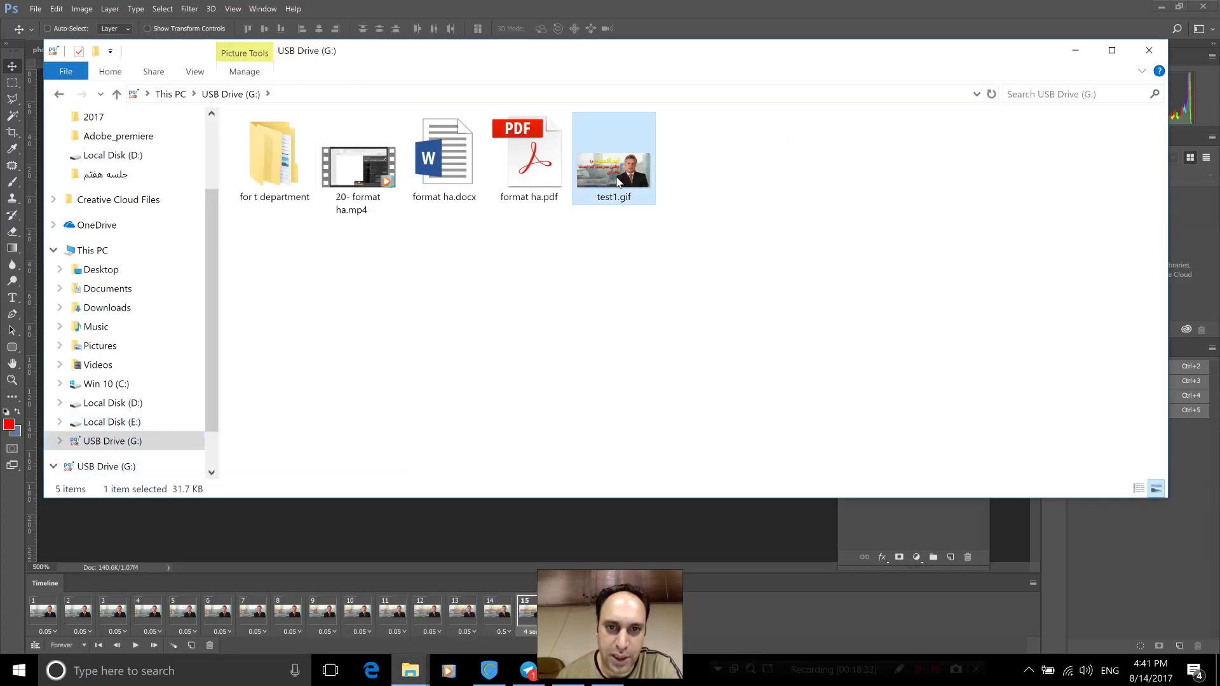
{"action": "double_click", "coordinate": [618, 182]}
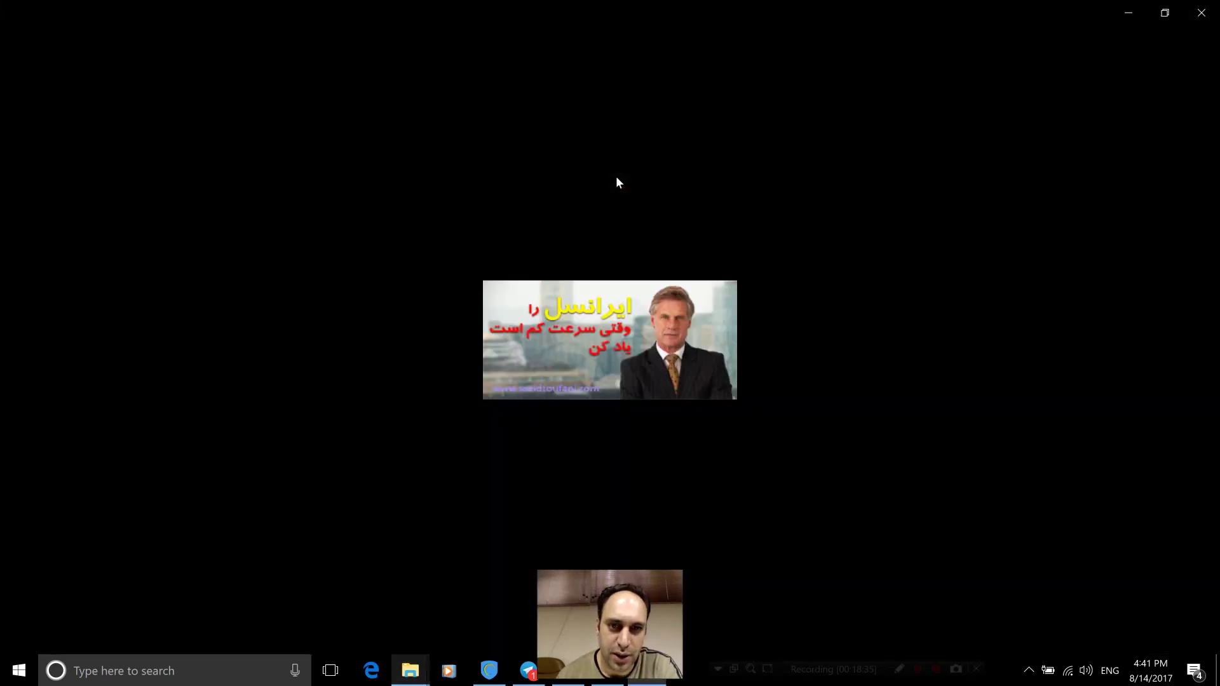
Close Photos and try viewing test1.gif by dragging it into the Edge browser
{"action": "left_click", "coordinate": [1215, 8]}
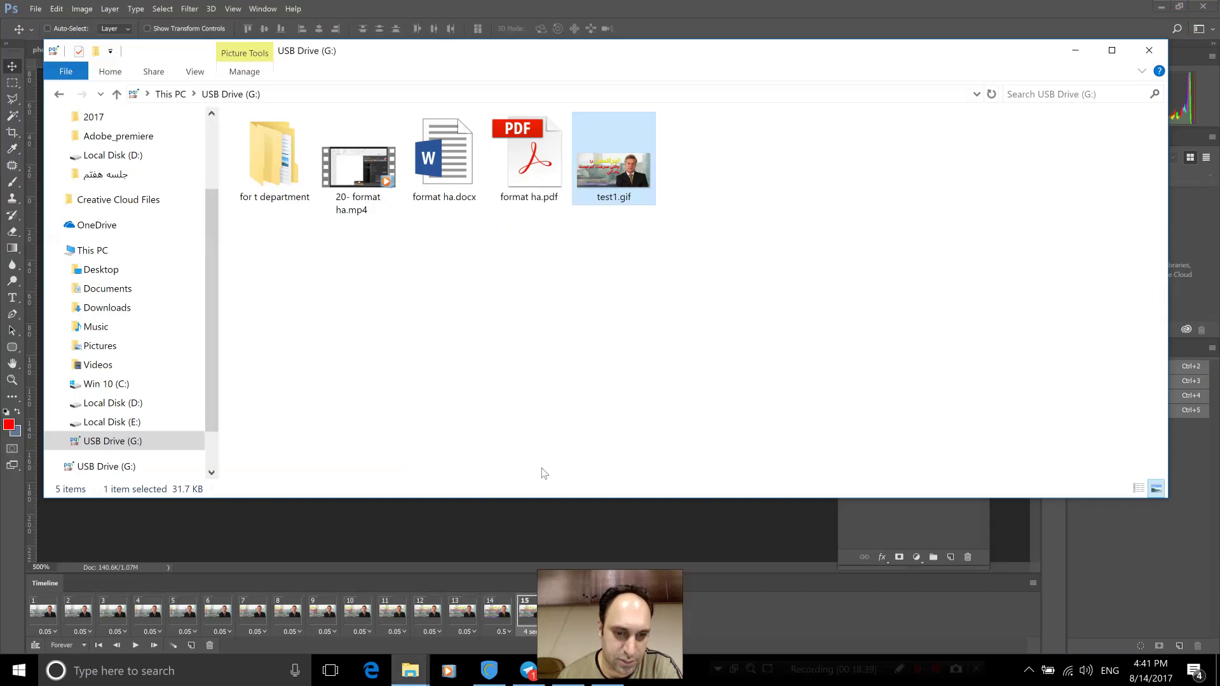
{"action": "left_click", "coordinate": [371, 670]}
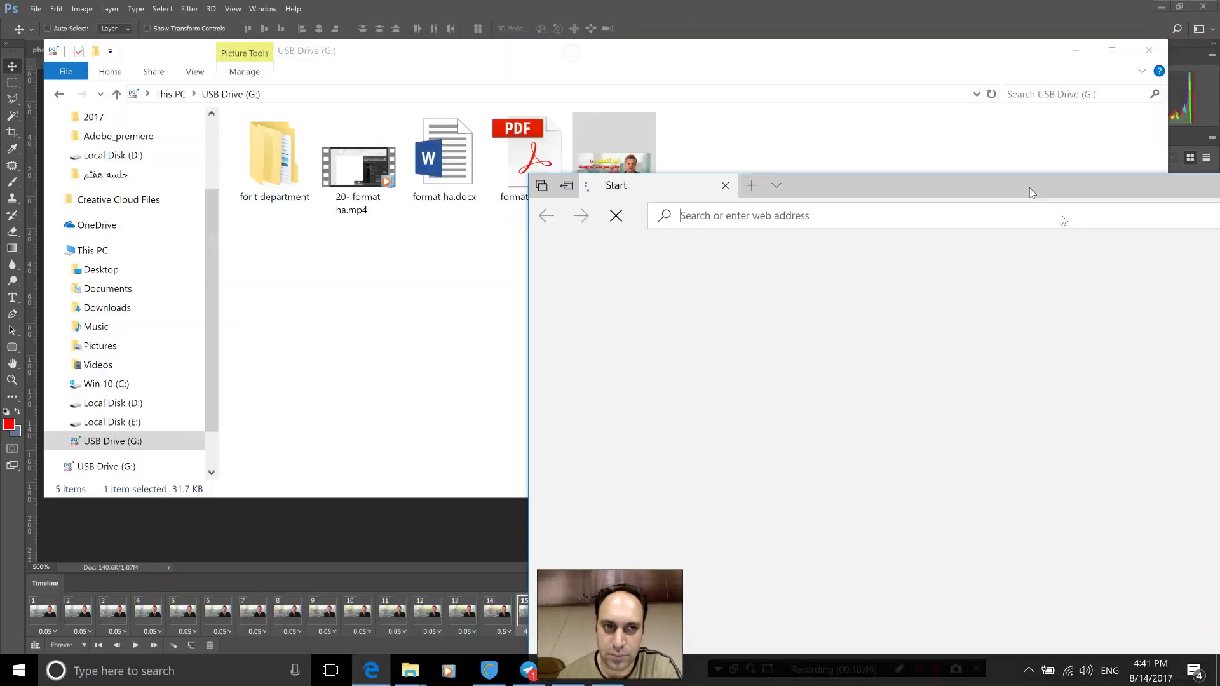
{"action": "left_click_drag", "start_coordinate": [571, 56], "coordinate": [1075, 263]}
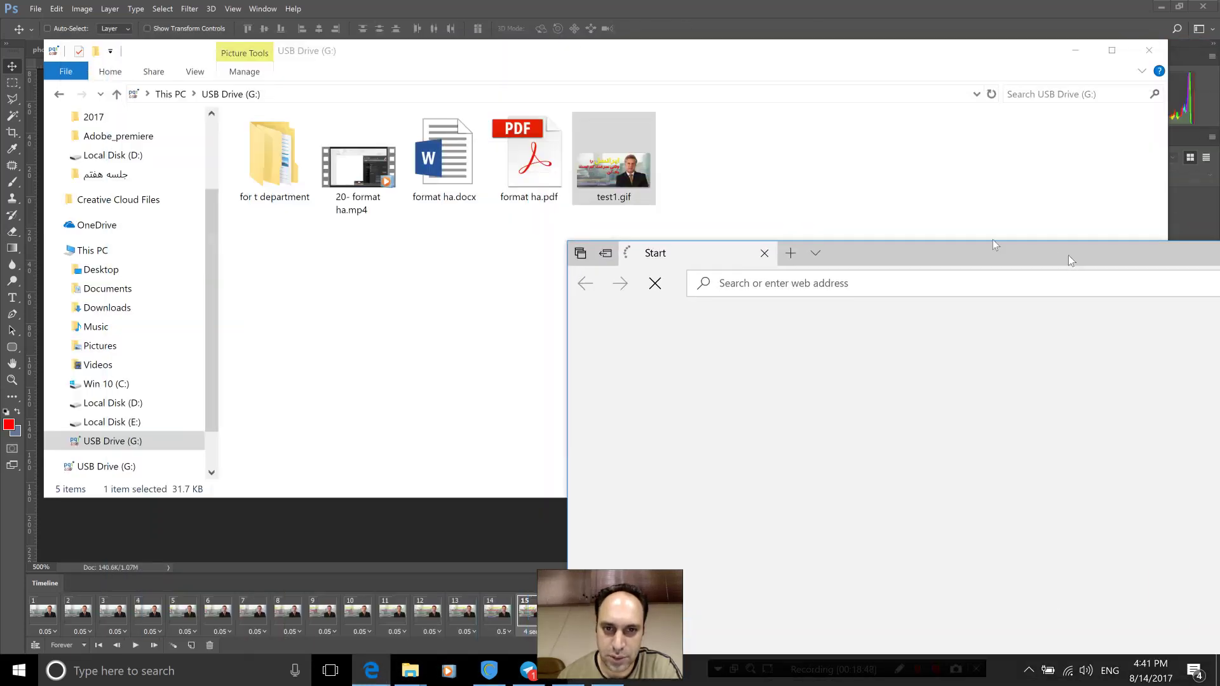
{"action": "mouse_move", "coordinate": [614, 162]}
{"action": "left_mouse_down"}
{"action": "mouse_move", "coordinate": [921, 562]}
{"action": "mouse_move", "coordinate": [912, 540]}
{"action": "left_mouse_up"}
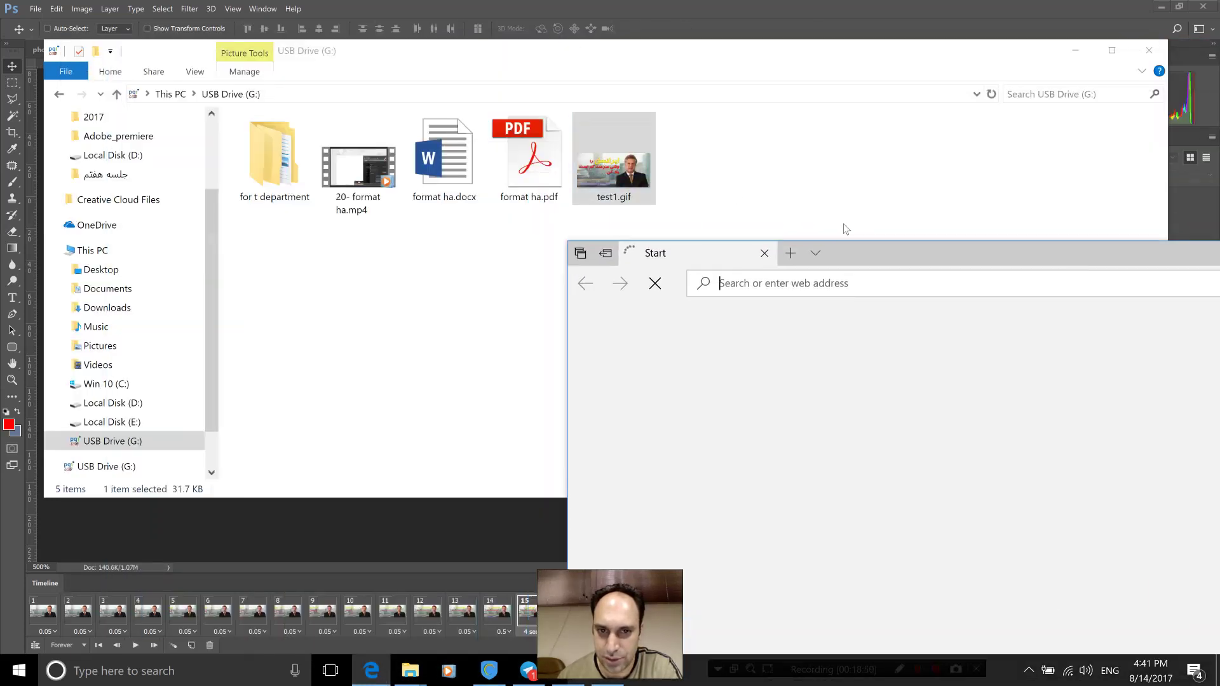
{"action": "left_click", "coordinate": [783, 253]}
{"action": "left_click", "coordinate": [764, 253]}
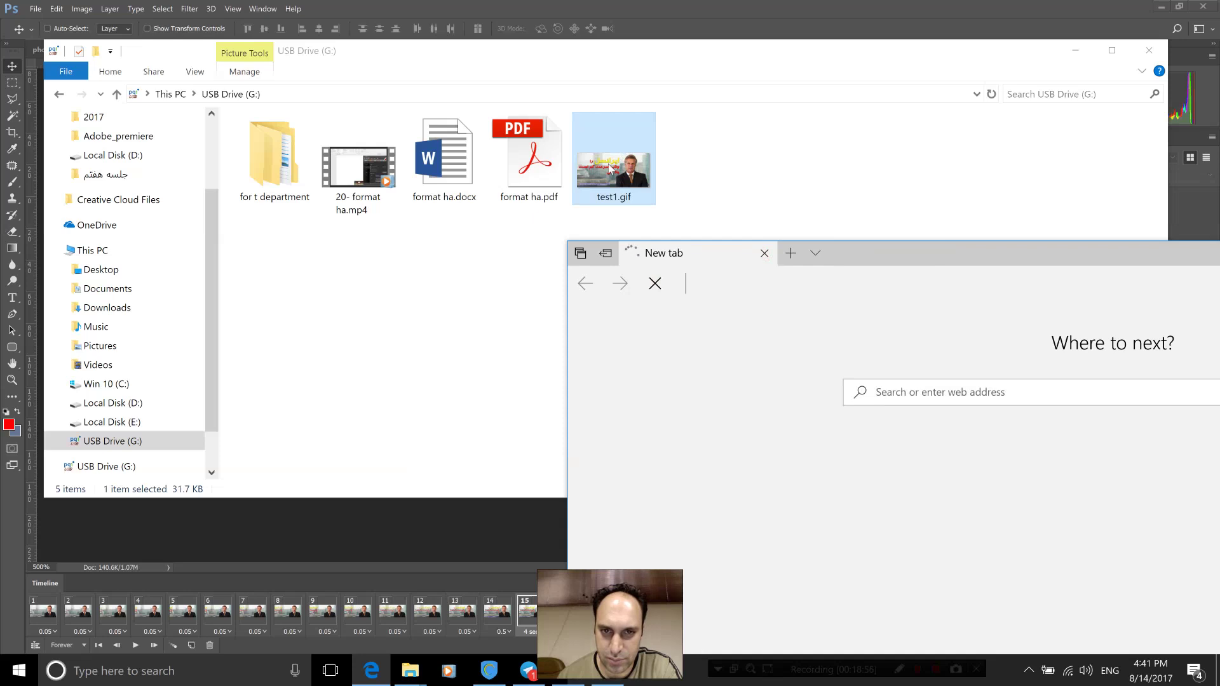
{"action": "left_click_drag", "start_coordinate": [611, 169], "coordinate": [824, 297]}
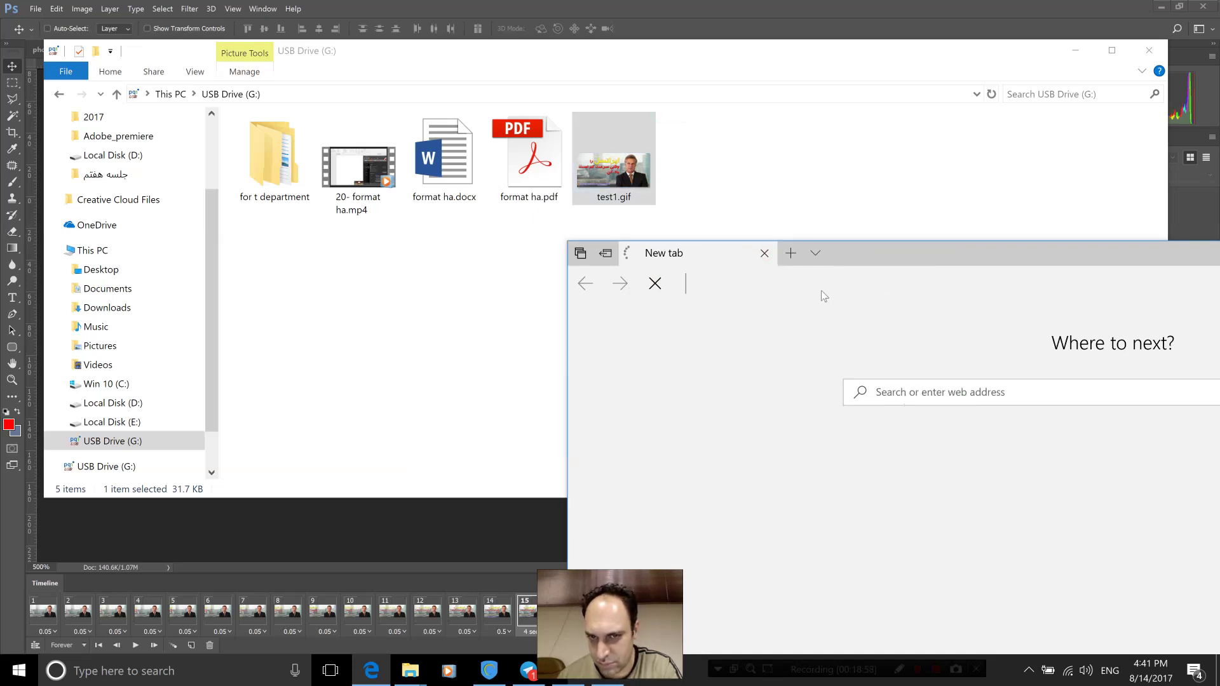
{"action": "left_click_drag", "start_coordinate": [889, 260], "coordinate": [213, 213]}
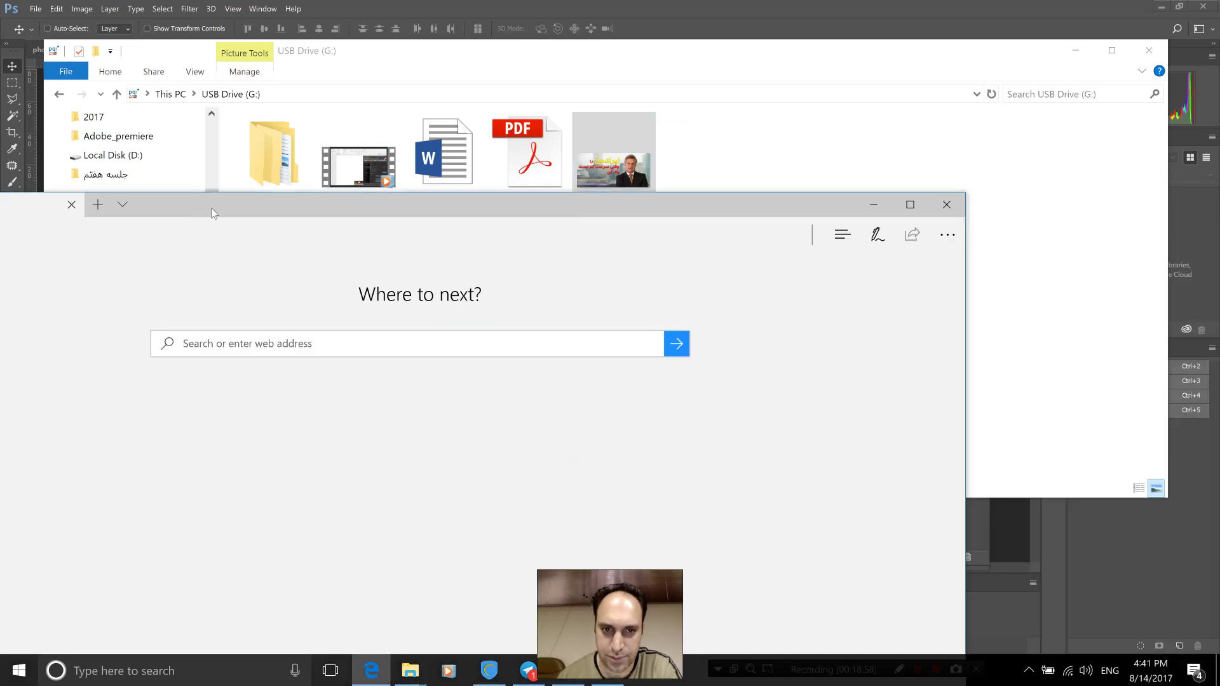
Close Edge and launch Google Chrome from the Windows search
{"action": "left_click", "coordinate": [946, 205]}
{"action": "left_click", "coordinate": [109, 675]}
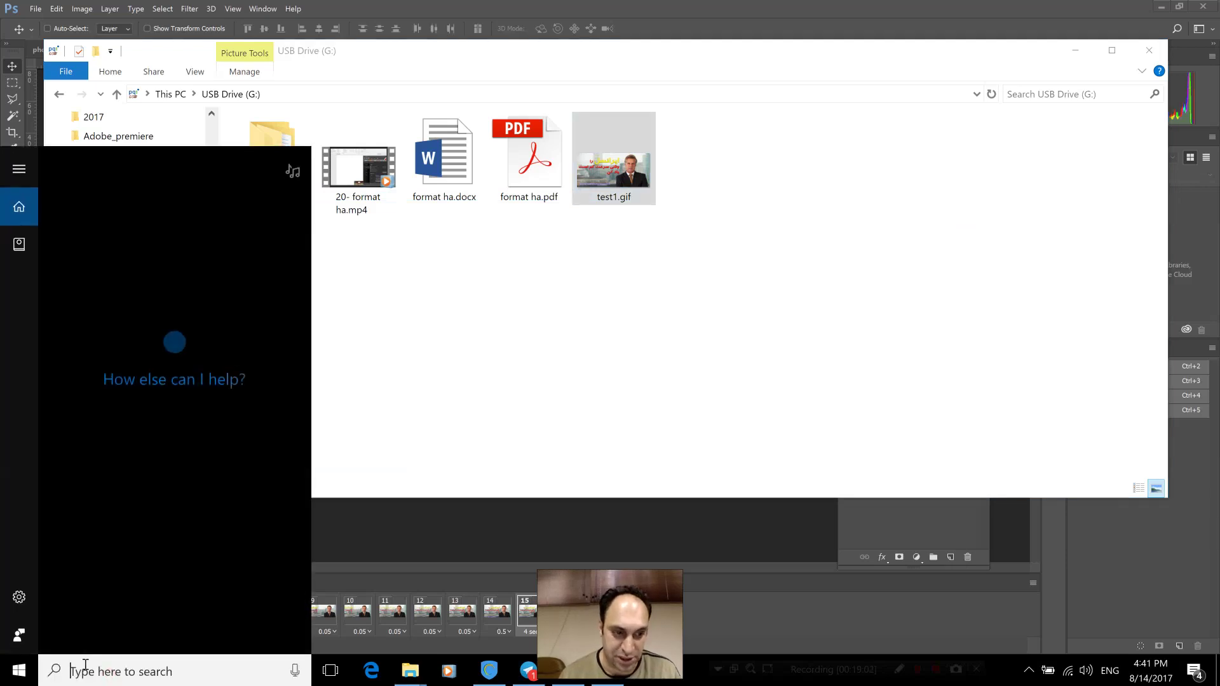
{"action": "type", "text": "ch"}
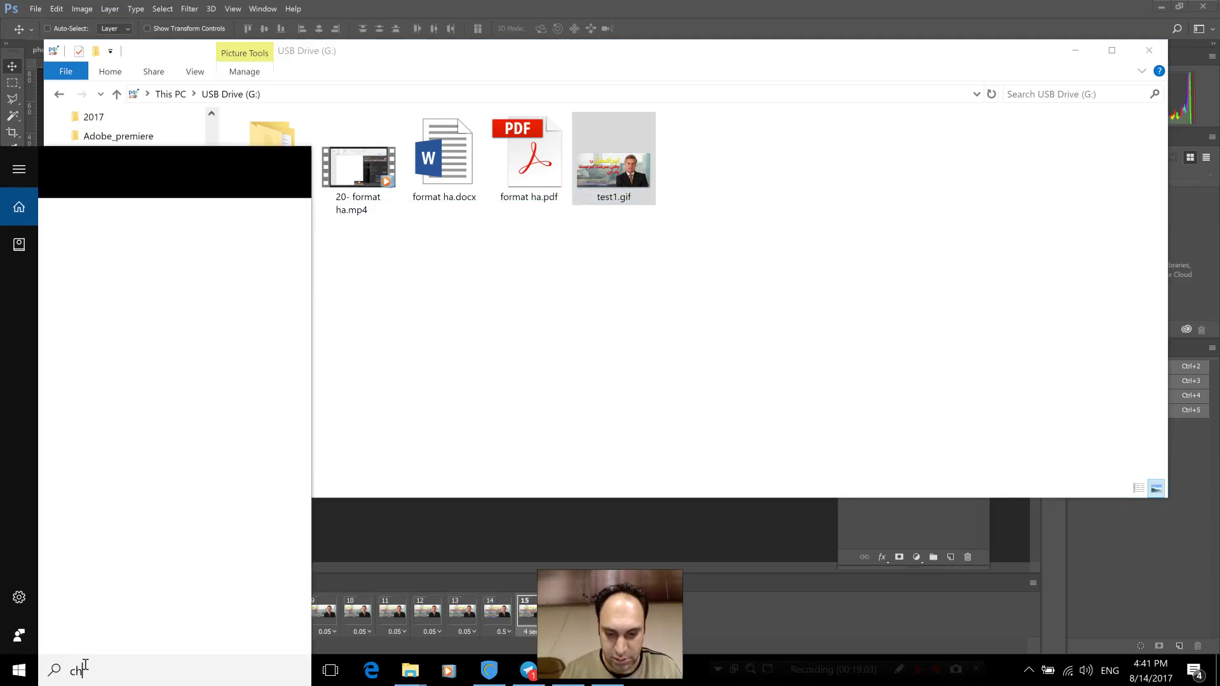
{"action": "type", "text": "rome"}
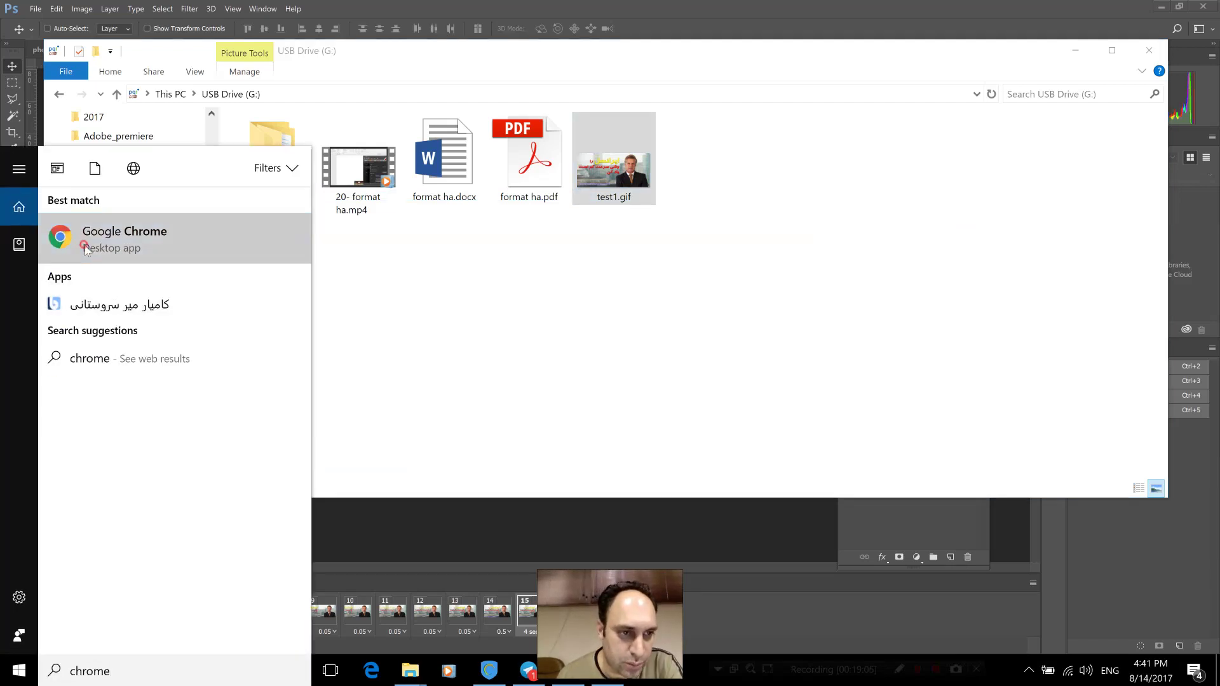
{"action": "left_click", "coordinate": [121, 239]}
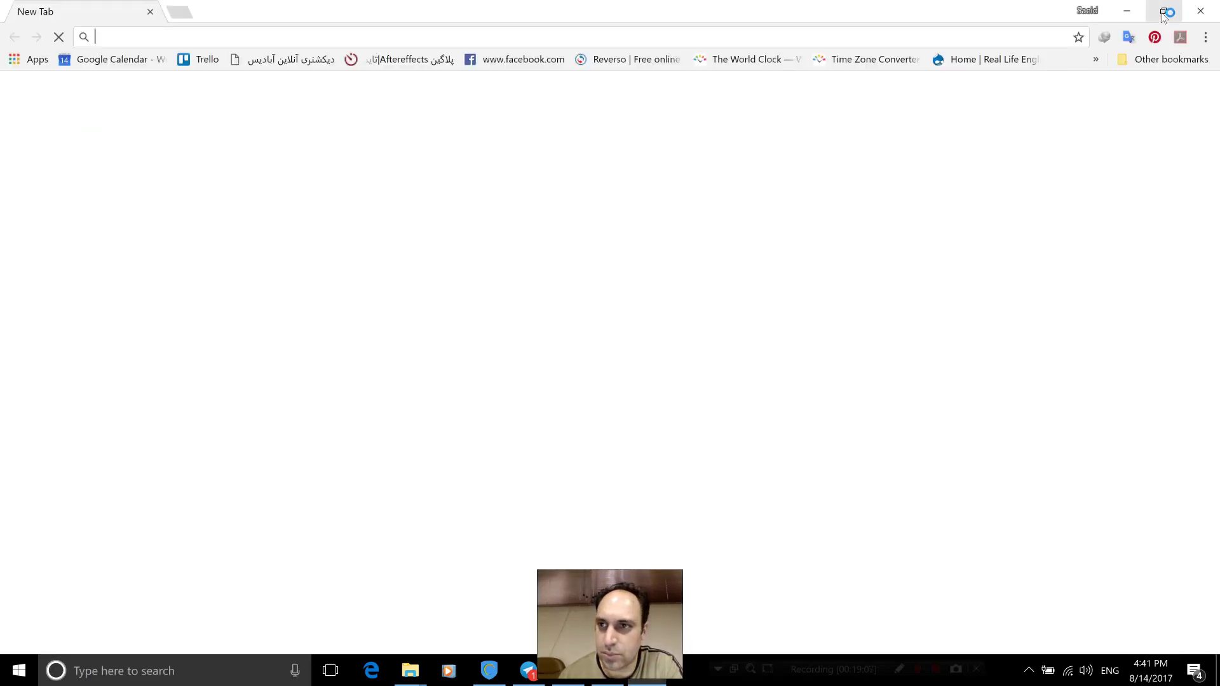
Drag test1.gif from the USB drive into Chrome to play it, then return to Photoshop
{"action": "left_click", "coordinate": [1164, 11]}
{"action": "left_click_drag", "start_coordinate": [464, 143], "coordinate": [728, 250]}
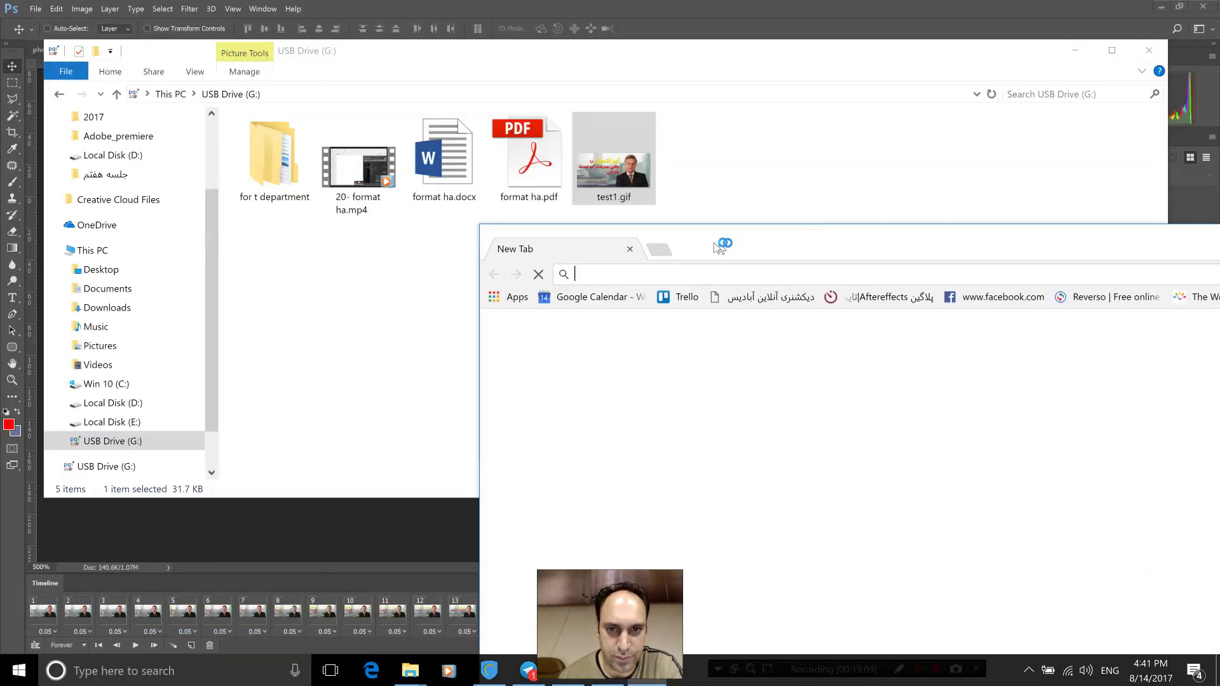
{"action": "left_click_drag", "start_coordinate": [614, 162], "coordinate": [782, 445]}
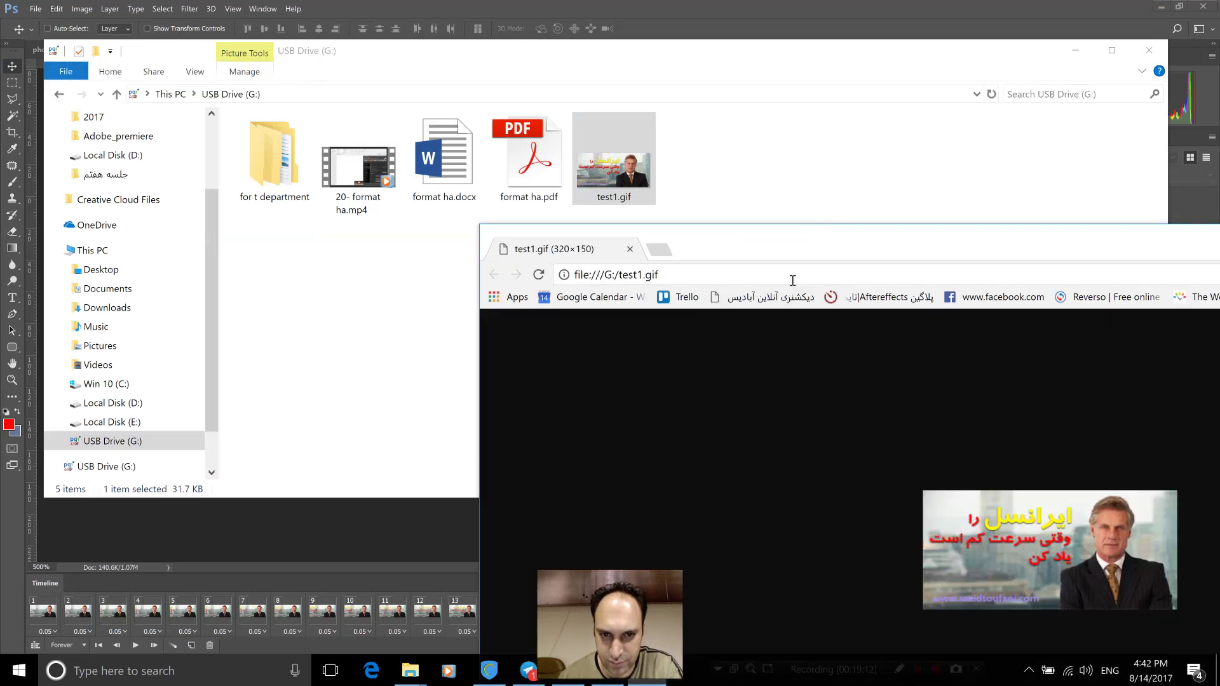
{"action": "left_click_drag", "start_coordinate": [805, 252], "coordinate": [350, 78]}
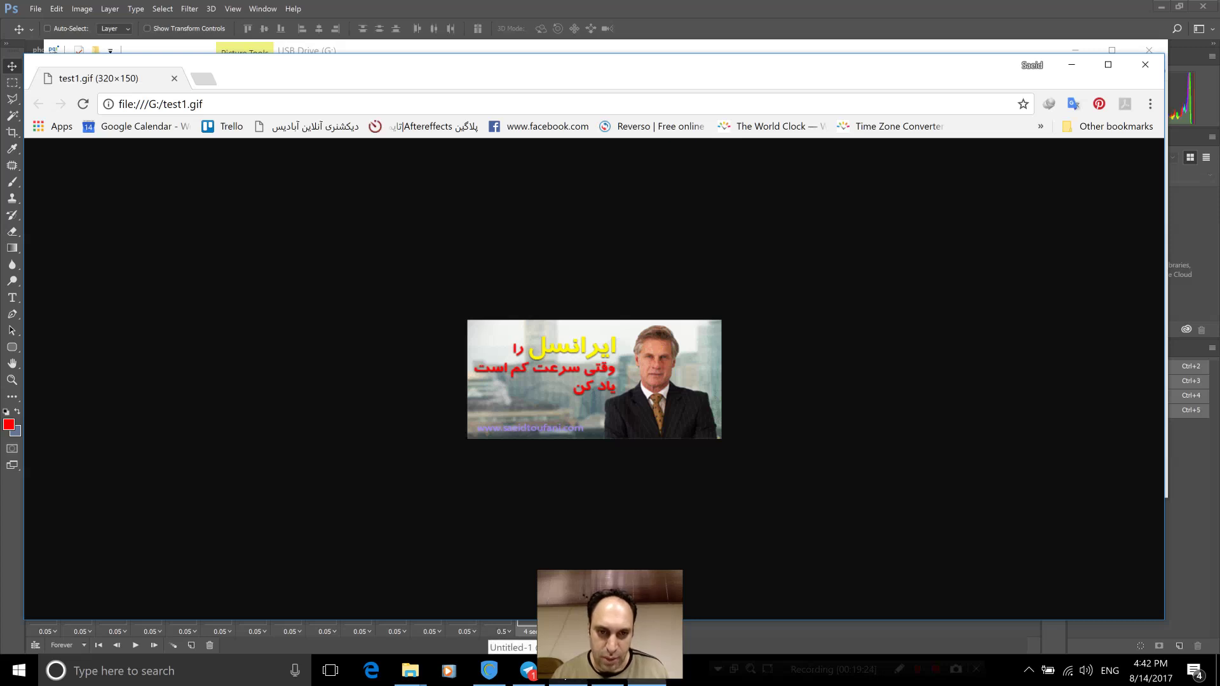
{"action": "left_click", "coordinate": [568, 670]}
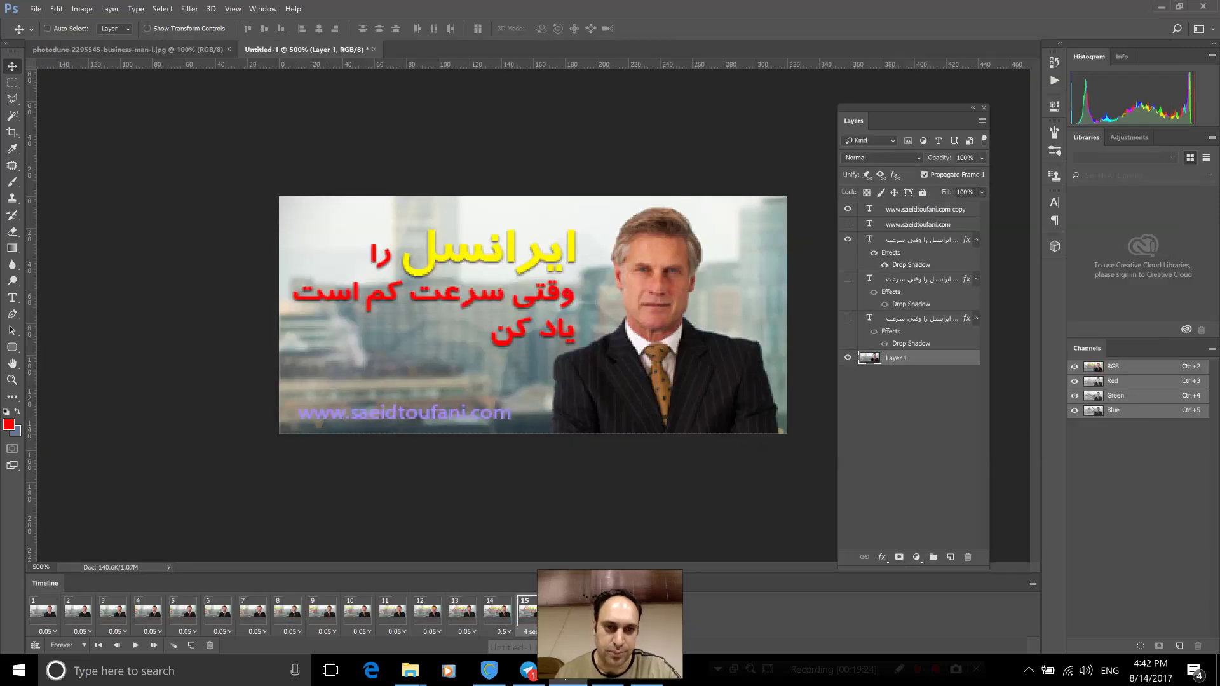
Cancel Export As and instead export via Save for Web (Legacy) with GIF format
{"action": "left_click", "coordinate": [27, 10]}
{"action": "mouse_move", "coordinate": [53, 224]}
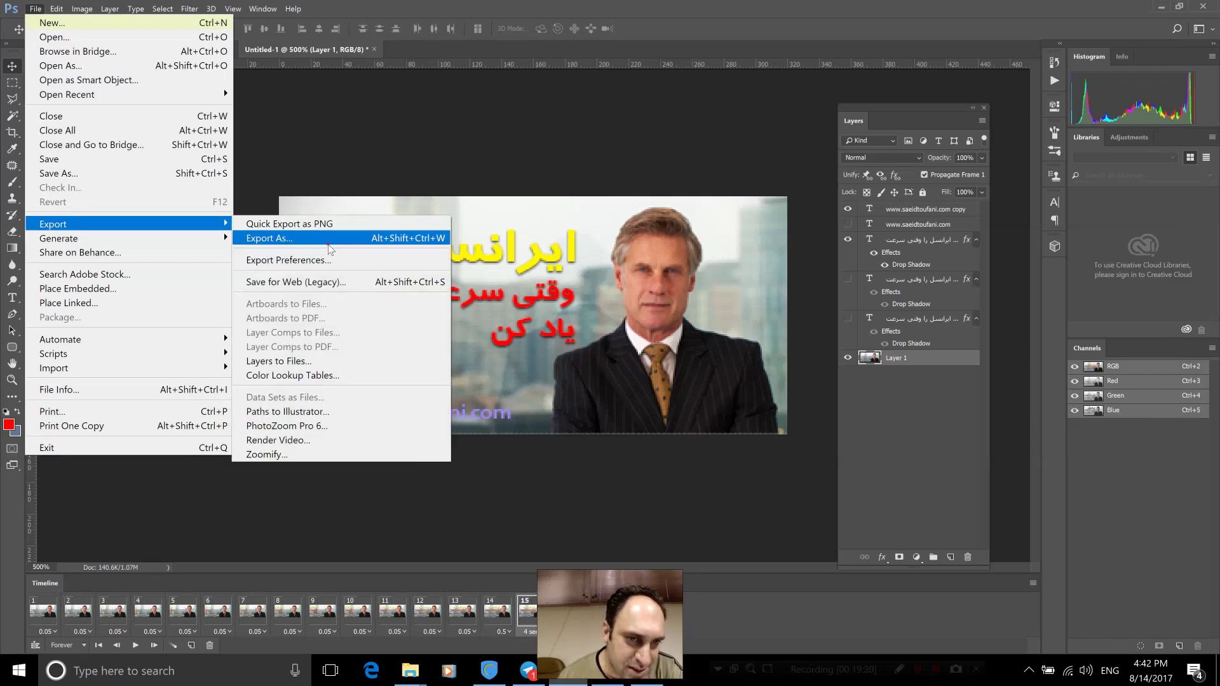
{"action": "left_click", "coordinate": [329, 247]}
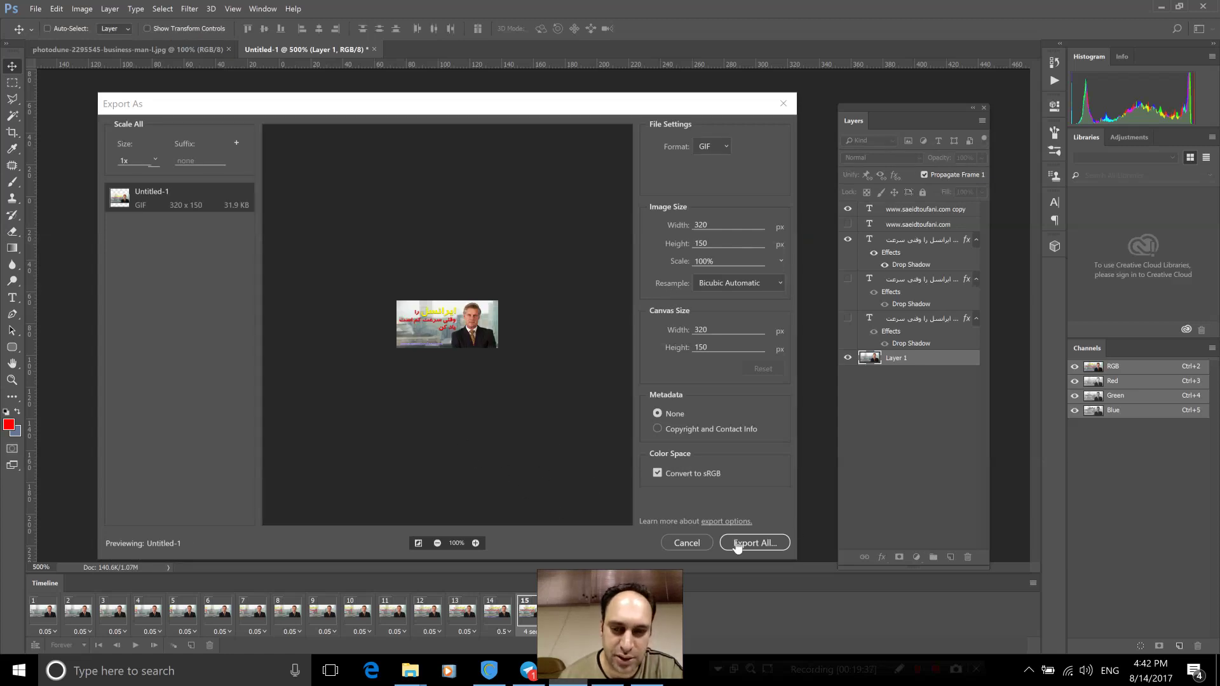
{"action": "left_click", "coordinate": [682, 545]}
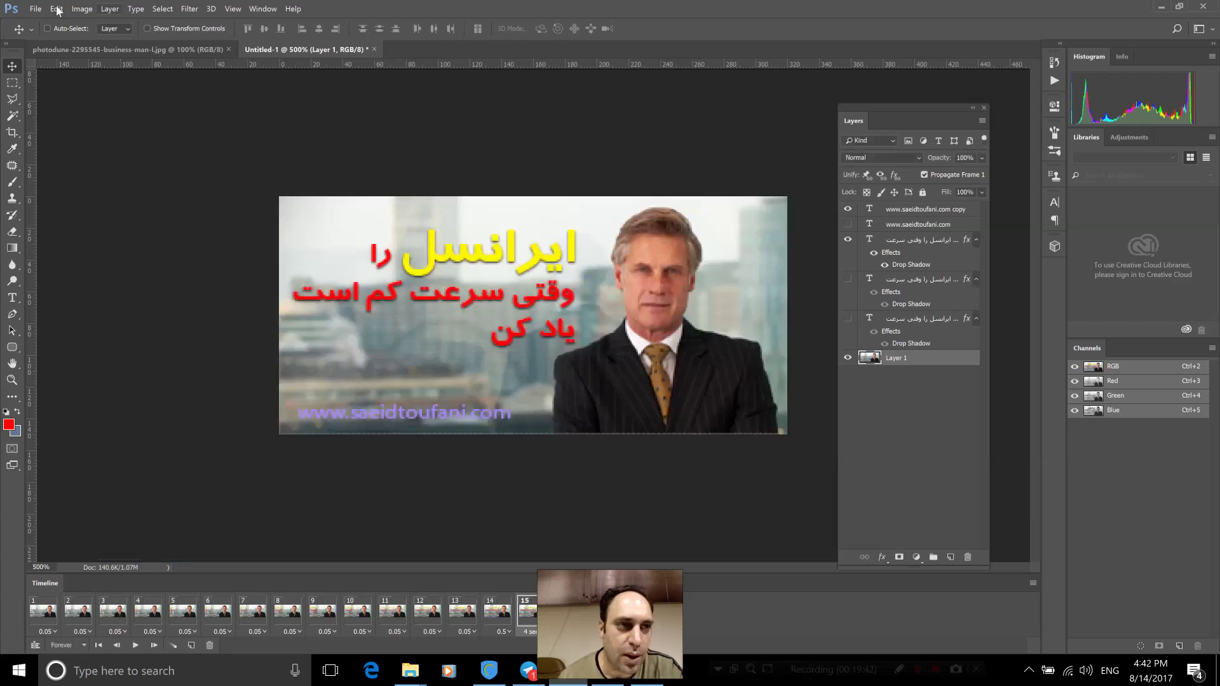
{"action": "left_click", "coordinate": [36, 9]}
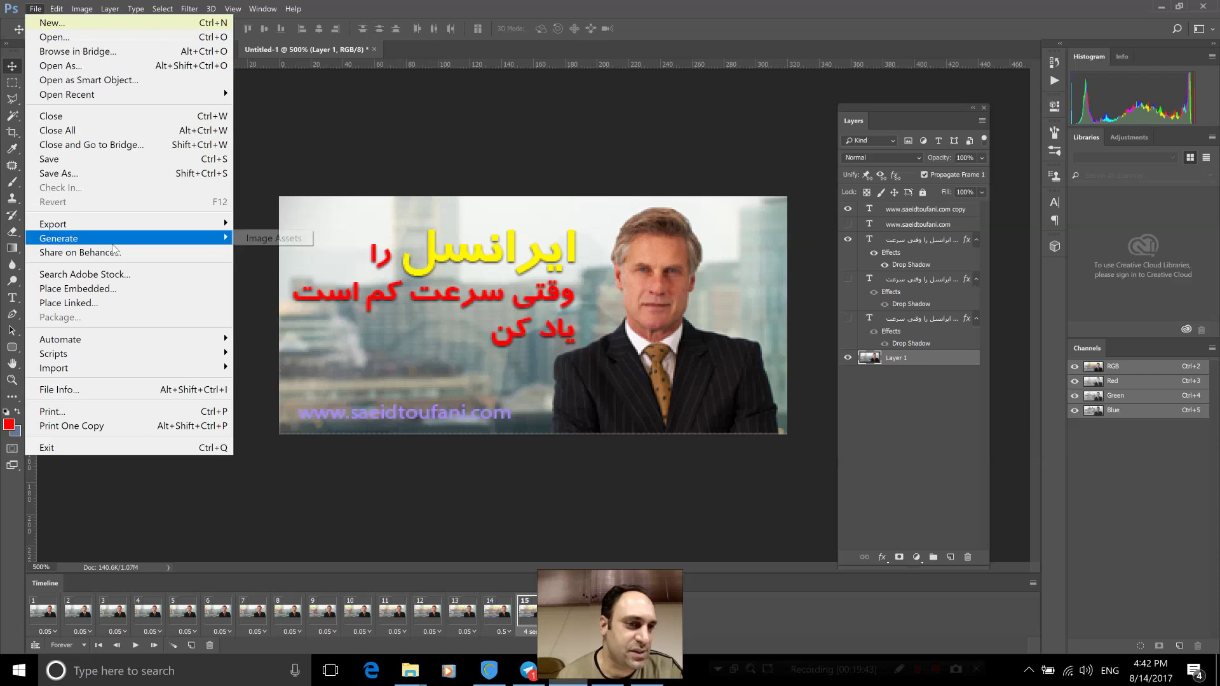
{"action": "mouse_move", "coordinate": [53, 223]}
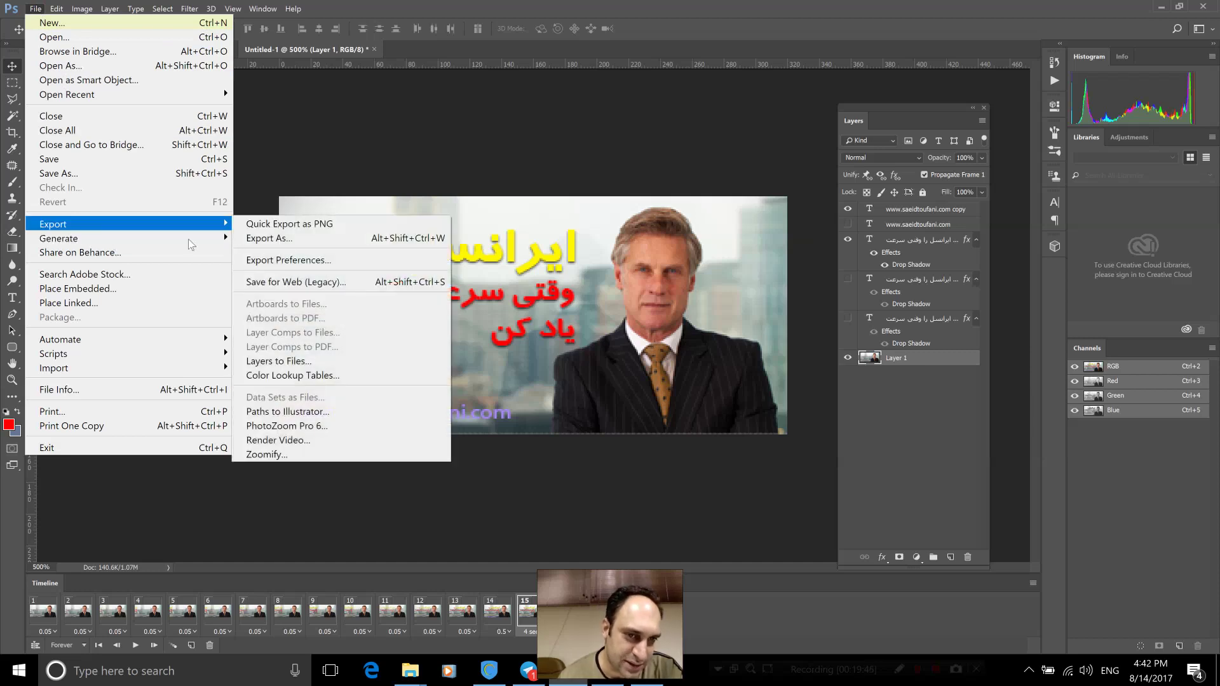
{"action": "left_click", "coordinate": [336, 282]}
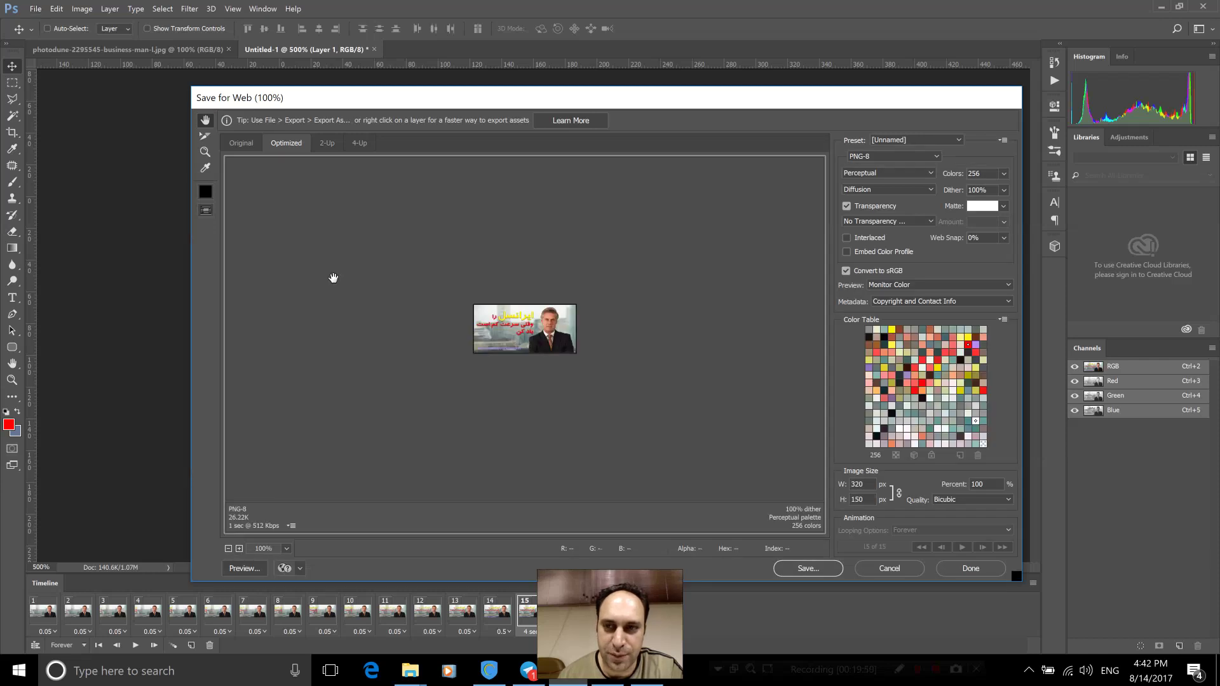
{"action": "left_click", "coordinate": [888, 156]}
{"action": "left_click", "coordinate": [880, 162]}
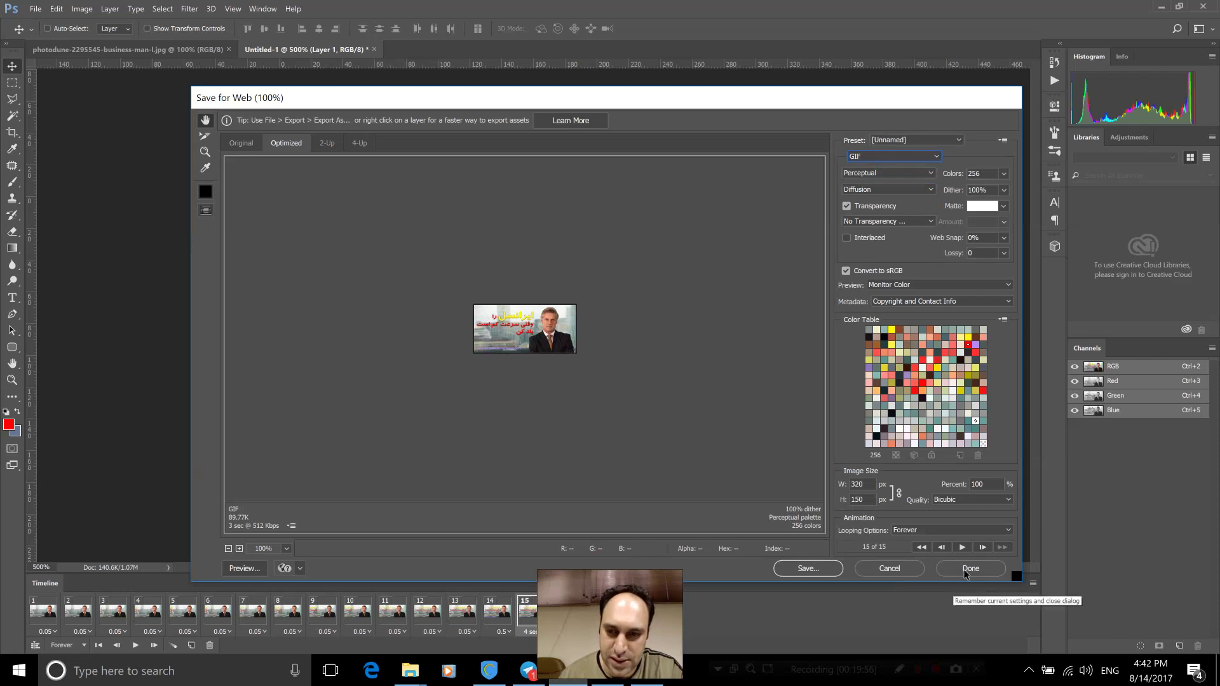
{"action": "left_click", "coordinate": [809, 568]}
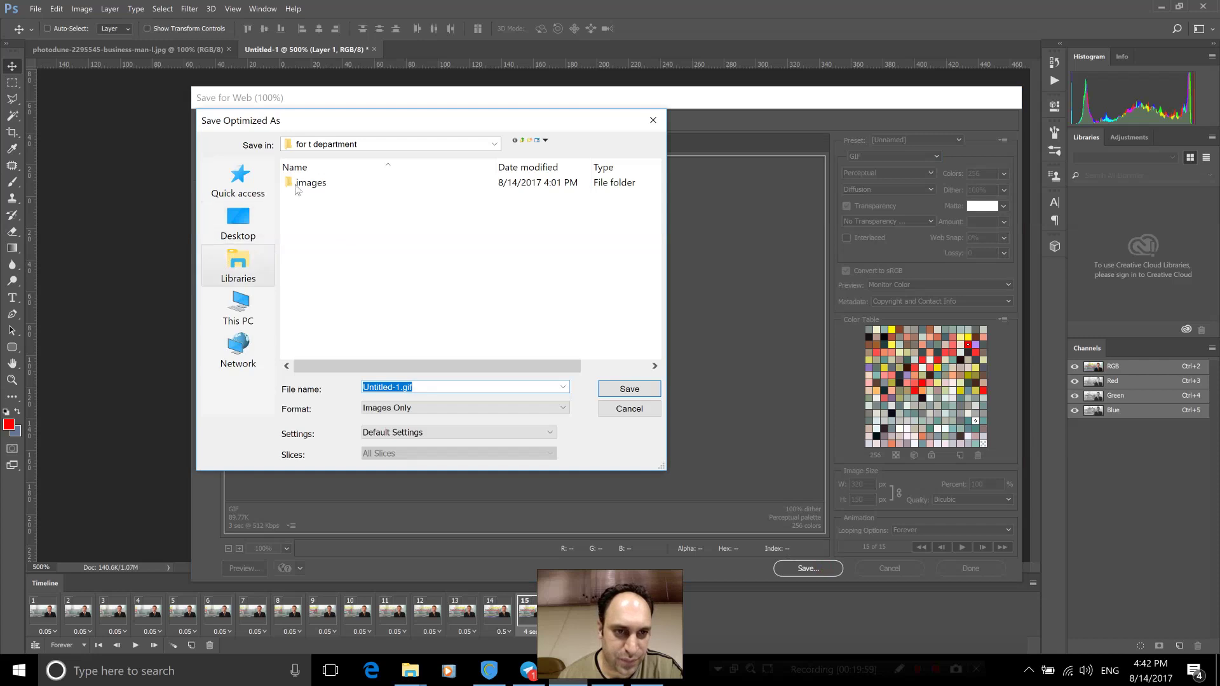
Save the optimized GIF to USB Drive (G:) as test2.gif
{"action": "left_click", "coordinate": [248, 302]}
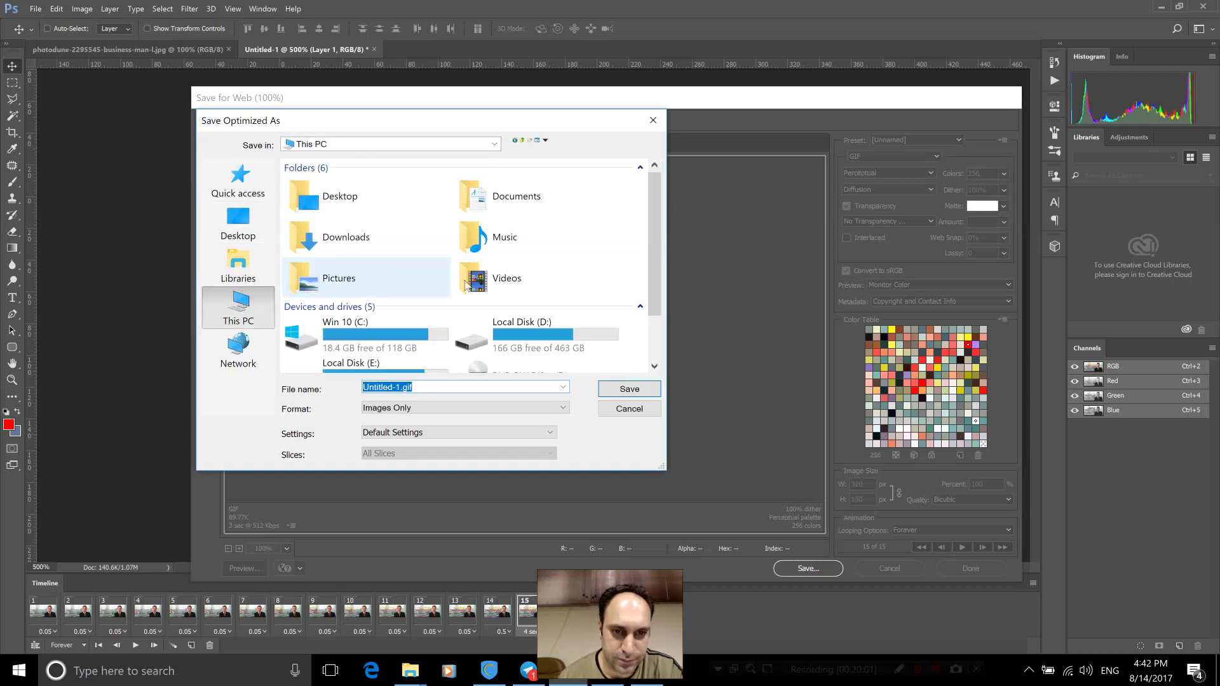
{"action": "scroll", "coordinate": [394, 305], "scroll_direction": "down", "scroll_amount": 2}
{"action": "double_click", "coordinate": [392, 354]}
{"action": "double_click", "coordinate": [413, 386]}
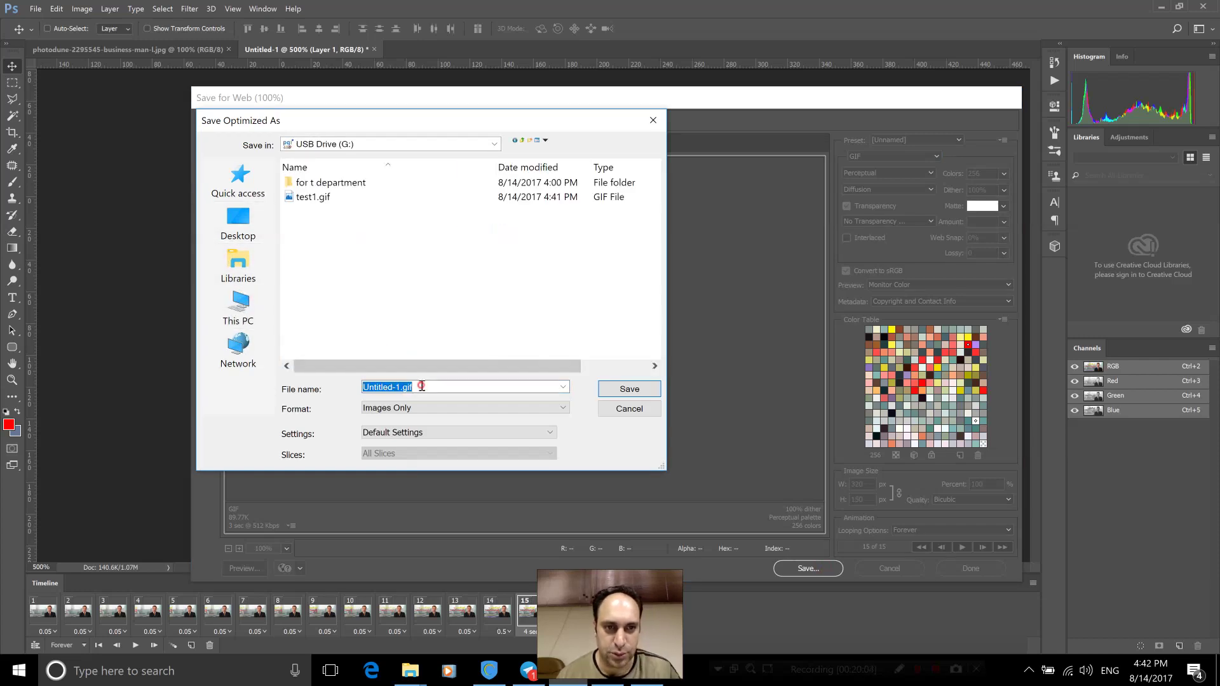
{"action": "type", "text": "test1"}
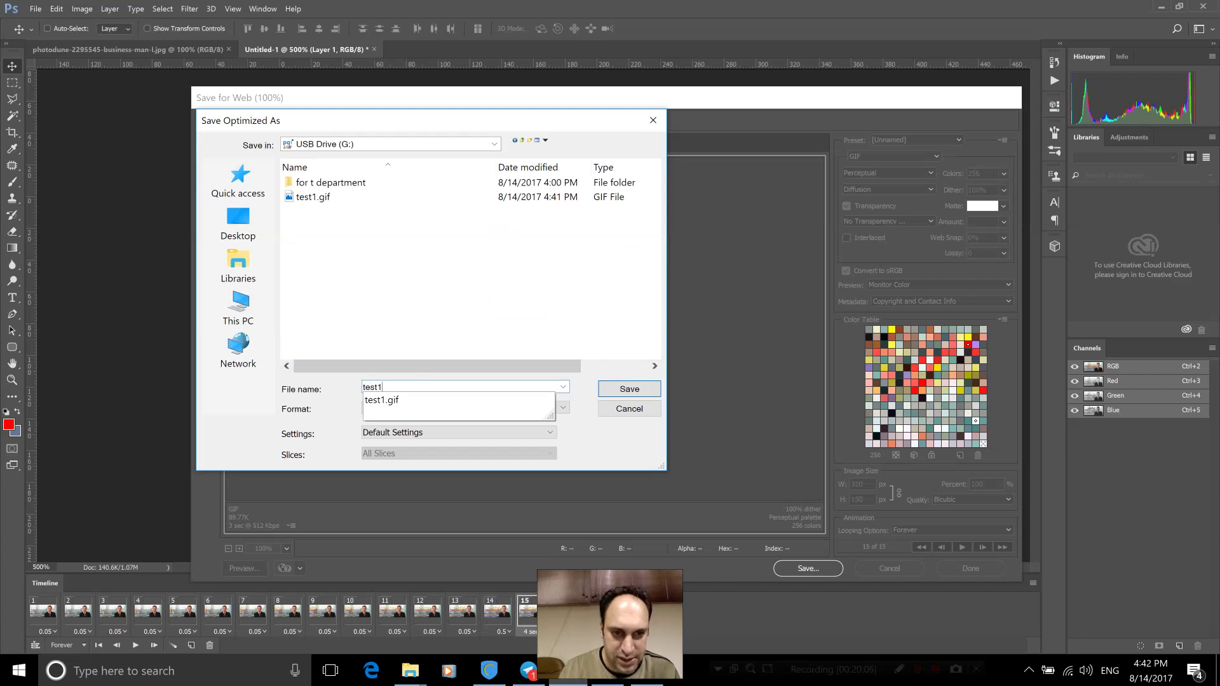
{"action": "key", "text": "Return"}
{"action": "key", "text": "Return"}
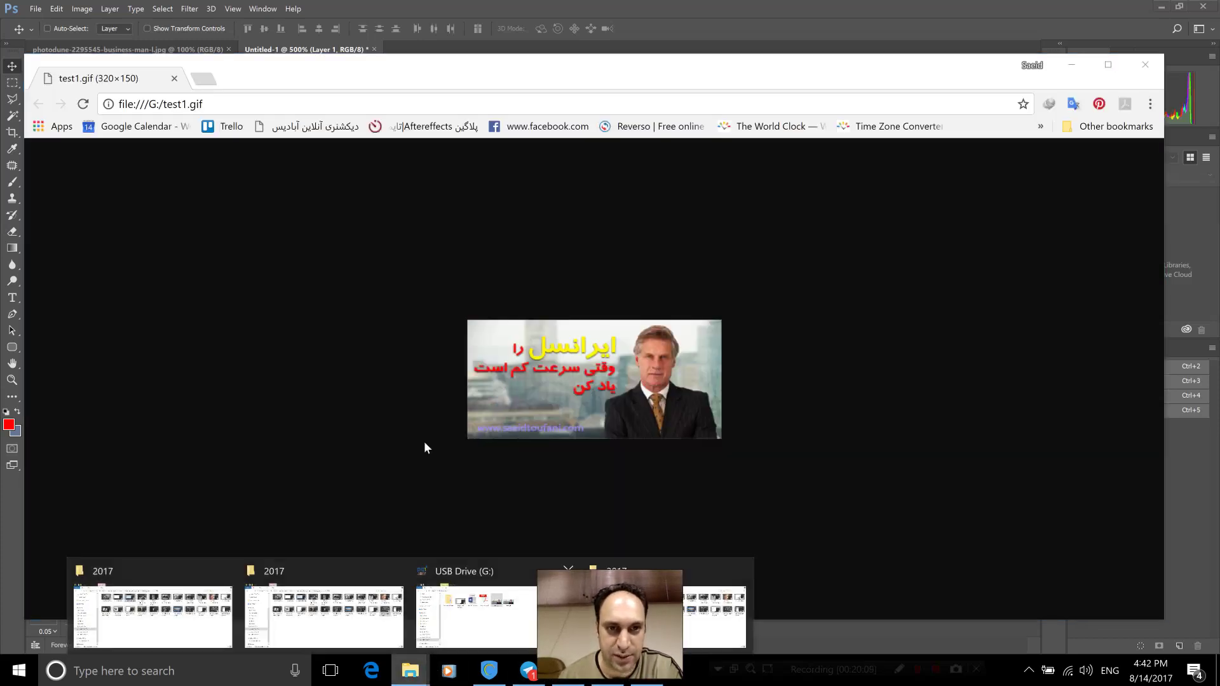
Open test2.gif from the USB drive folder in Photos, then close the viewer
{"action": "left_click", "coordinate": [477, 613]}
{"action": "left_click_drag", "start_coordinate": [504, 61], "coordinate": [423, 331]}
{"action": "left_click", "coordinate": [648, 468]}
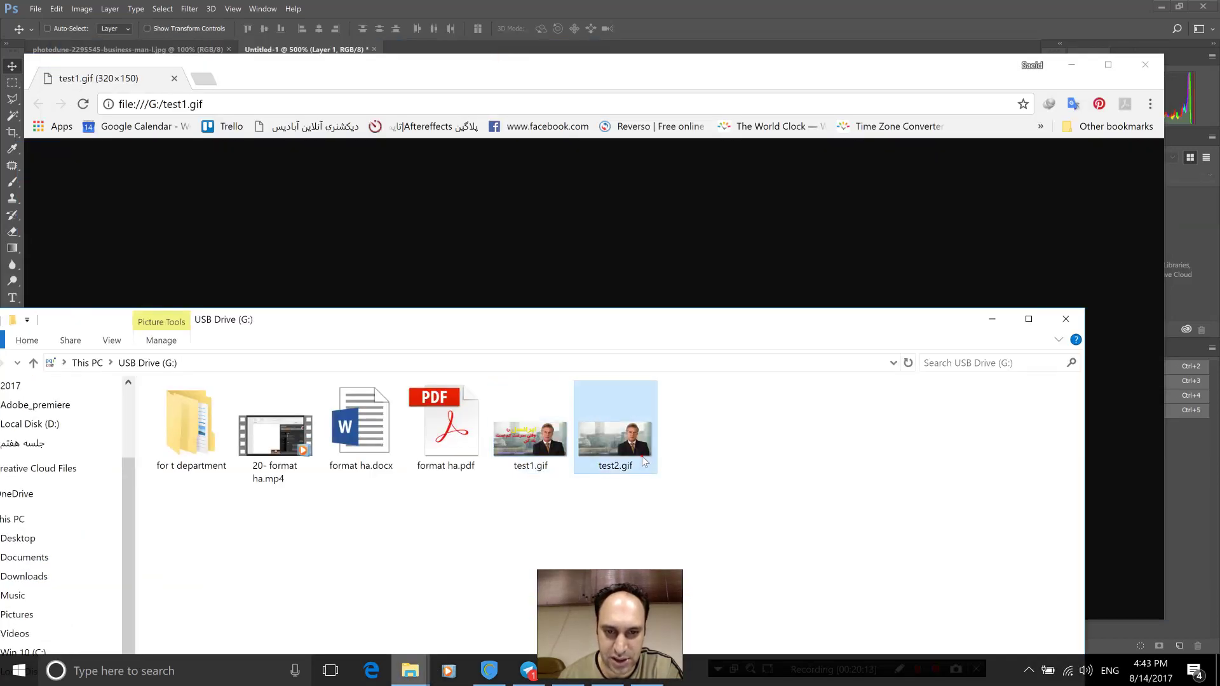
{"action": "double_click", "coordinate": [643, 460]}
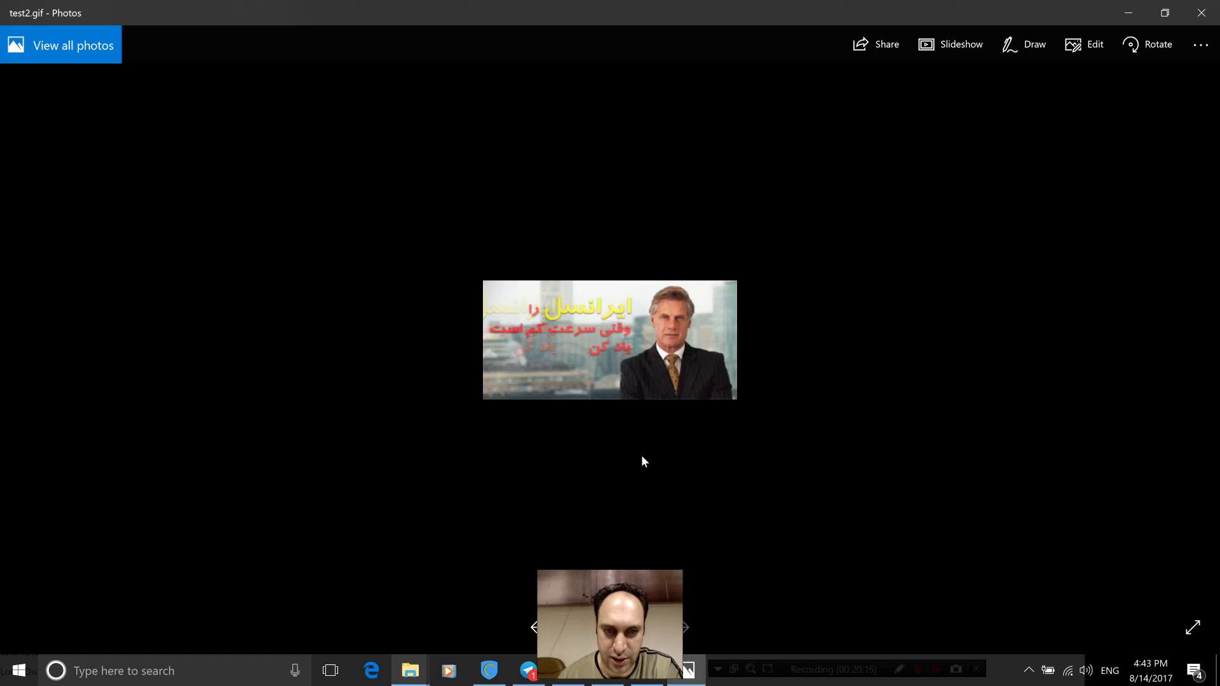
{"action": "left_click", "coordinate": [1213, 12]}
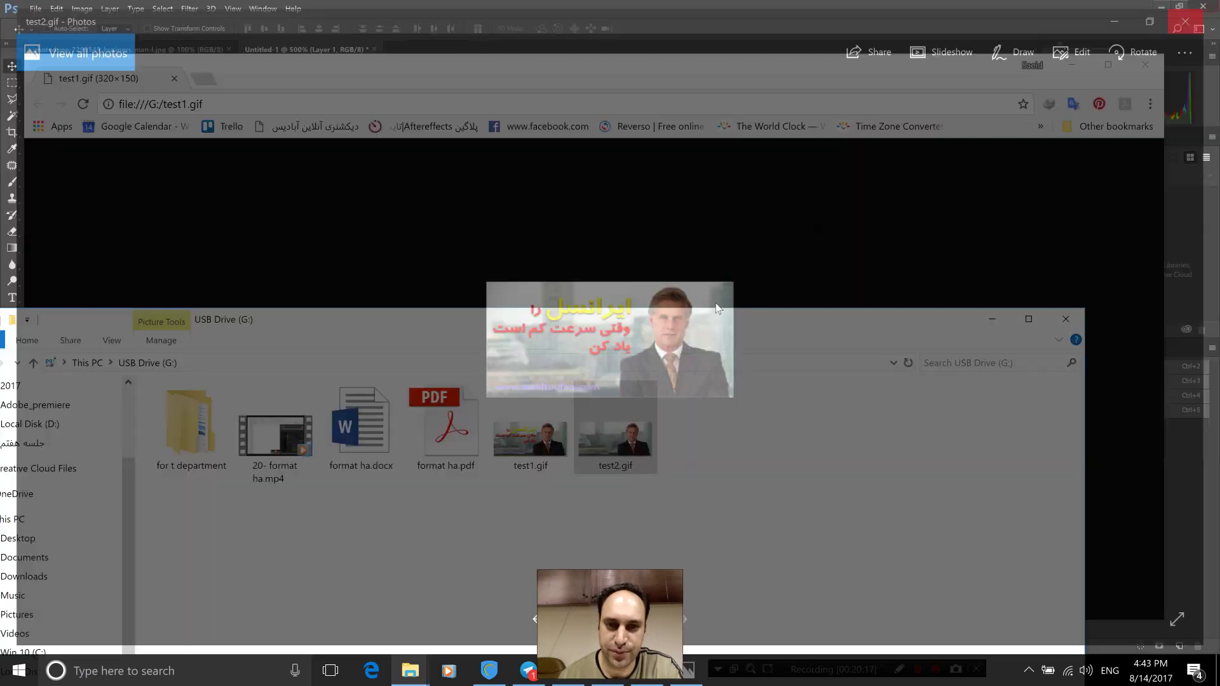
Play test2.gif in Chrome, then close the browser and return to Photoshop
{"action": "left_click_drag", "start_coordinate": [653, 410], "coordinate": [642, 243]}
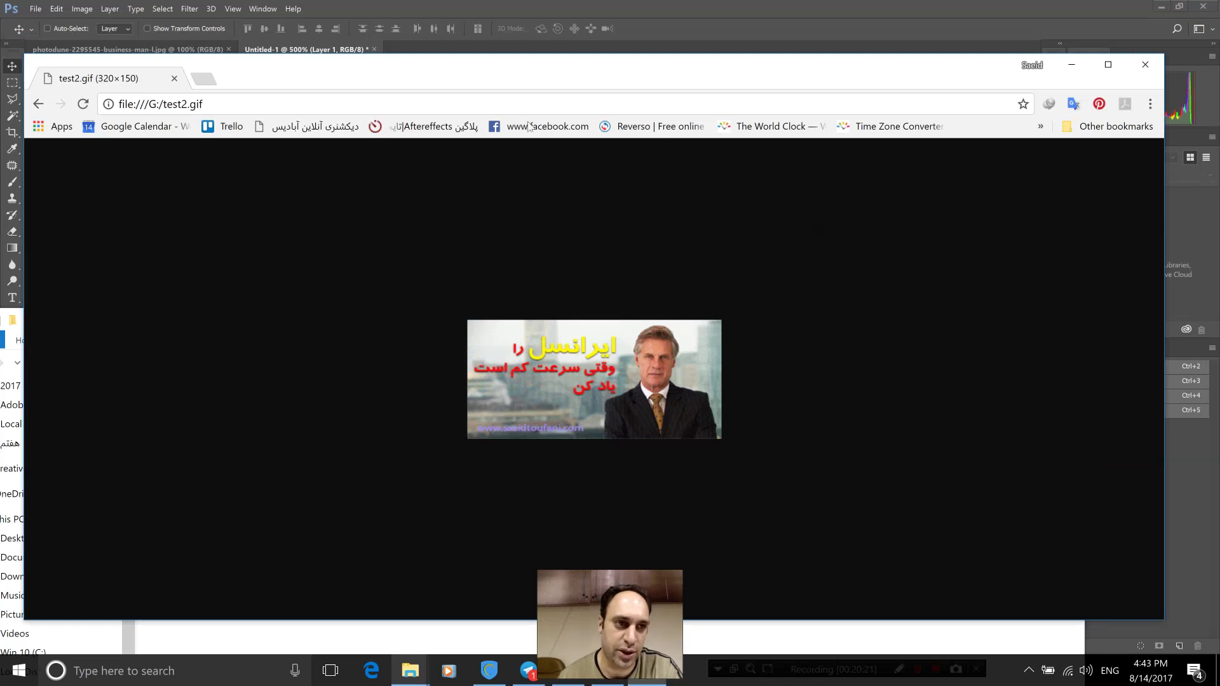
{"action": "left_click_drag", "start_coordinate": [548, 73], "coordinate": [545, 65]}
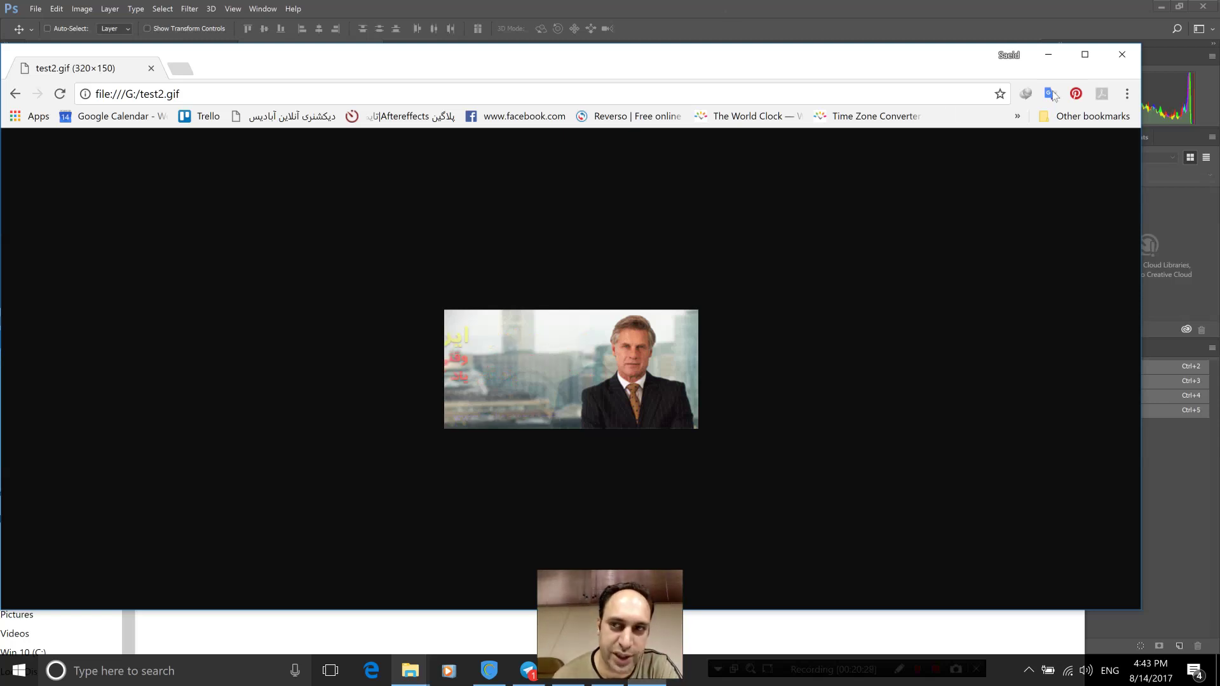
{"action": "left_click", "coordinate": [1123, 51]}
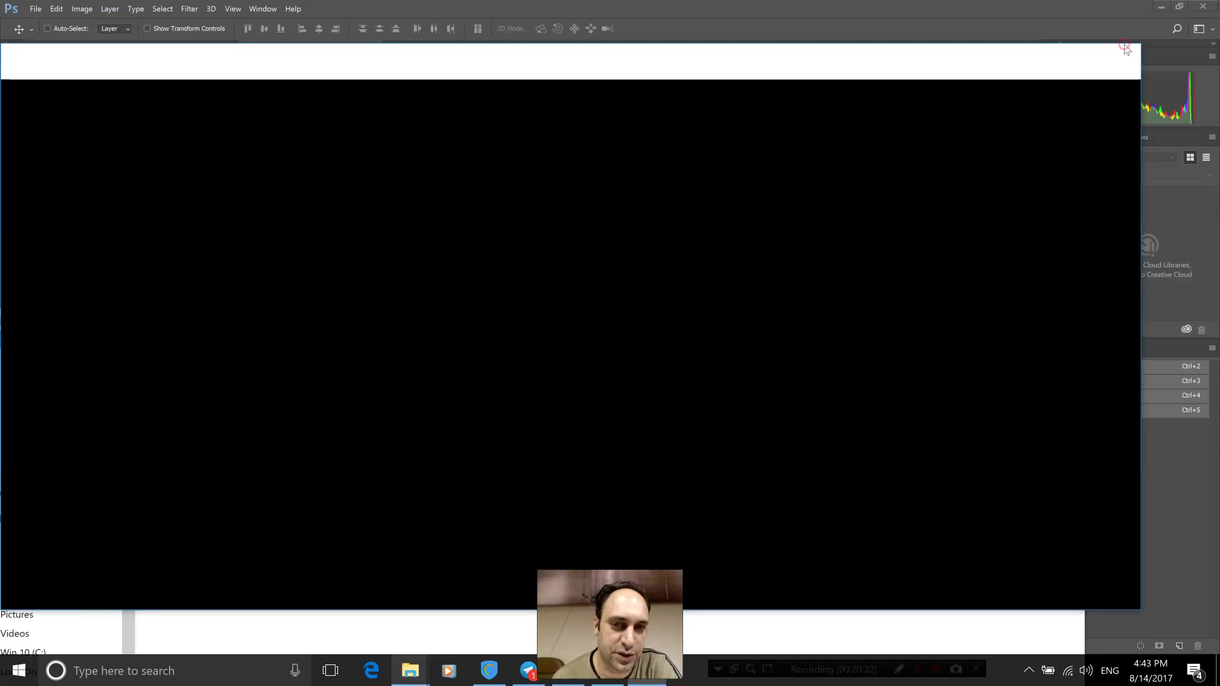
{"action": "left_click", "coordinate": [773, 5]}
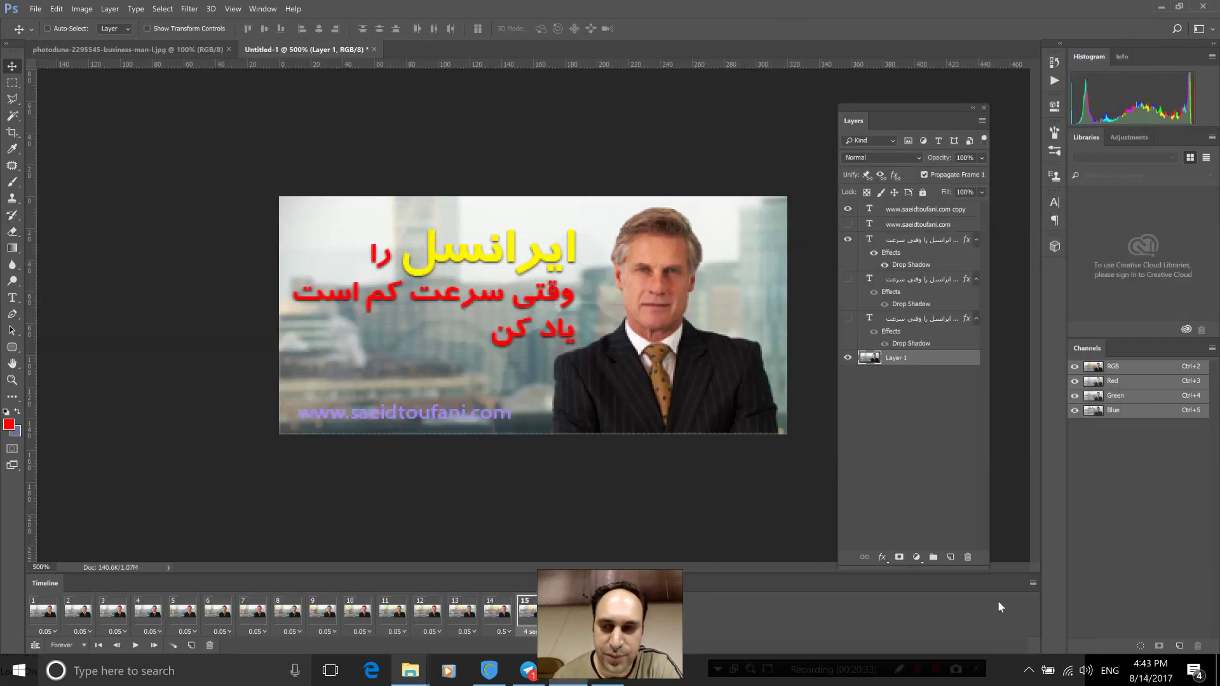
Convert the frame animation to a video timeline and bring up Render Video
{"action": "left_click", "coordinate": [1034, 583]}
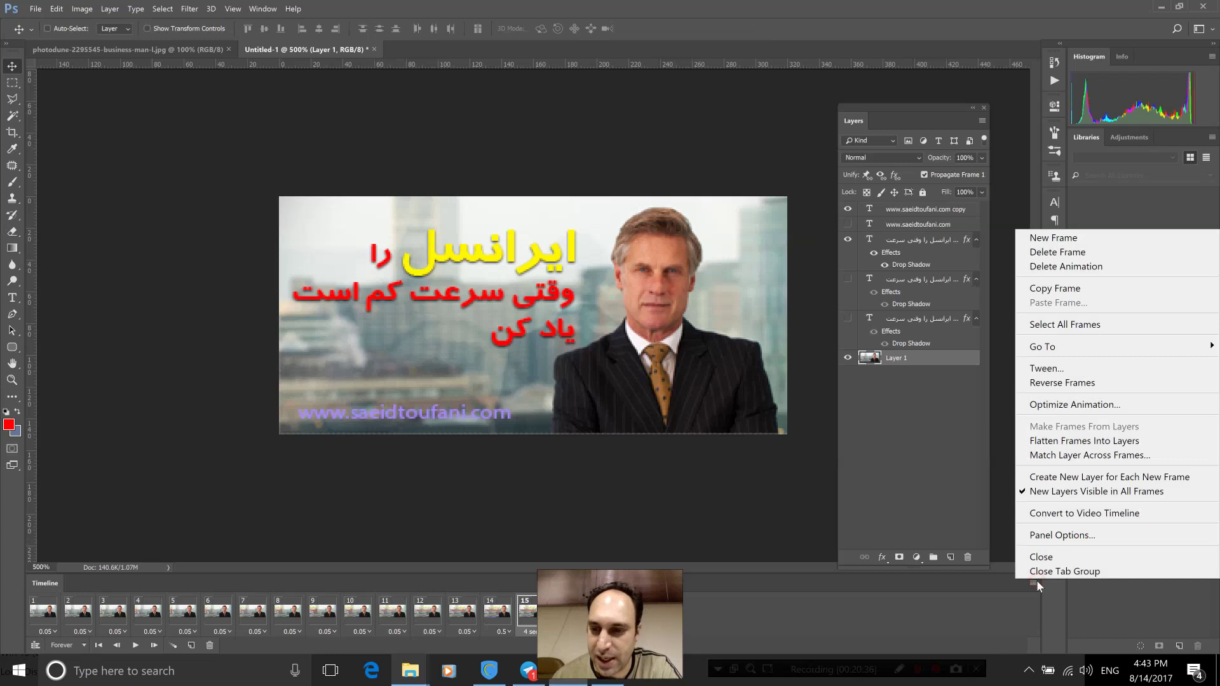
{"action": "left_click", "coordinate": [1049, 514]}
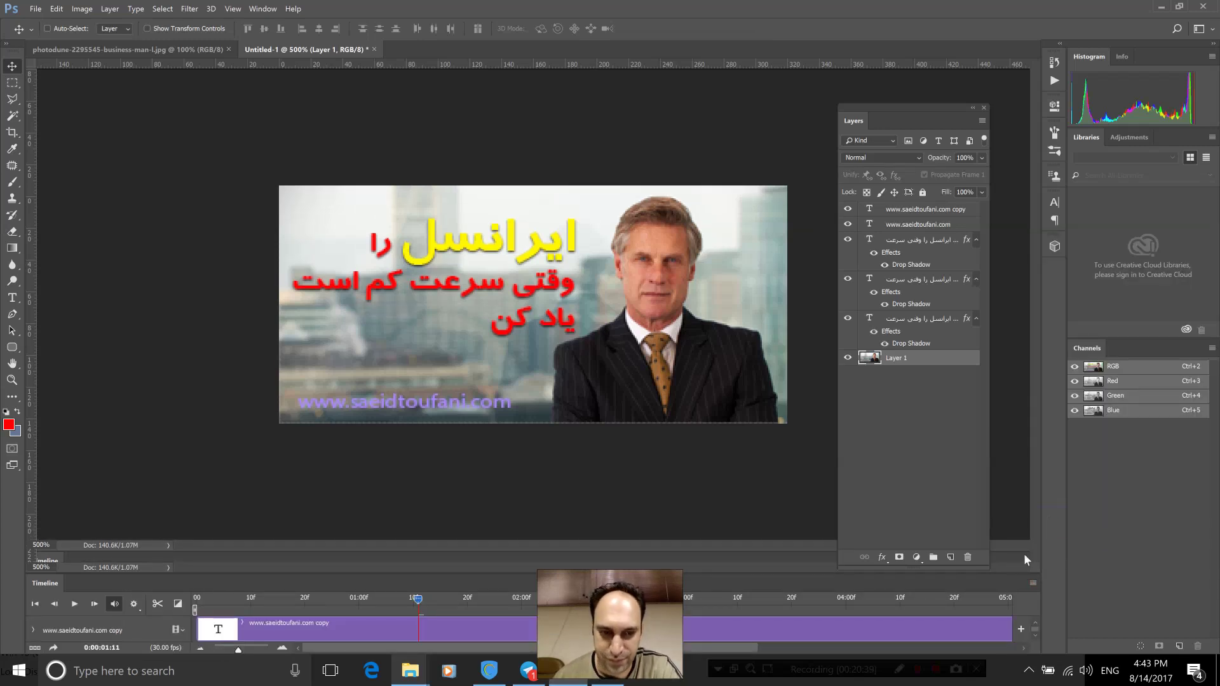
{"action": "left_click", "coordinate": [1033, 562]}
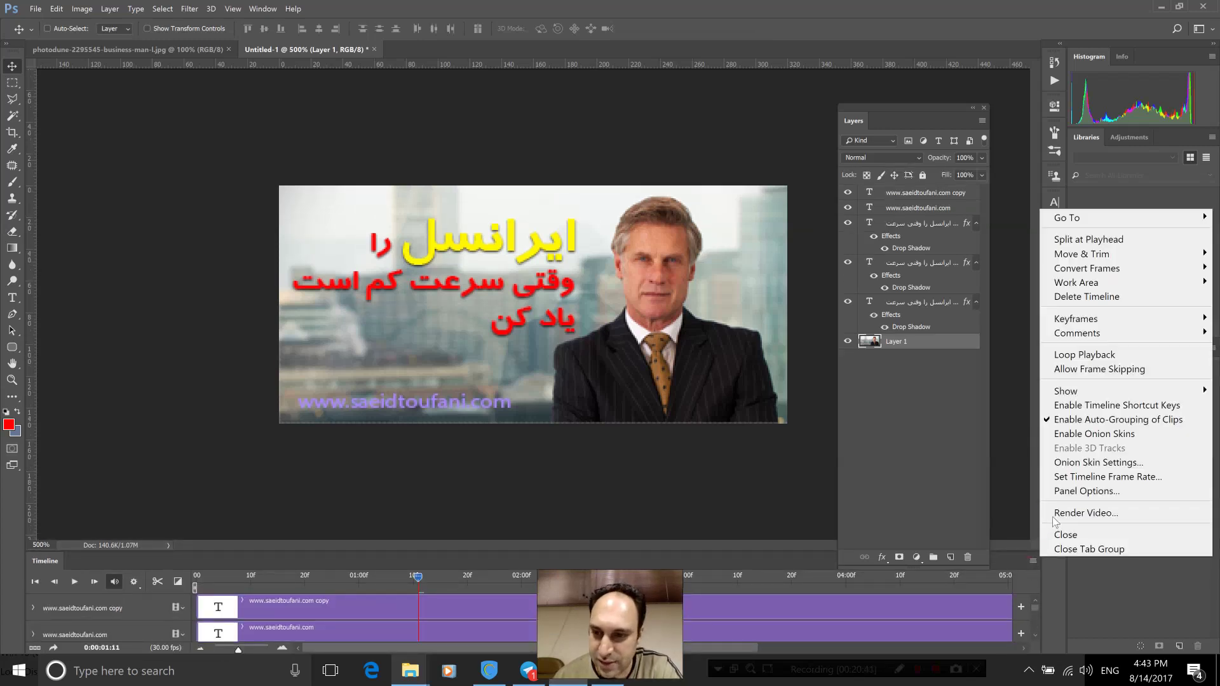
{"action": "key", "text": "Escape"}
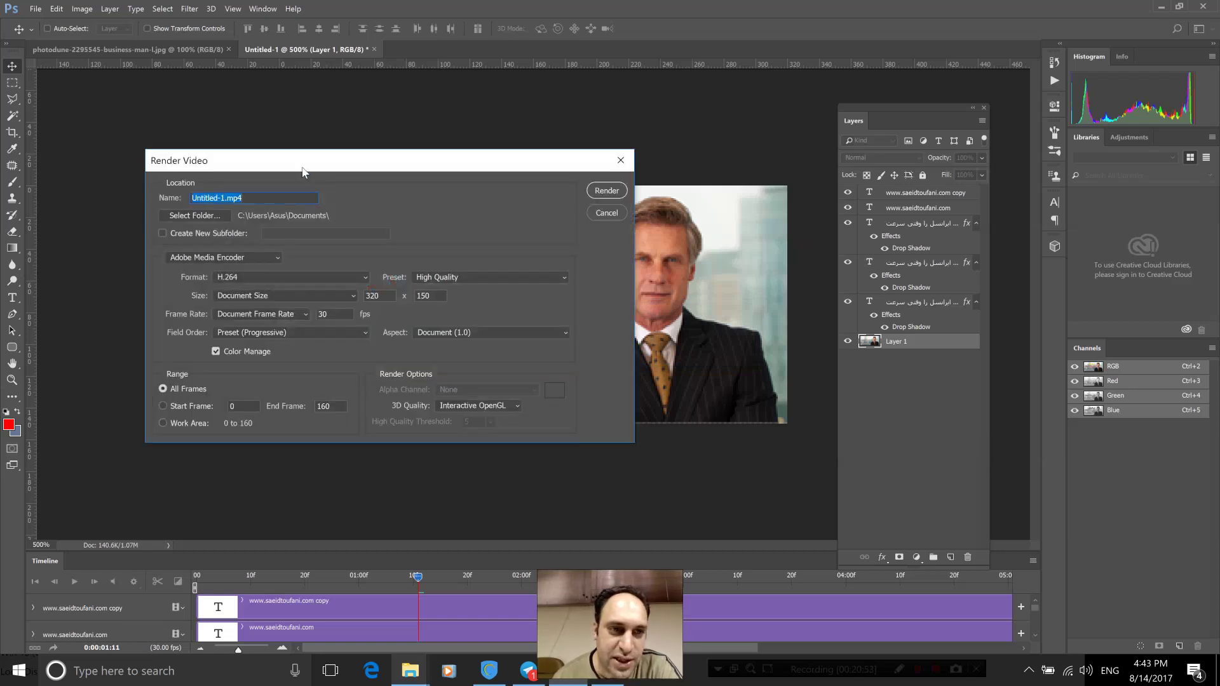
Render the video to G:\ as test3.mp4 in H.264 format
{"action": "left_click_drag", "start_coordinate": [304, 171], "coordinate": [320, 177]}
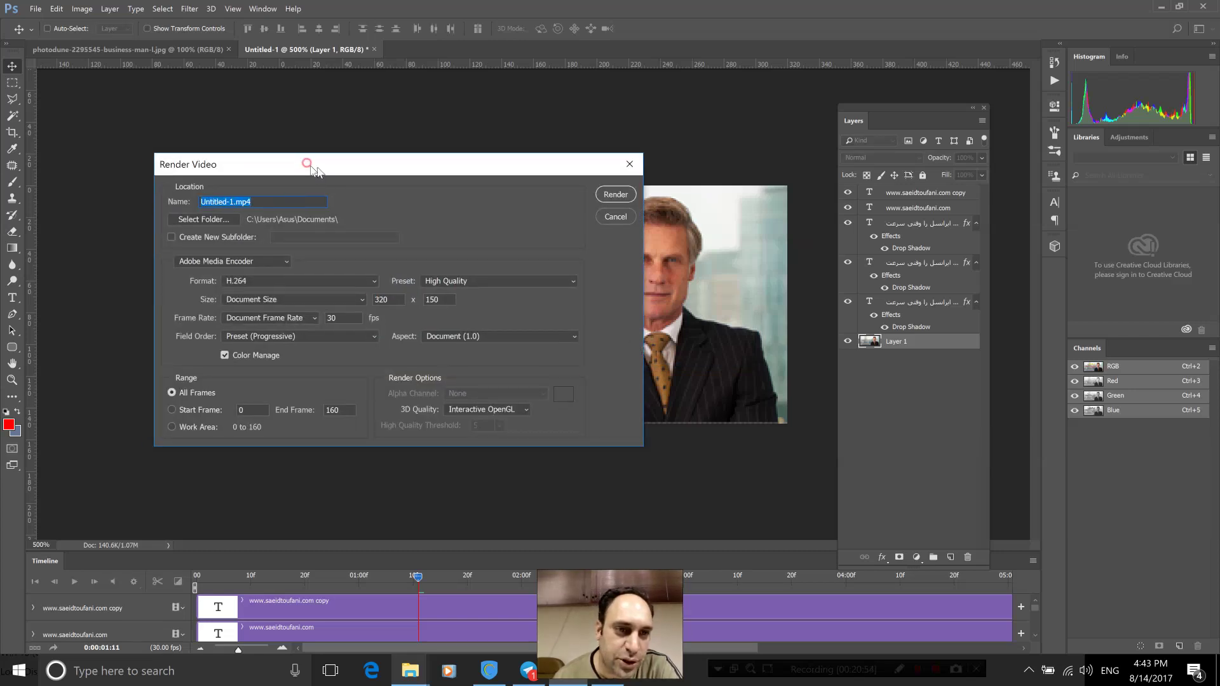
{"action": "left_click", "coordinate": [239, 221]}
{"action": "scroll", "coordinate": [584, 330], "scroll_direction": "down", "scroll_amount": 3}
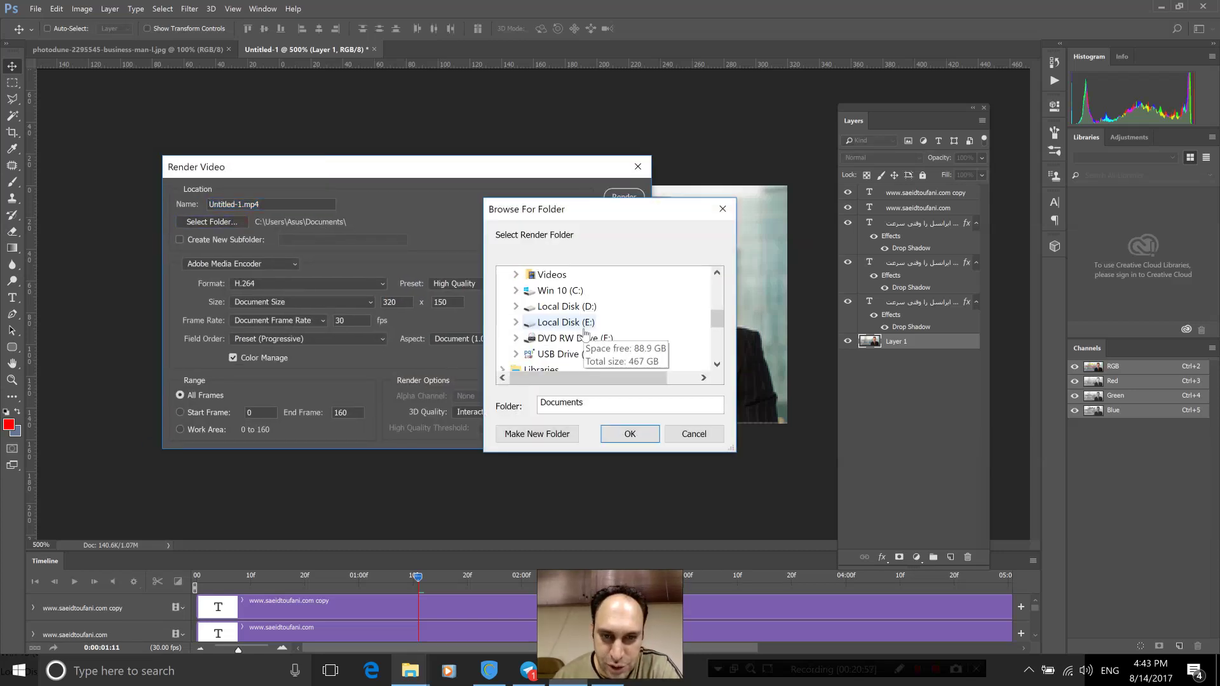
{"action": "left_click", "coordinate": [559, 354]}
{"action": "left_click", "coordinate": [628, 435]}
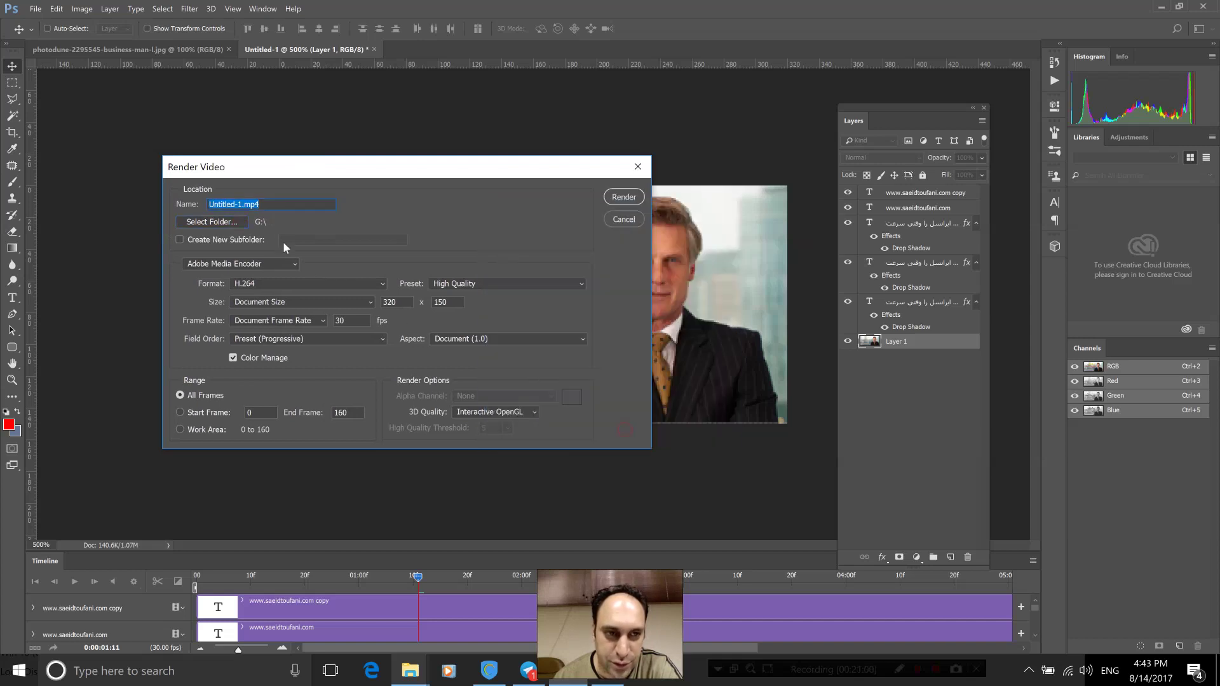
{"action": "type", "text": "test3"}
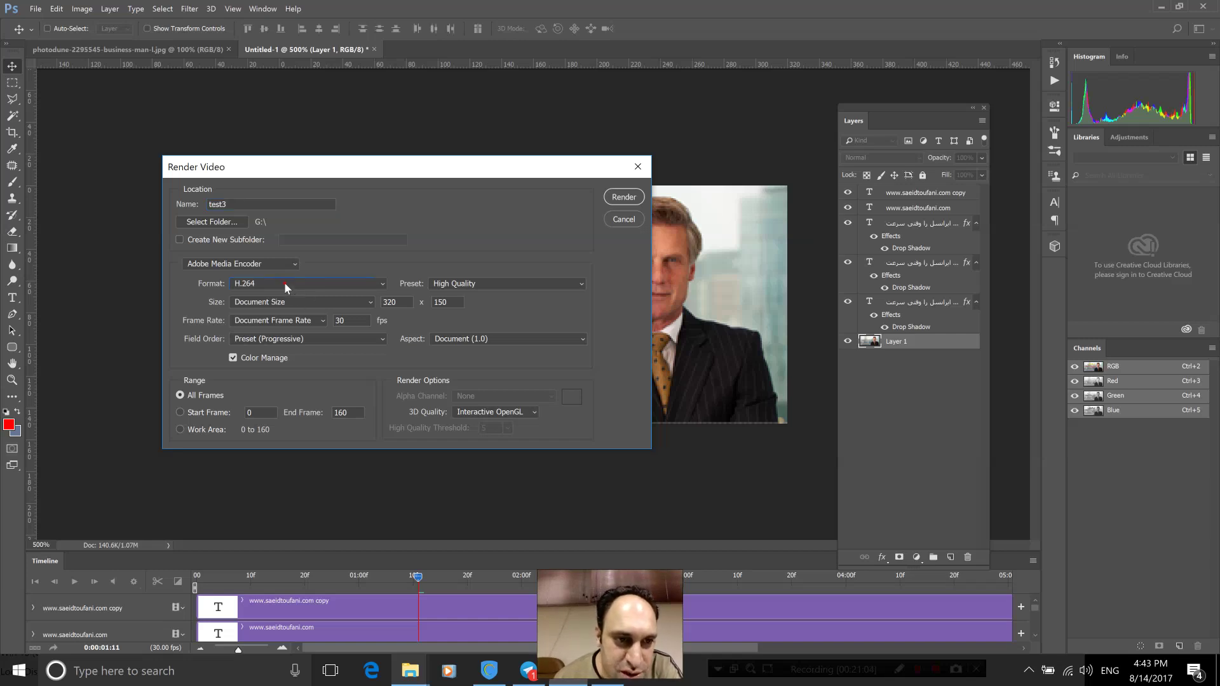
{"action": "left_click", "coordinate": [285, 284]}
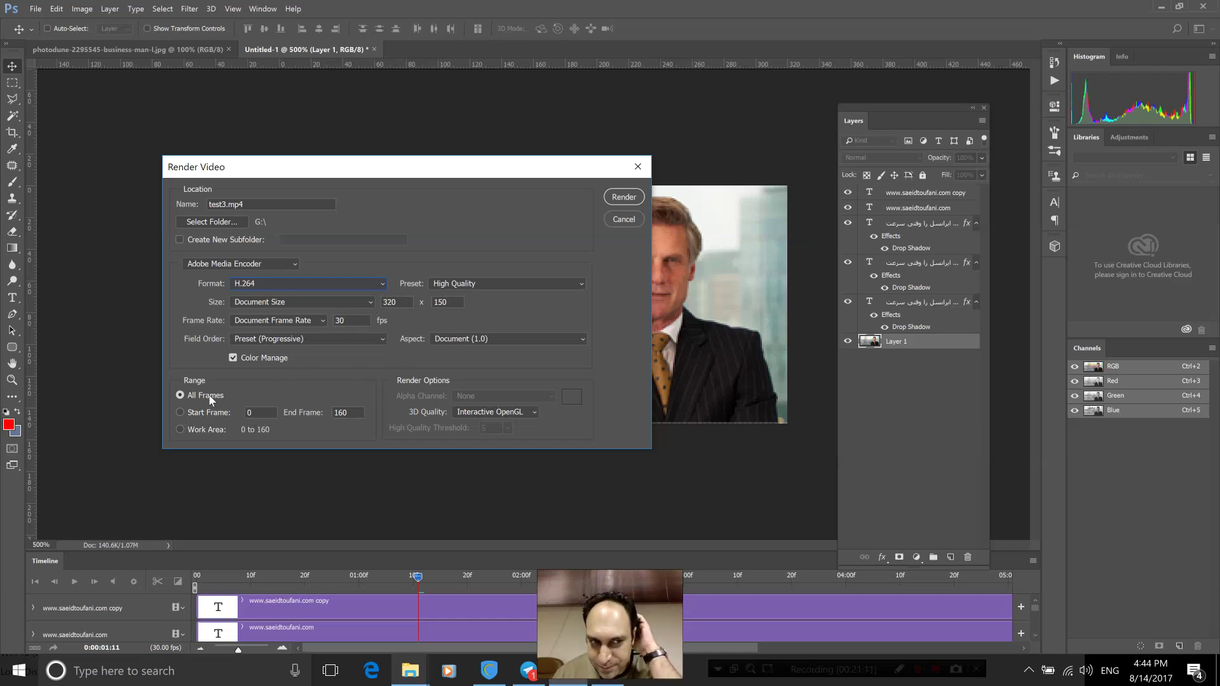
{"action": "left_click", "coordinate": [635, 199]}
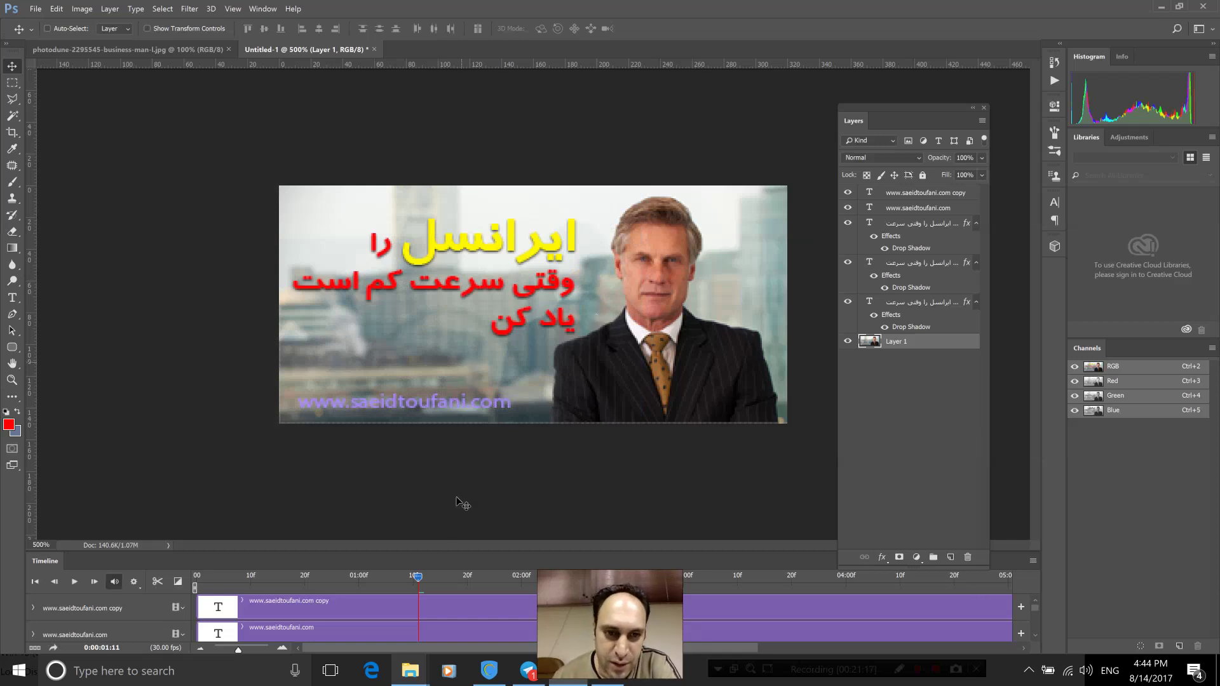
Play test3.mp4 (374 KB) from USB Drive (G:) to check the banner animation, then return to Photoshop
{"action": "left_click", "coordinate": [484, 639]}
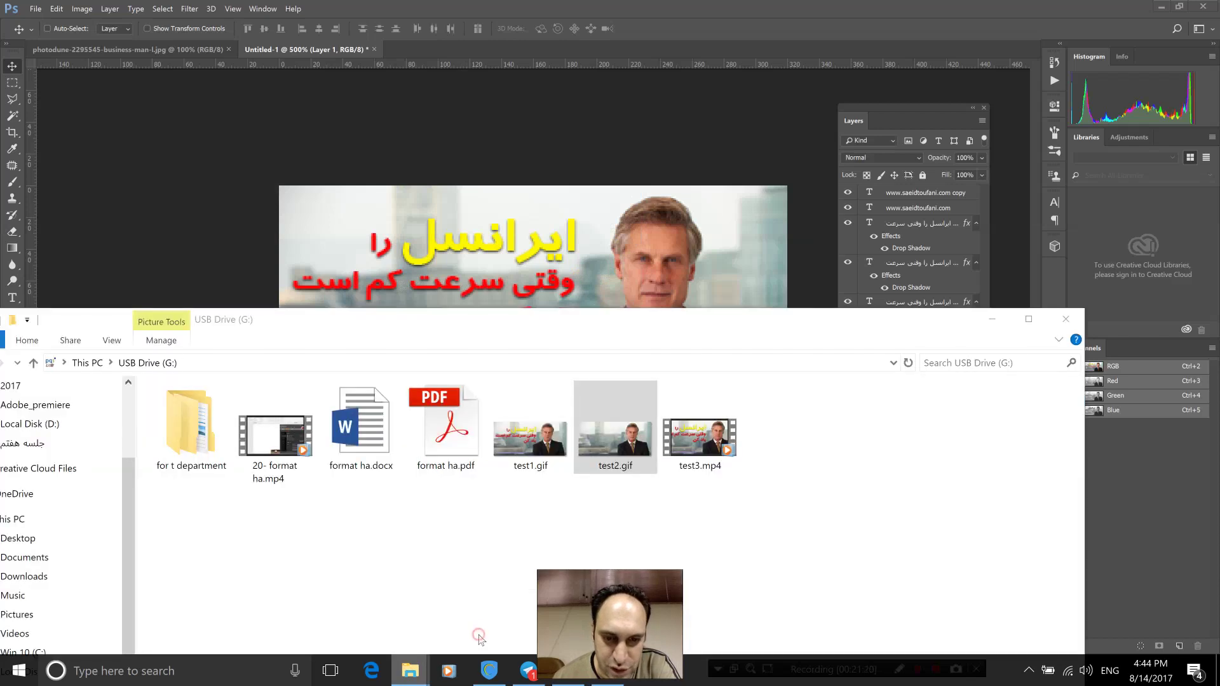
{"action": "left_click", "coordinate": [730, 412]}
{"action": "left_click_drag", "start_coordinate": [652, 319], "coordinate": [692, 141]}
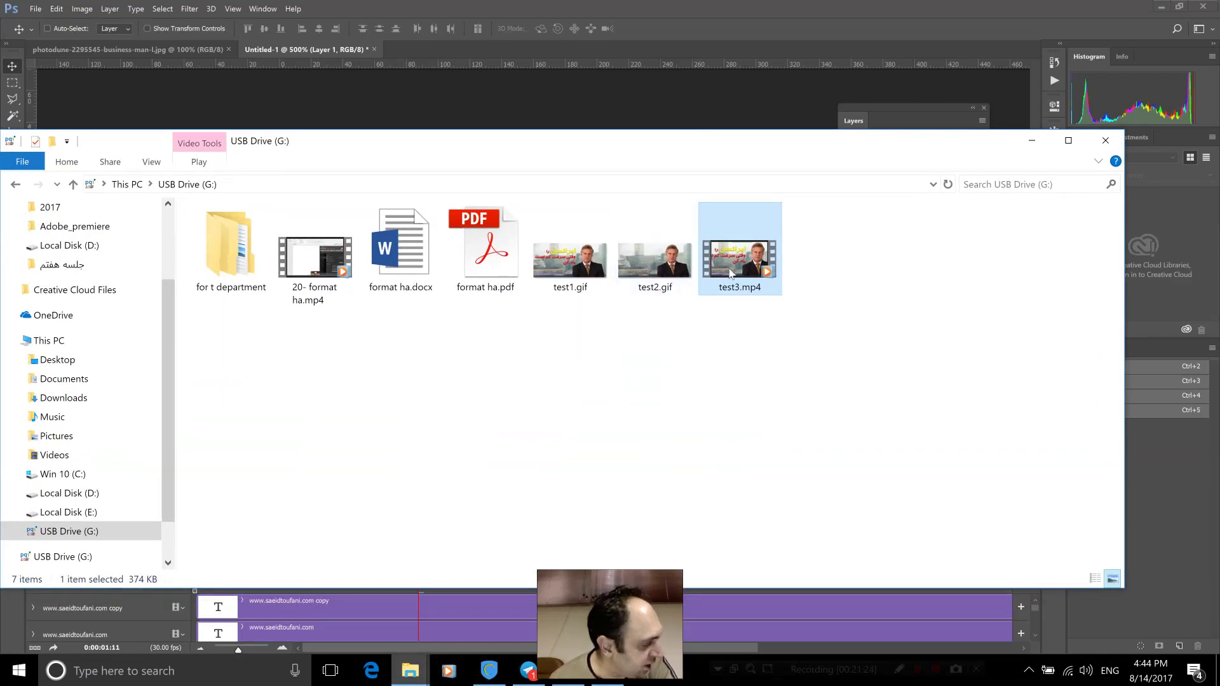
{"action": "mouse_move", "coordinate": [740, 250]}
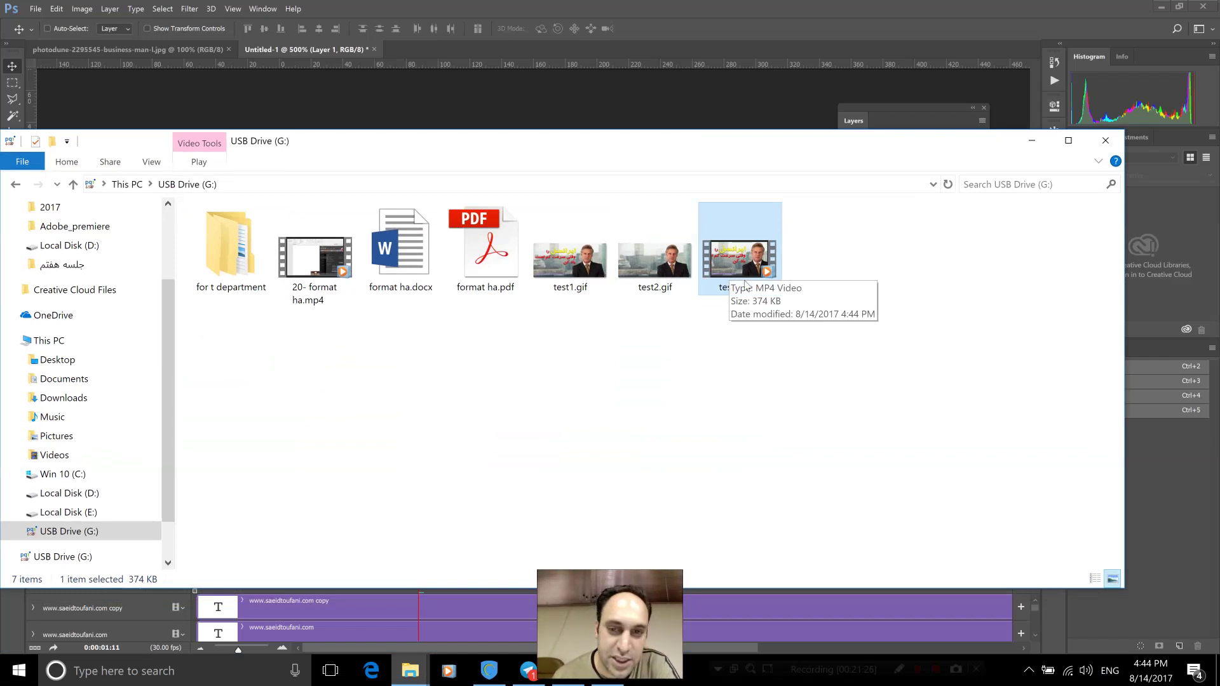
{"action": "double_click", "coordinate": [743, 283]}
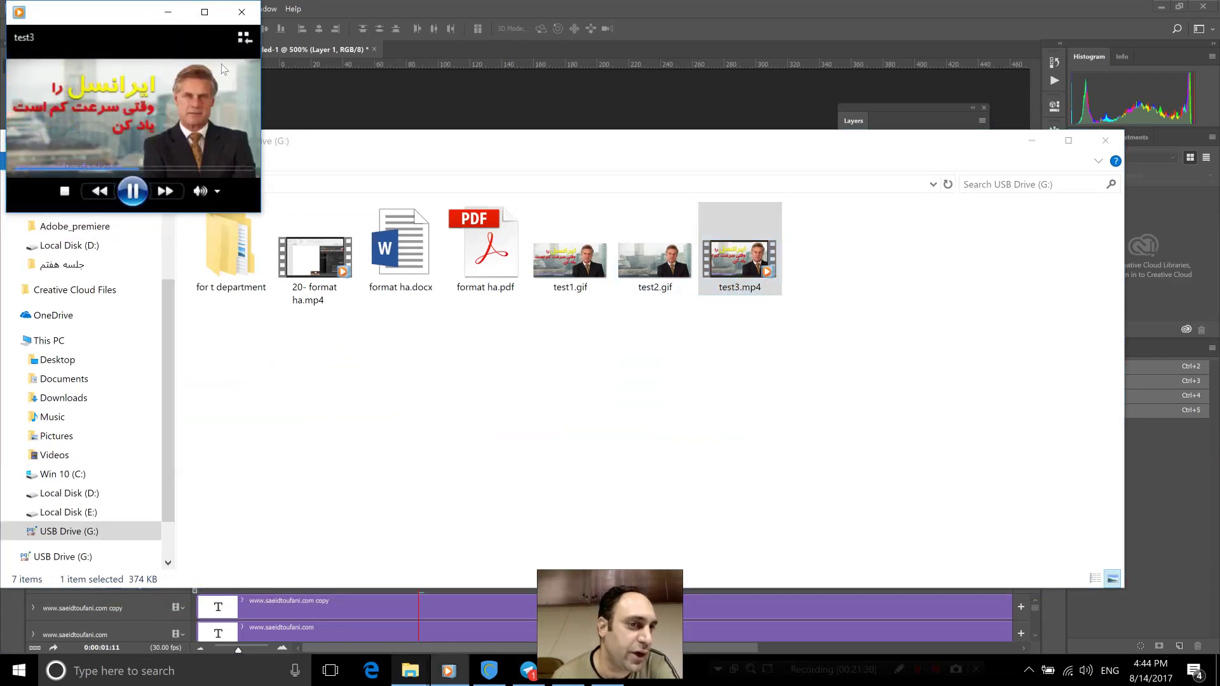
{"action": "left_click", "coordinate": [242, 13]}
{"action": "left_click", "coordinate": [436, 101]}
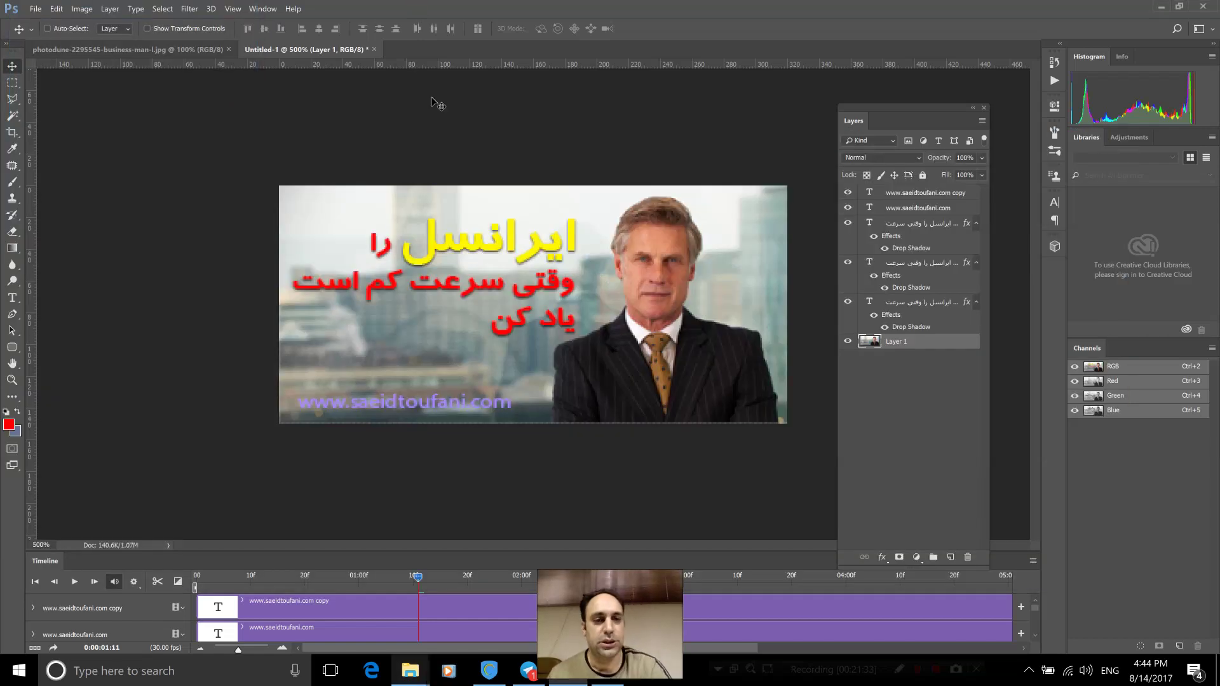